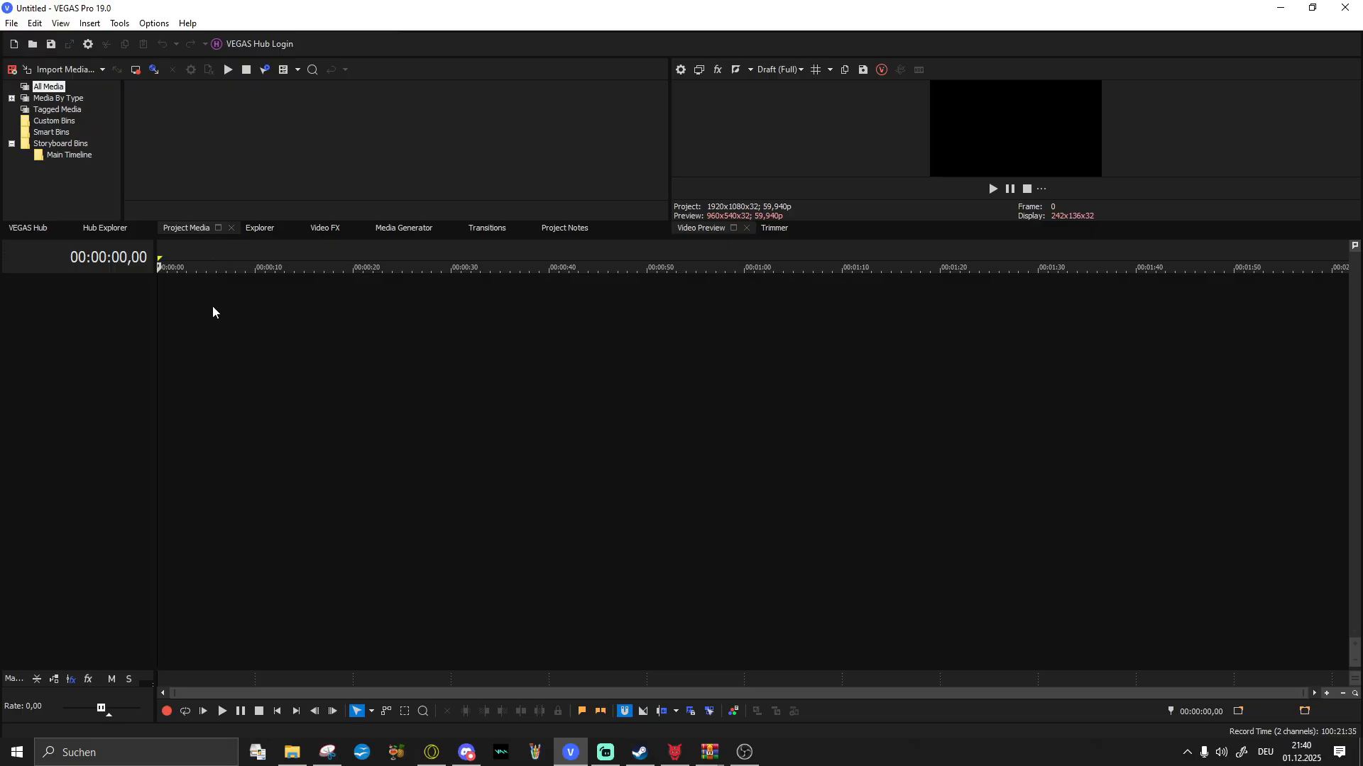
Step: Insert a new audio track in the empty timeline and arm it for recording
right_click(214, 306)
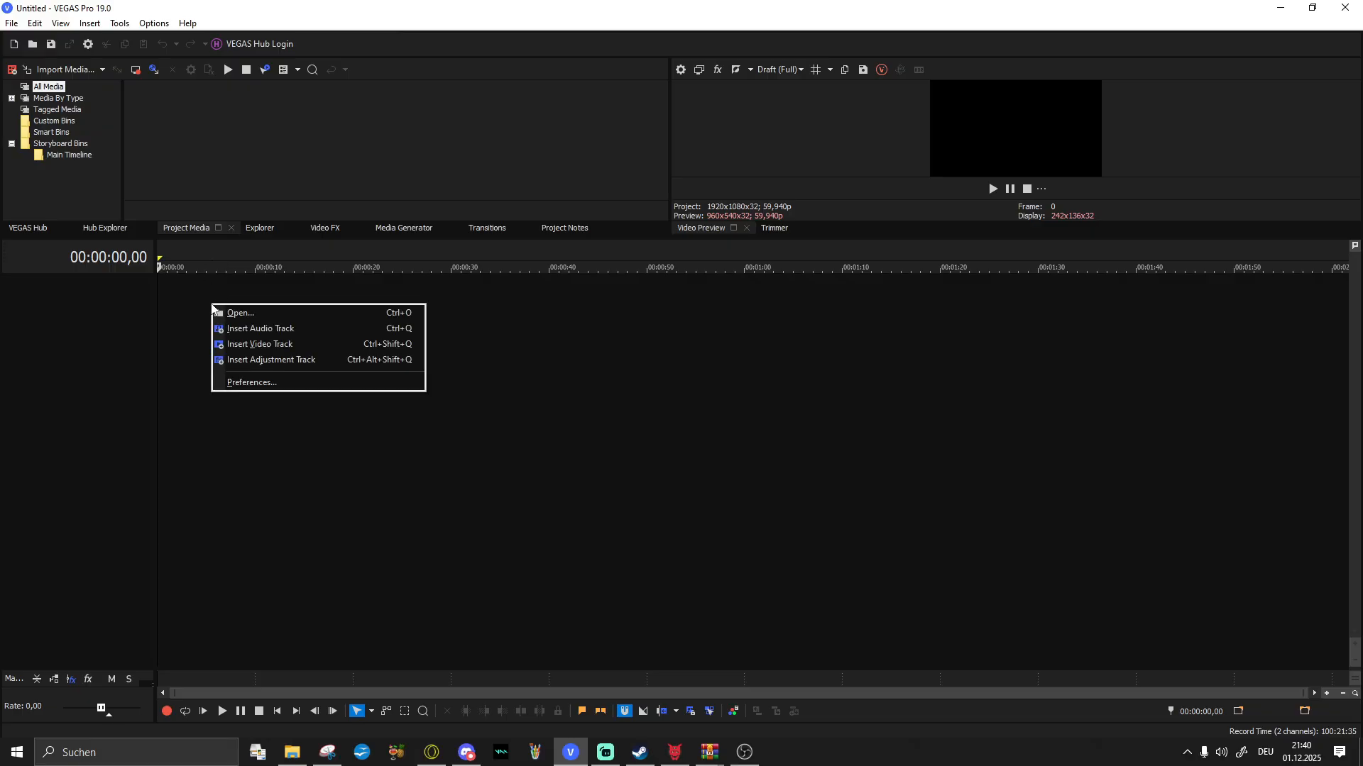
left_click(250, 331)
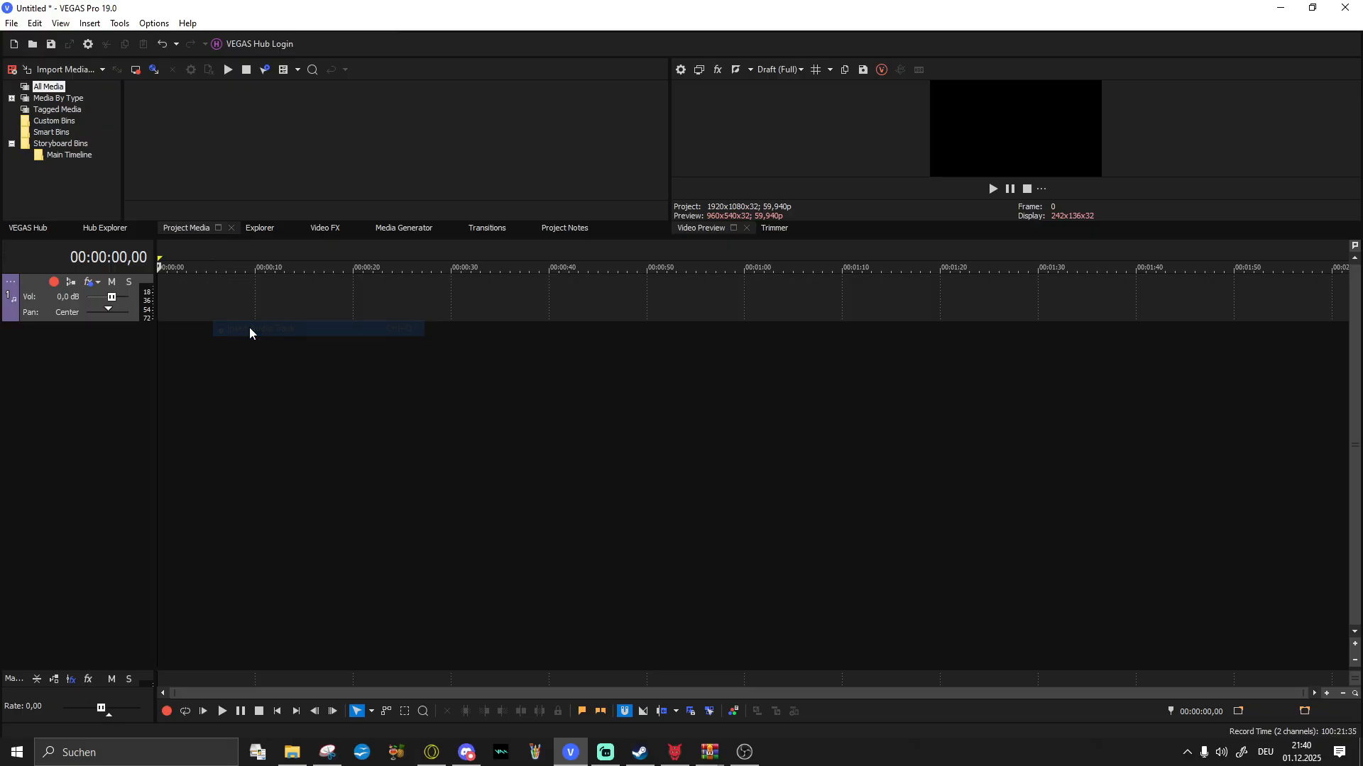
left_click(54, 283)
left_click(704, 315)
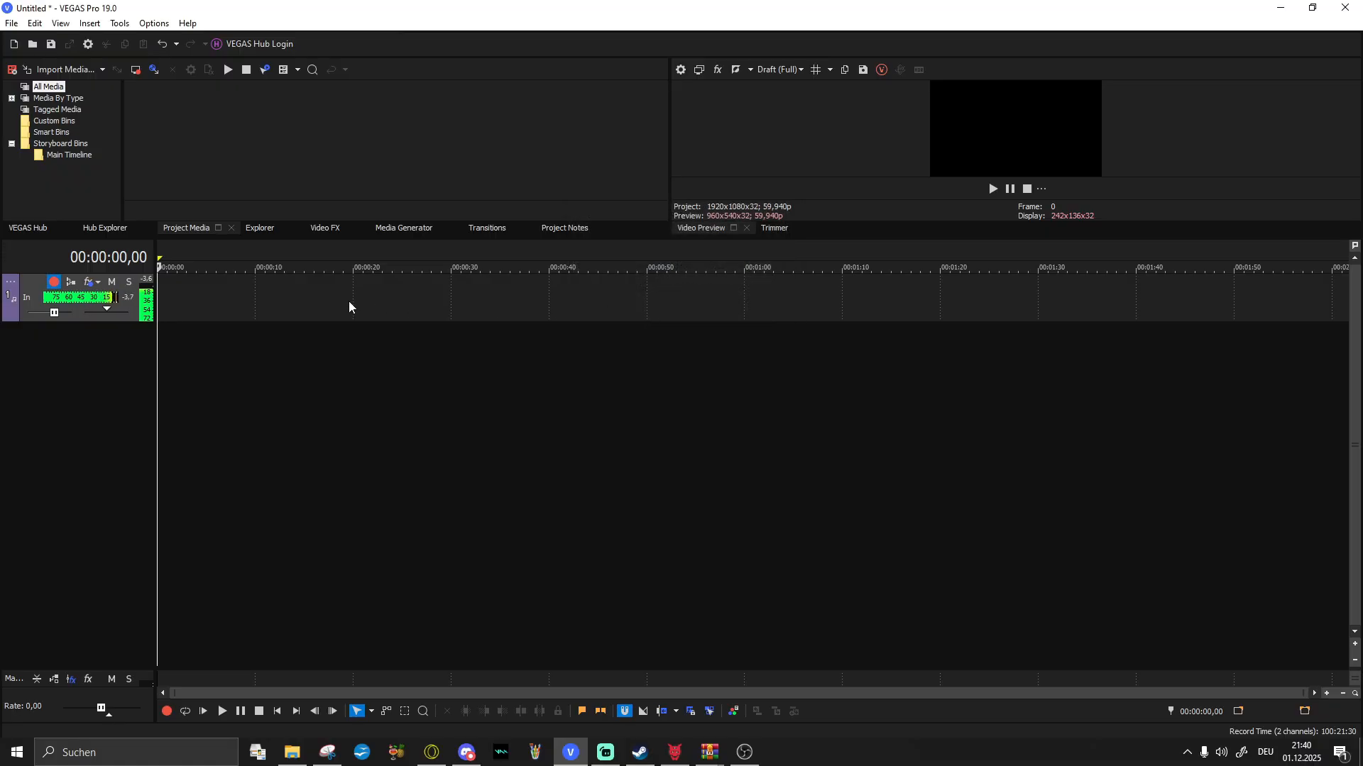
Step: Record a short audio take on the armed track and briefly play it back
key("ctrl+r")
scroll(312, 316, "up", 5)
key("ctrl+r")
key("Return")
left_click(189, 293)
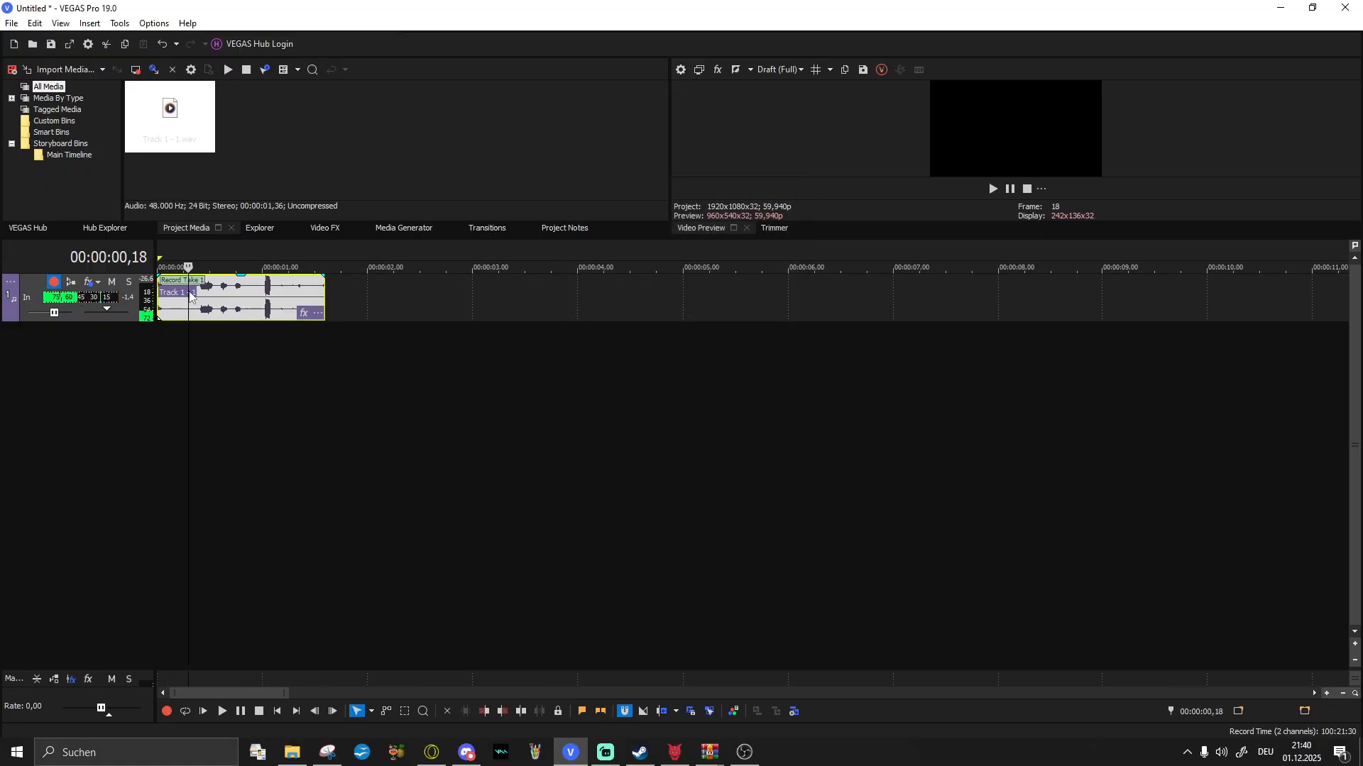
key("space")
key("space")
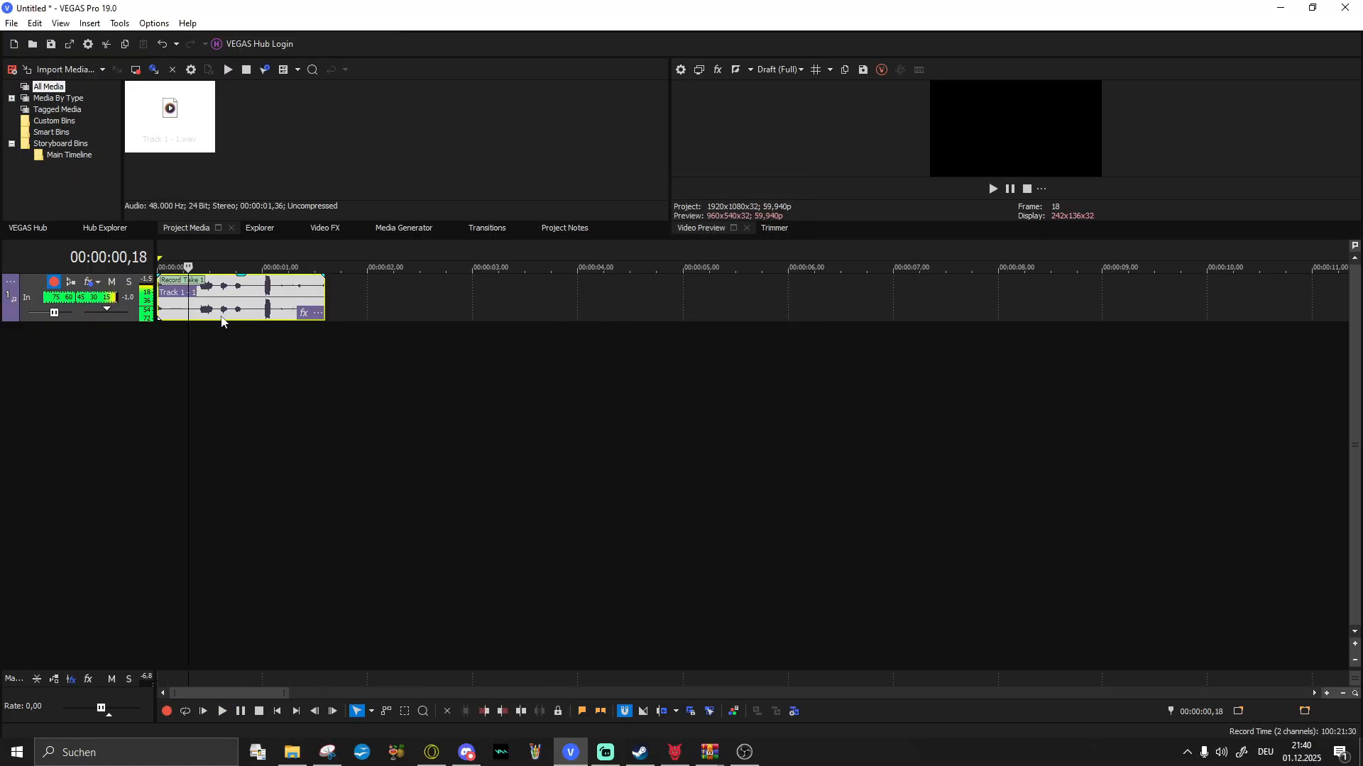
Step: Switch to the desktop and launch WolvenKit.exe from the wolven kit 2025 folder
key("super+d")
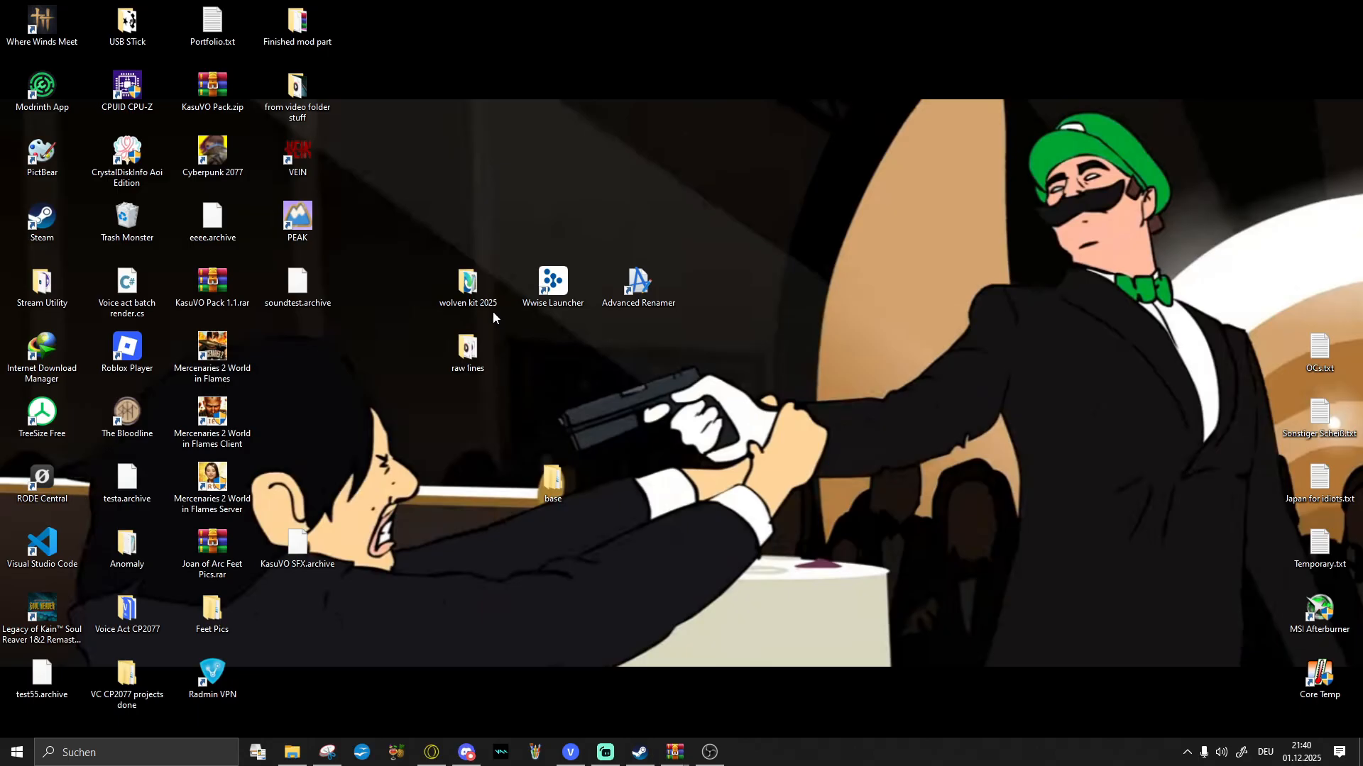
double_click(469, 284)
key("w")
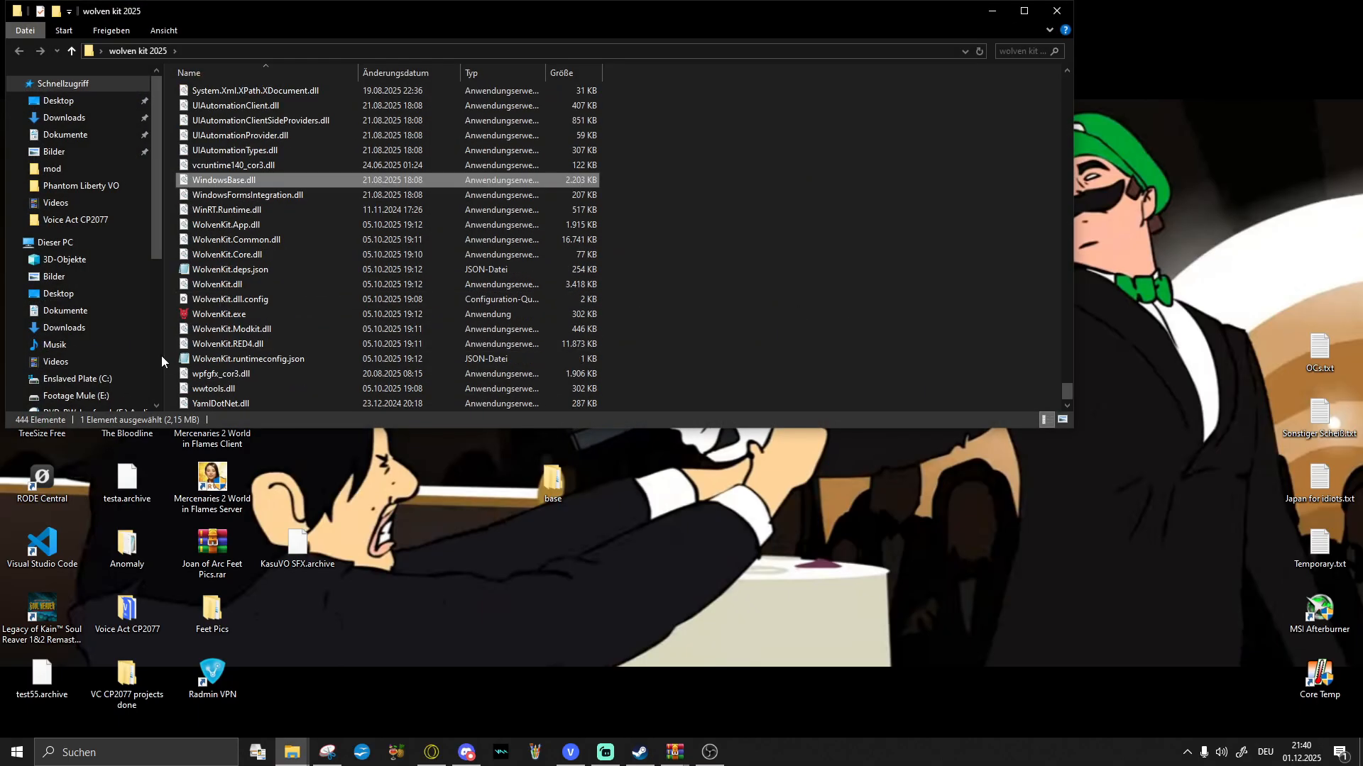
double_click(217, 314)
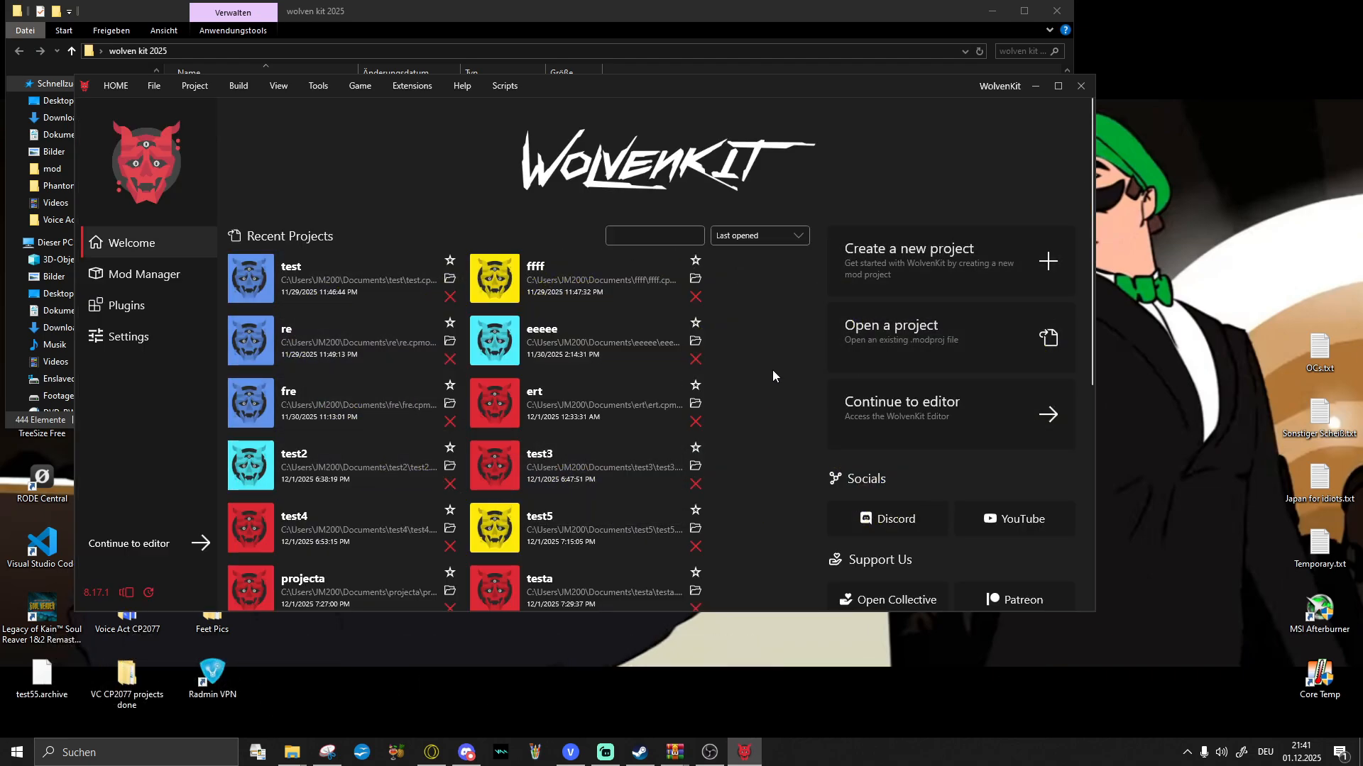
Step: Create a new Cyberpunk 2077 project named TEsteroni, using the same name for the mod
left_click(963, 271)
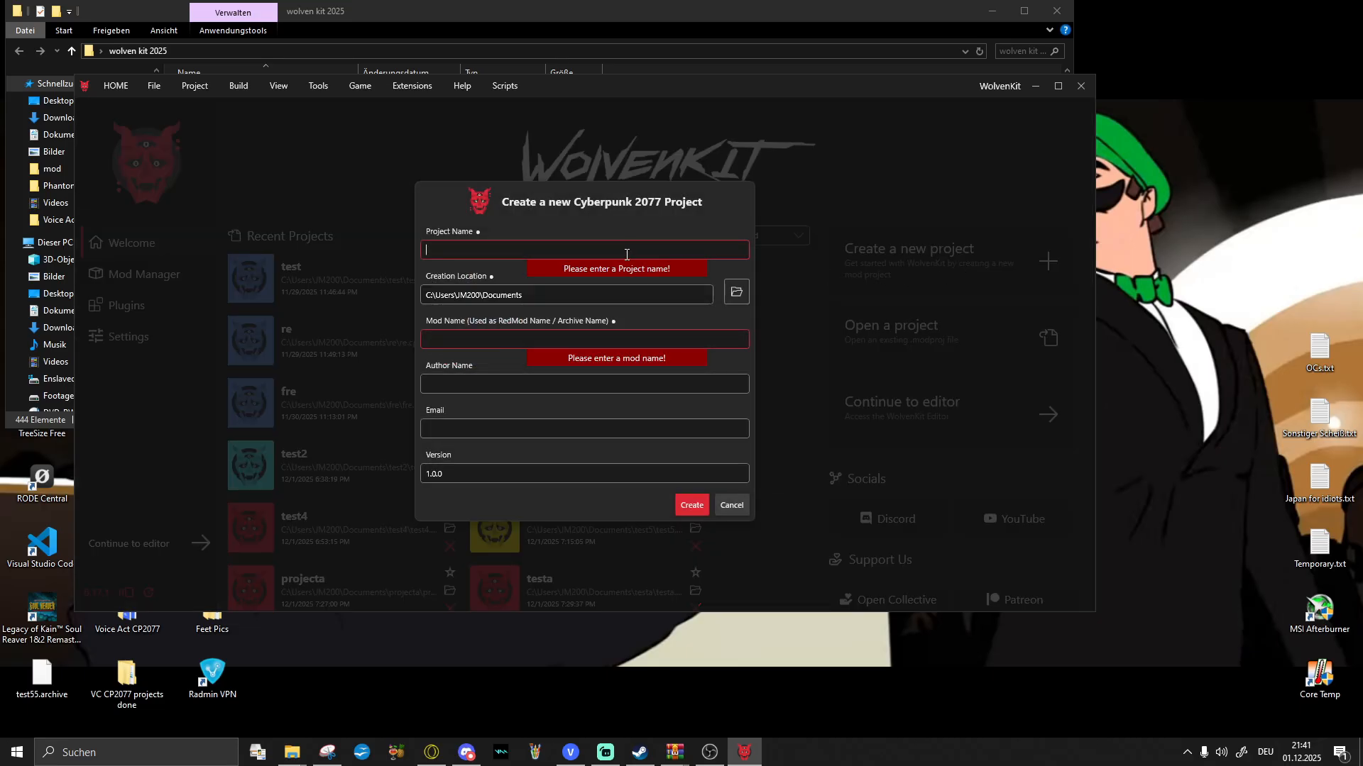
type("TEs")
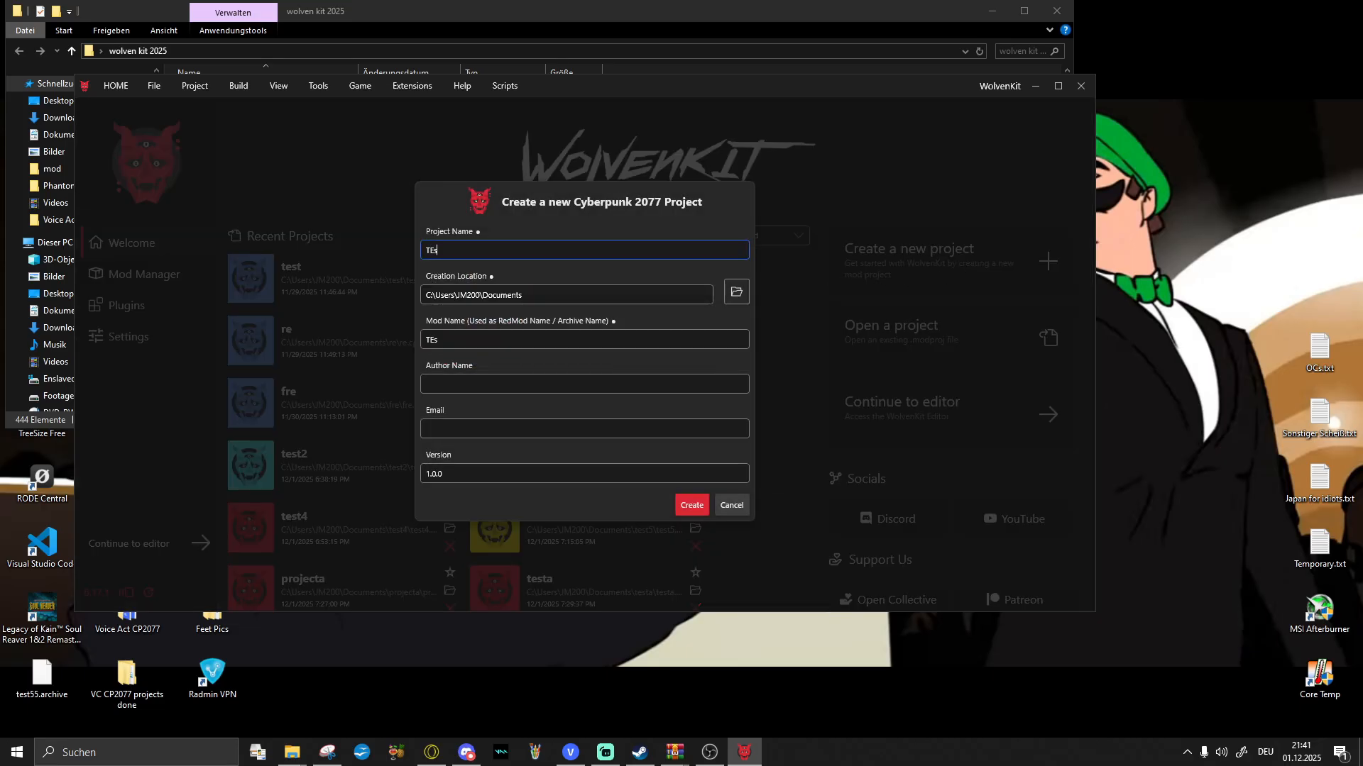
type("teroni")
left_click(694, 508)
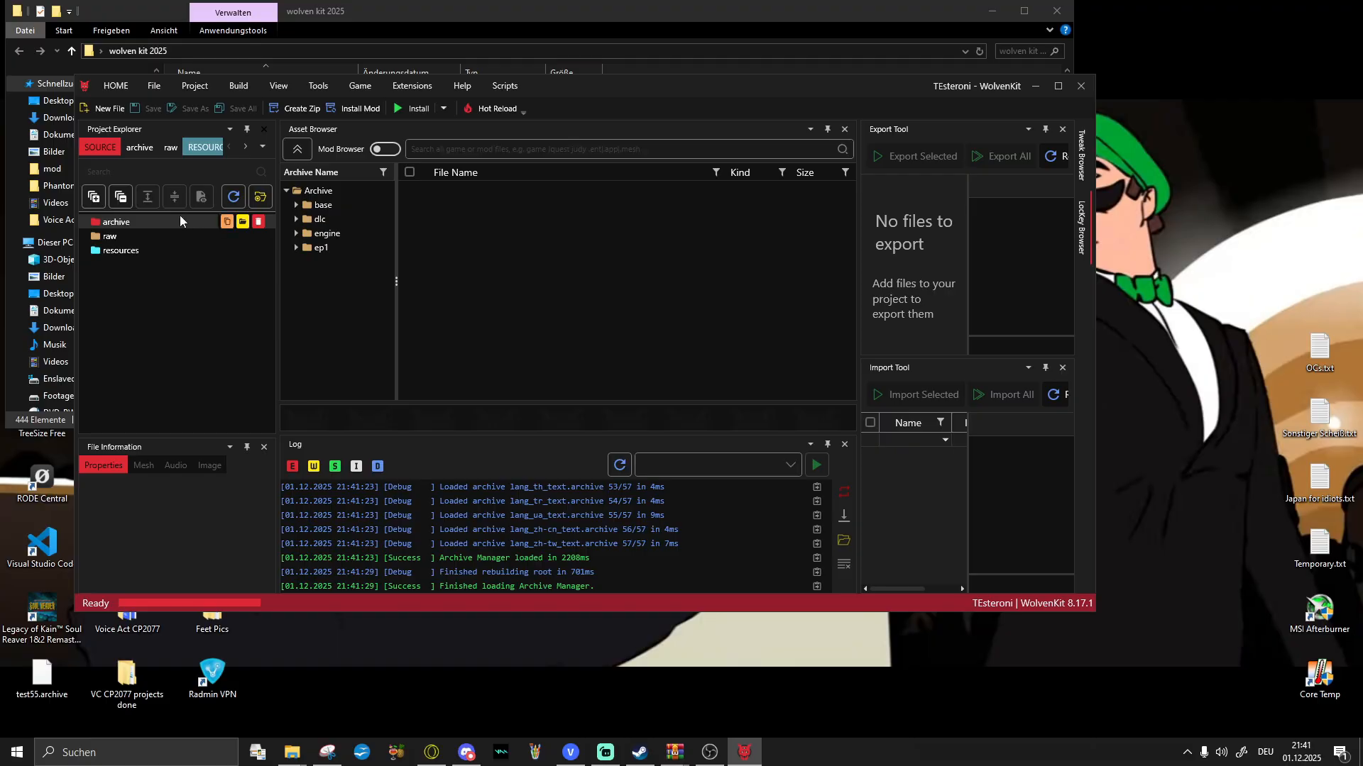
Step: Browse the game archive to the English voice-over folder base/localization/en-us/vo
left_click(119, 225)
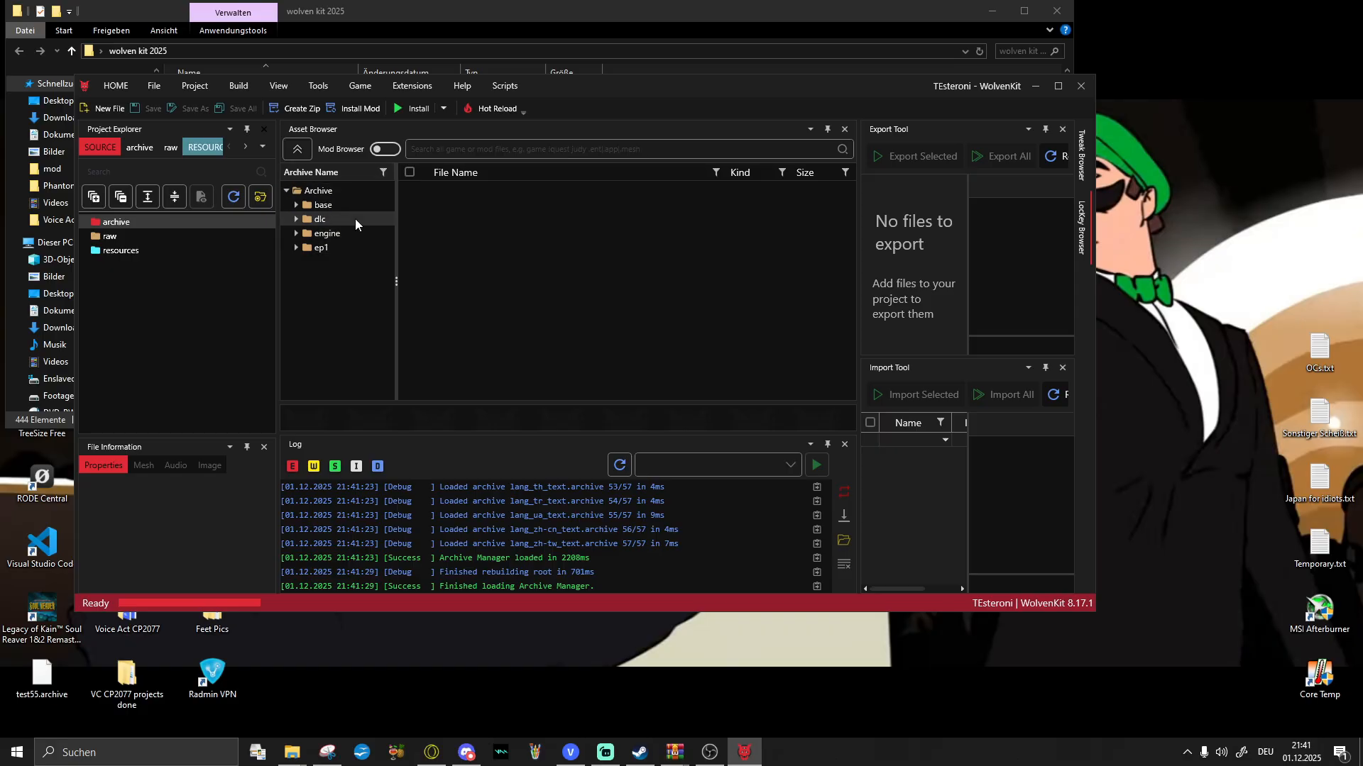
left_click(317, 206)
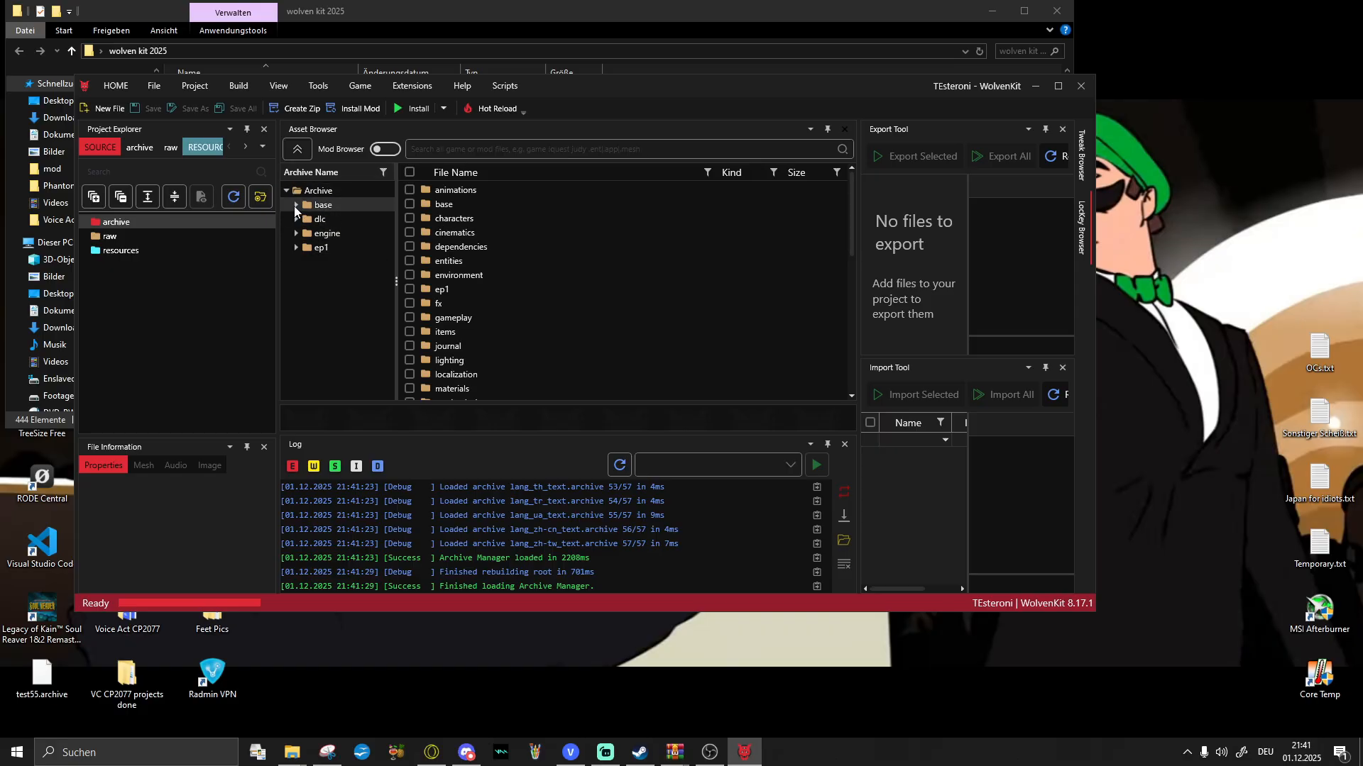
left_click(296, 208)
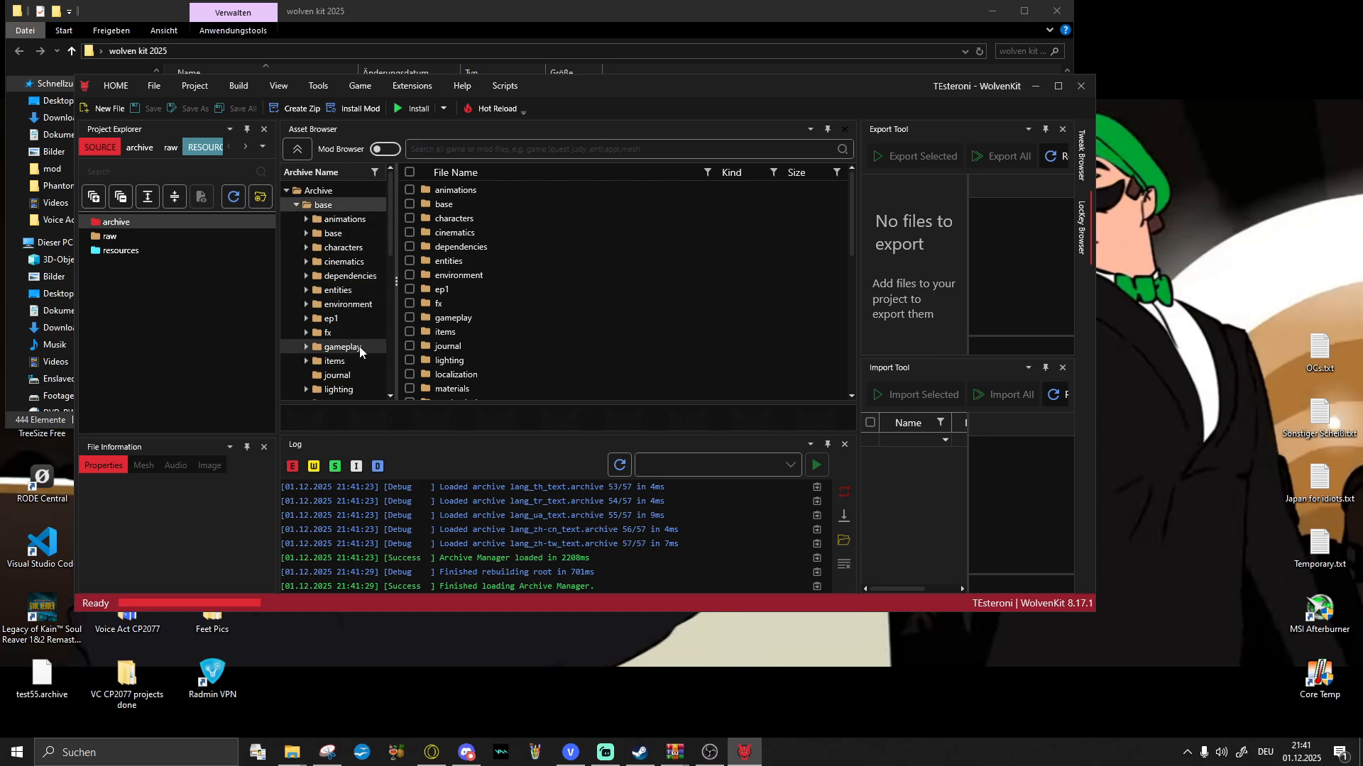
scroll(359, 348, "down", 3)
left_click(306, 305)
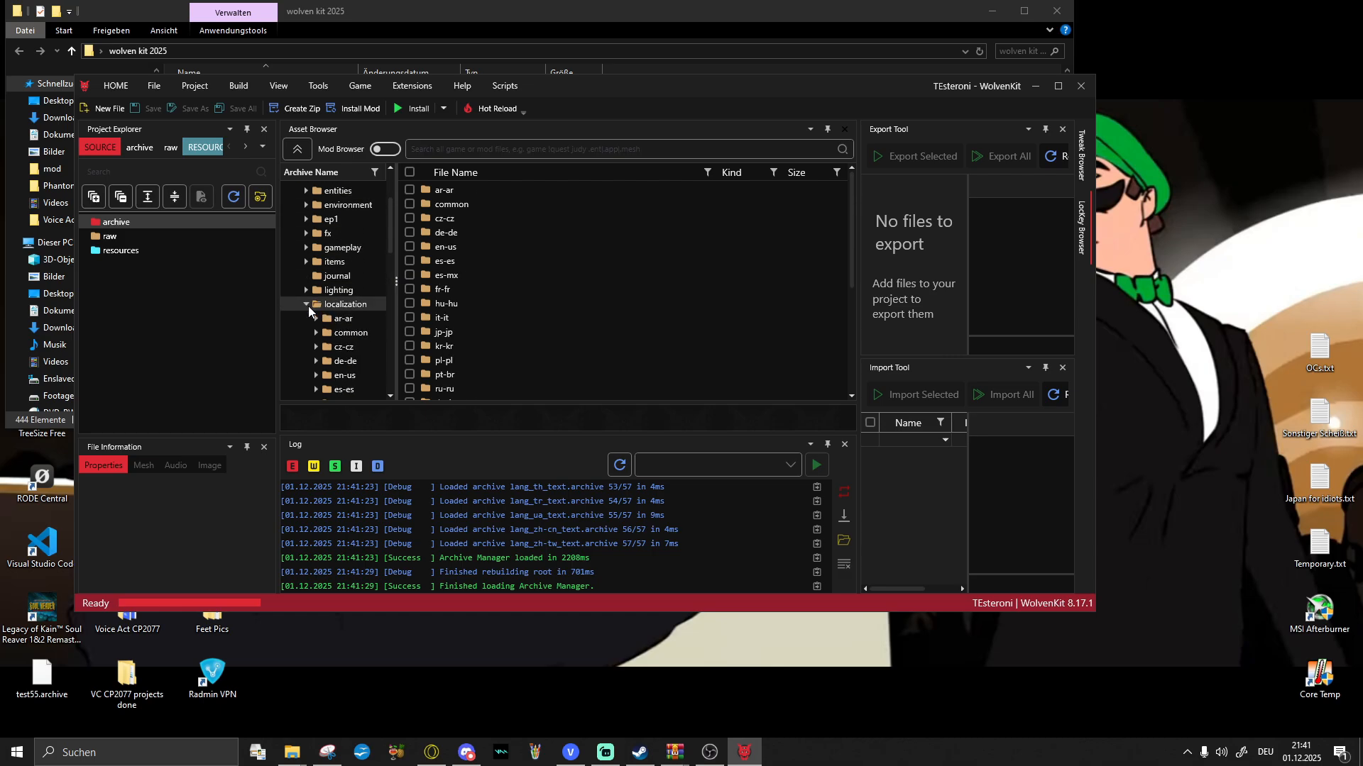
scroll(366, 333, "down", 1)
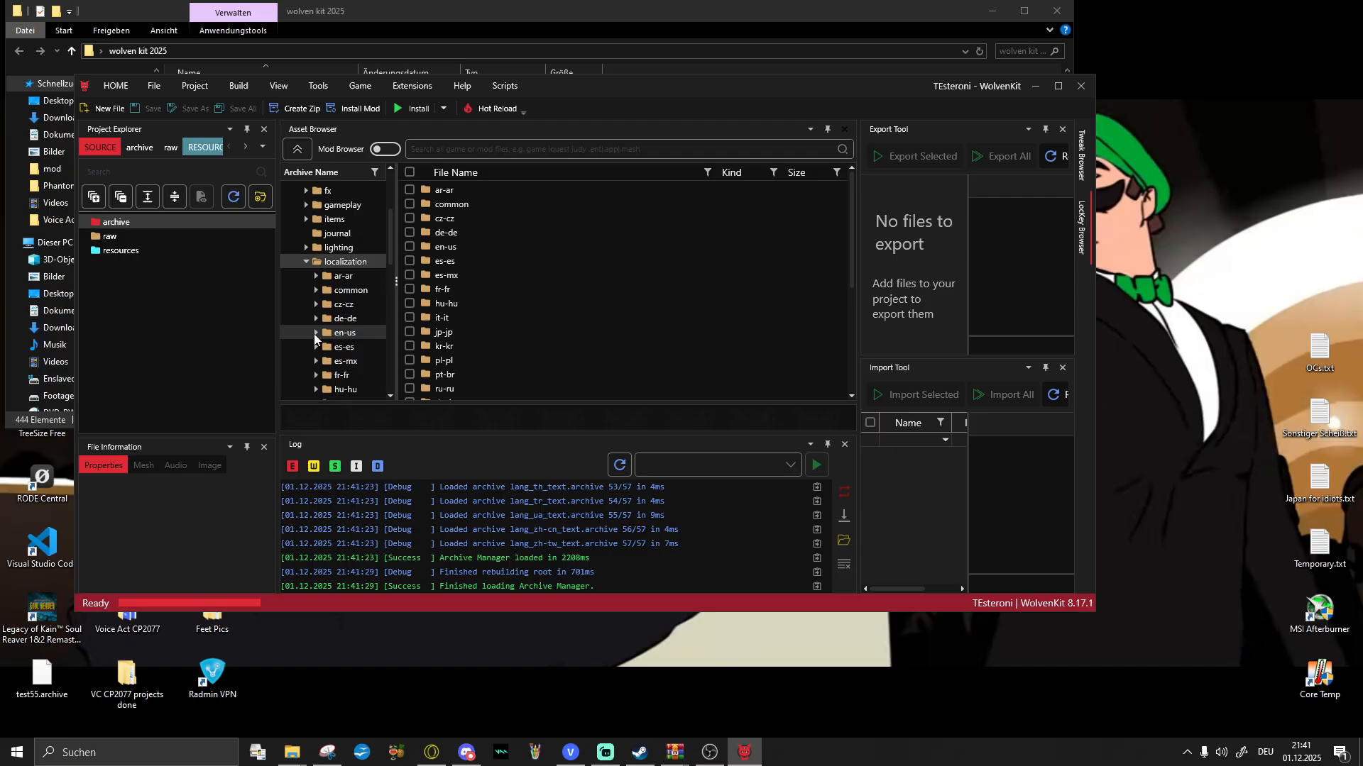
left_click(318, 333)
scroll(354, 337, "down", 1)
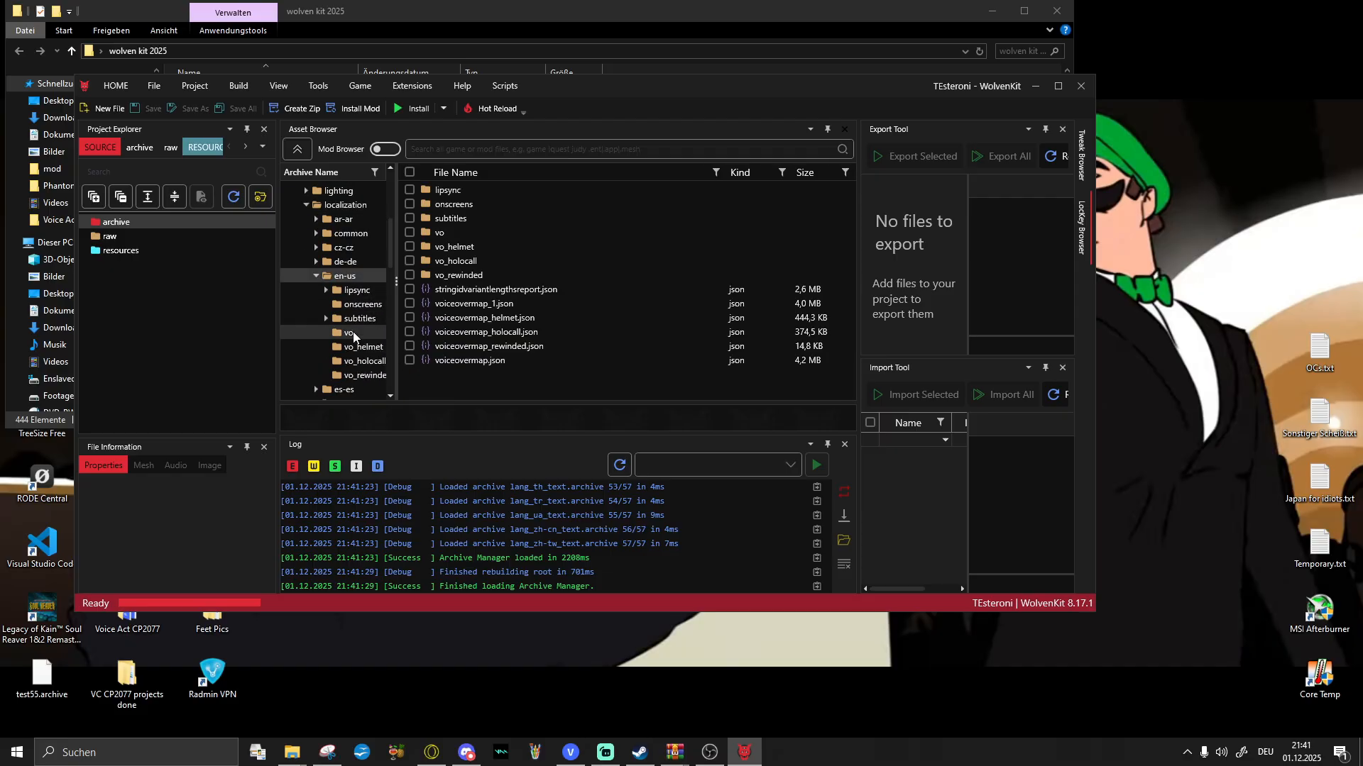
left_click(355, 332)
scroll(372, 348, "down", 1)
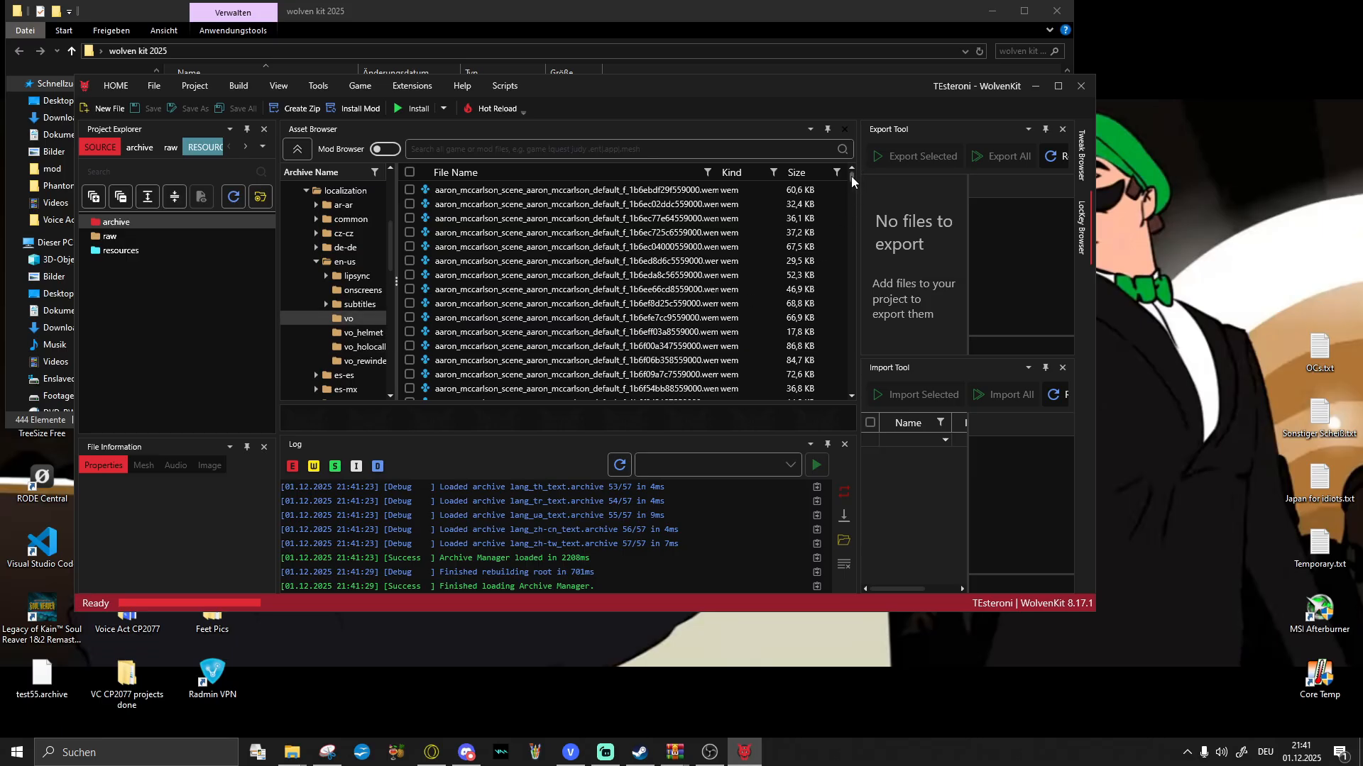
Step: Preview the audio of v_mq005_f_19dca439d844d000.wem from the vo folder, and pause it
left_click_drag(852, 176, 846, 313)
left_click(501, 287)
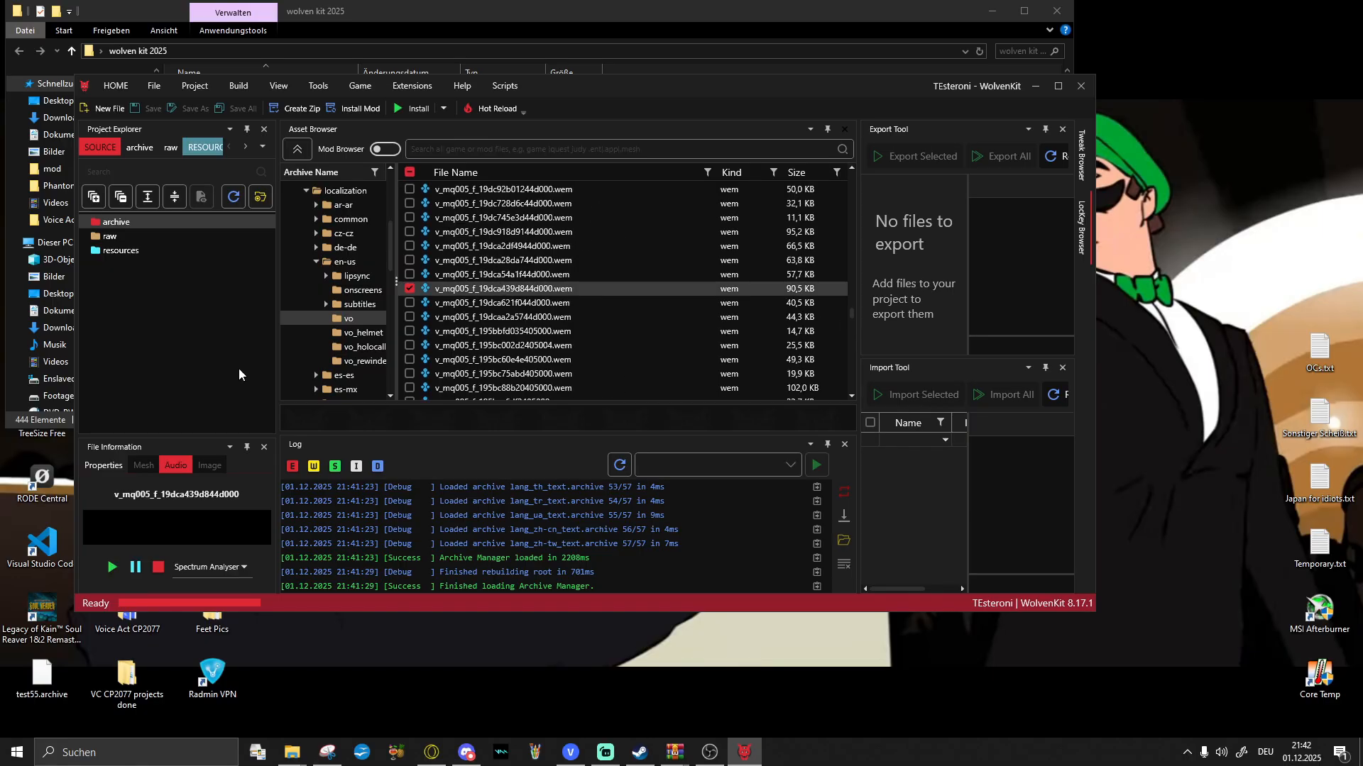
left_click(112, 567)
left_click(134, 567)
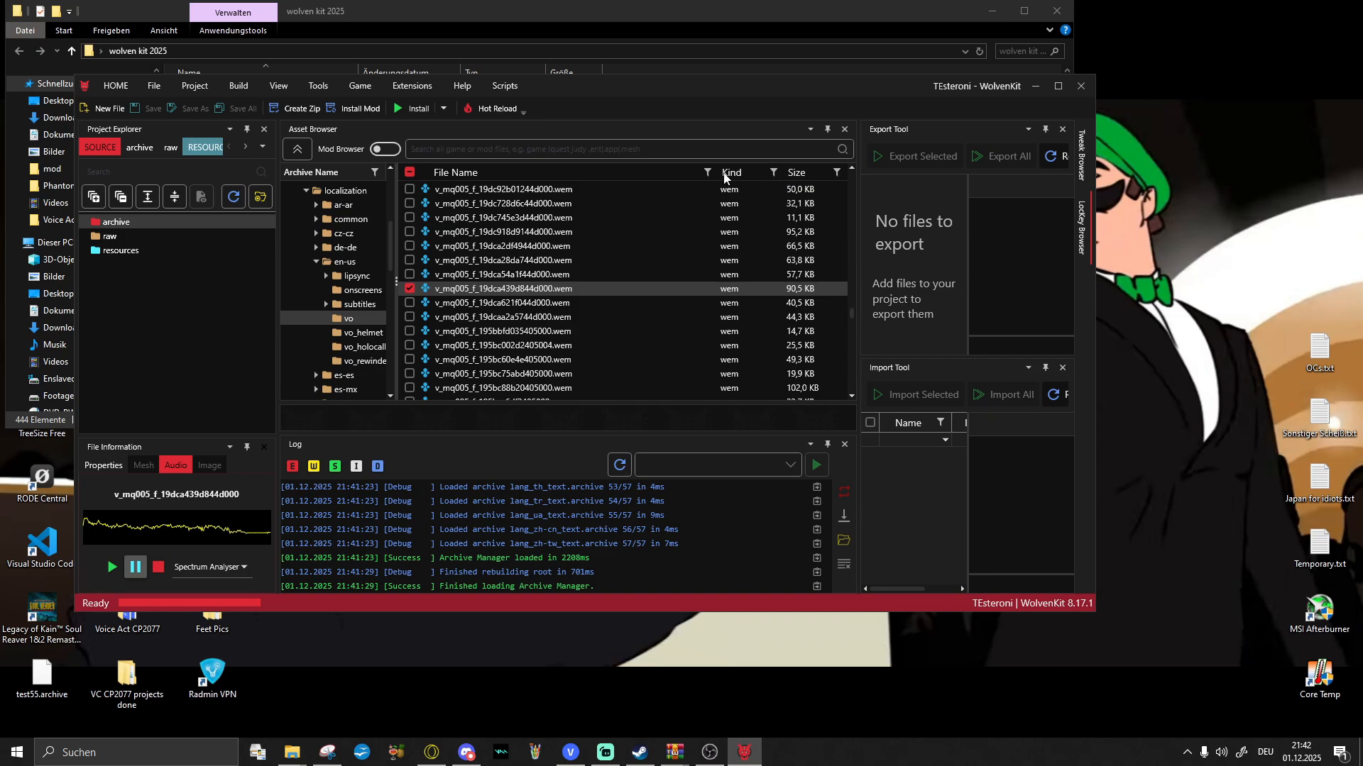
left_click(837, 173)
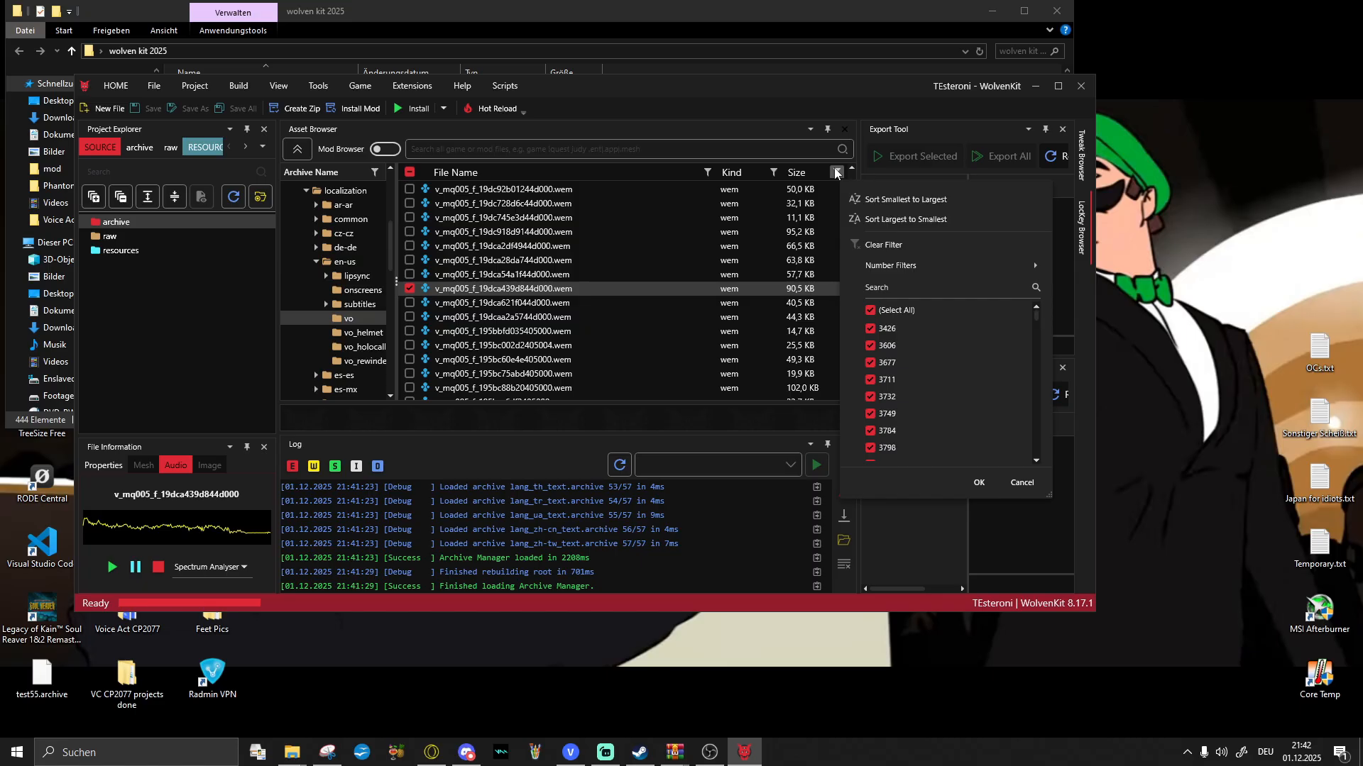
left_click(837, 172)
left_click_drag(751, 86, 827, 88)
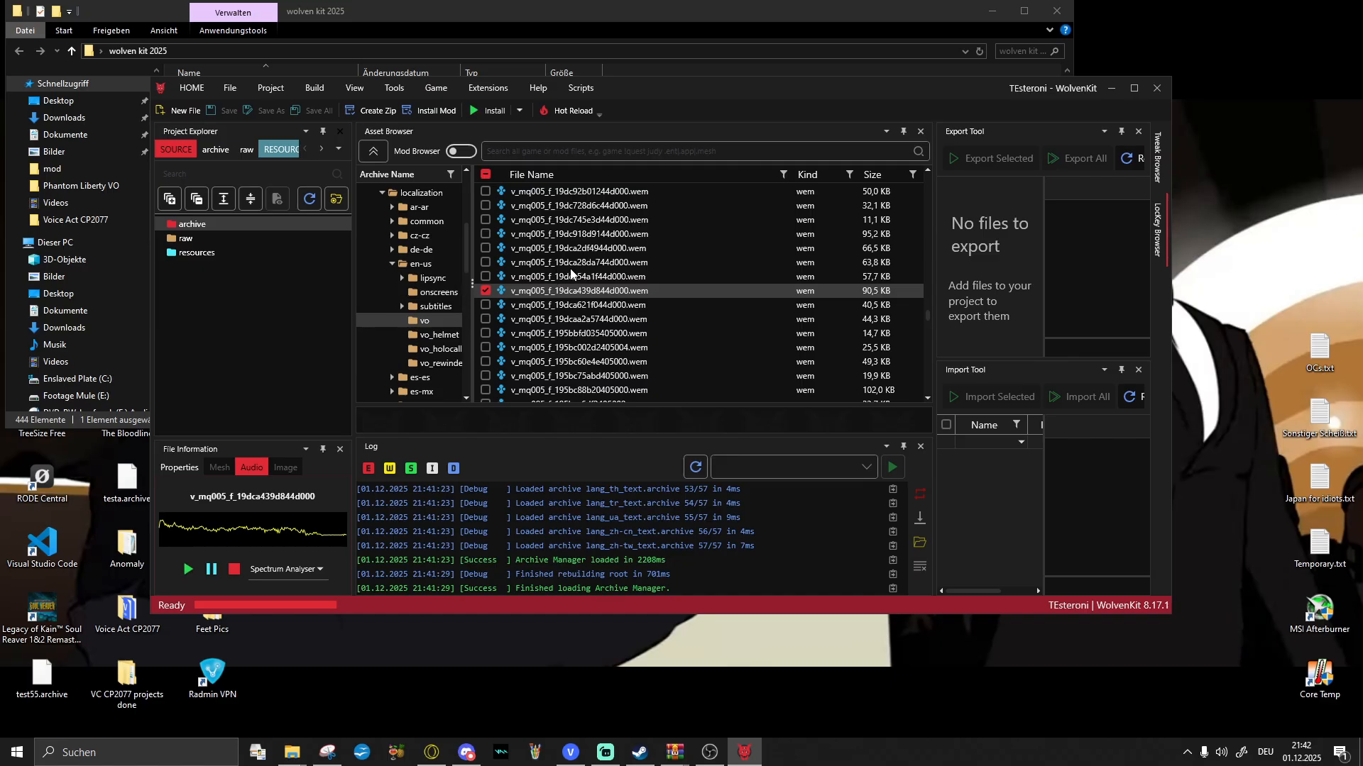
key("Up")
key("Up")
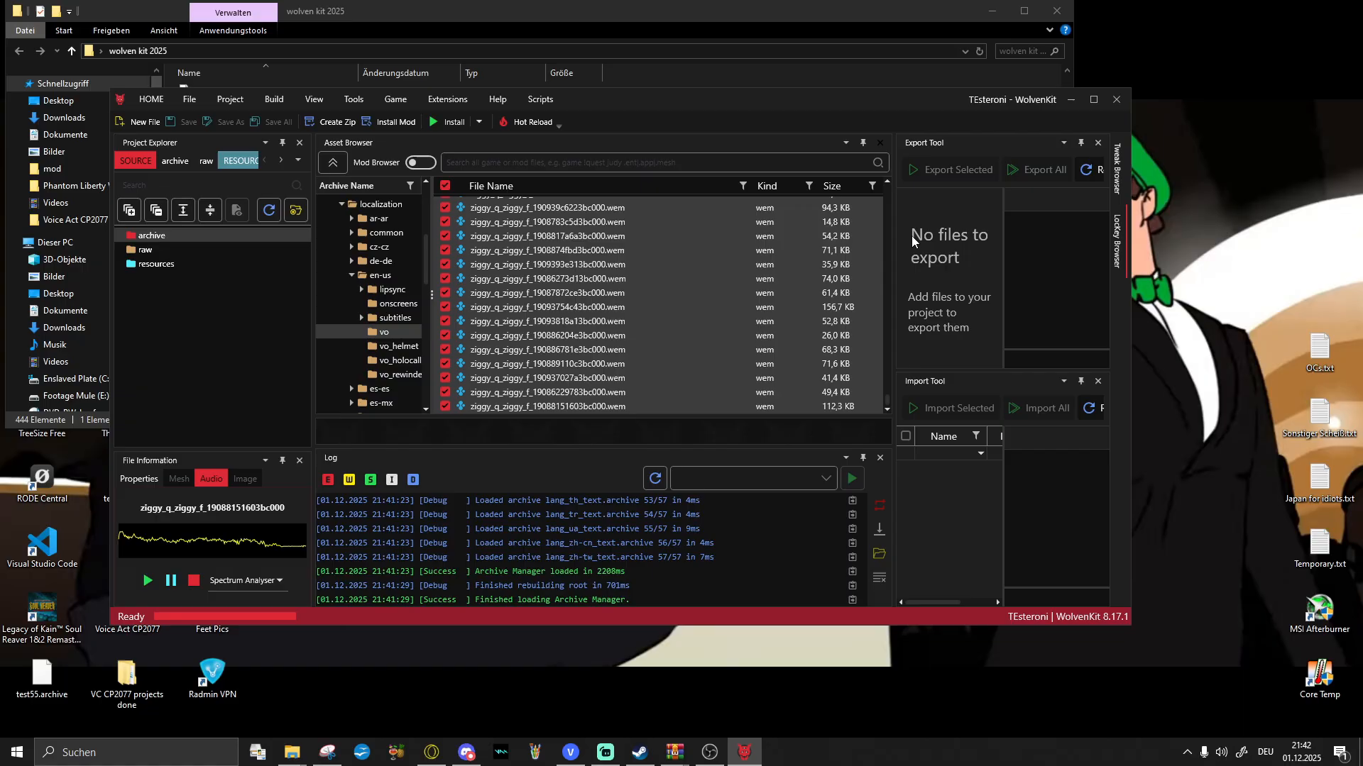
left_click_drag(888, 399, 897, 224)
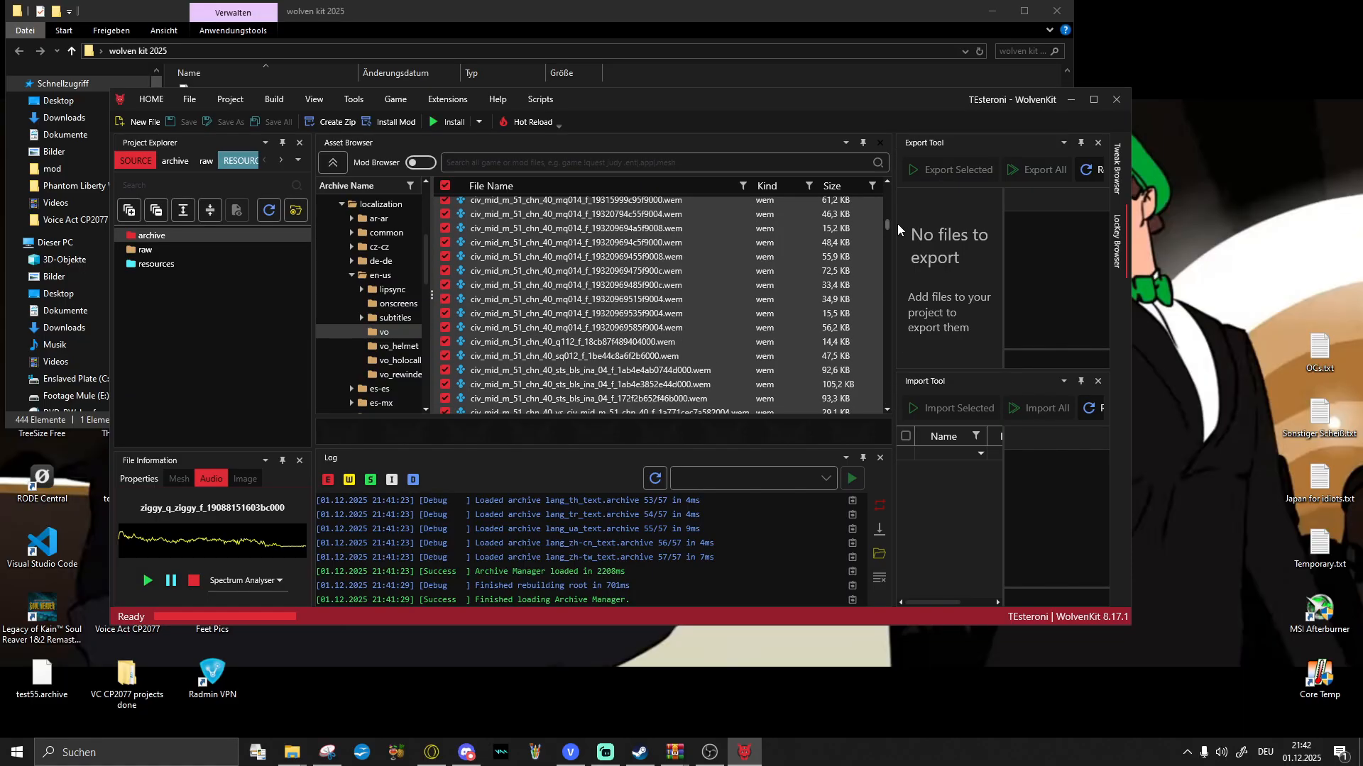
right_click(578, 257)
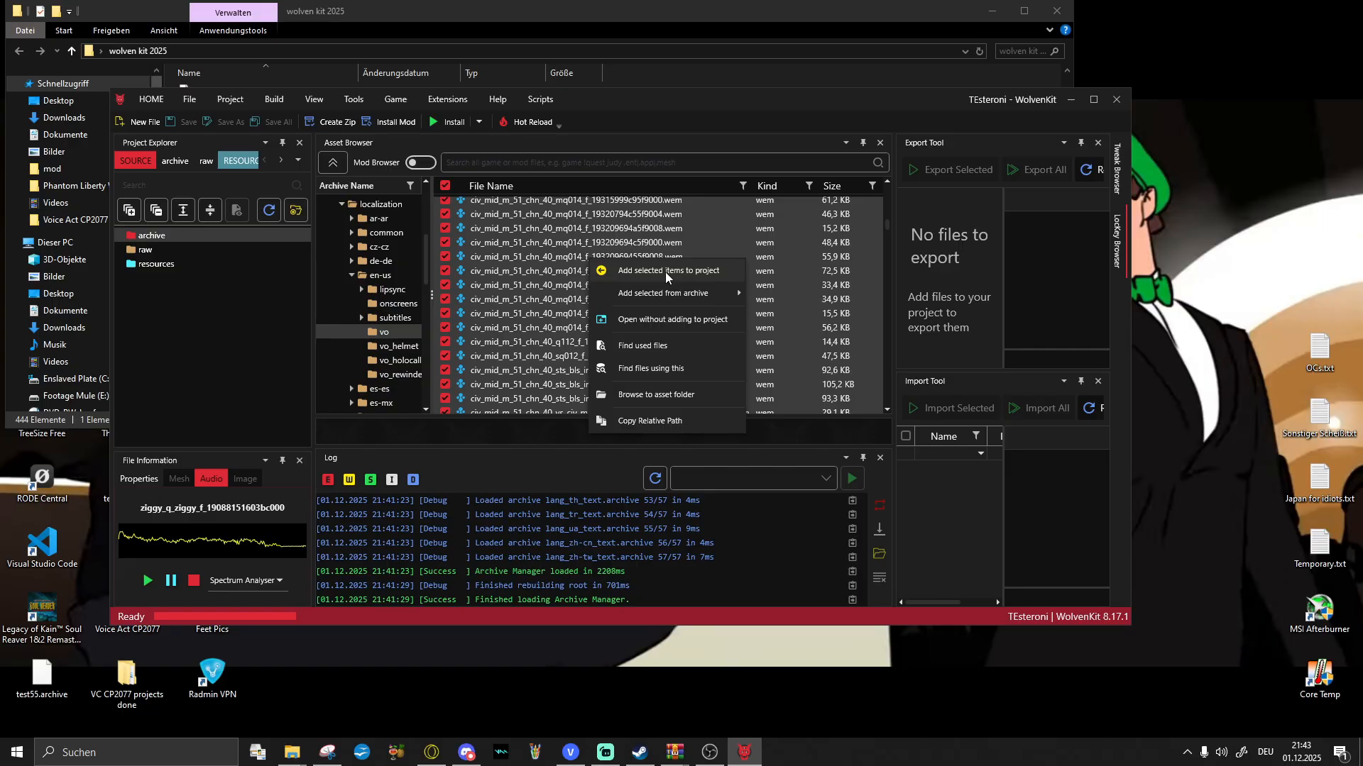
left_click(261, 305)
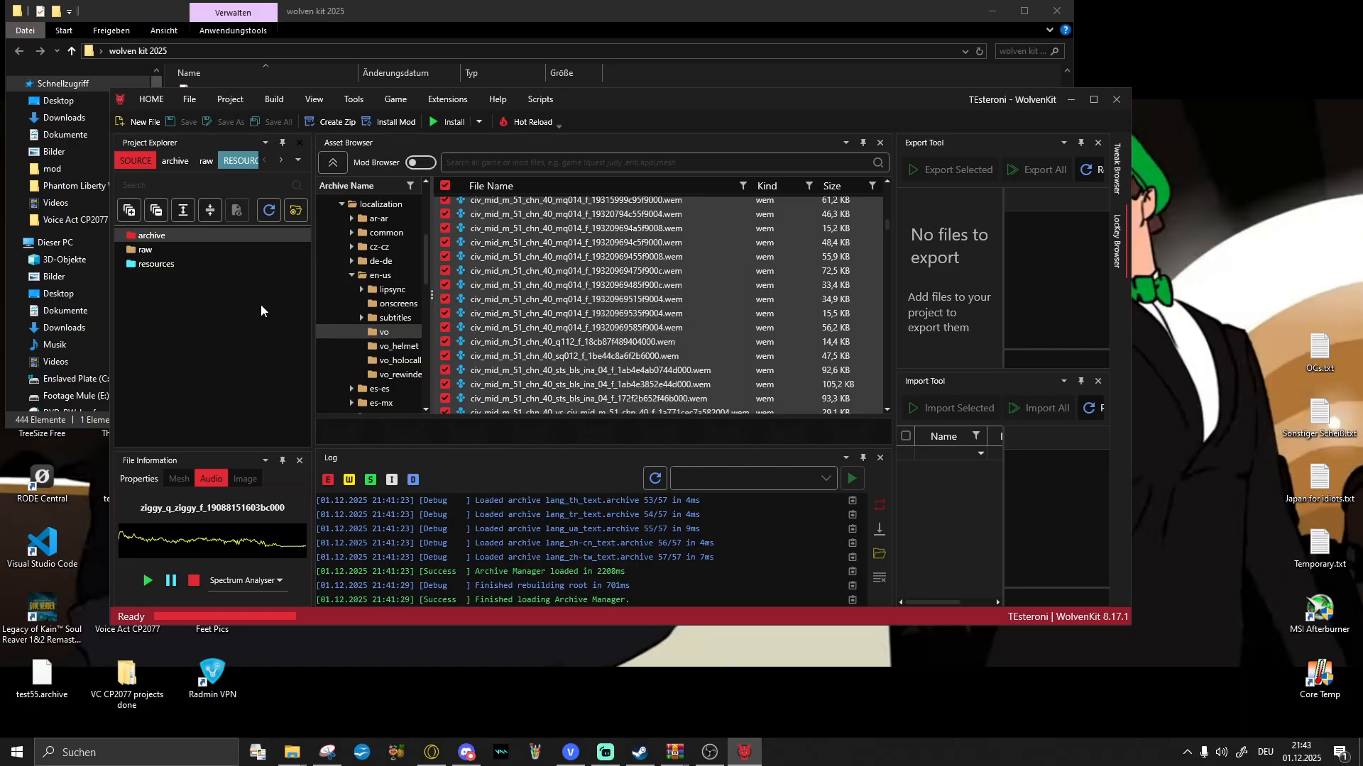
left_click(629, 277)
Step: Select the range of v_q000 voice files in the vo folder and add them to the project
left_click_drag(889, 226, 883, 340)
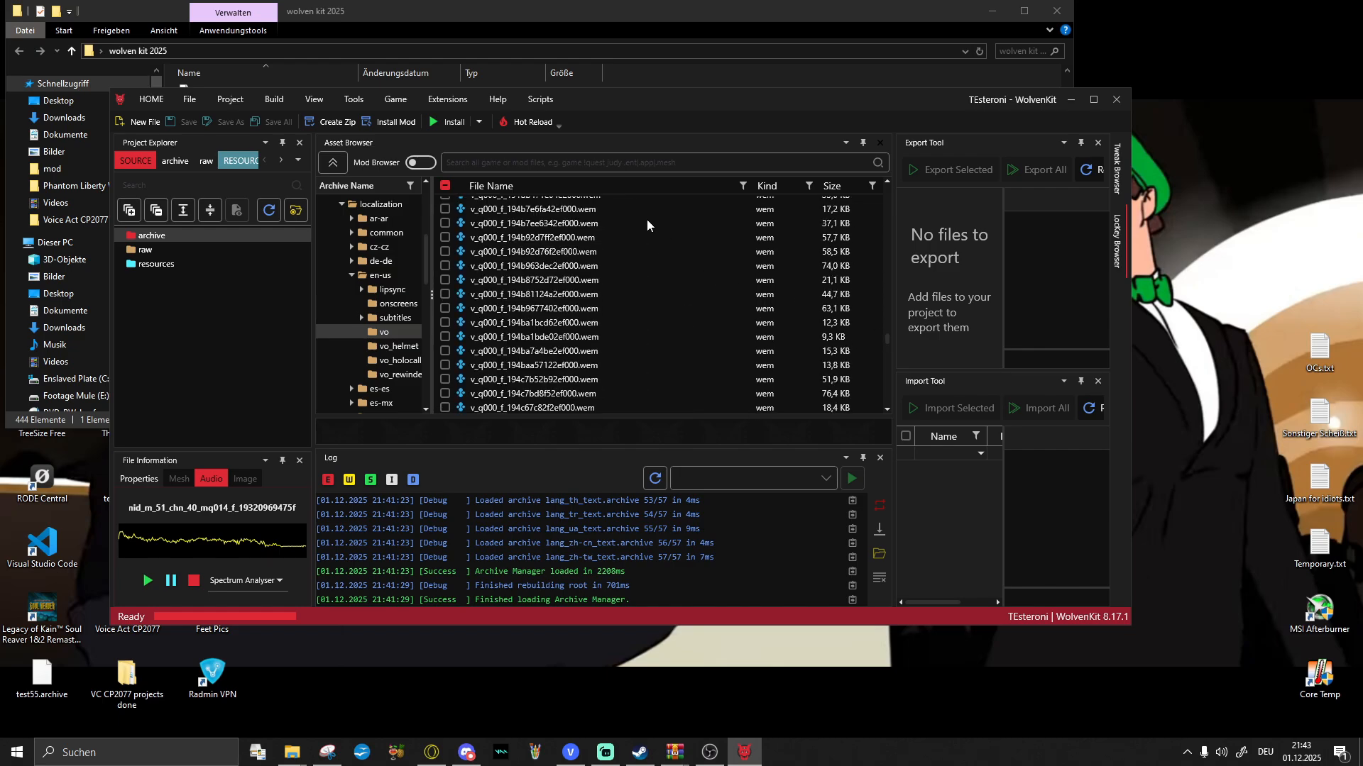
left_click(645, 220)
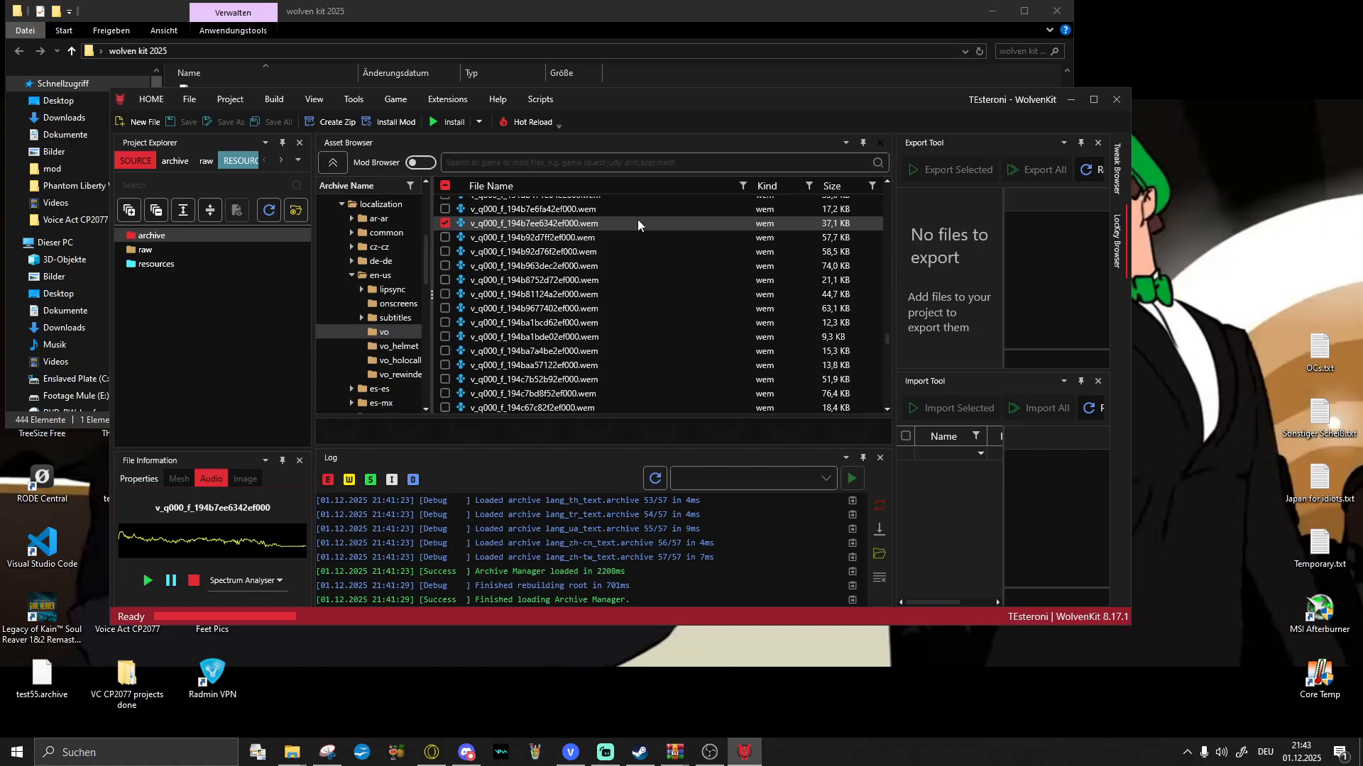
left_click_drag(637, 219, 664, 563)
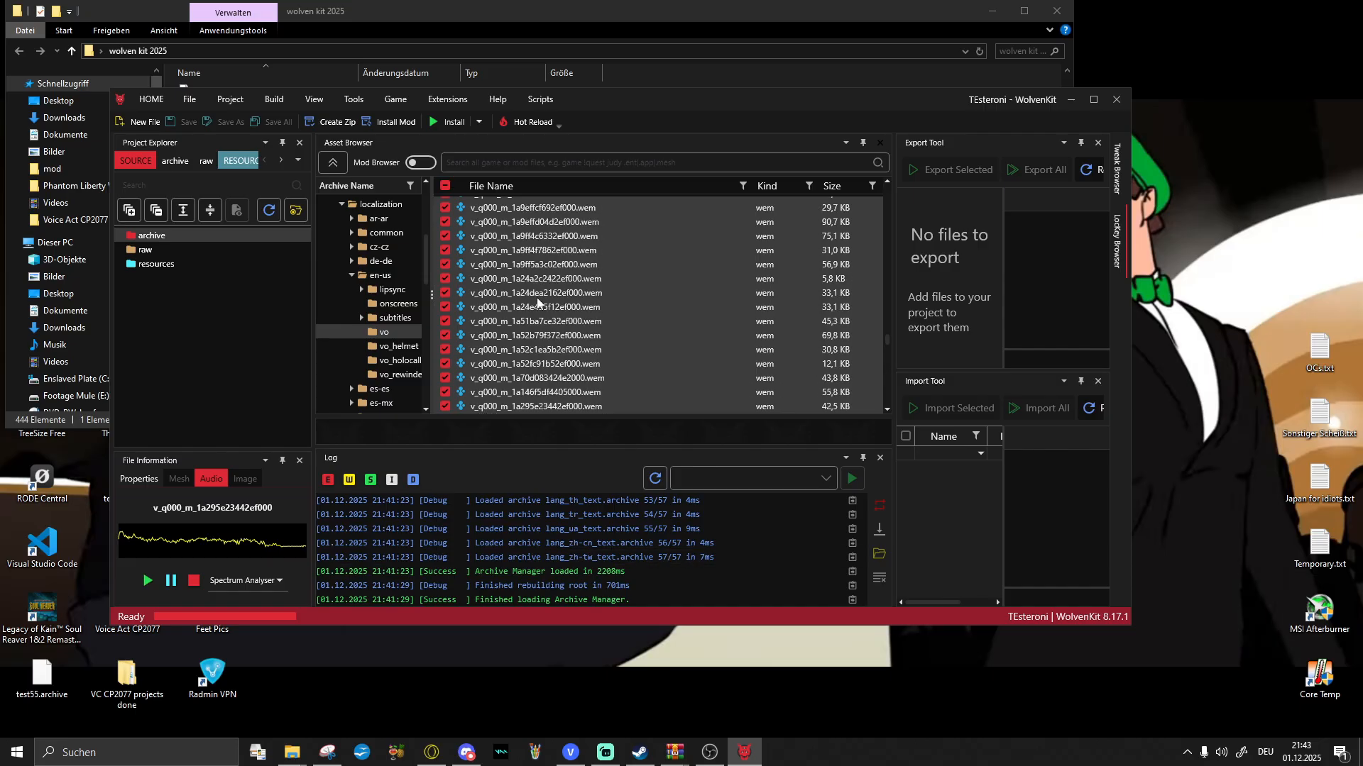
right_click(538, 304)
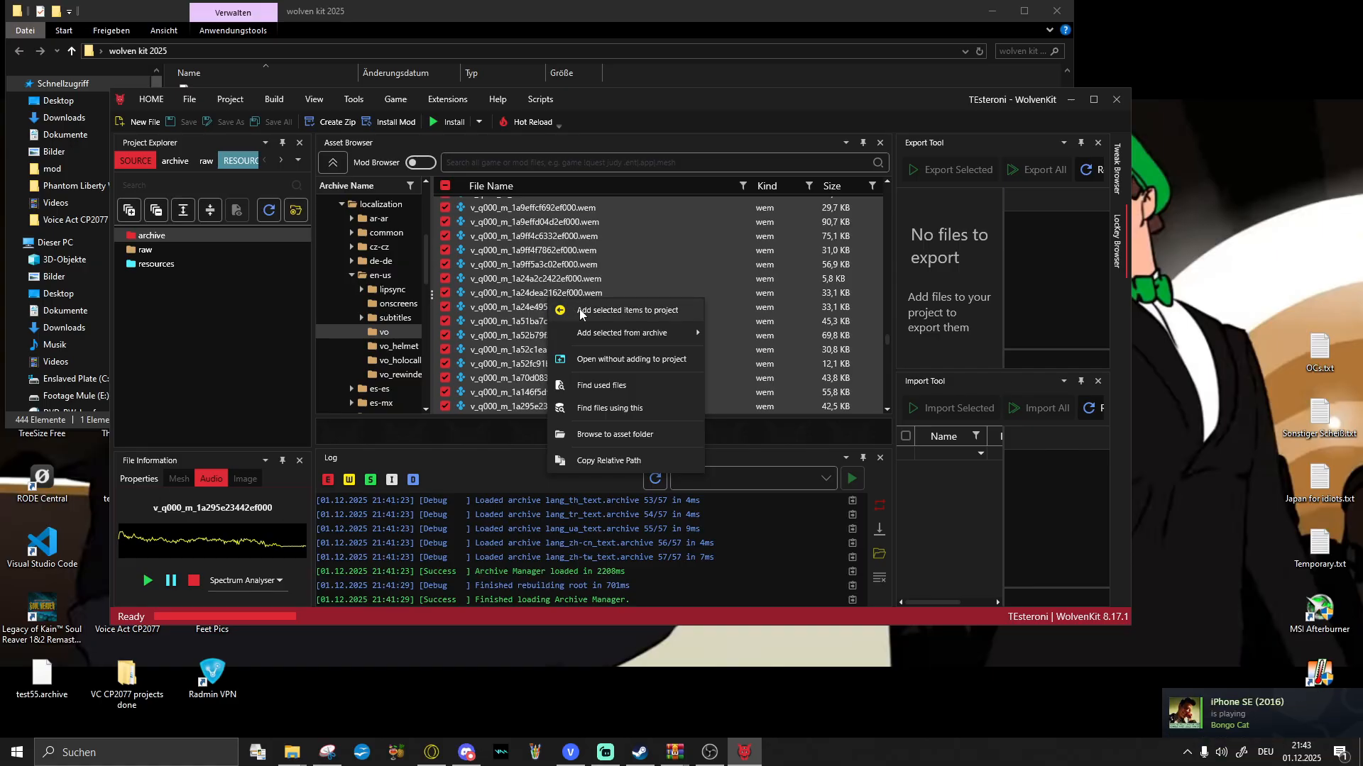
left_click(580, 312)
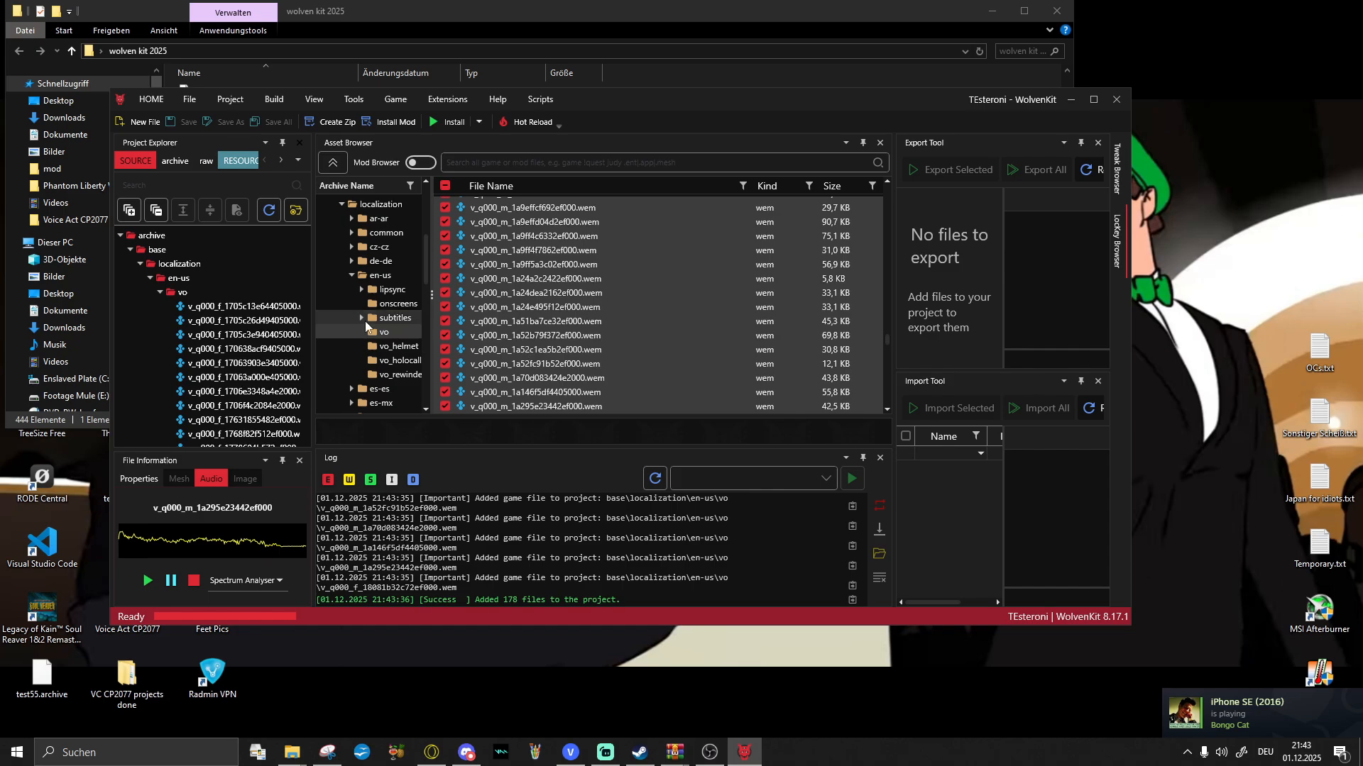
Step: Select every v_q000 voice file in the export tool and export them as Ogg
left_click(209, 305)
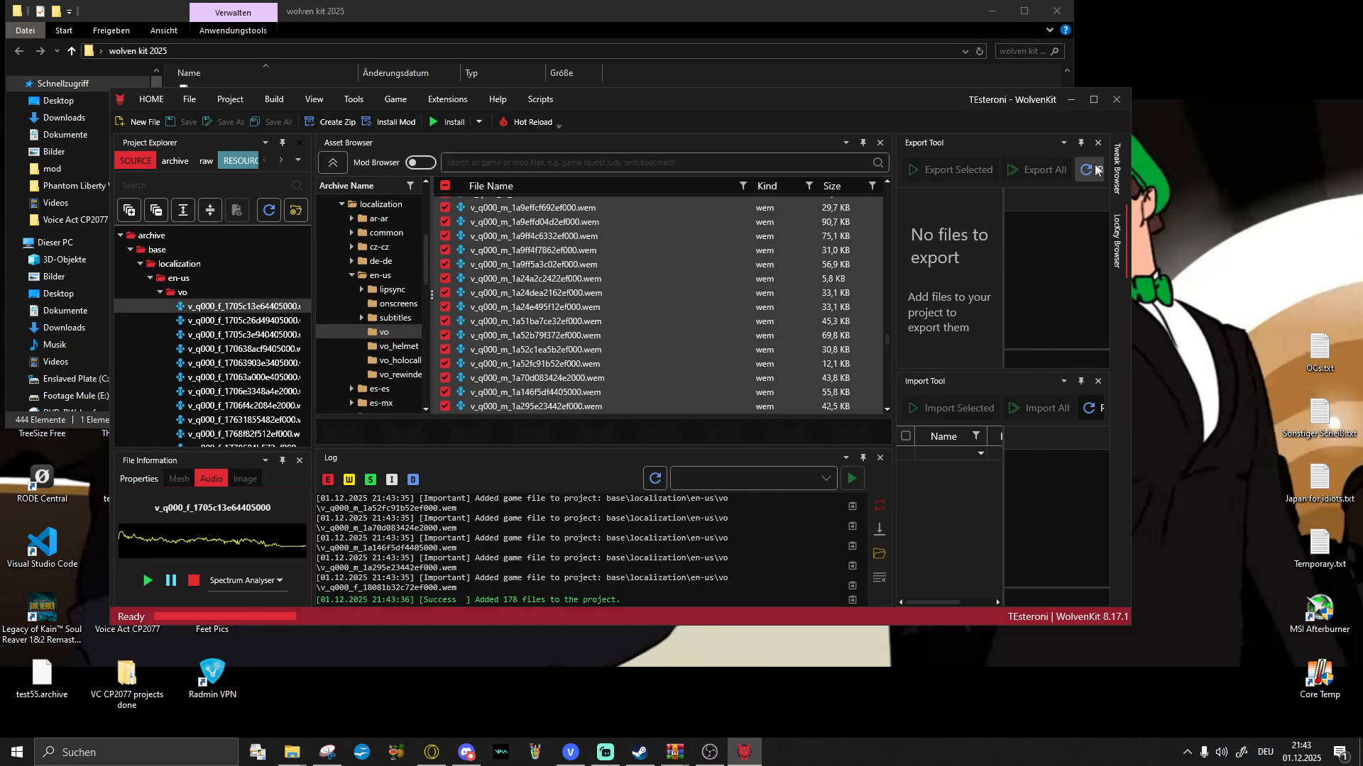
left_click(1094, 99)
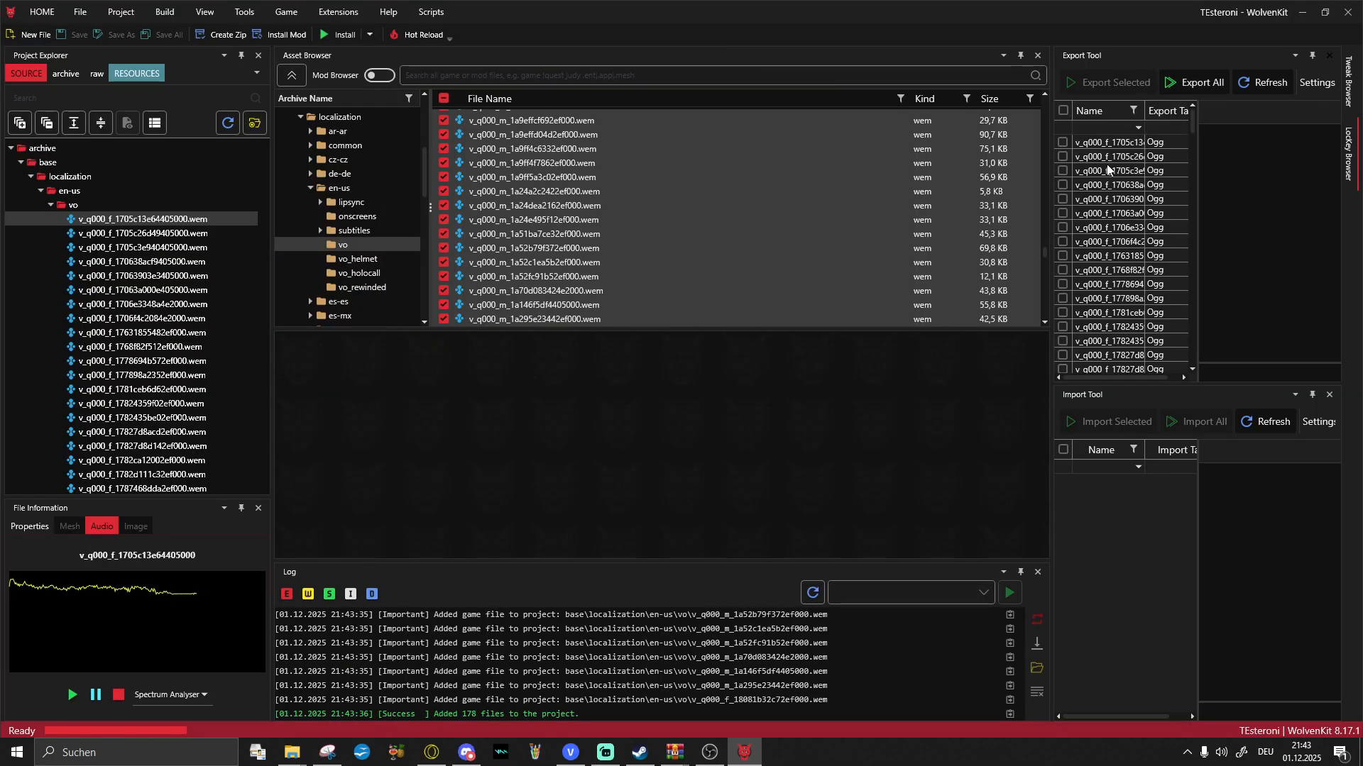
double_click(1183, 111)
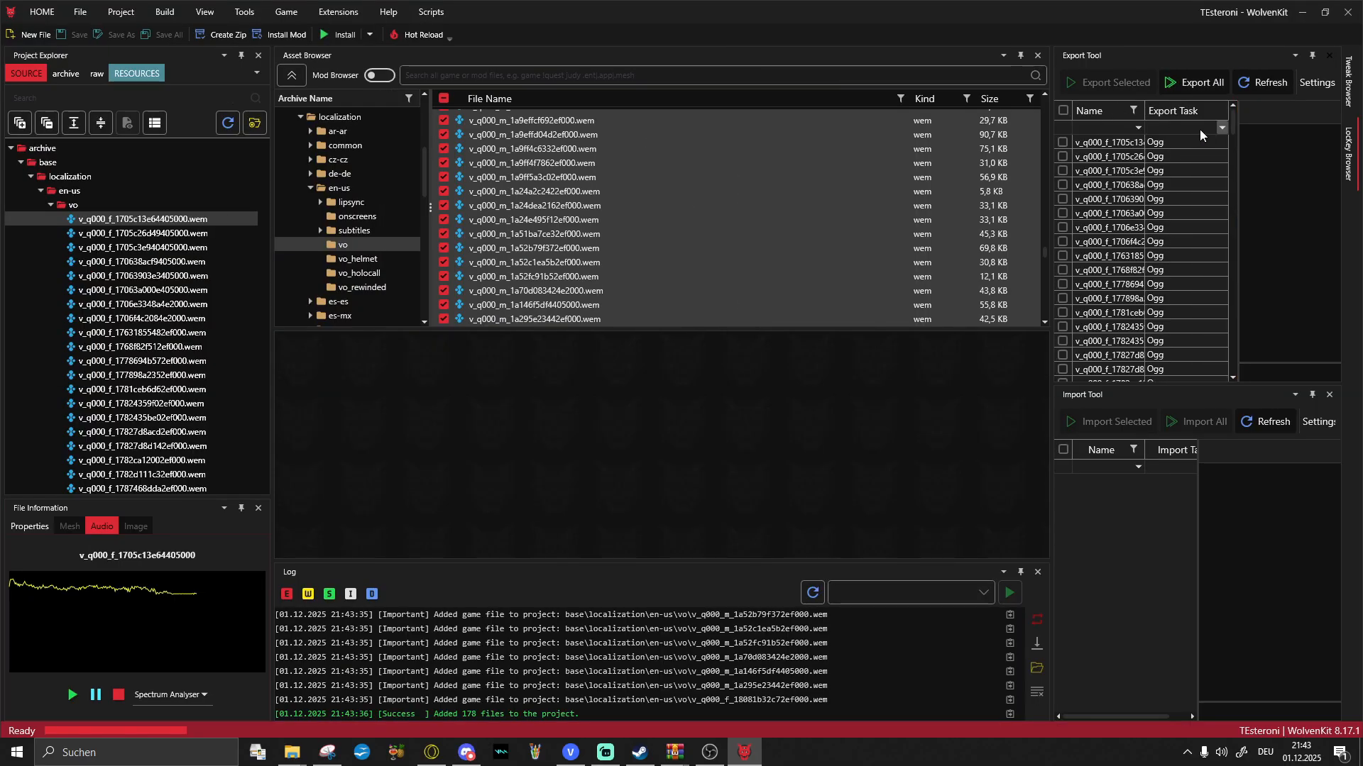
left_click(1063, 112)
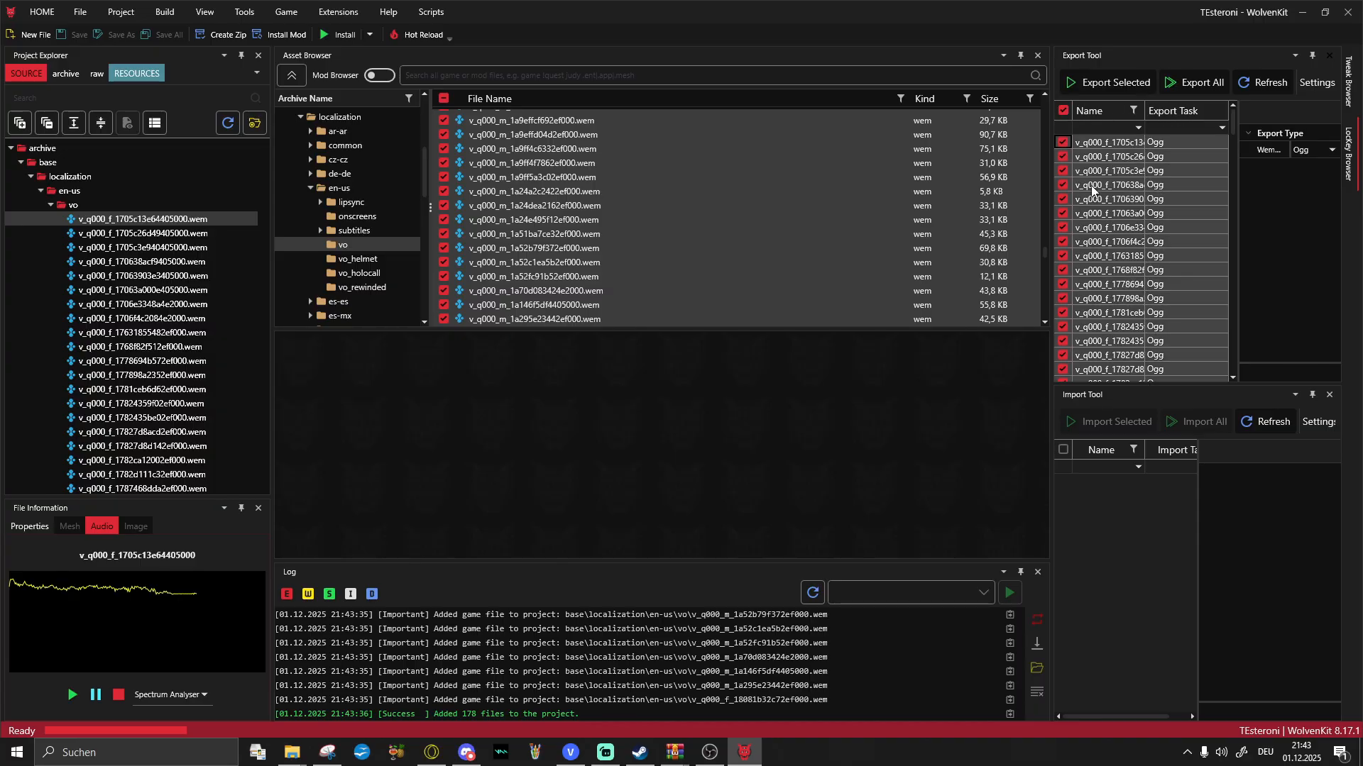
left_click(1088, 84)
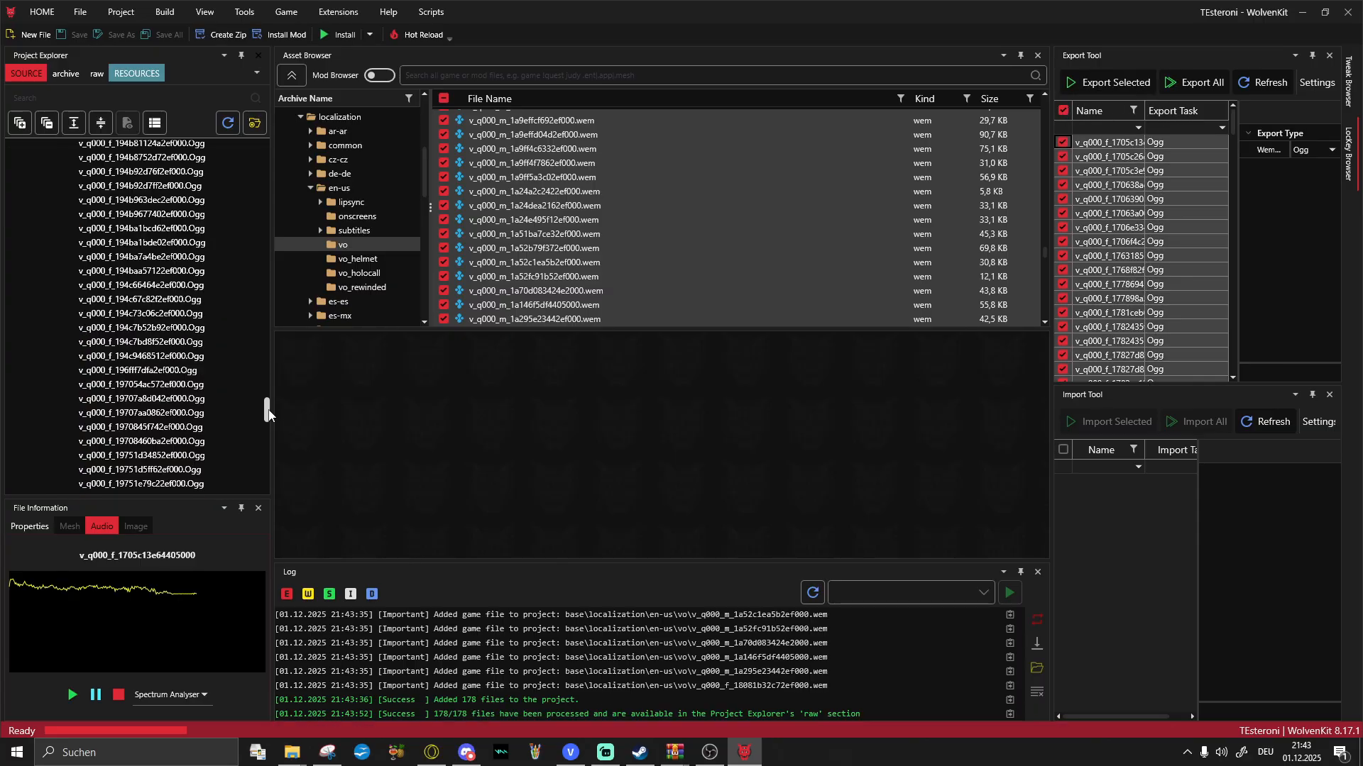
Step: Open the project's raw vo folder in File Explorer and place all its Ogg files on audio track 1 in VEGAS Pro
left_click_drag(269, 406, 270, 319)
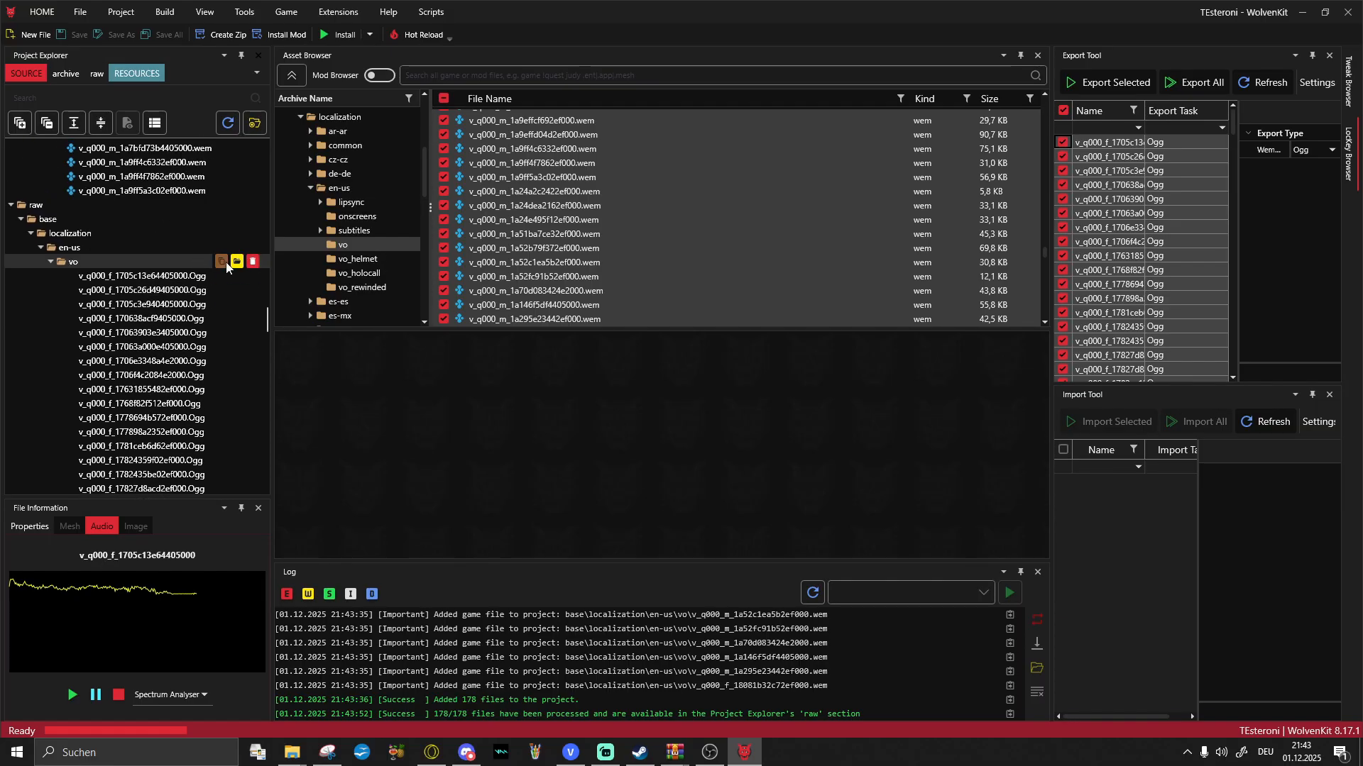
left_click(236, 262)
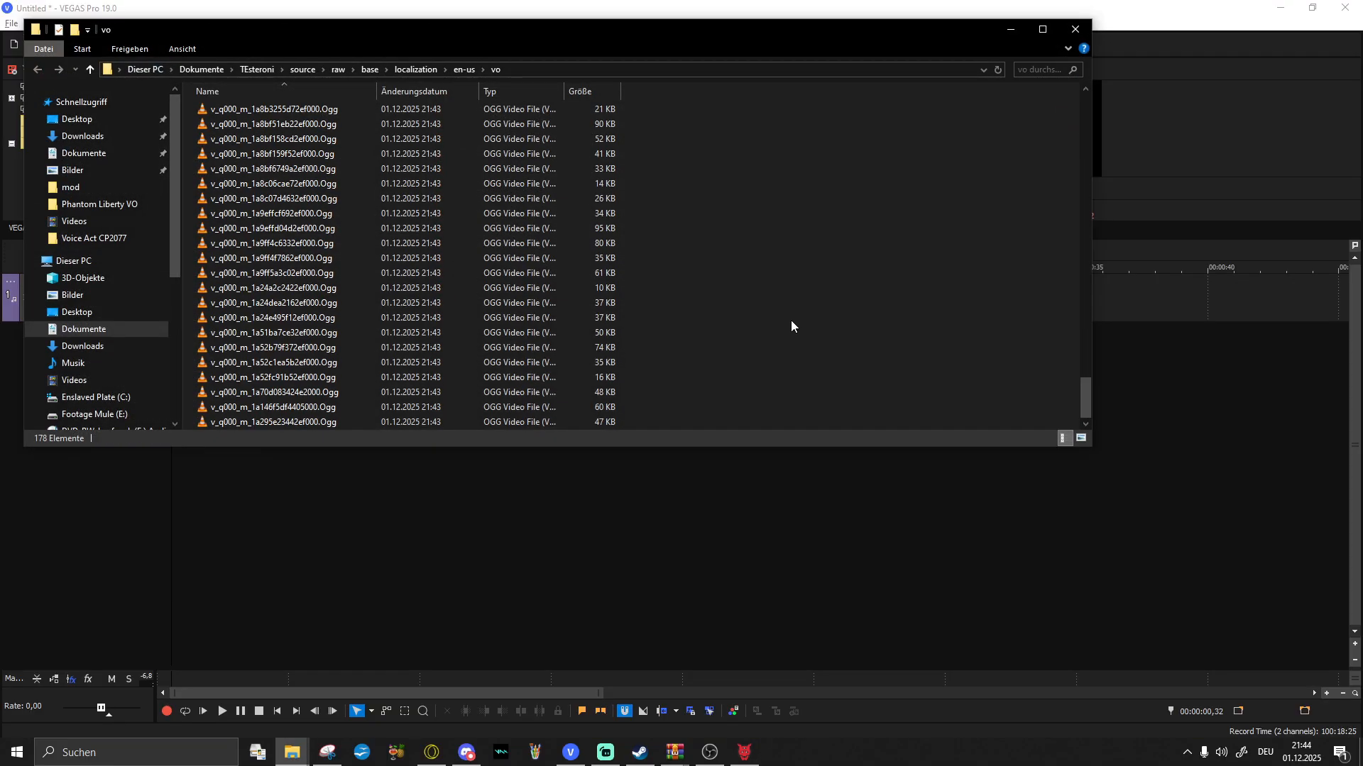
key("ctrl+a")
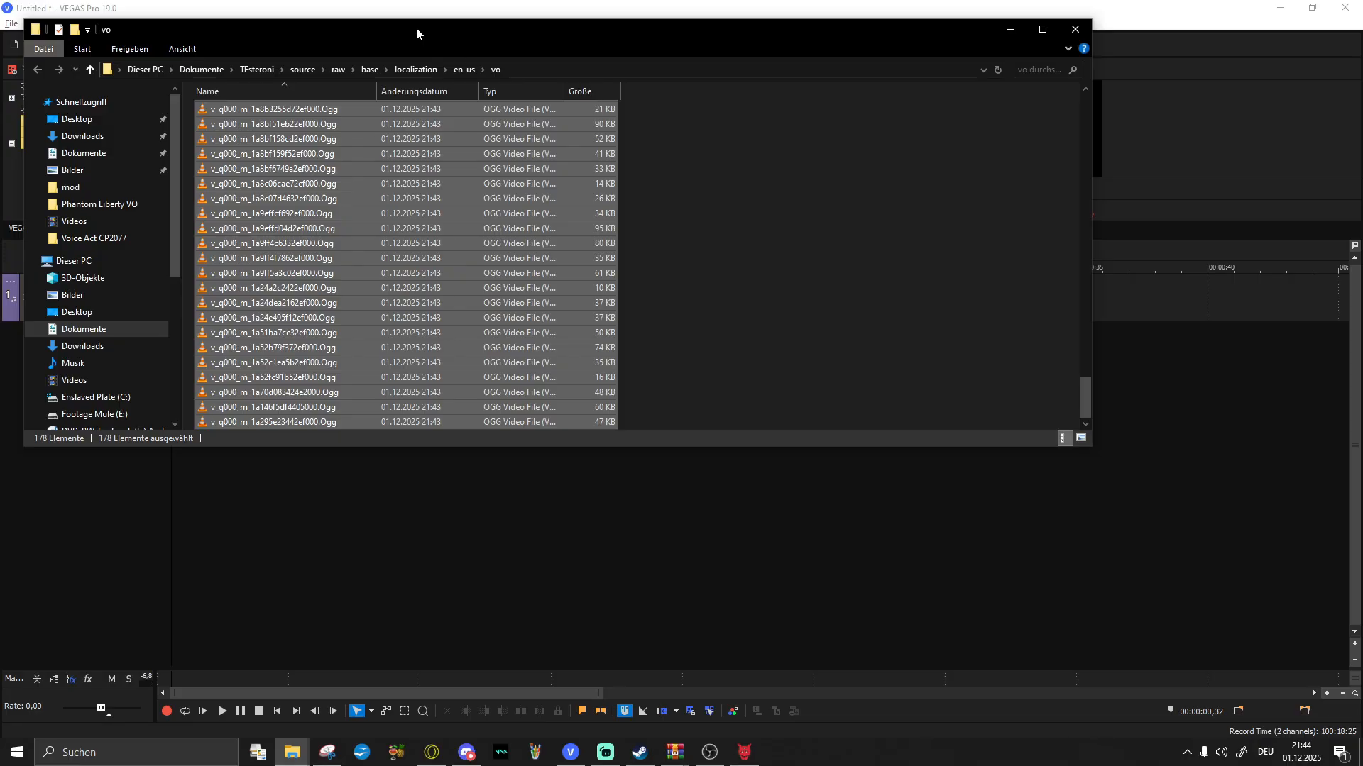
left_click_drag(416, 27, 987, 61)
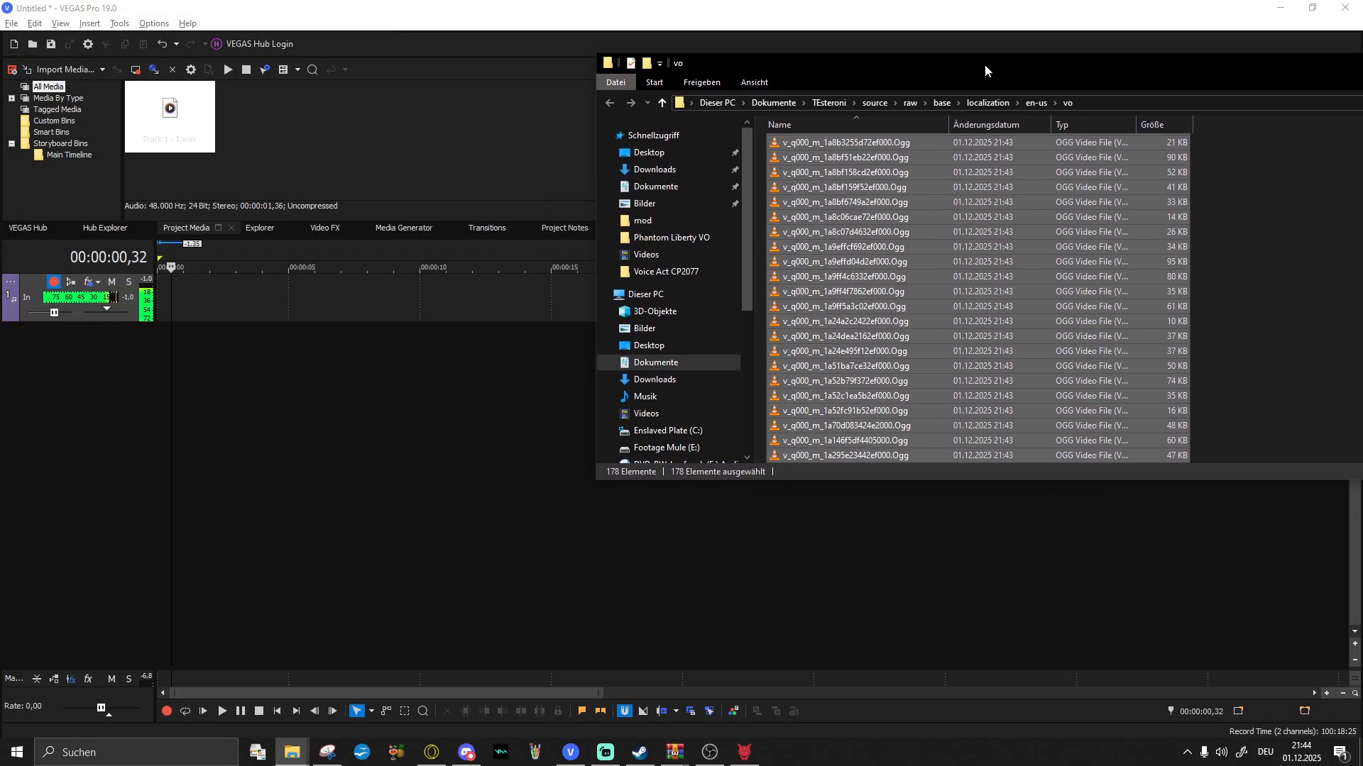
left_click_drag(165, 306, 157, 306)
left_click(182, 302)
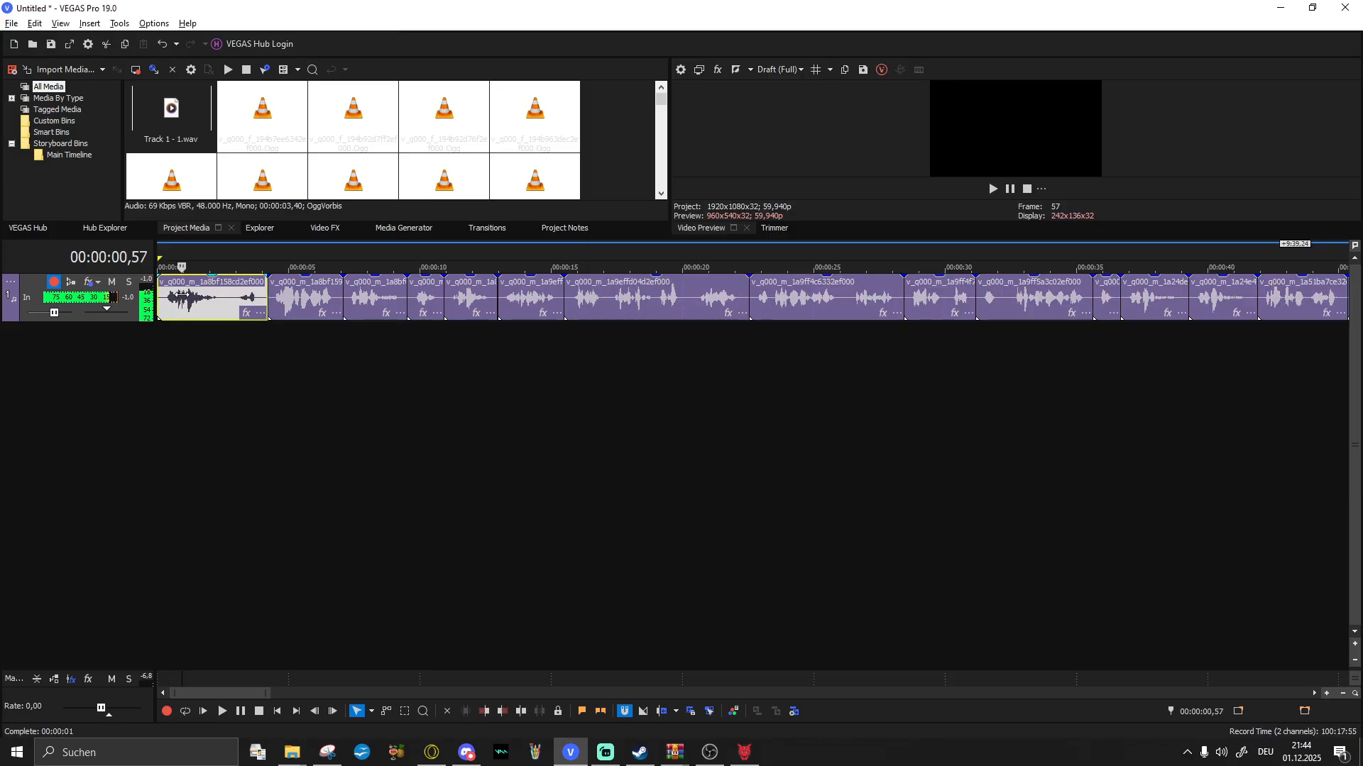
Step: Examine the full row of voice clips on track 1, from the first clip to the last
scroll(183, 302, "down", 7)
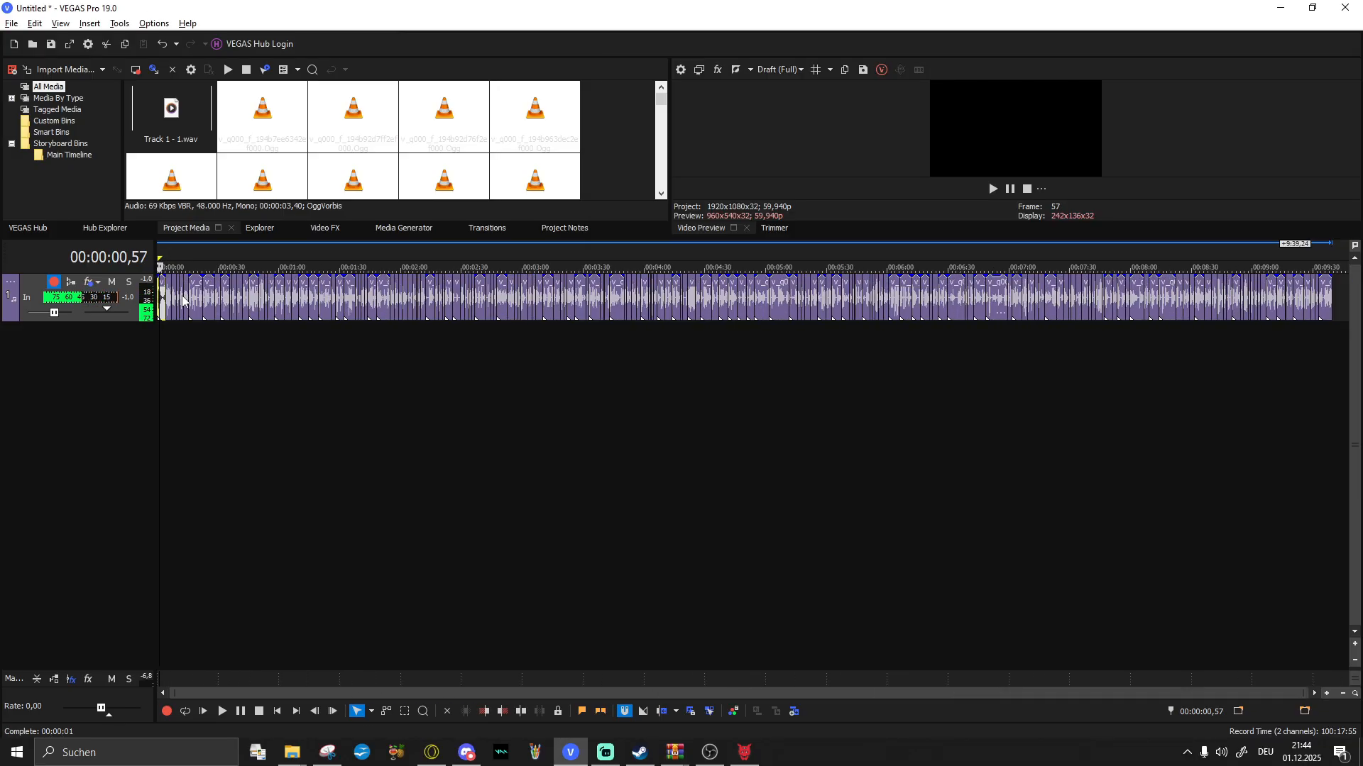
left_click(1337, 295)
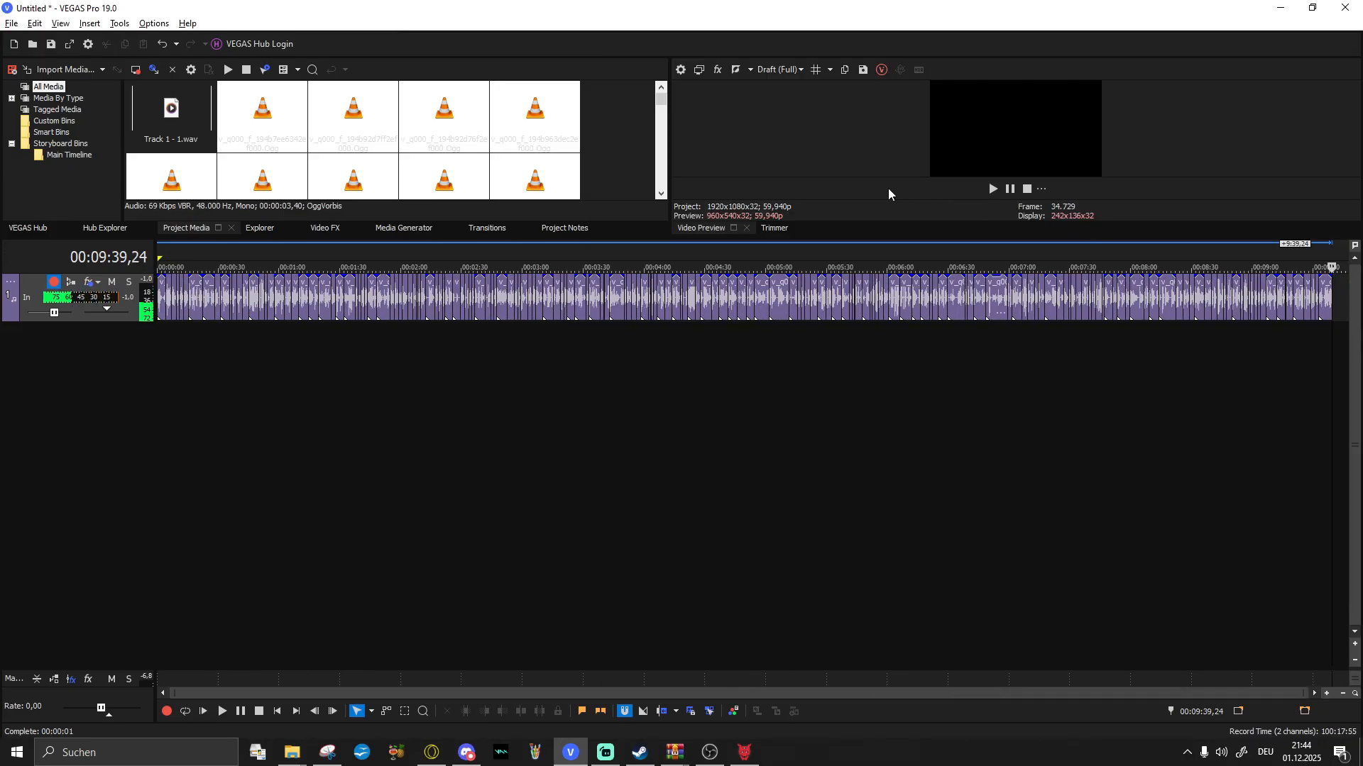
key("alt+Tab")
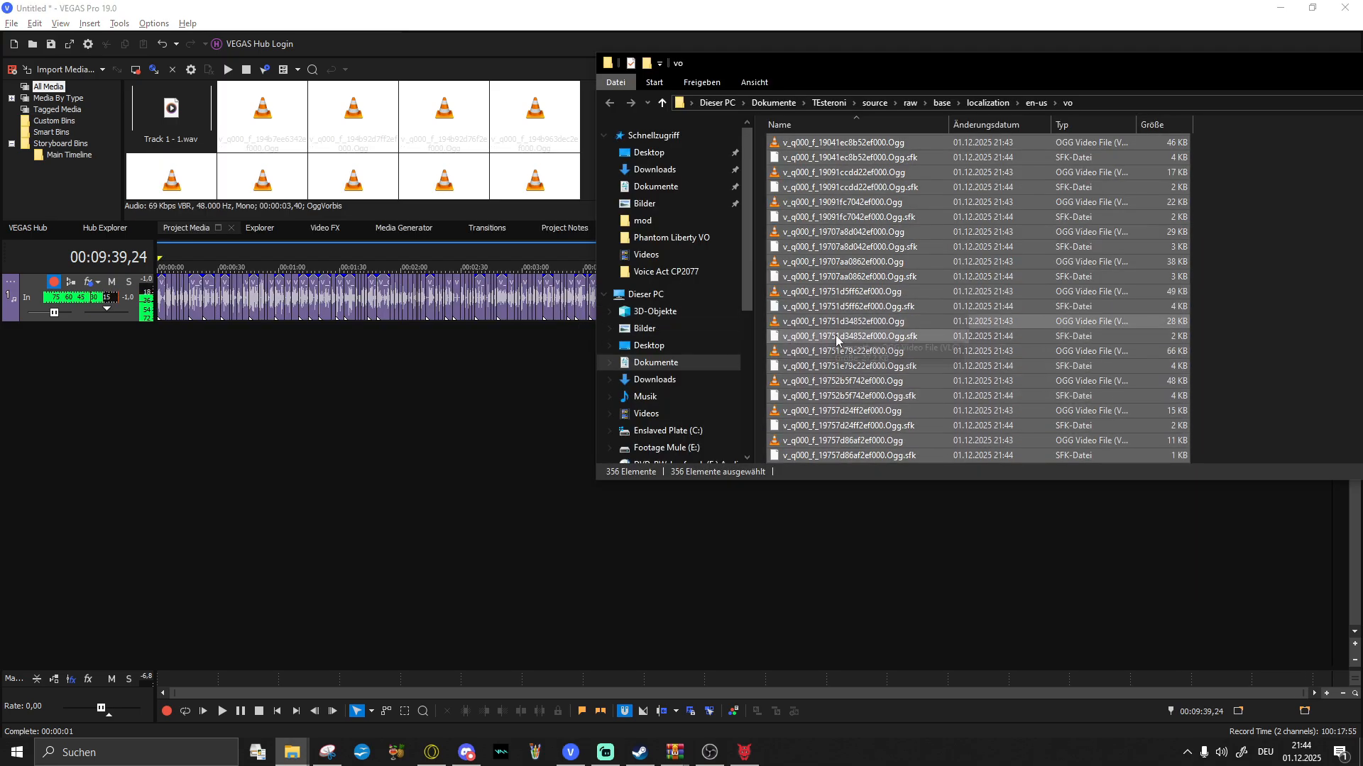
left_click(445, 333)
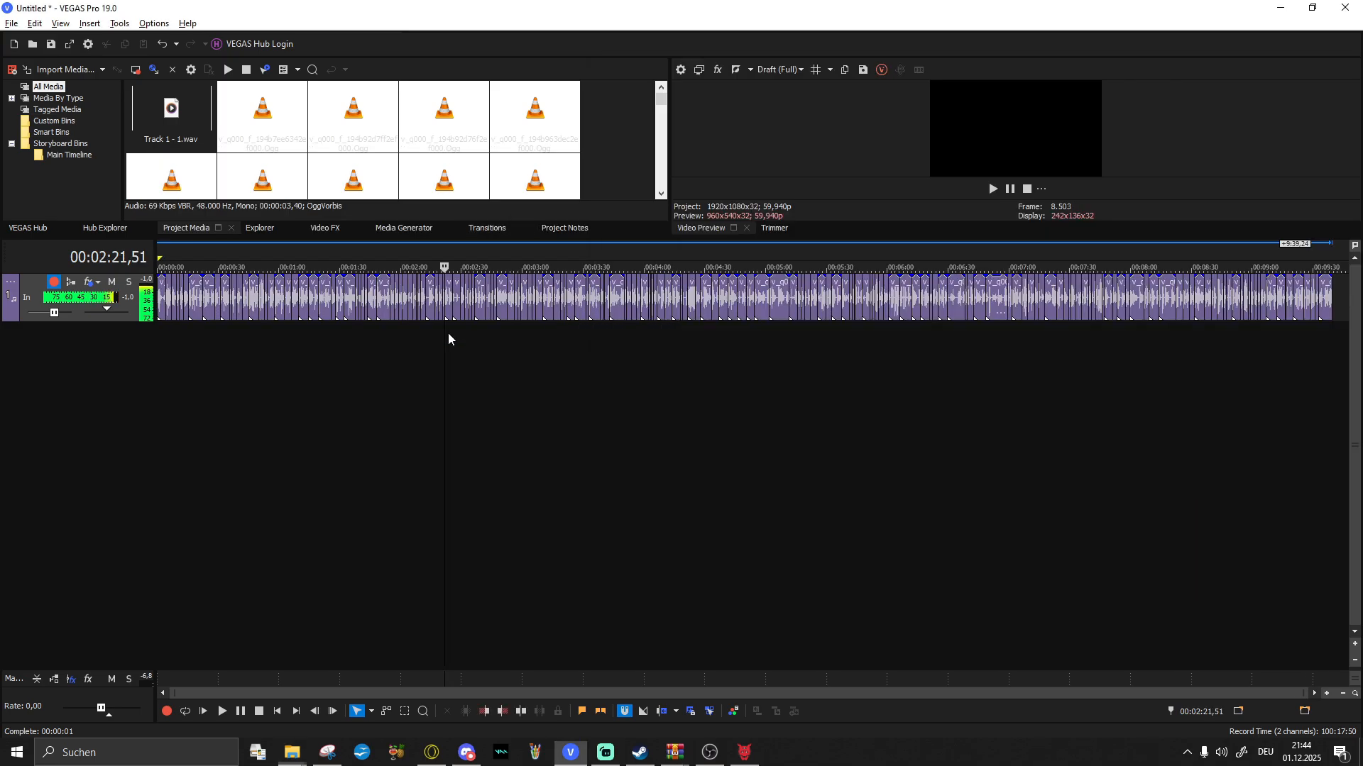
left_click(1328, 293)
scroll(1241, 346, "up", 10)
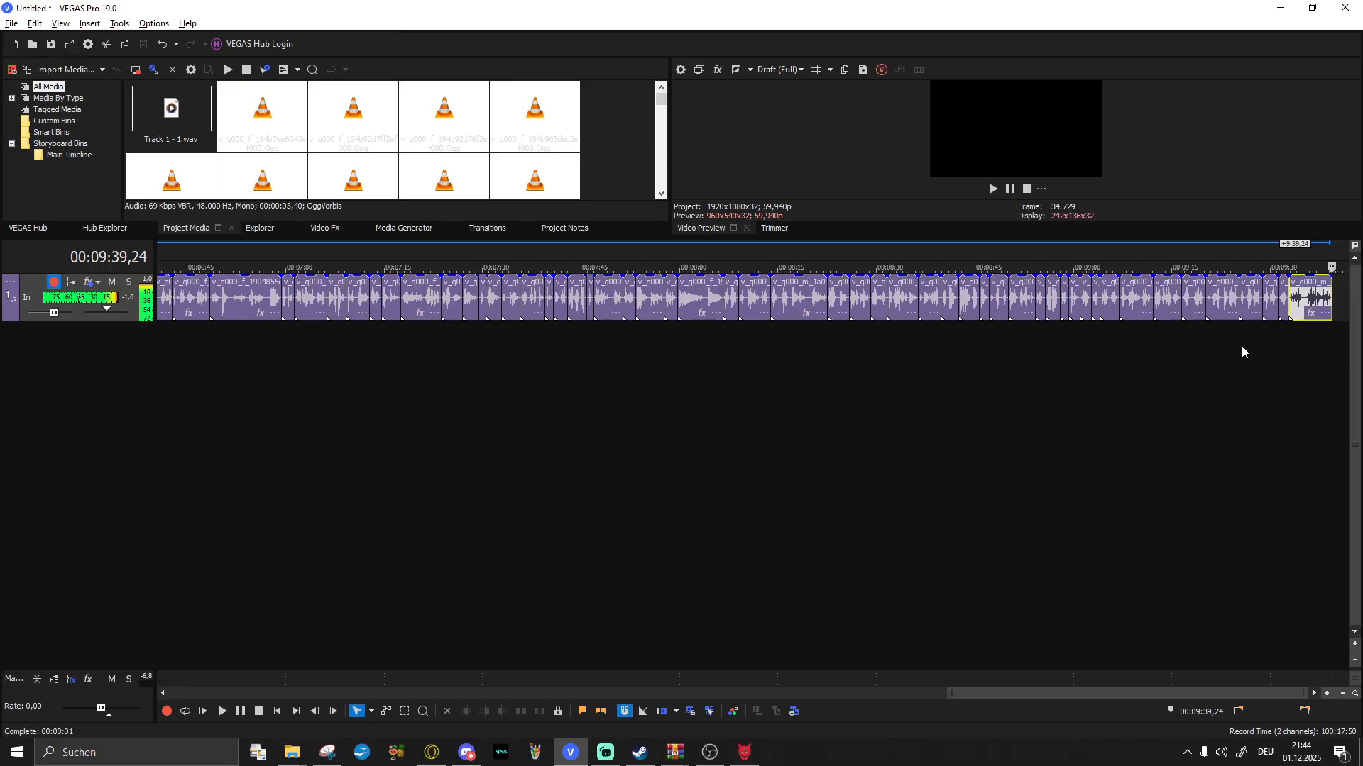
scroll(829, 325, "down", 12)
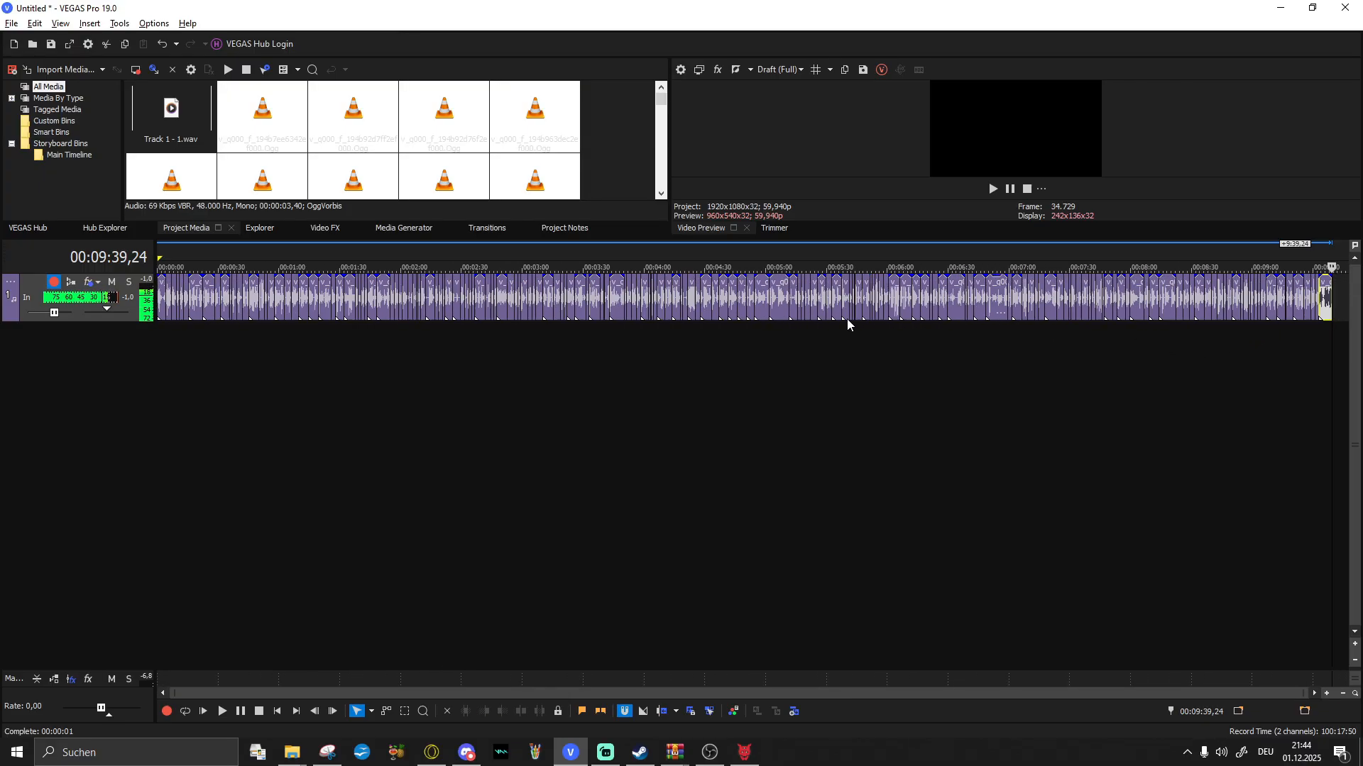
left_click(956, 299)
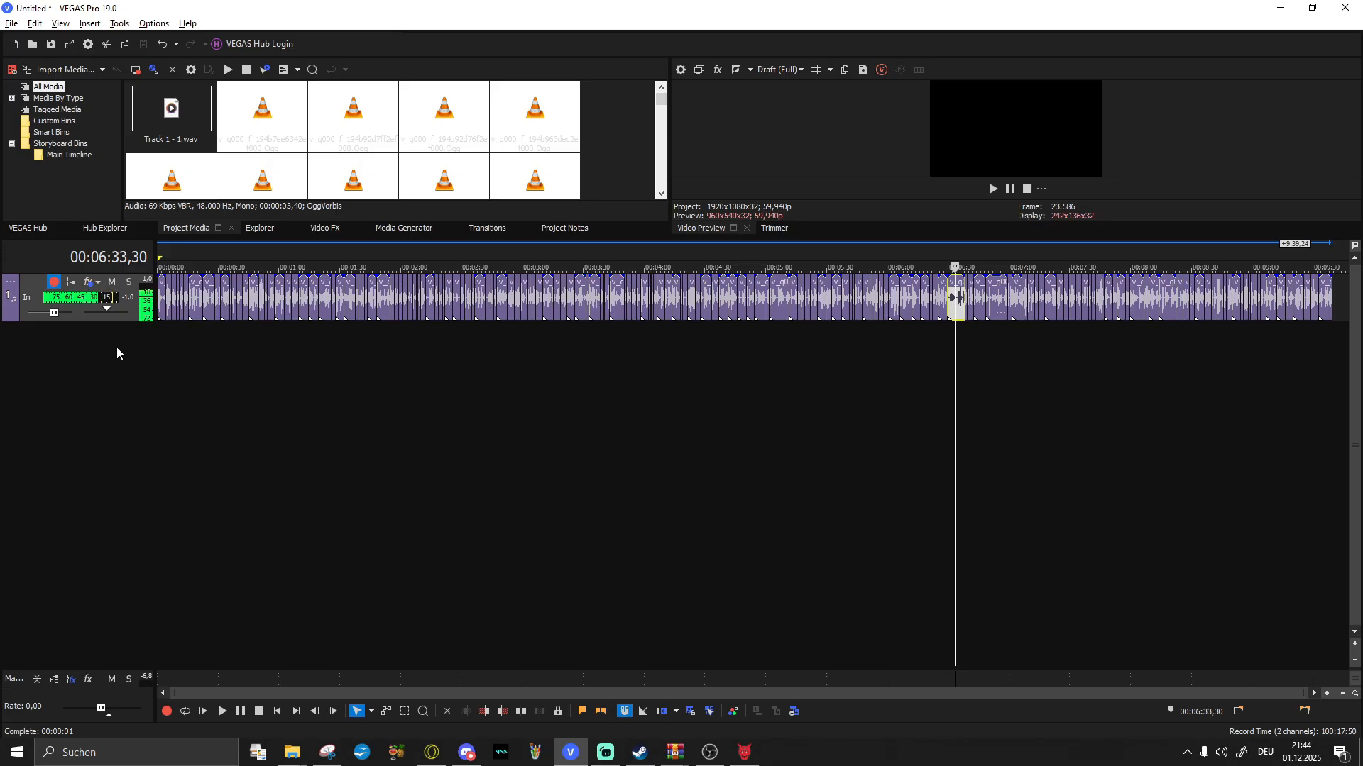
Step: Insert a new audio track below the voice clips and place the cursor at its start
right_click(169, 343)
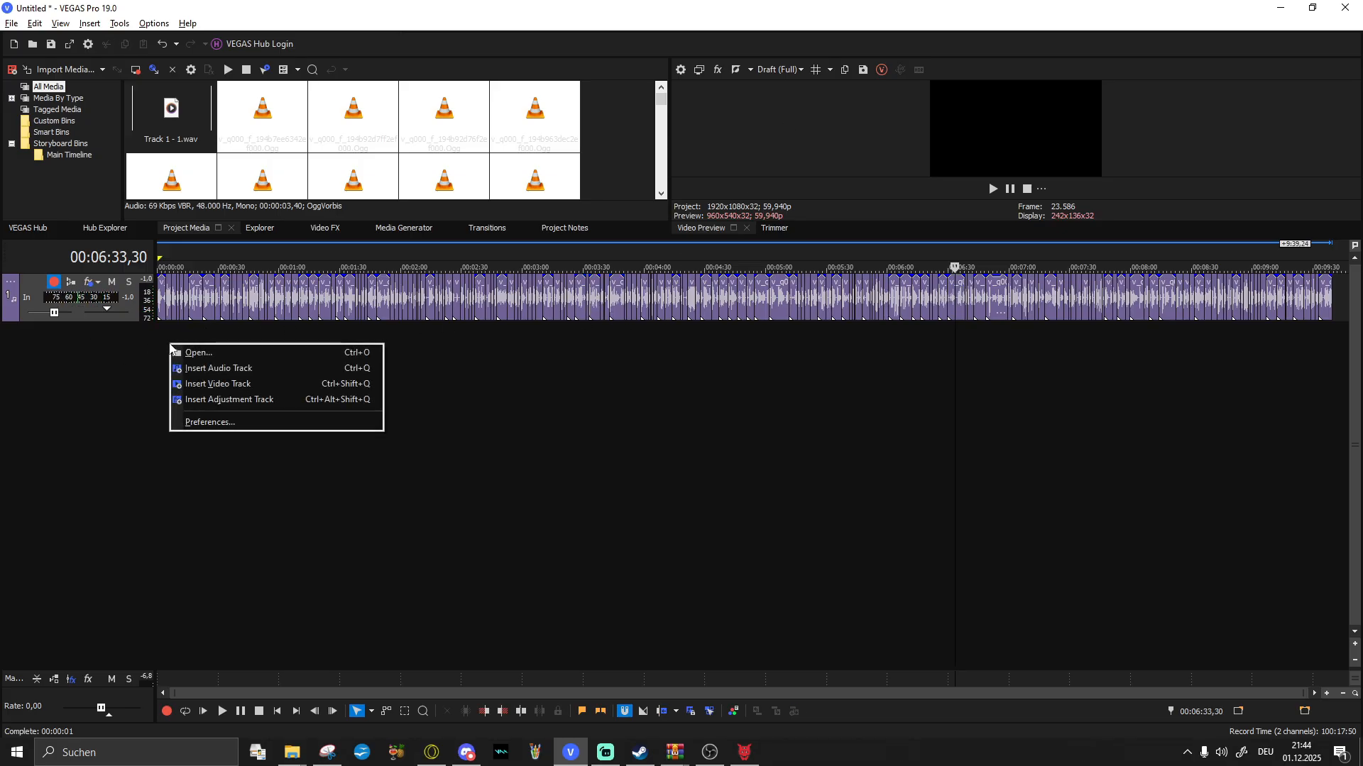
left_click(207, 368)
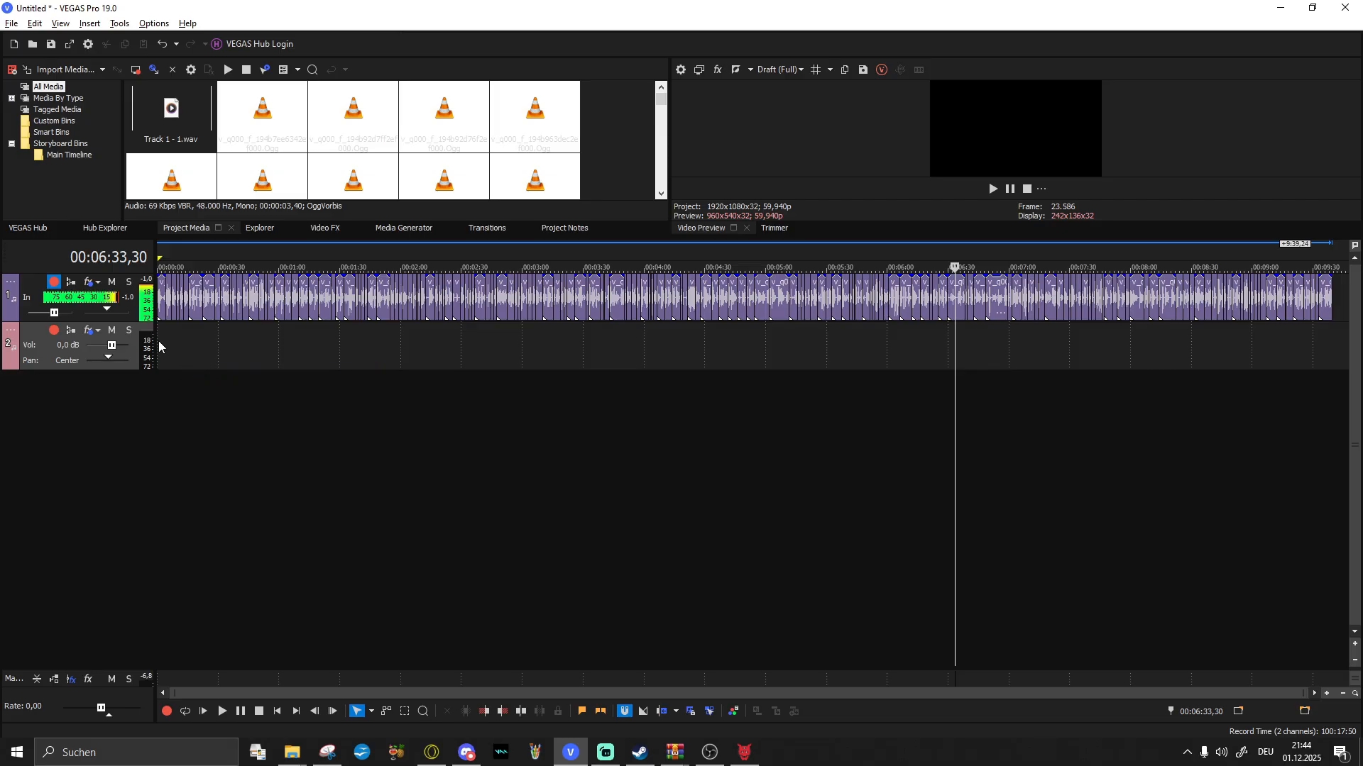
left_click(158, 347)
scroll(159, 346, "up", 4)
scroll(159, 346, "up", 8)
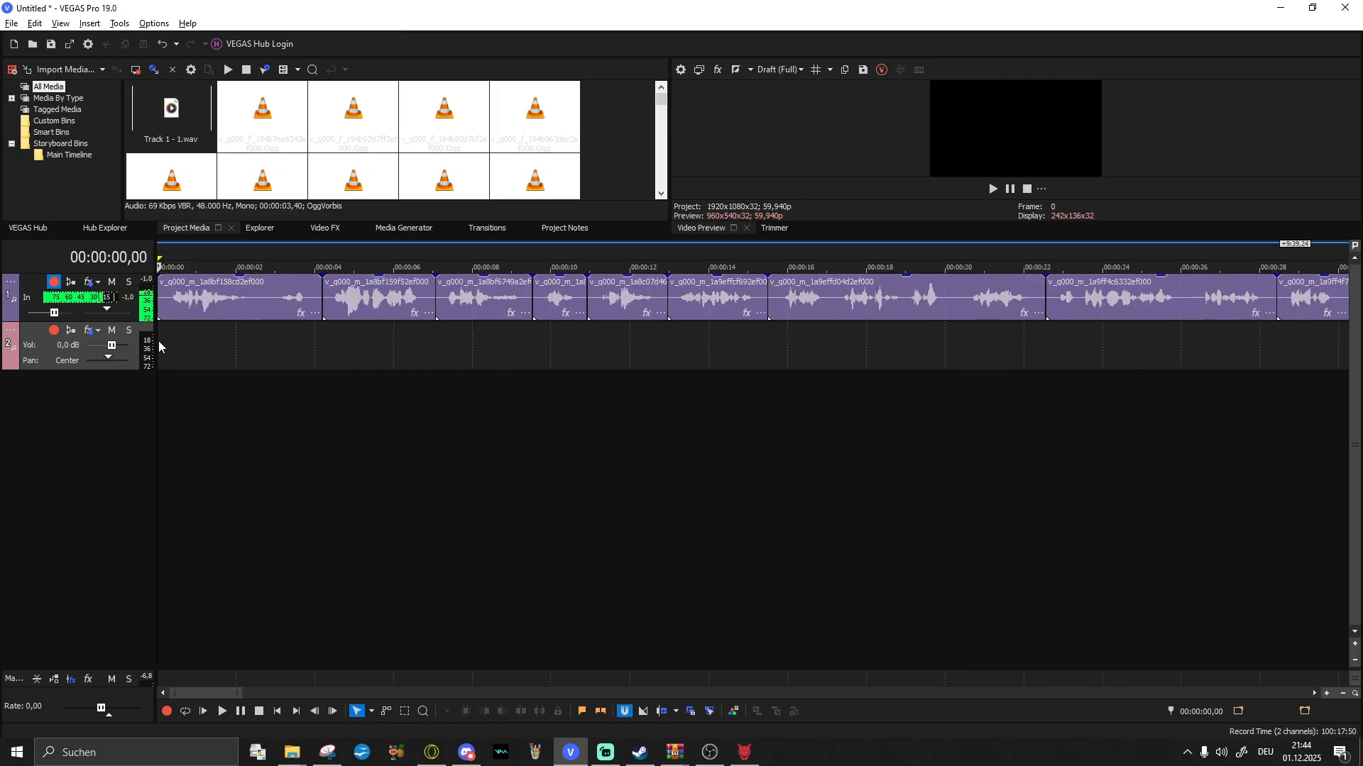
Step: Play the first voice clip, v_q000_m_1a8bf158cd2ef000, stop it, and return to the empty second track
left_click(176, 308)
key("space")
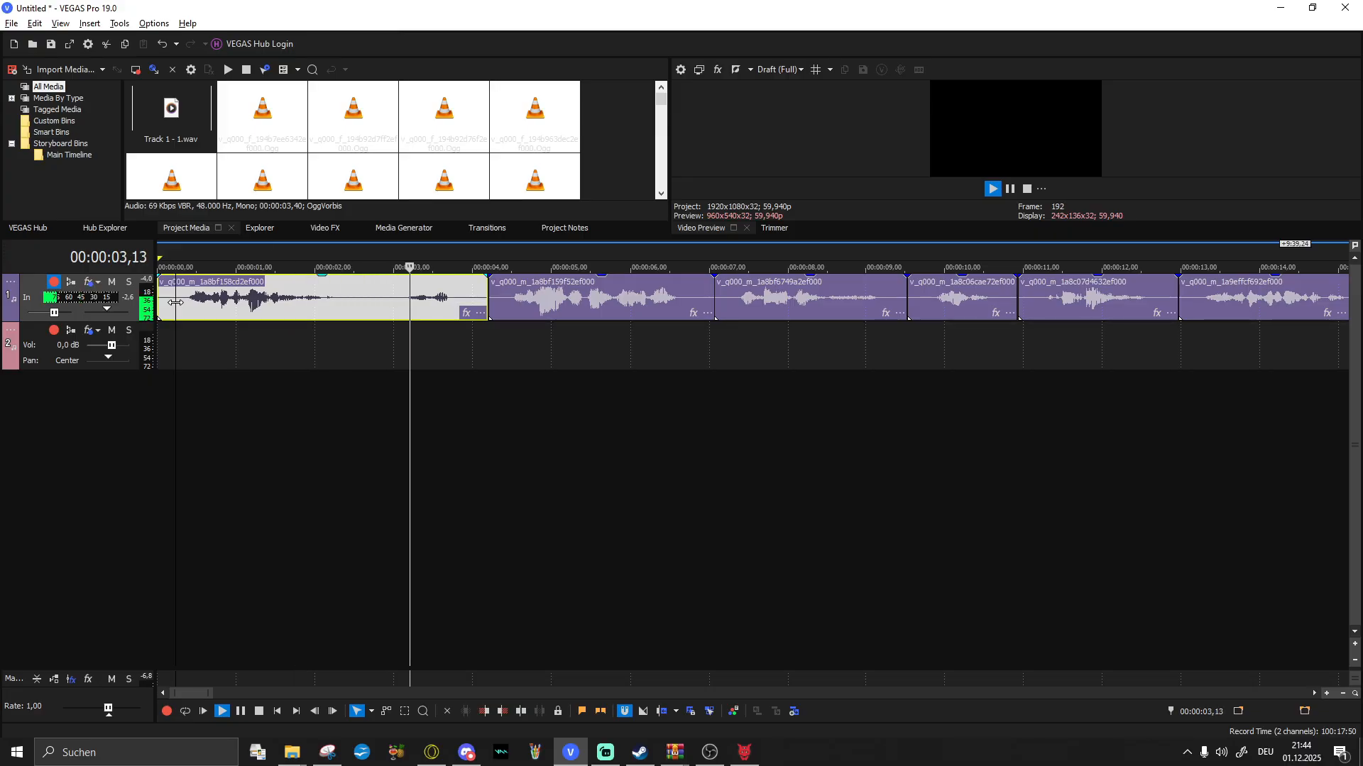
key("space")
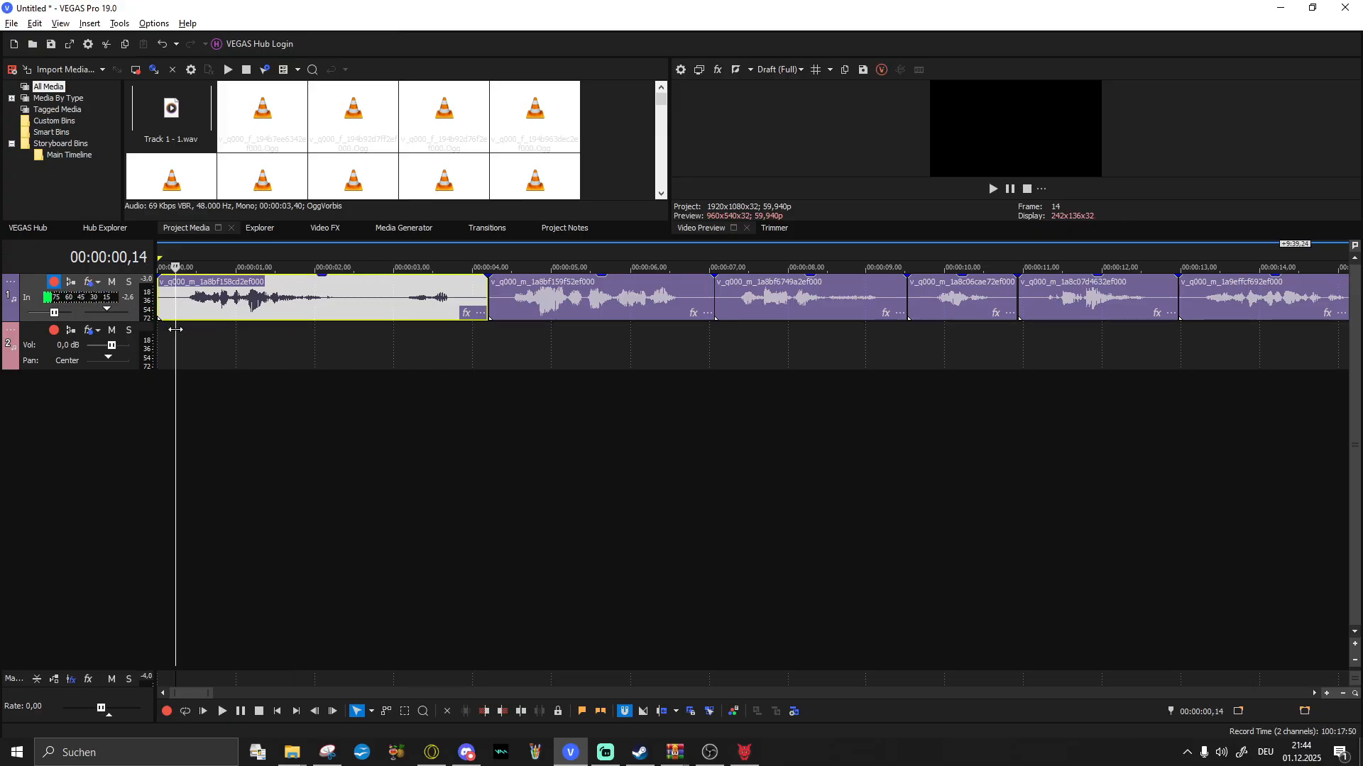
left_click(177, 335)
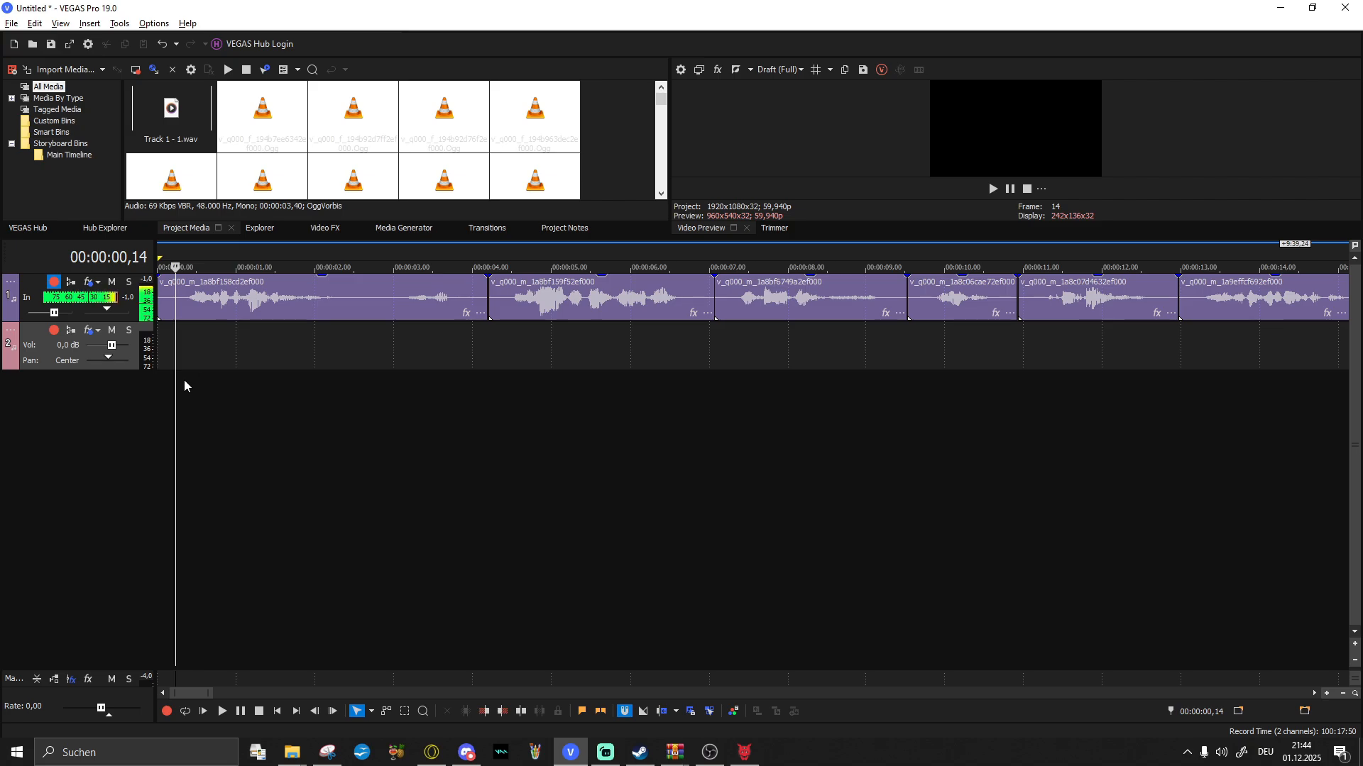
left_click(194, 301)
left_click(553, 301)
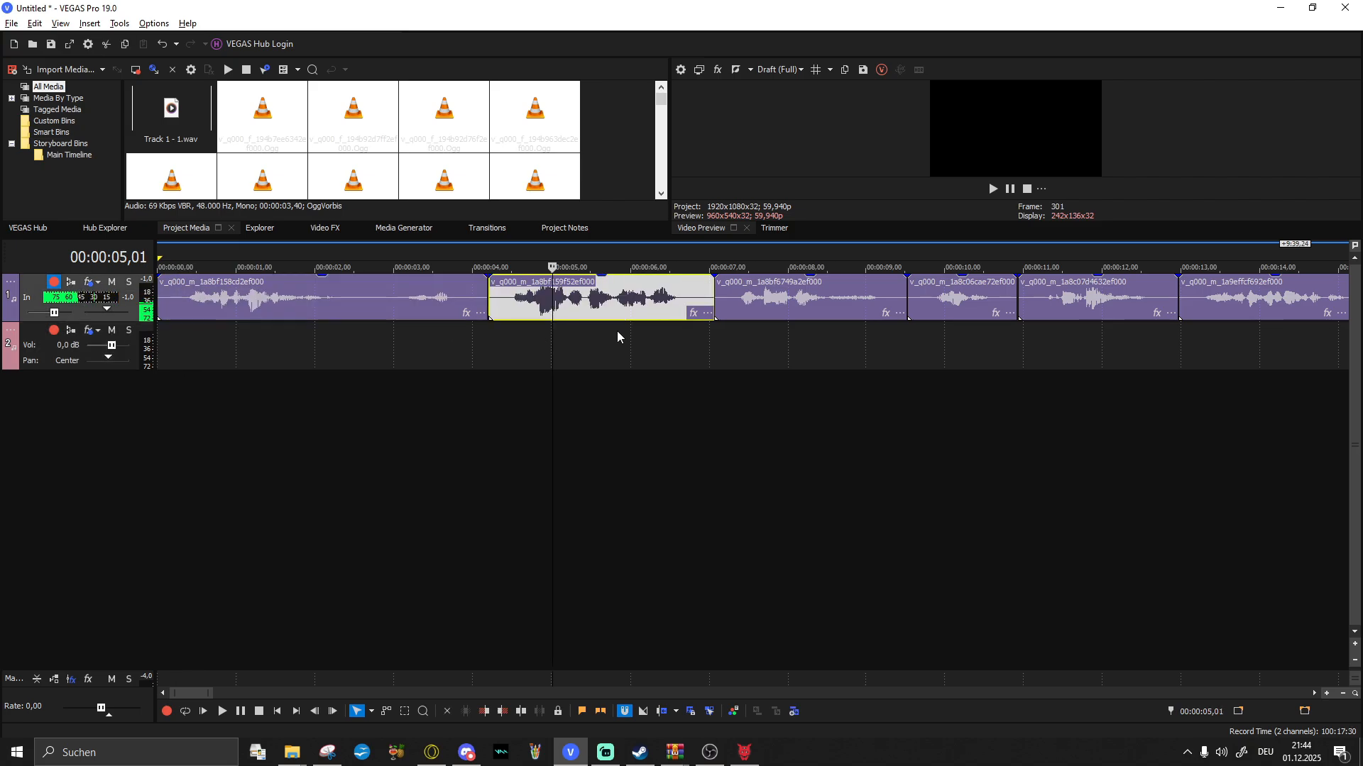
left_click(752, 299)
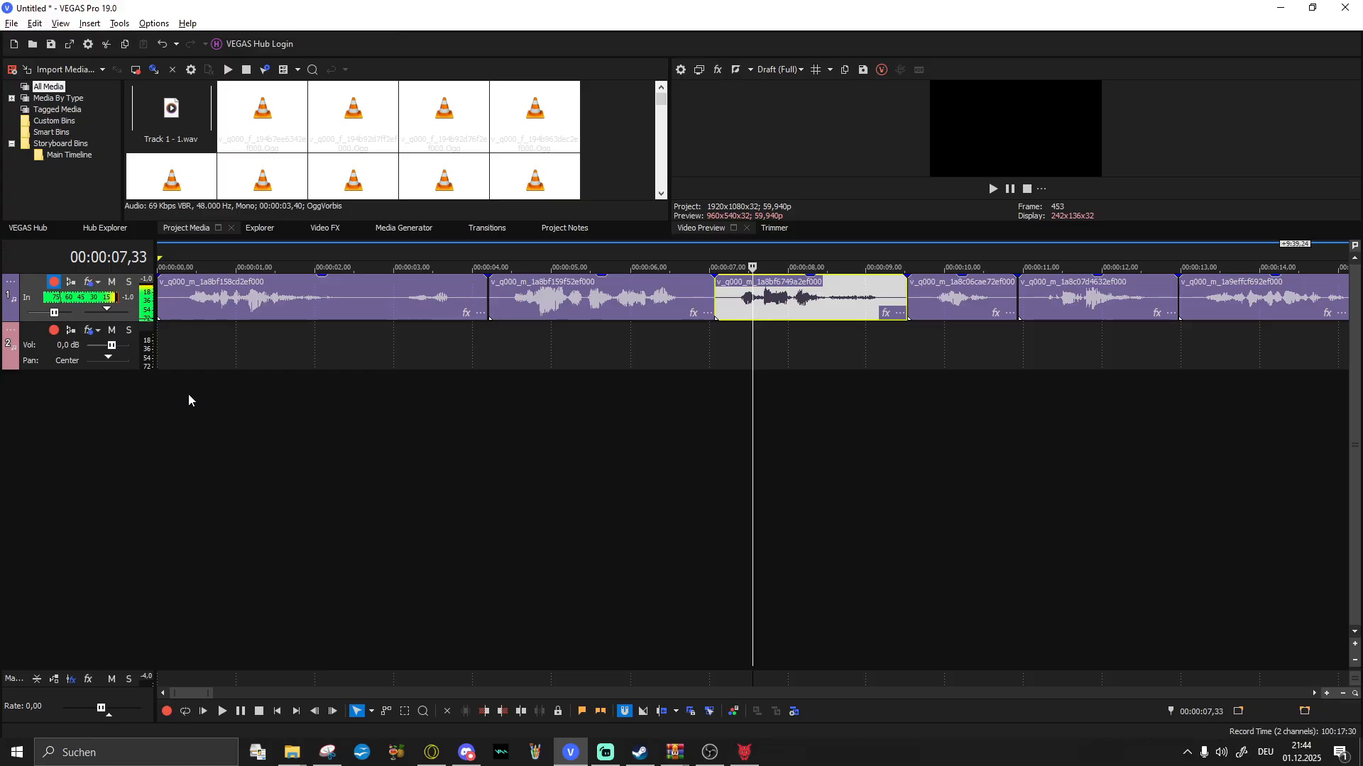
key("ctrl+q")
key("ctrl+q")
key("ctrl+q")
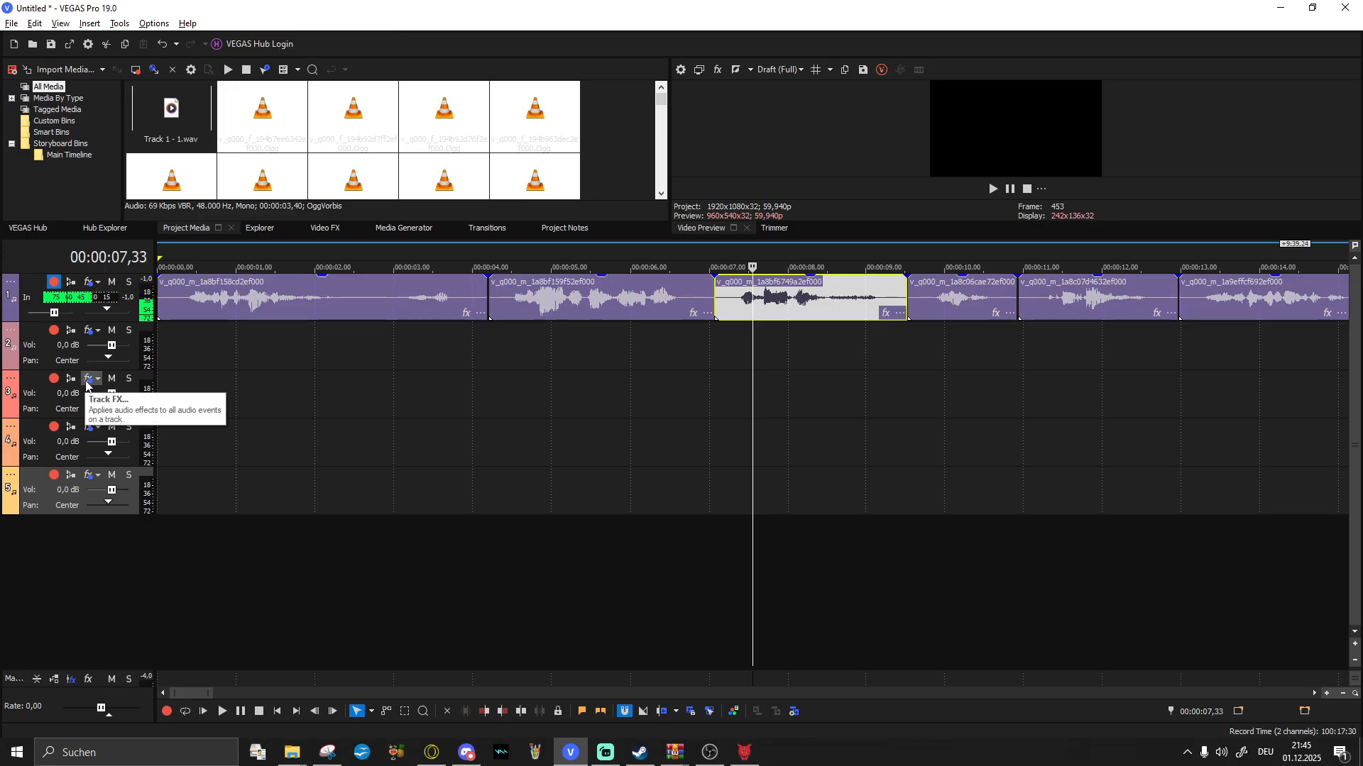
left_click(218, 333)
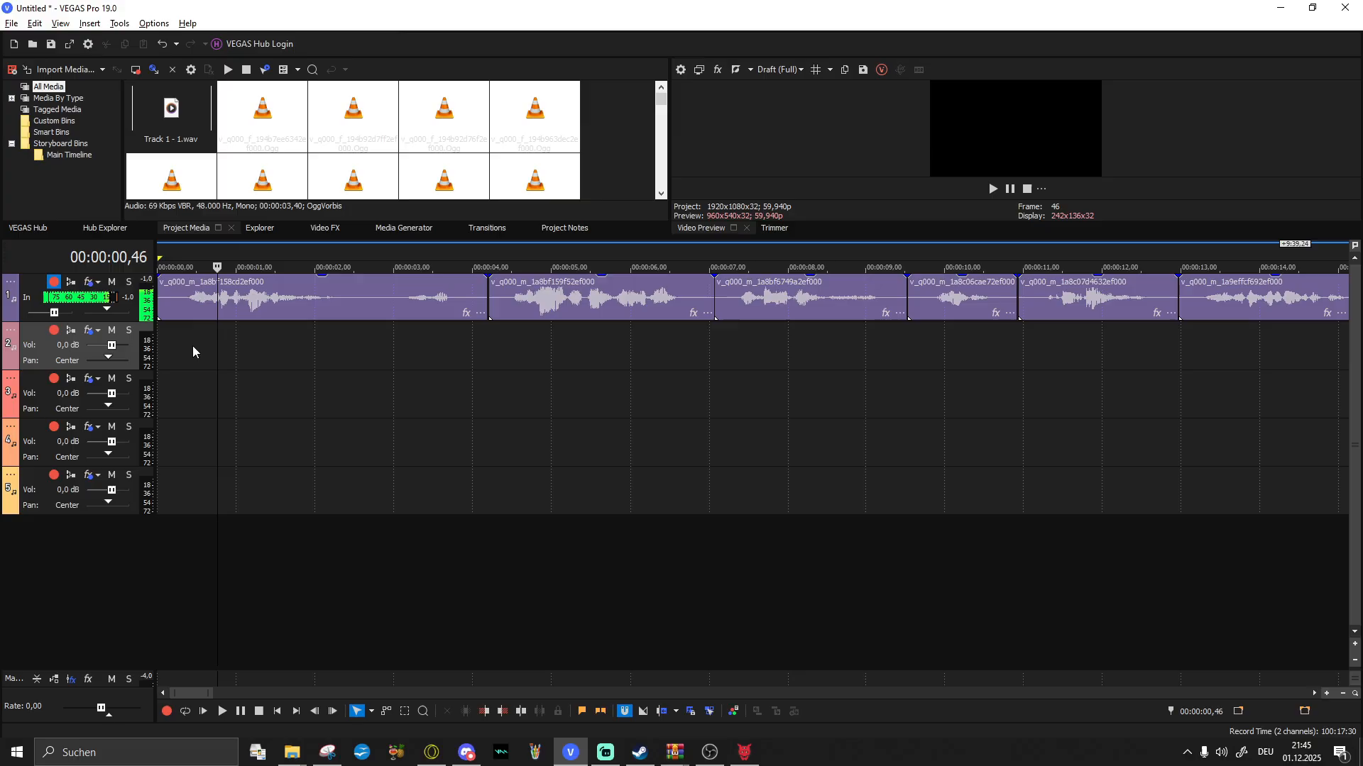
left_click(88, 330)
left_click(443, 134)
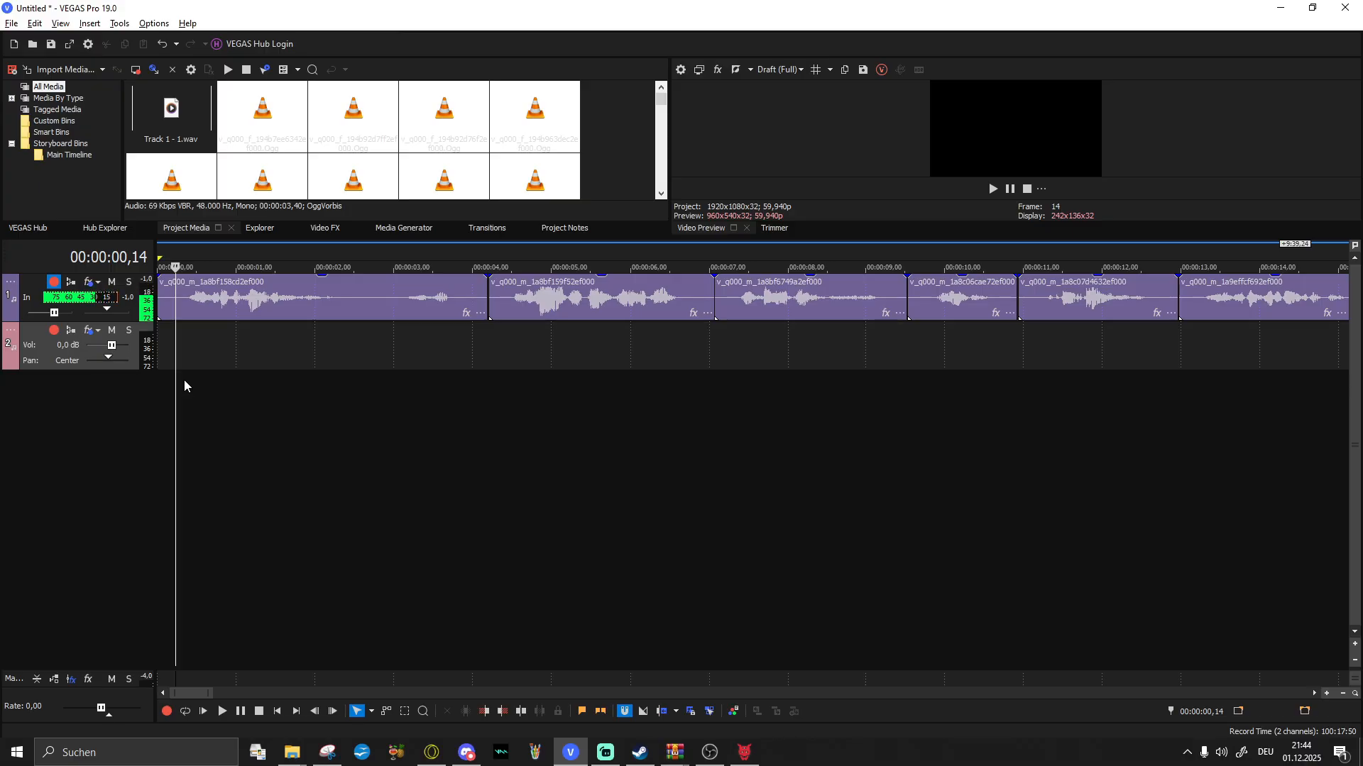
Step: Insert three more audio tracks below track 2 for recording voice replacements
left_click(193, 314)
left_click(551, 312)
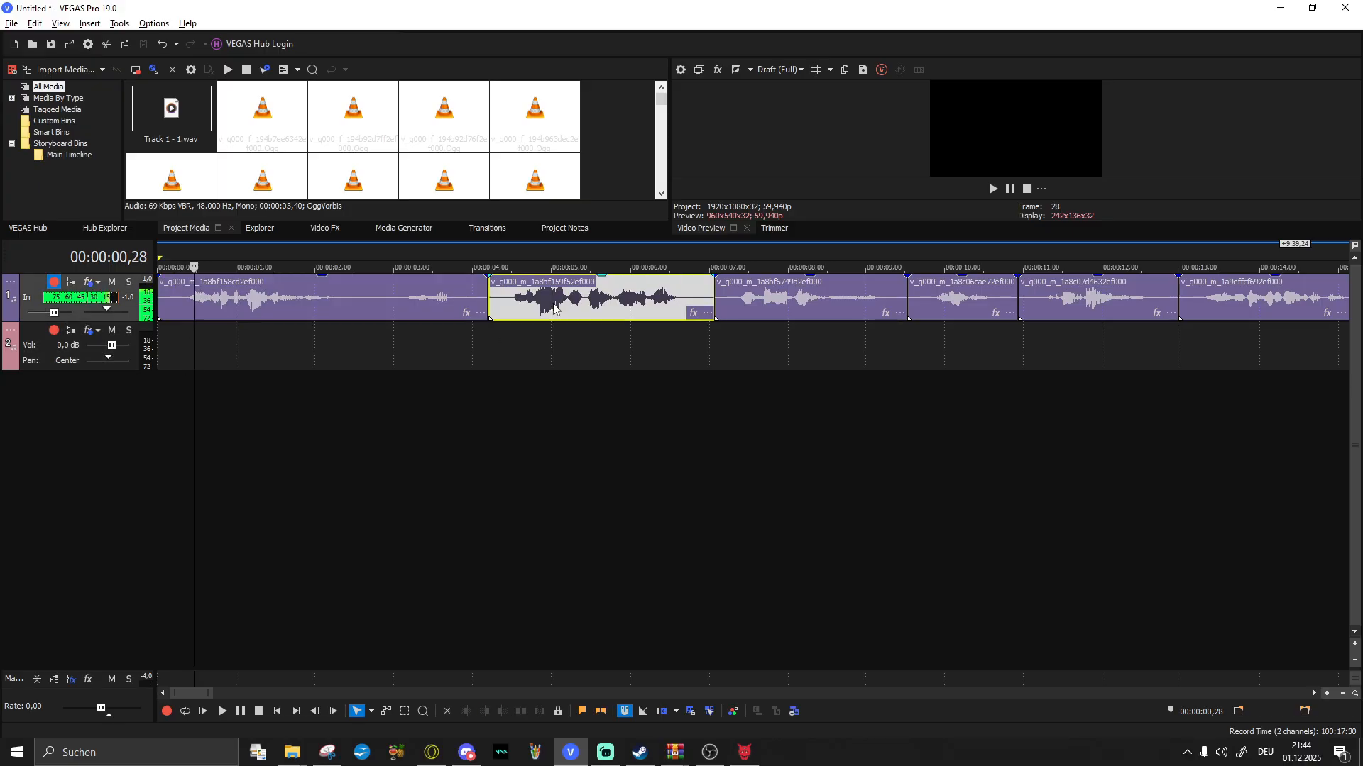
left_click(752, 311)
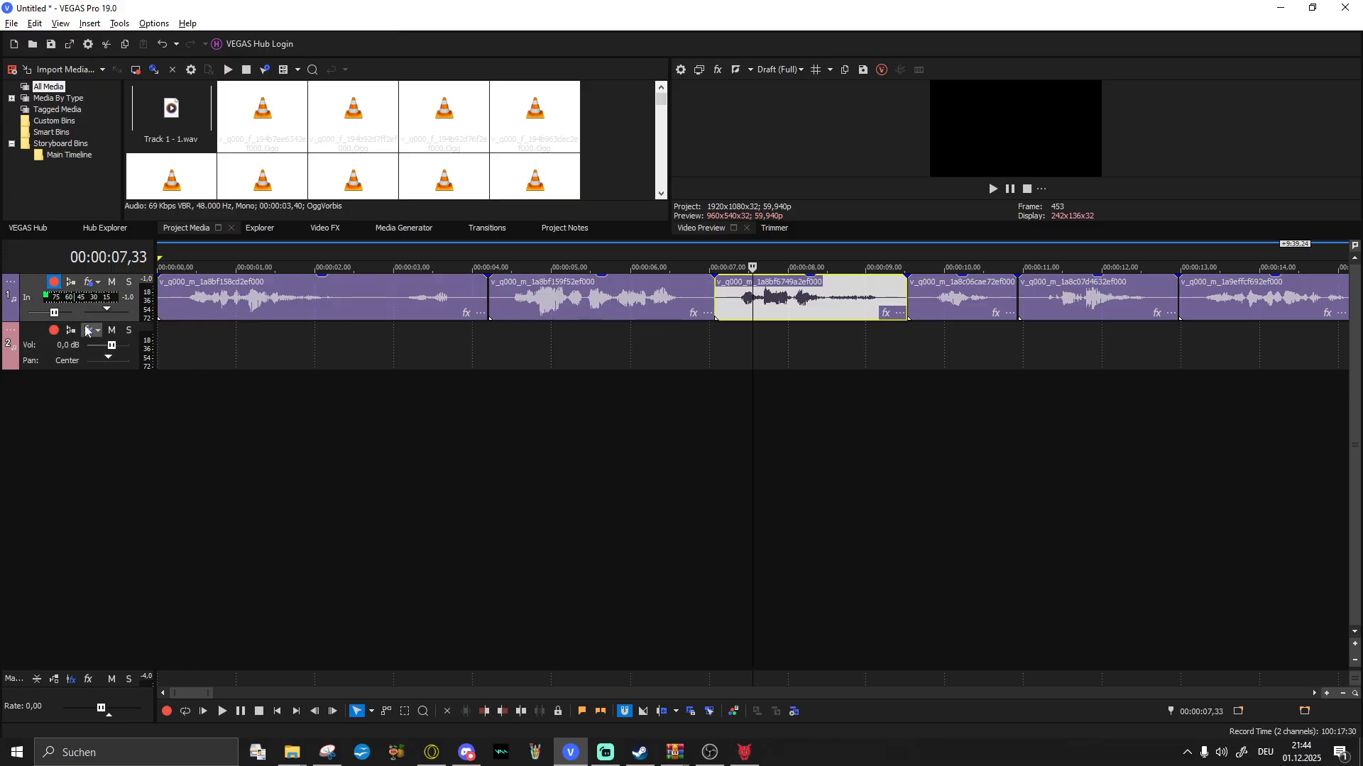
key("ctrl+q")
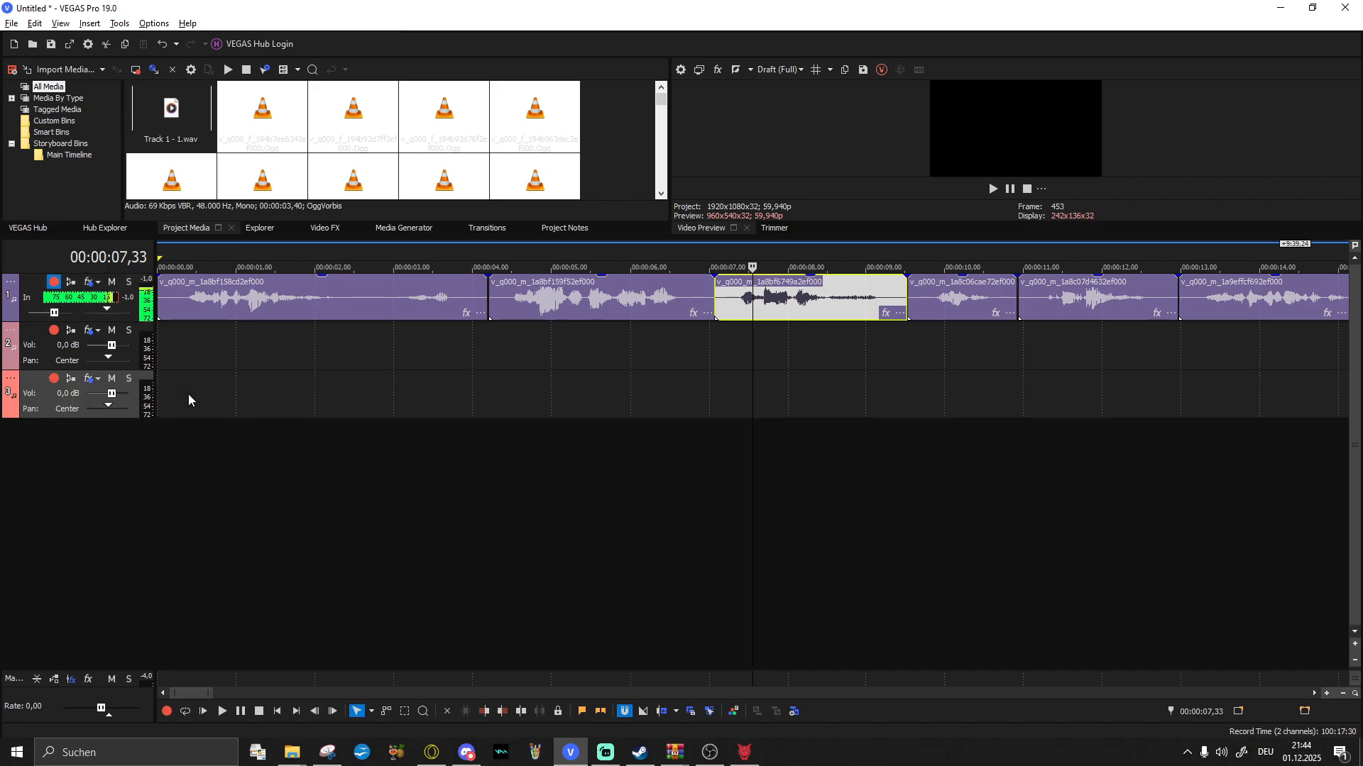
key("ctrl+q")
key("ctrl+q")
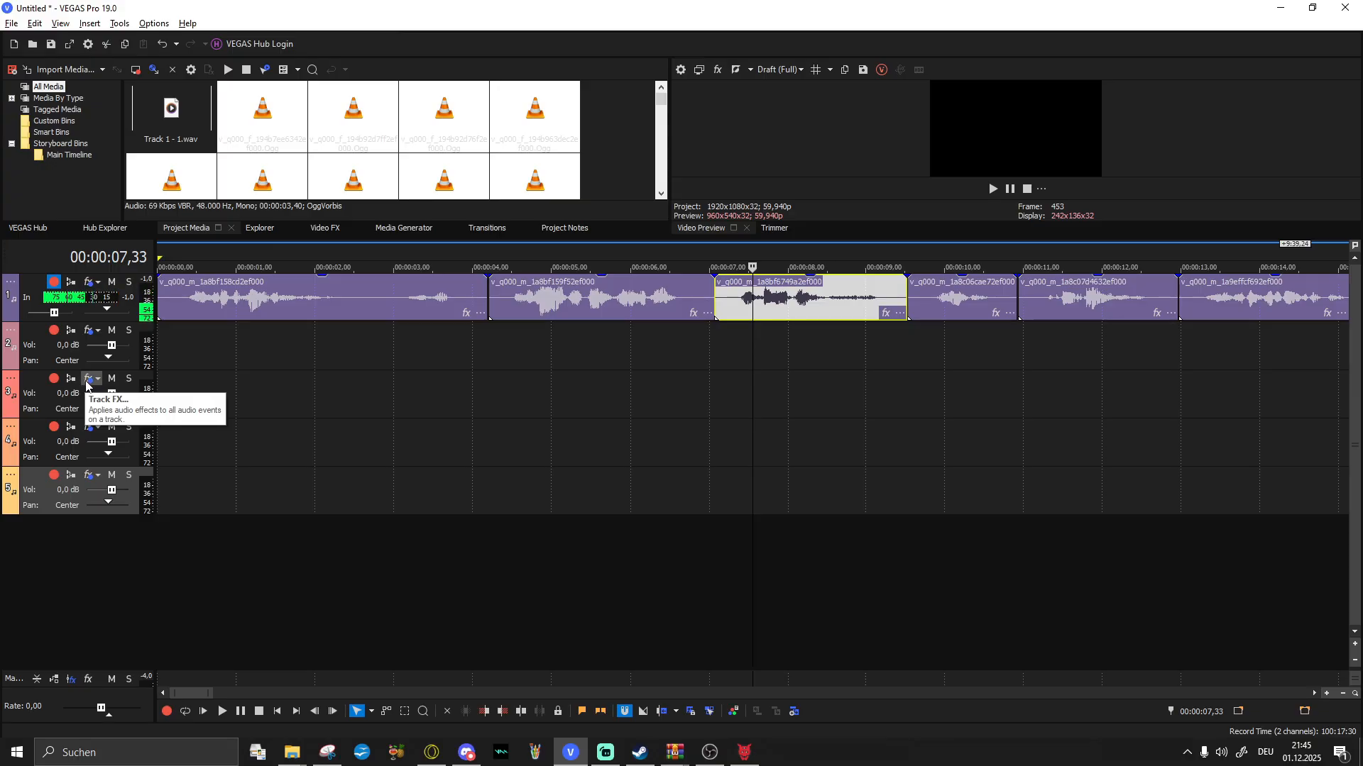
Step: Apply the "de esser" preset to the Track Compressor in track 2's audio effects
left_click(218, 335)
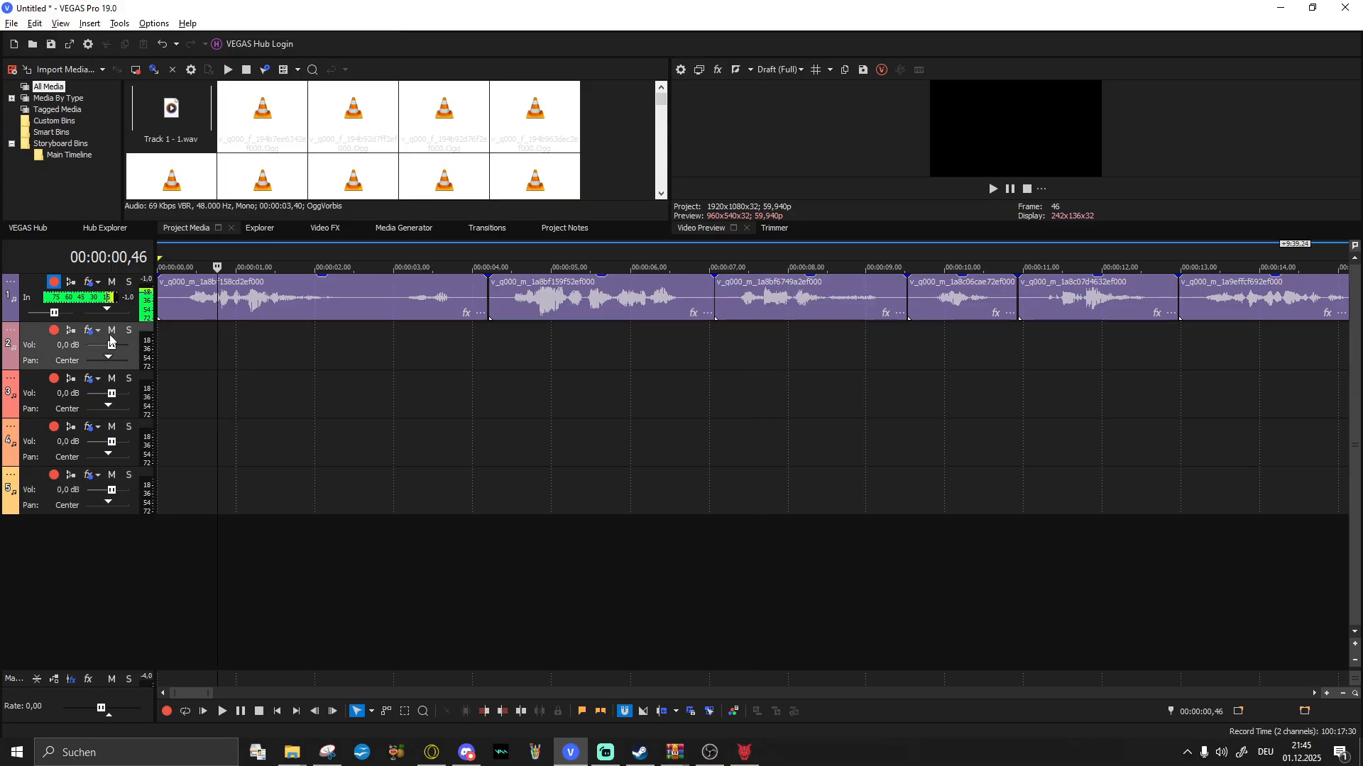
left_click(88, 330)
left_click(443, 134)
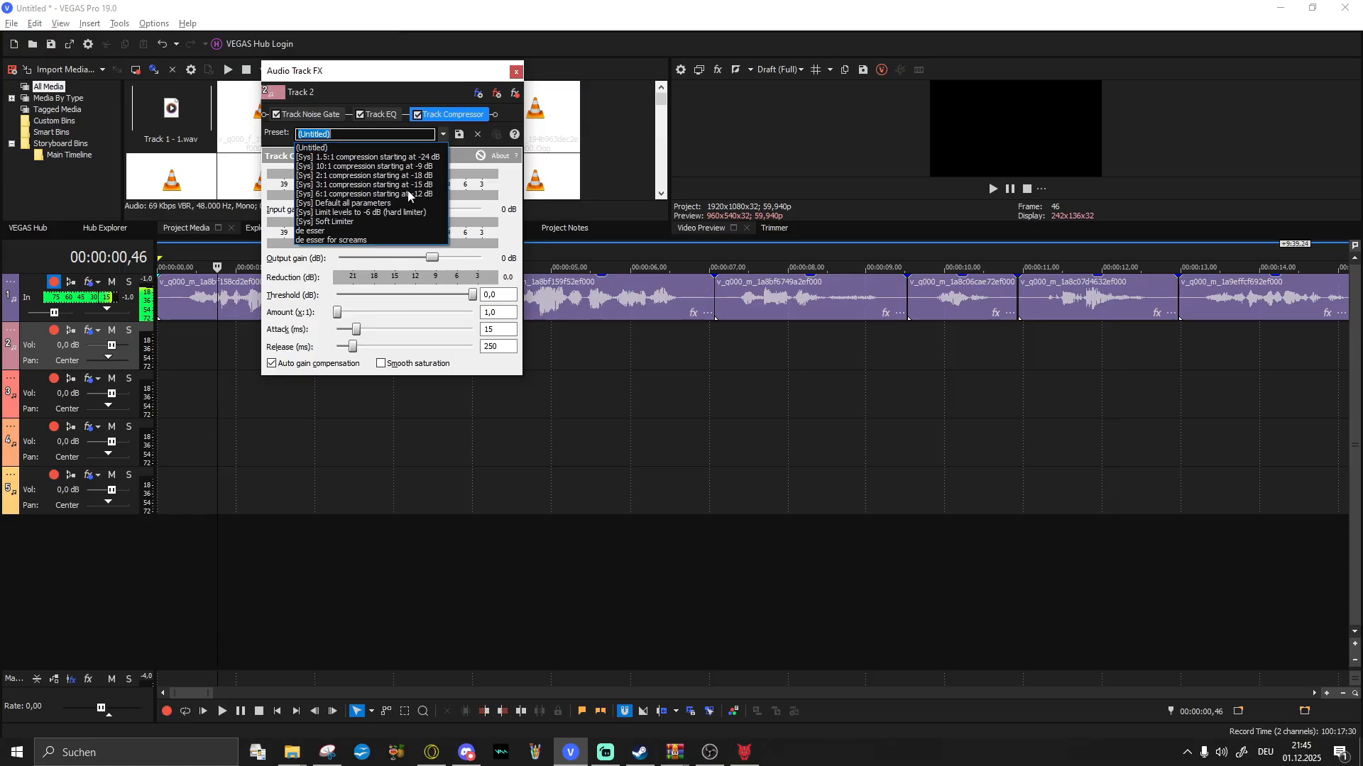
left_click(398, 231)
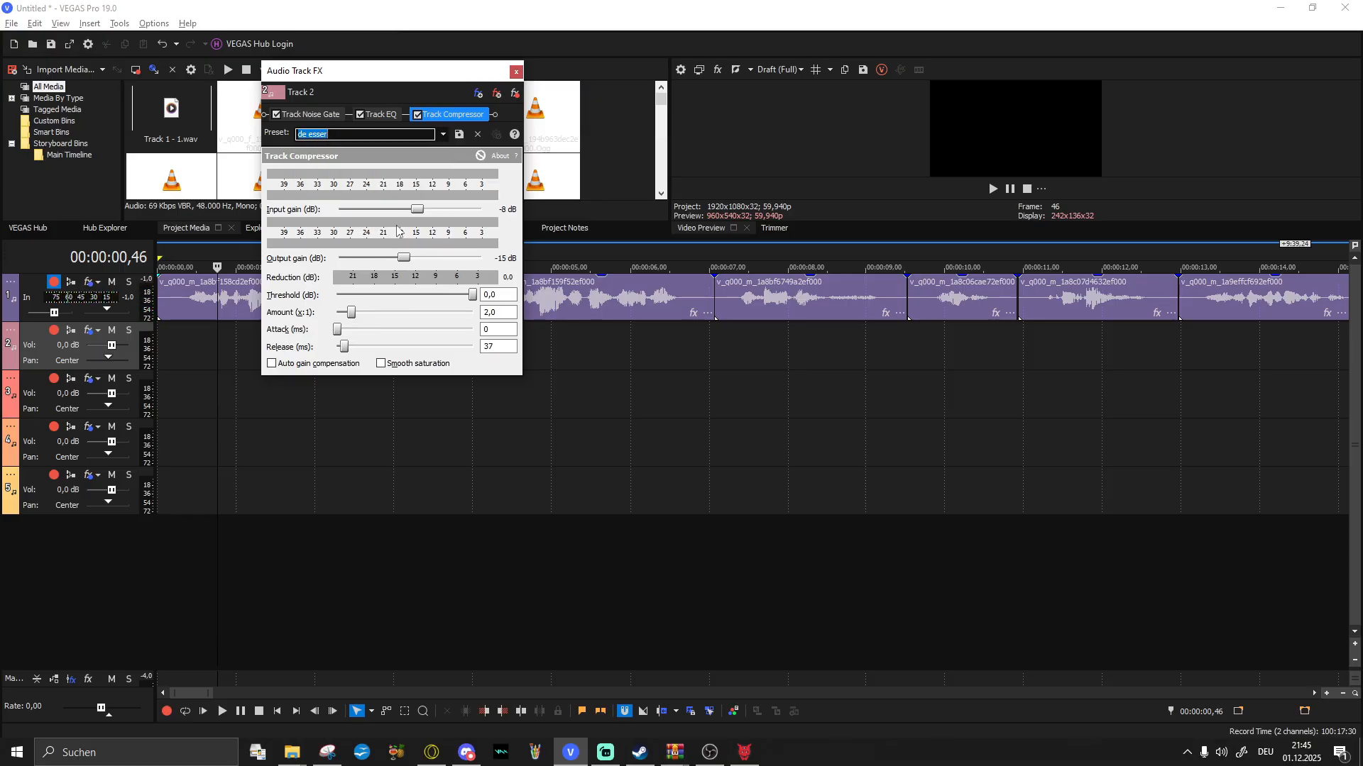
Step: Close track 2's effects and raise the track's volume to 12.0 dB
left_click(517, 71)
left_click_drag(111, 345, 142, 349)
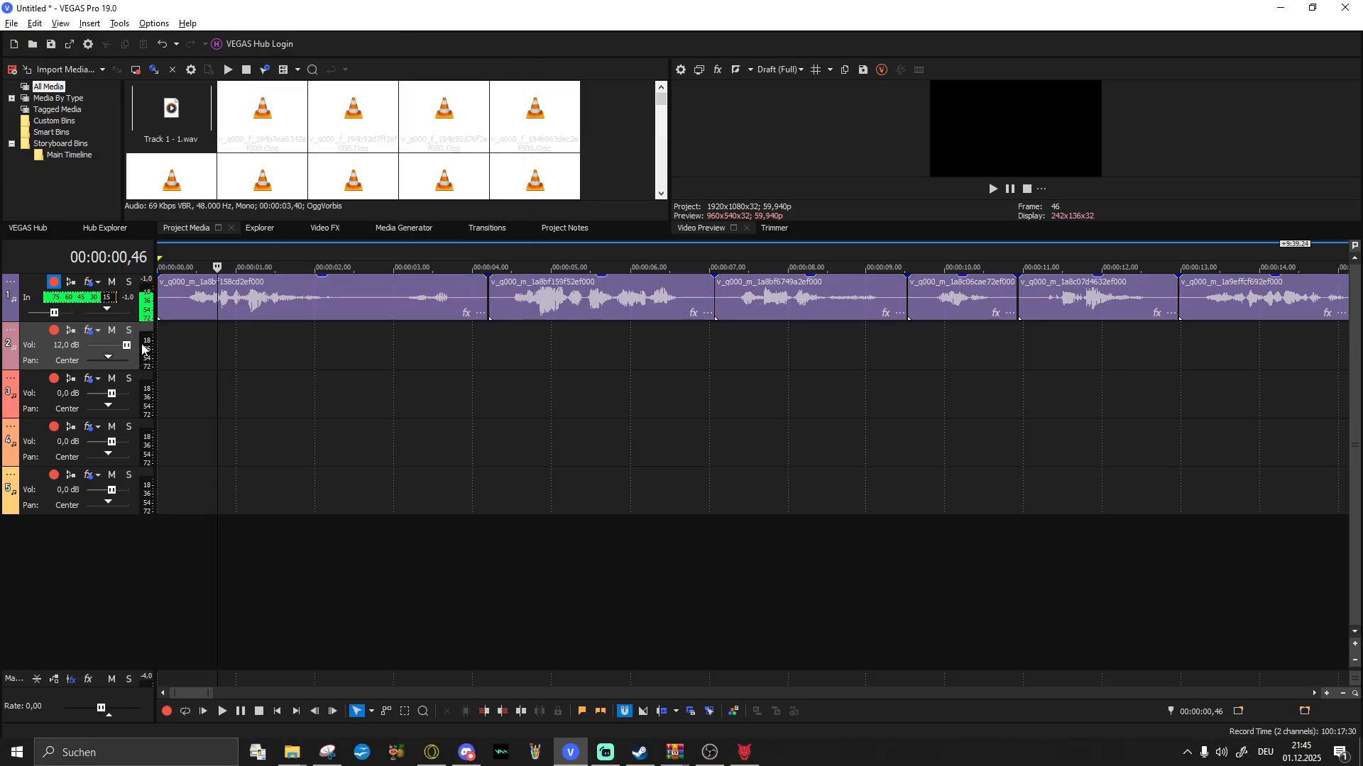
left_click(176, 302)
Step: Add a Reverb effect with the "in le head" preset to track 3's audio effects
left_click(88, 378)
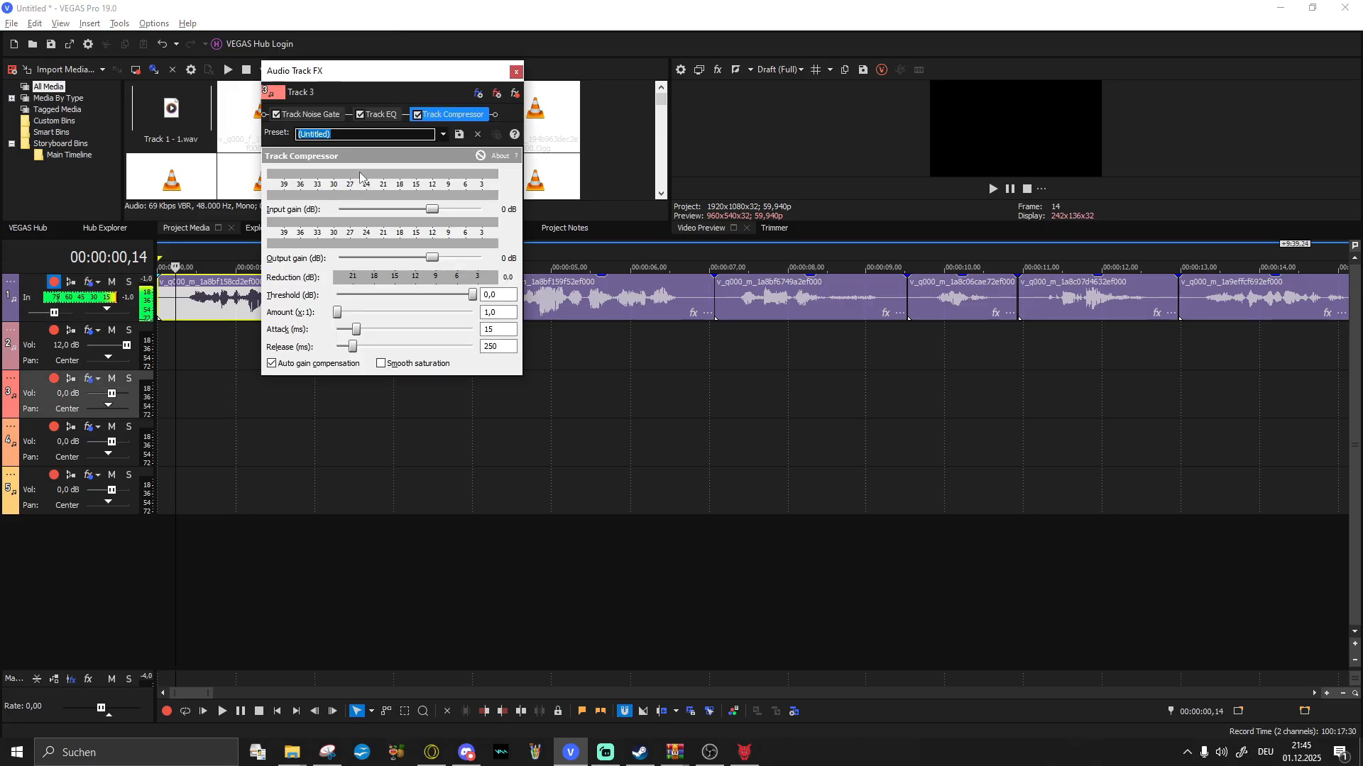
left_click(440, 135)
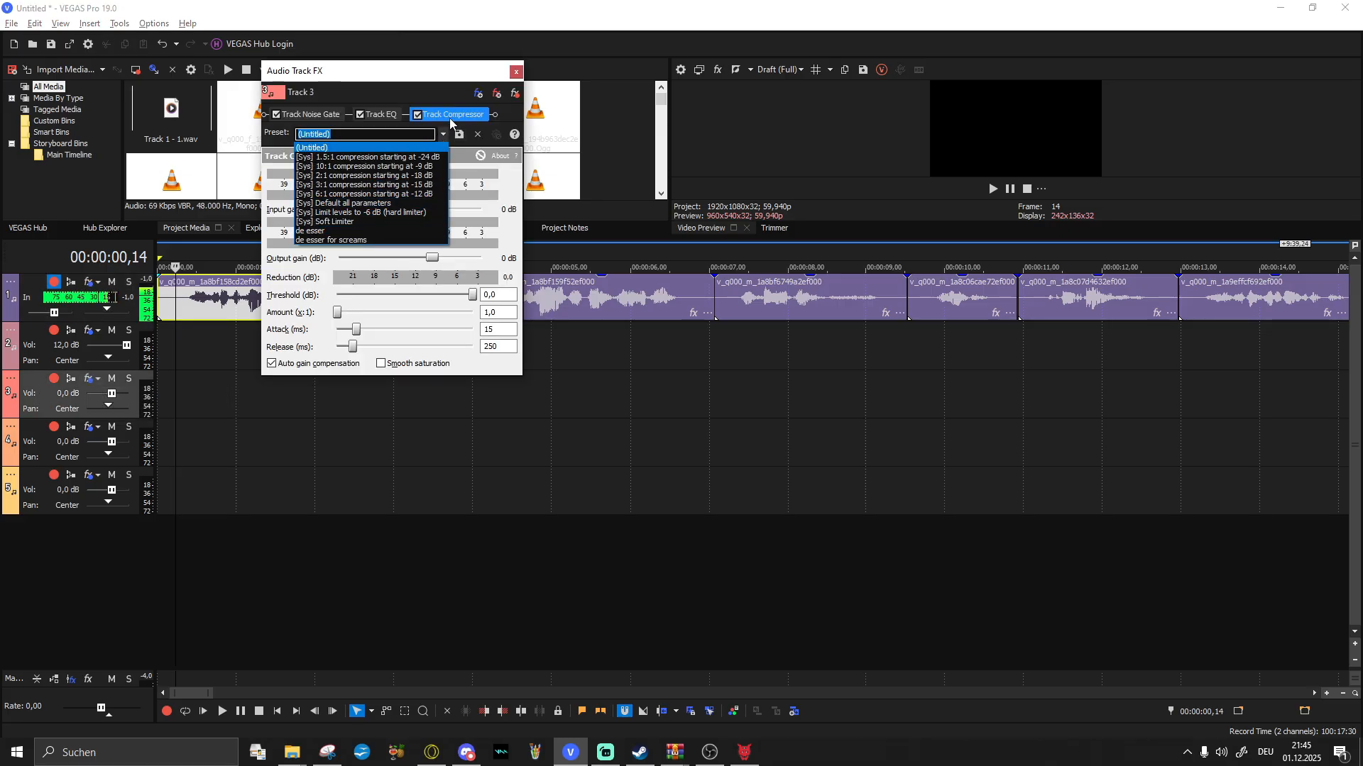
left_click(483, 97)
left_click(482, 95)
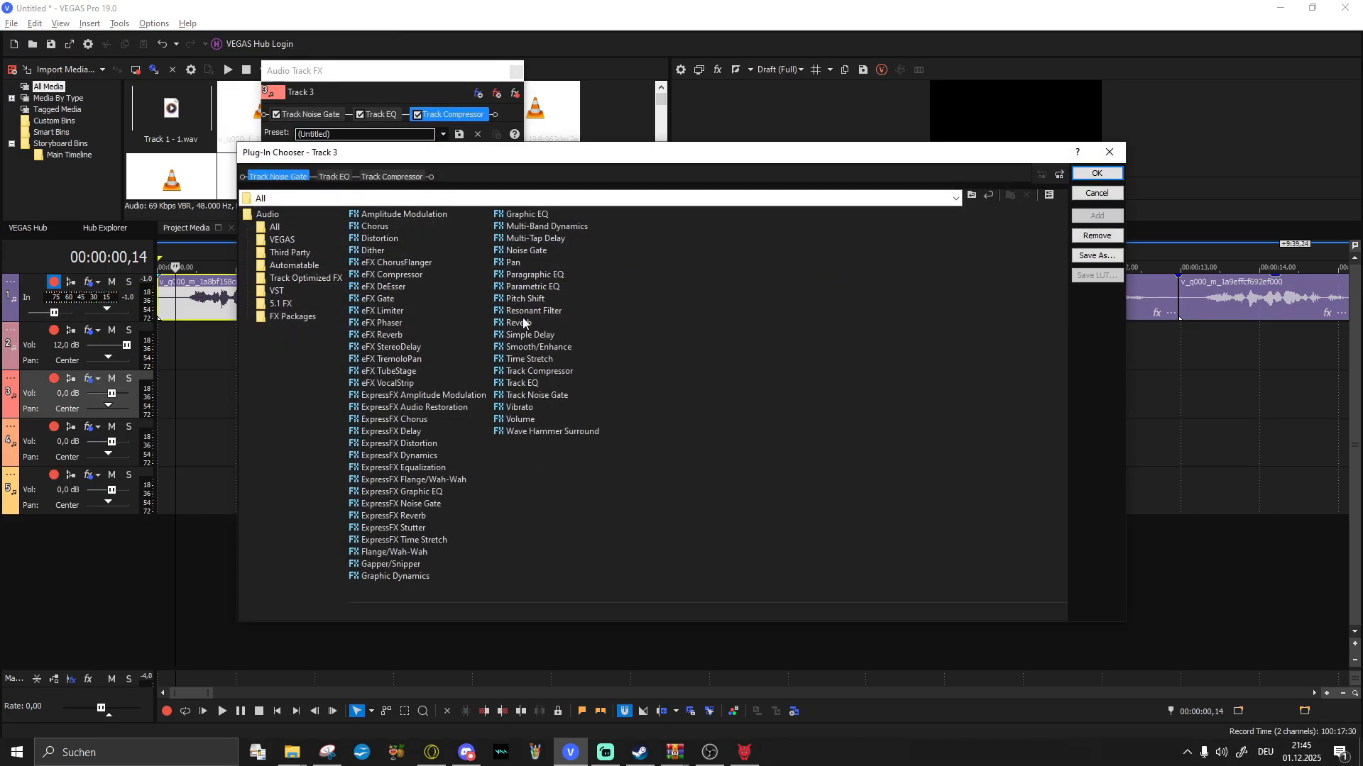
double_click(526, 323)
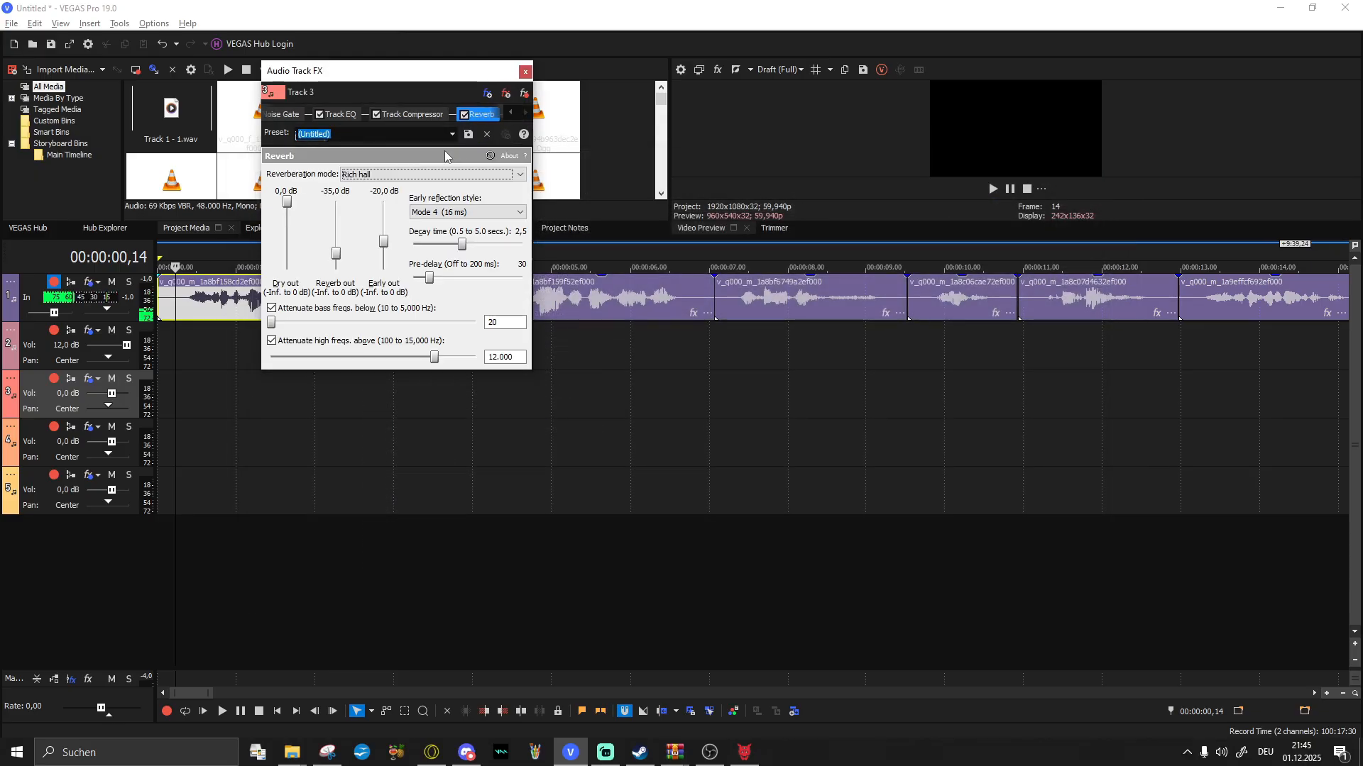
left_click(453, 134)
left_click(370, 288)
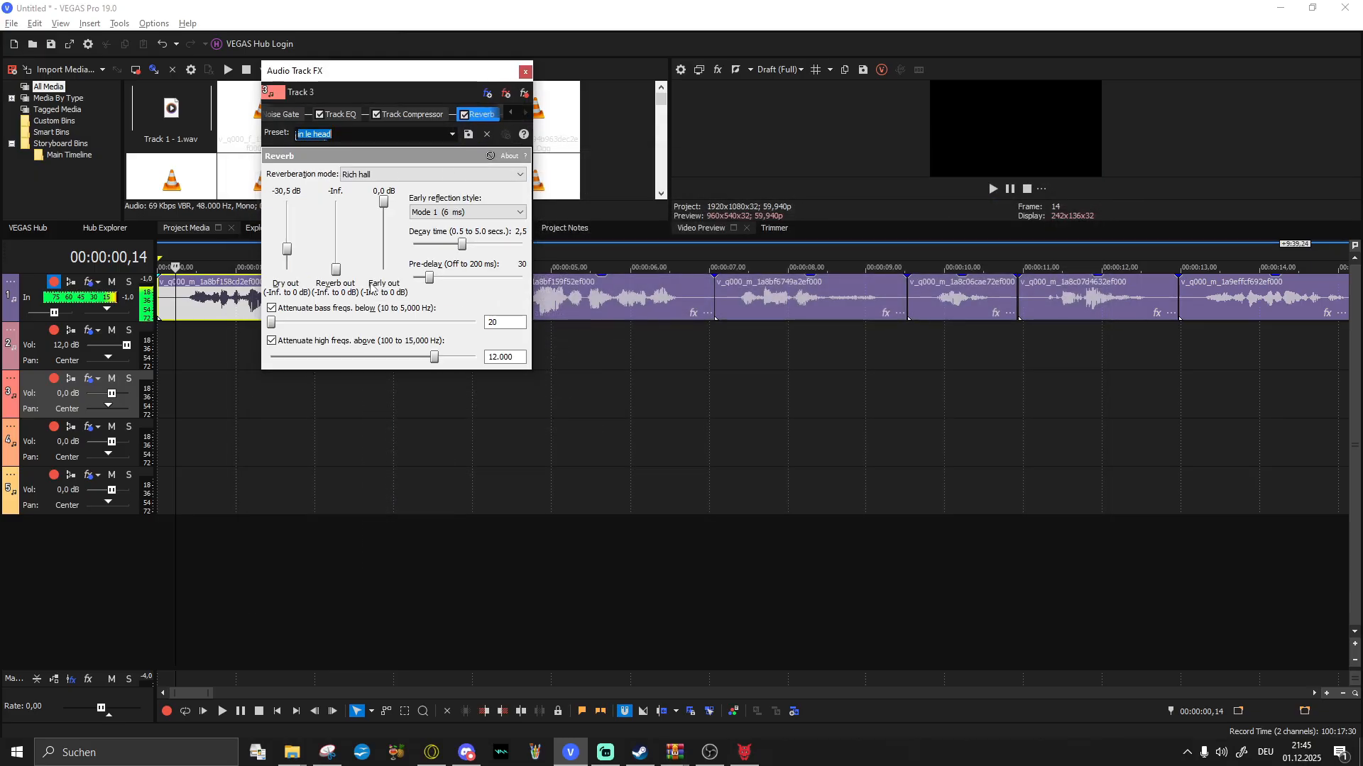
left_click(525, 71)
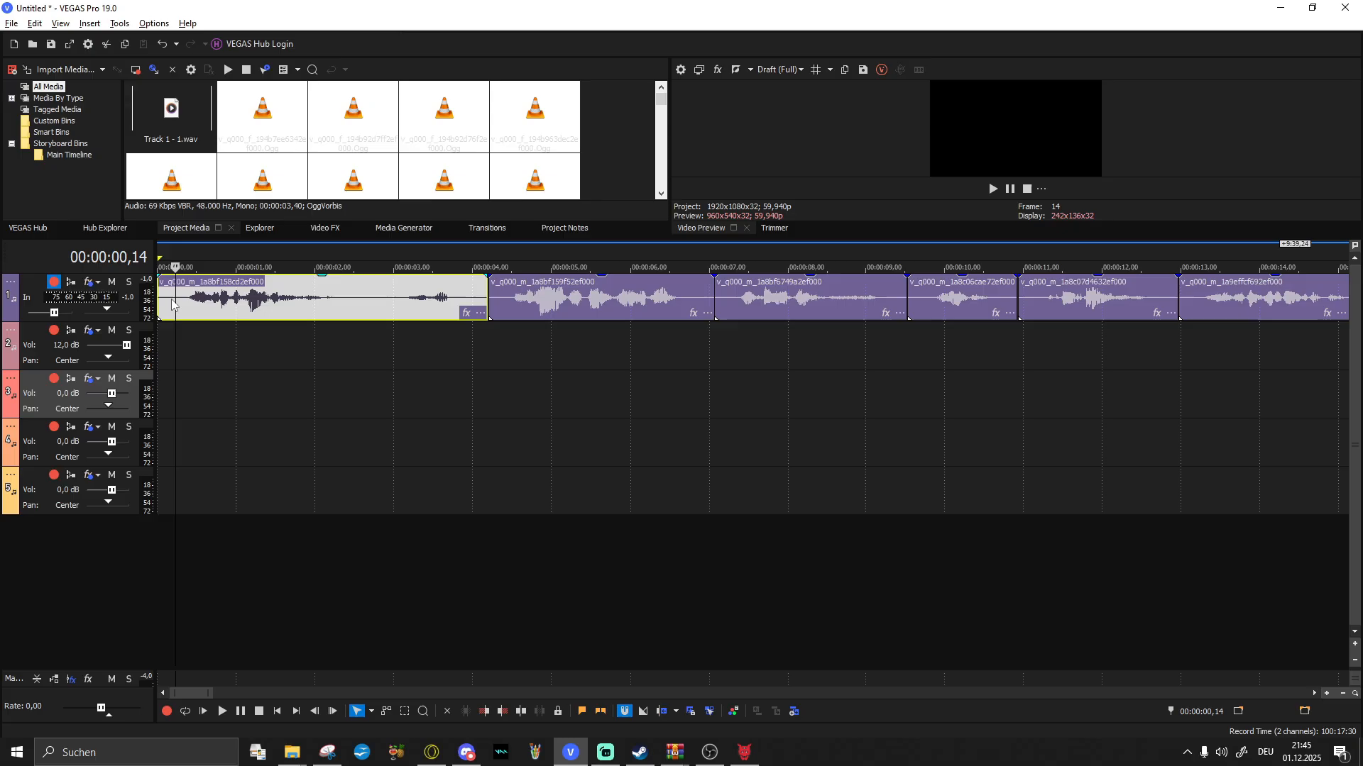
Step: Mute track 1 and record a voice take of about 2 seconds from the start of the timeline
left_click(171, 301)
key("z")
left_click(162, 347)
left_click(166, 711)
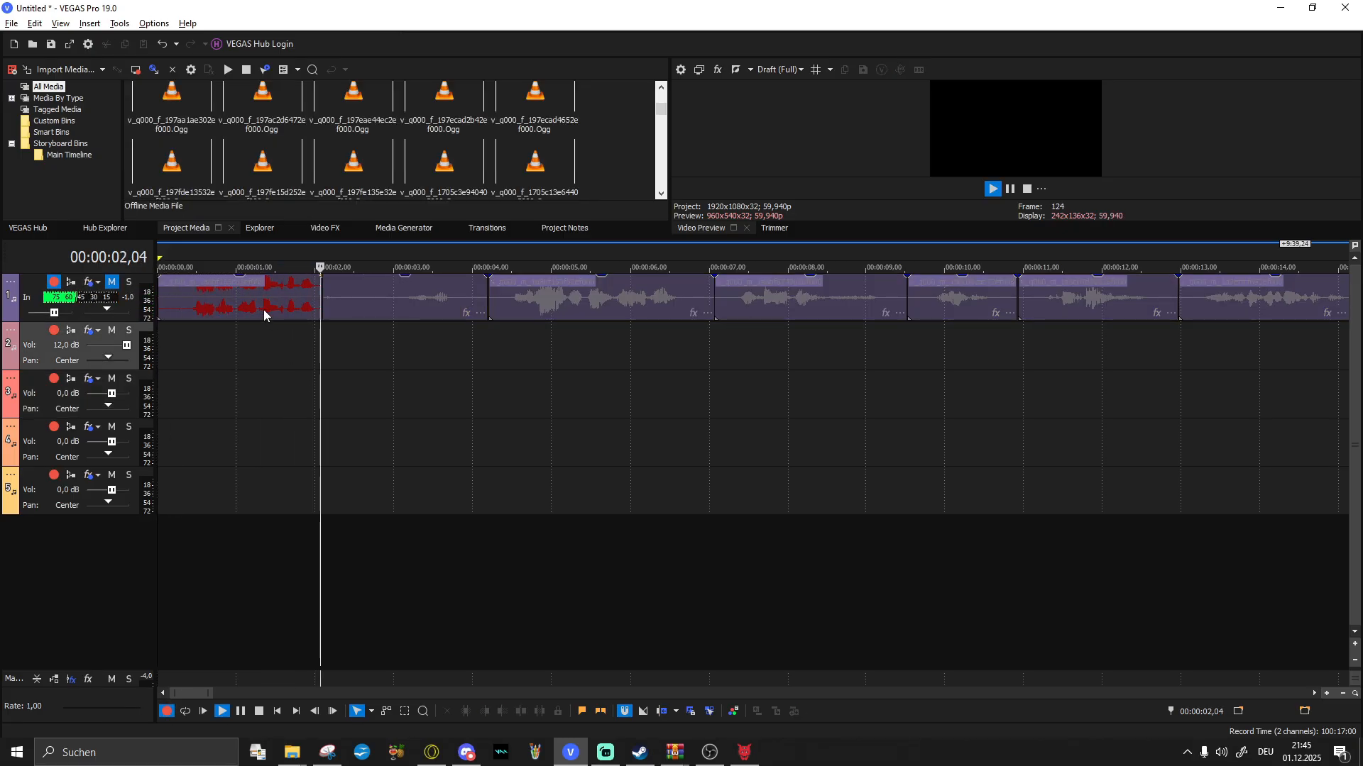
key("space")
Step: Play the recorded take on track 2, and move it to track 3 to hear it with that track's reverb
left_click(182, 359)
key("space")
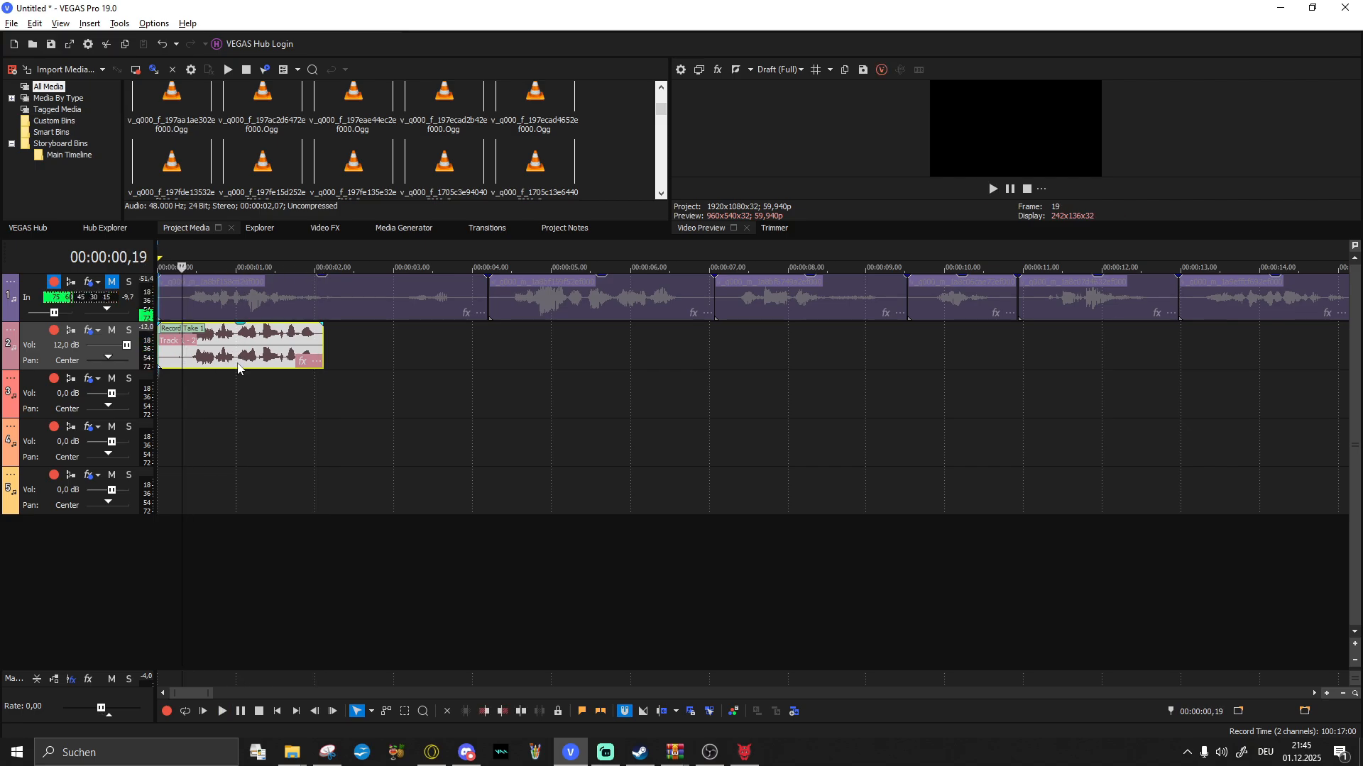
left_click_drag(248, 359, 234, 401)
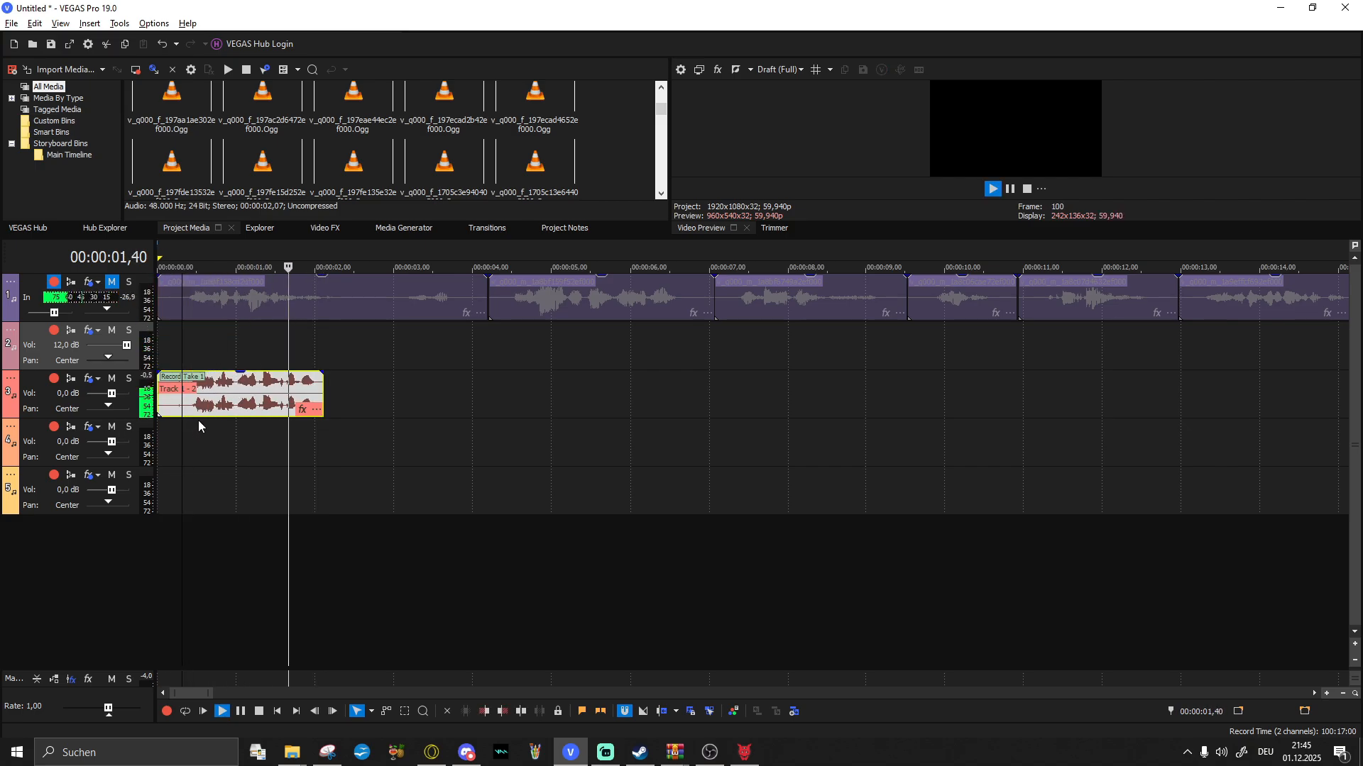
key("space")
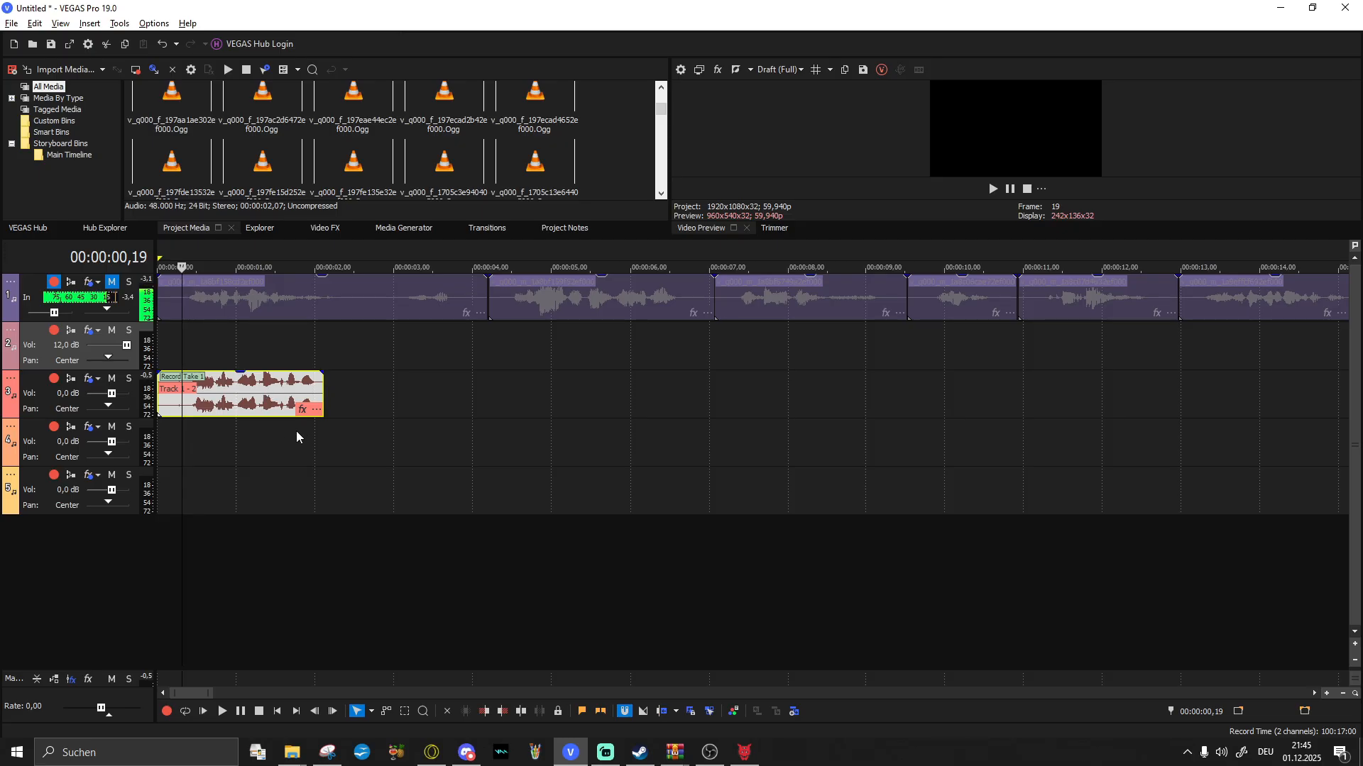
Step: Copy the take from track 3 to track 4, extend the copy's end by about 1 second, and lower its gain to -11.5 dB
left_click(212, 445)
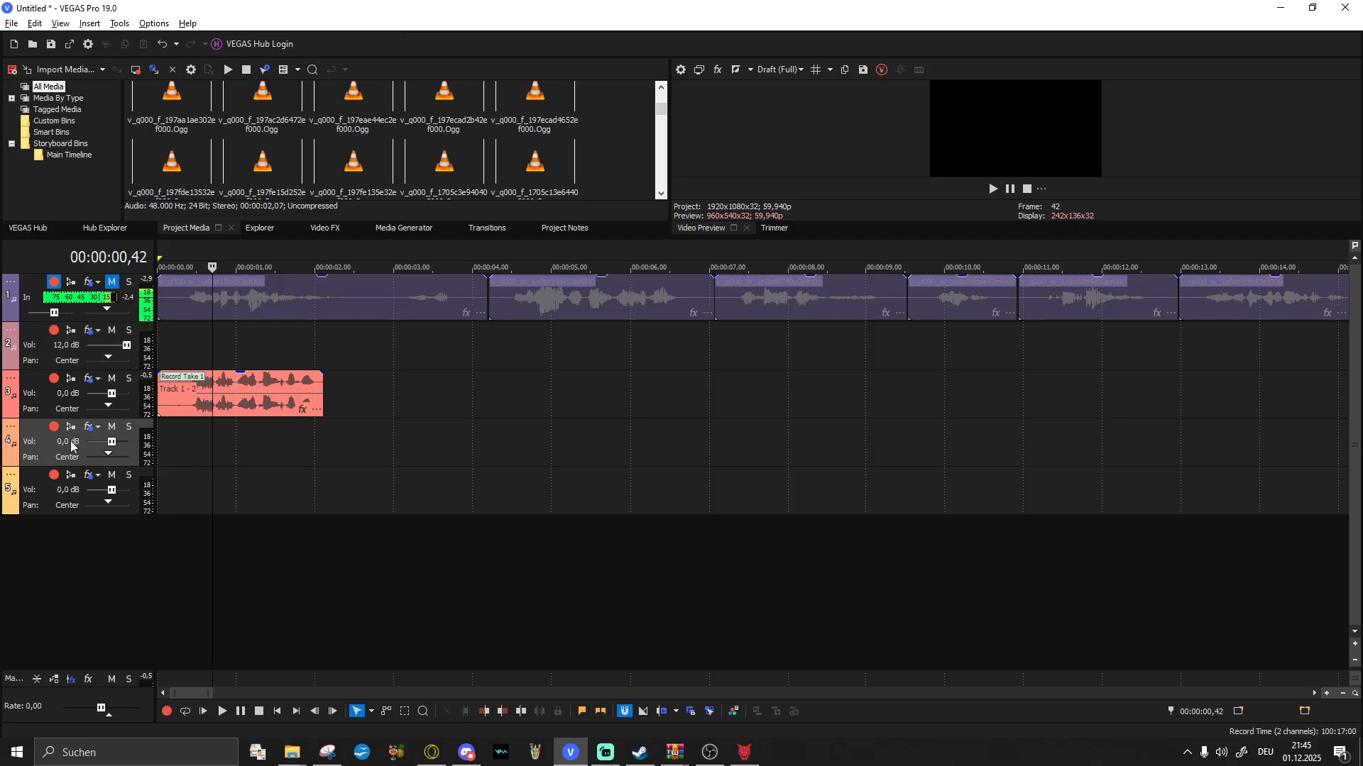
left_click_drag(246, 415, 427, 430)
left_click(259, 403)
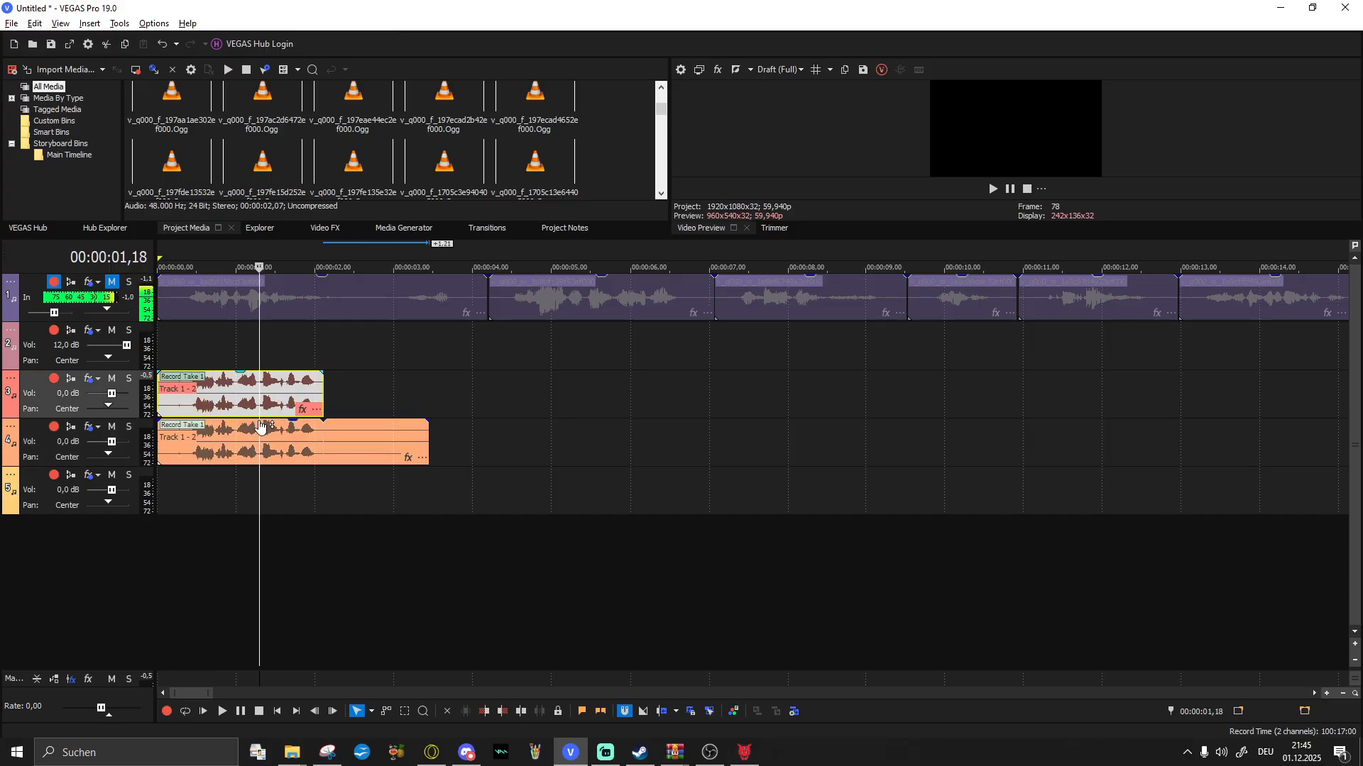
left_click_drag(260, 426, 251, 452)
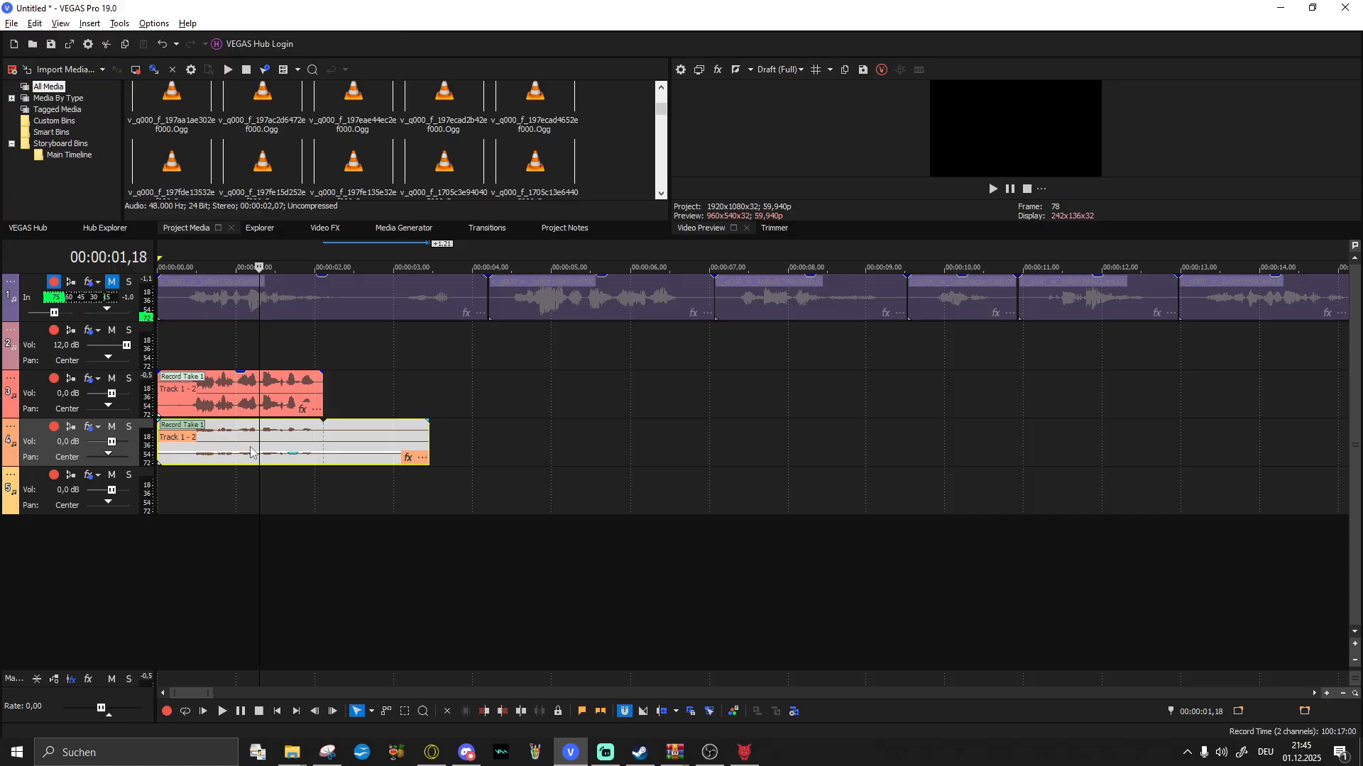
Step: Play the layered takes on tracks 3 and 4 together from near the start
left_click(168, 395)
key("space")
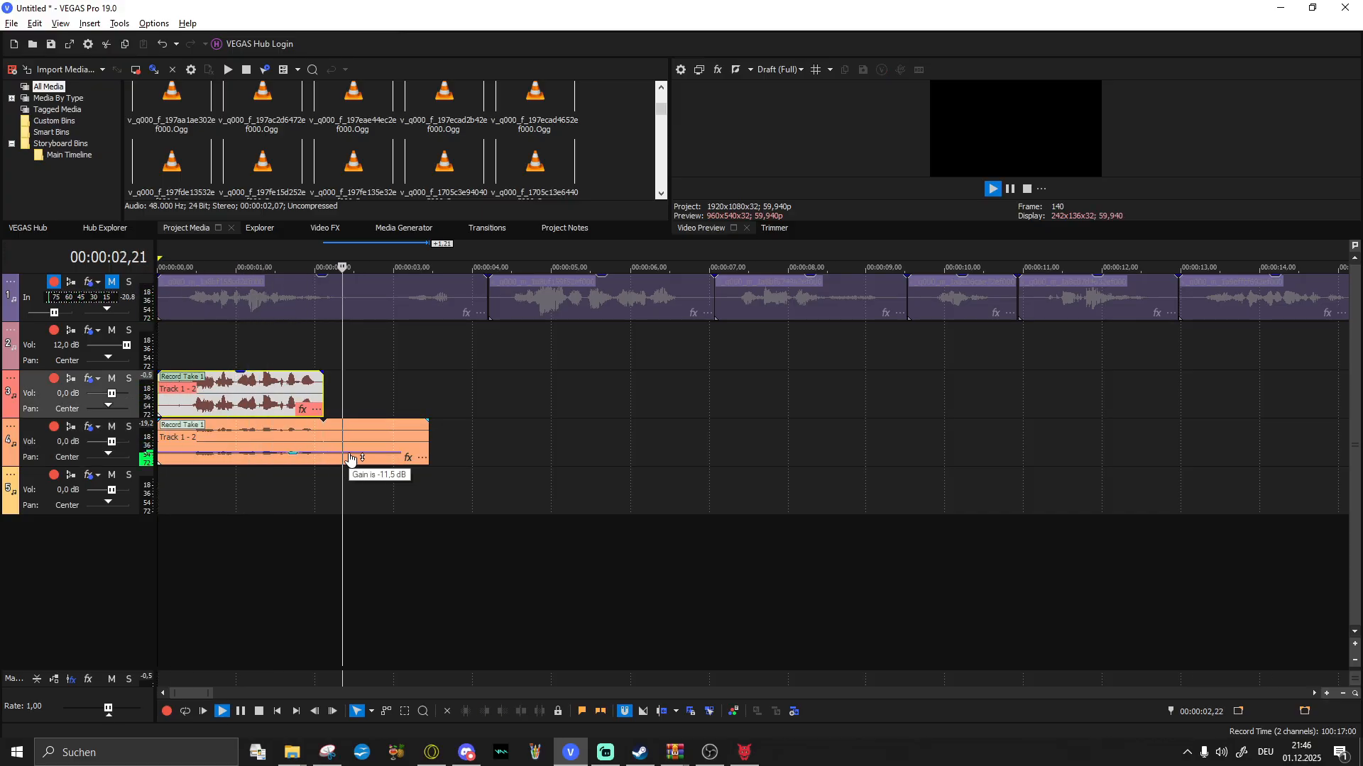
key("space")
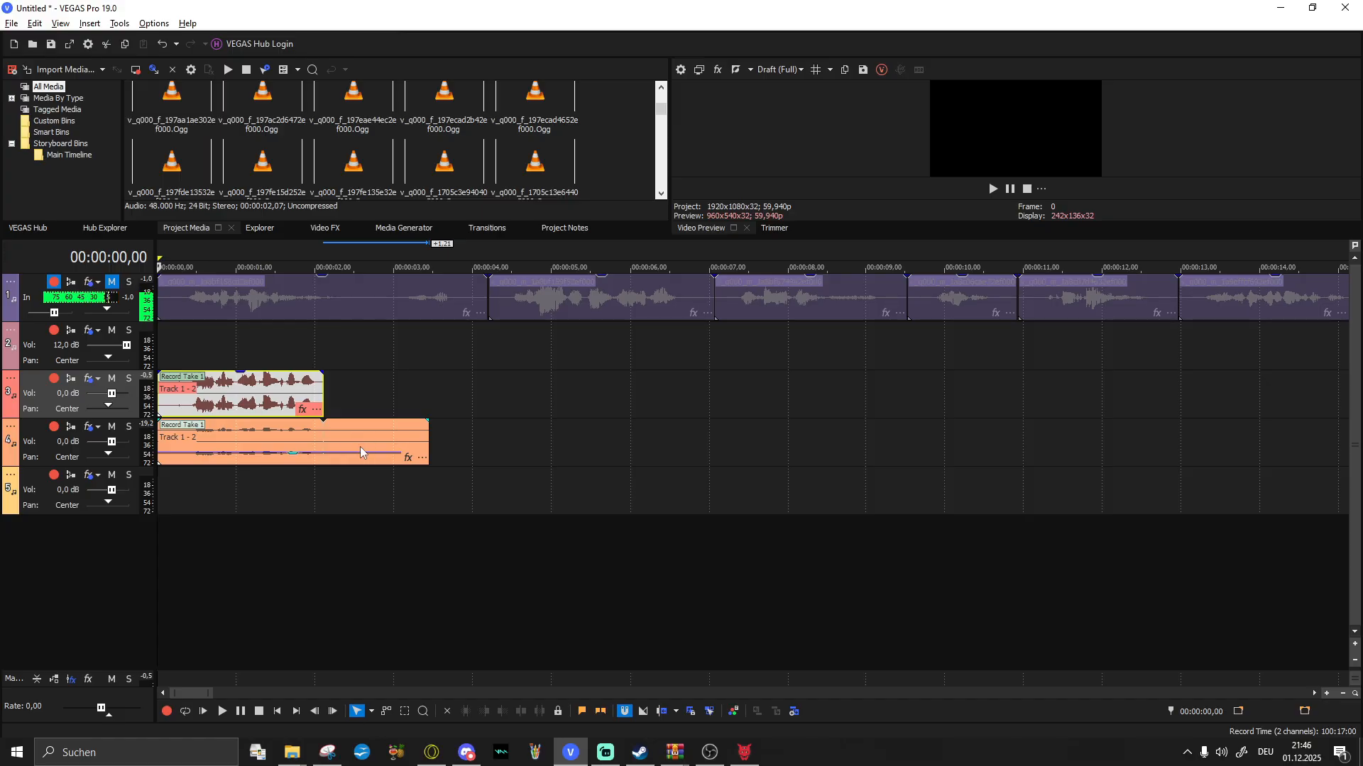
Step: Move the take from track 3 to track 5 and play it with track 4 muted
left_click(377, 445)
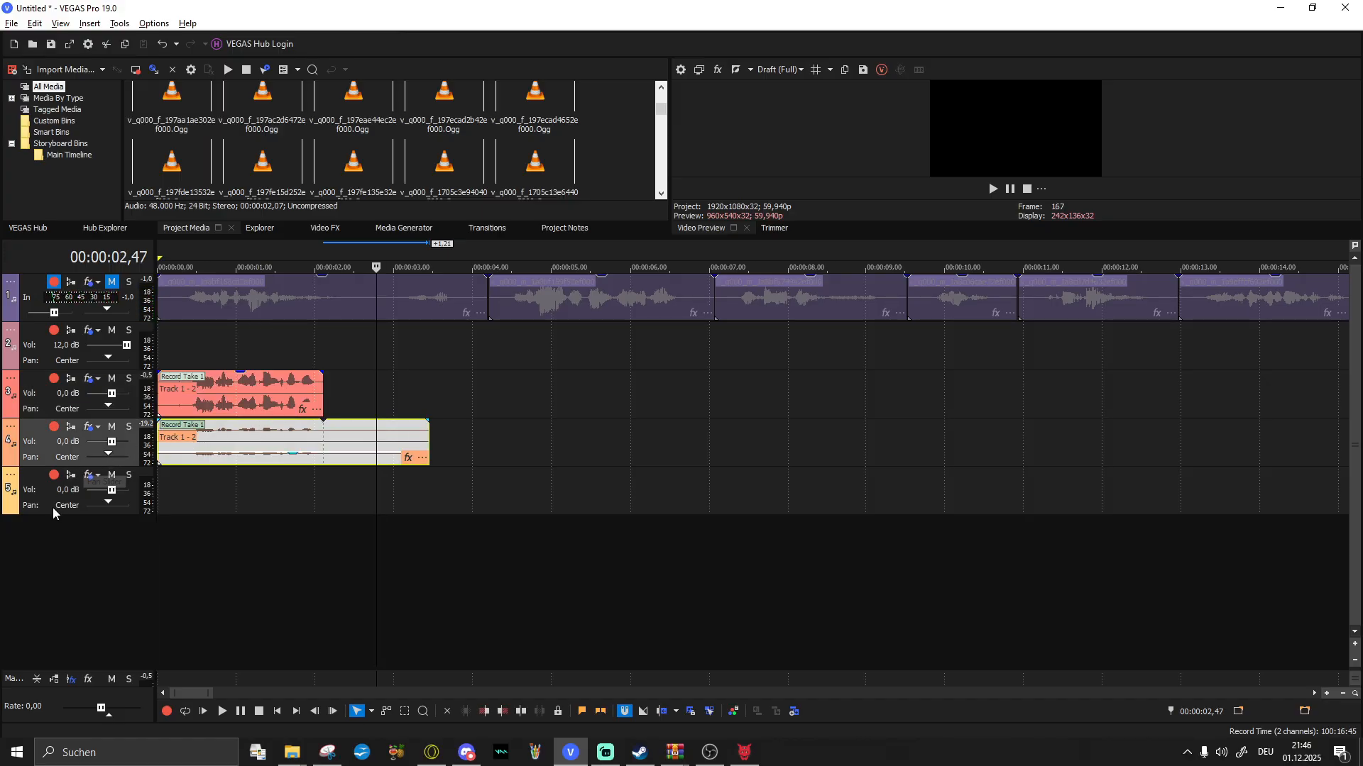
left_click_drag(217, 395, 216, 488)
left_click(212, 442)
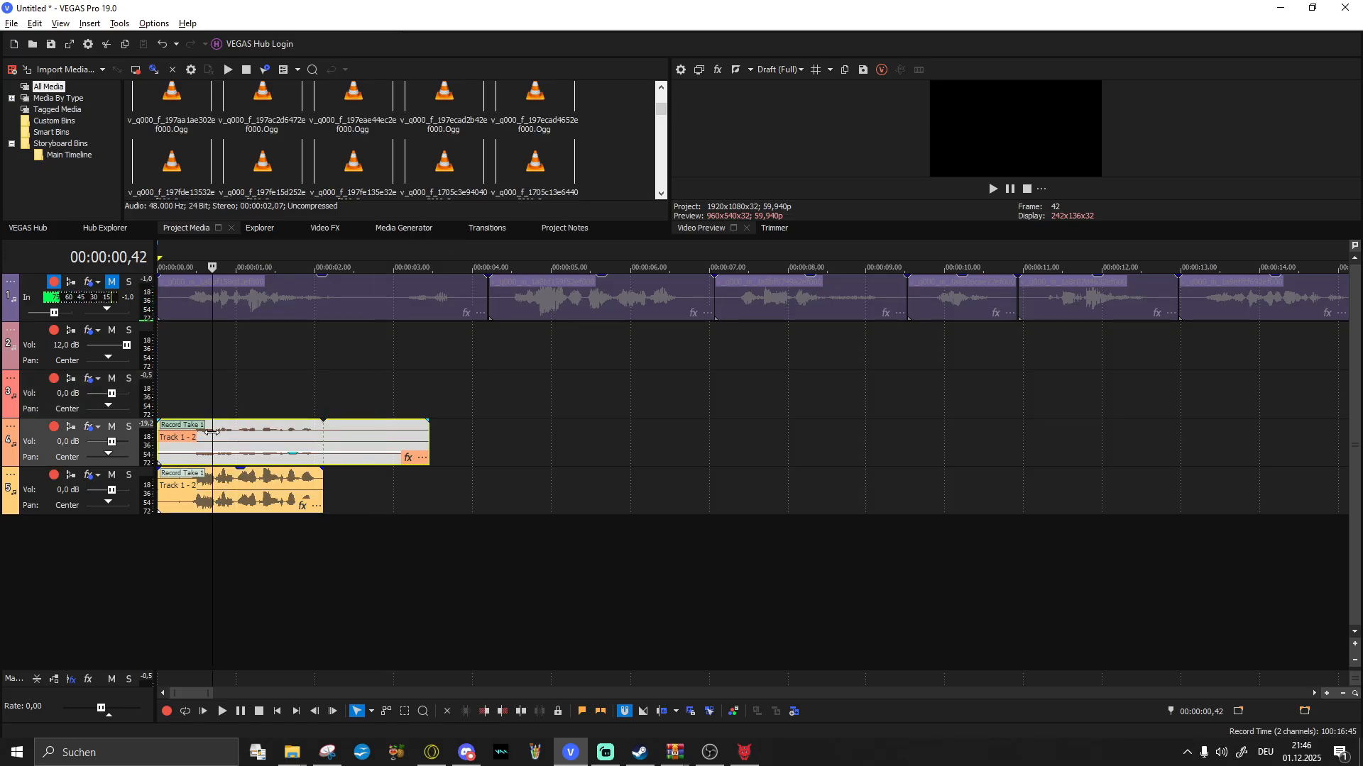
key("z")
left_click(177, 483)
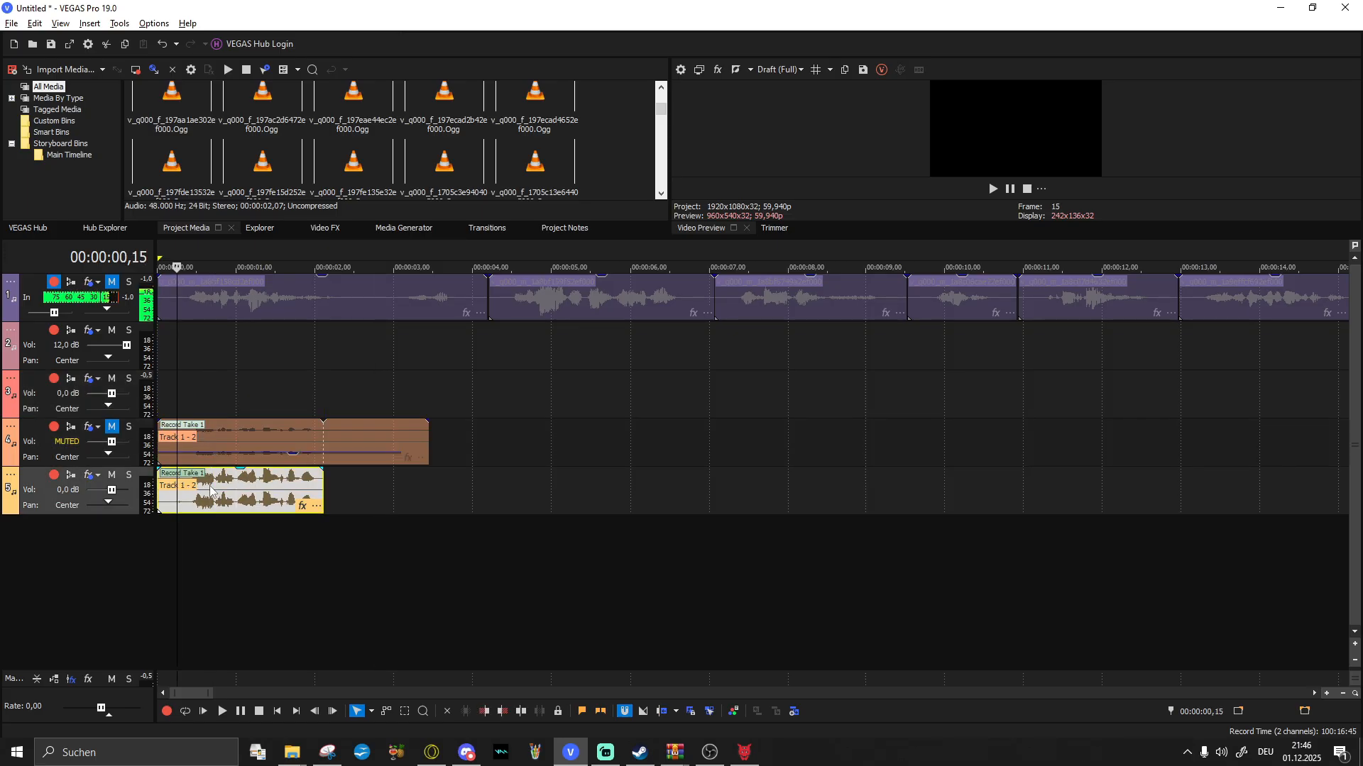
key("space")
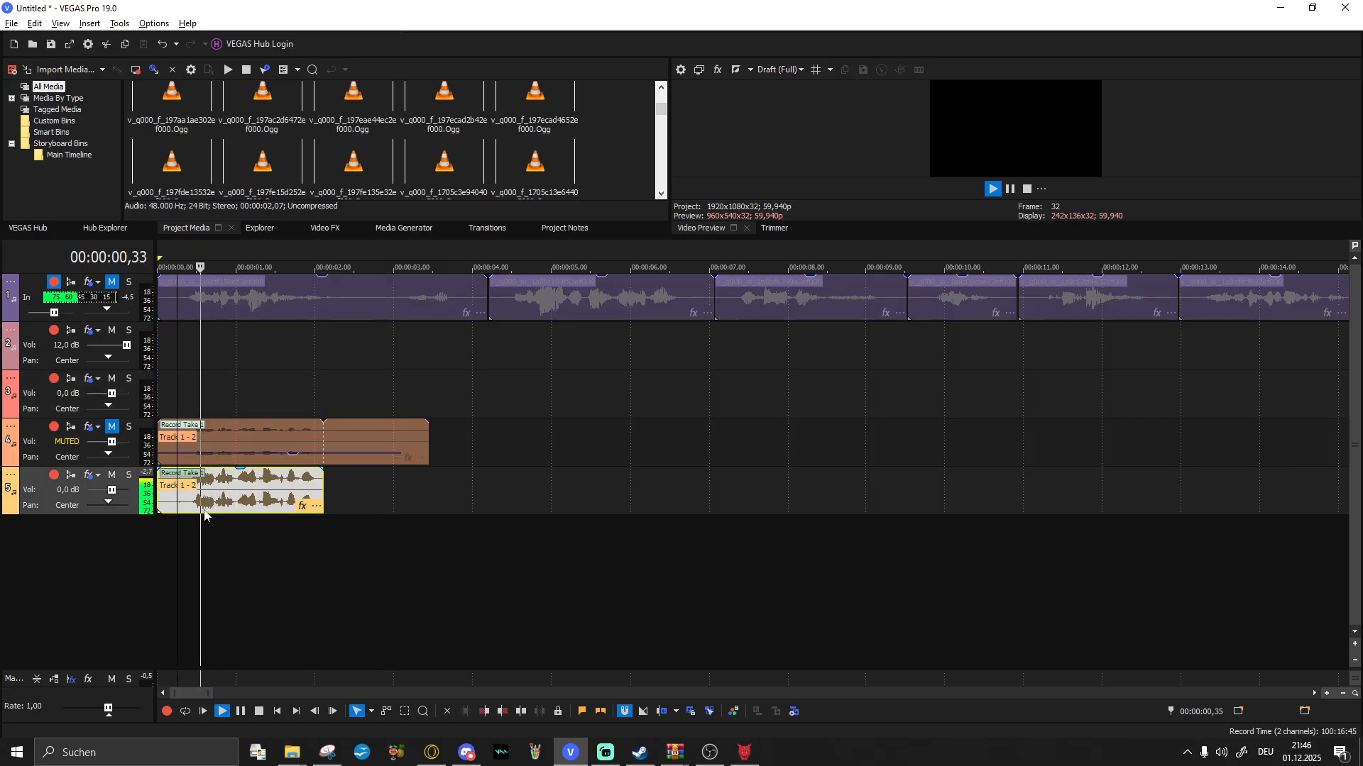
key("space")
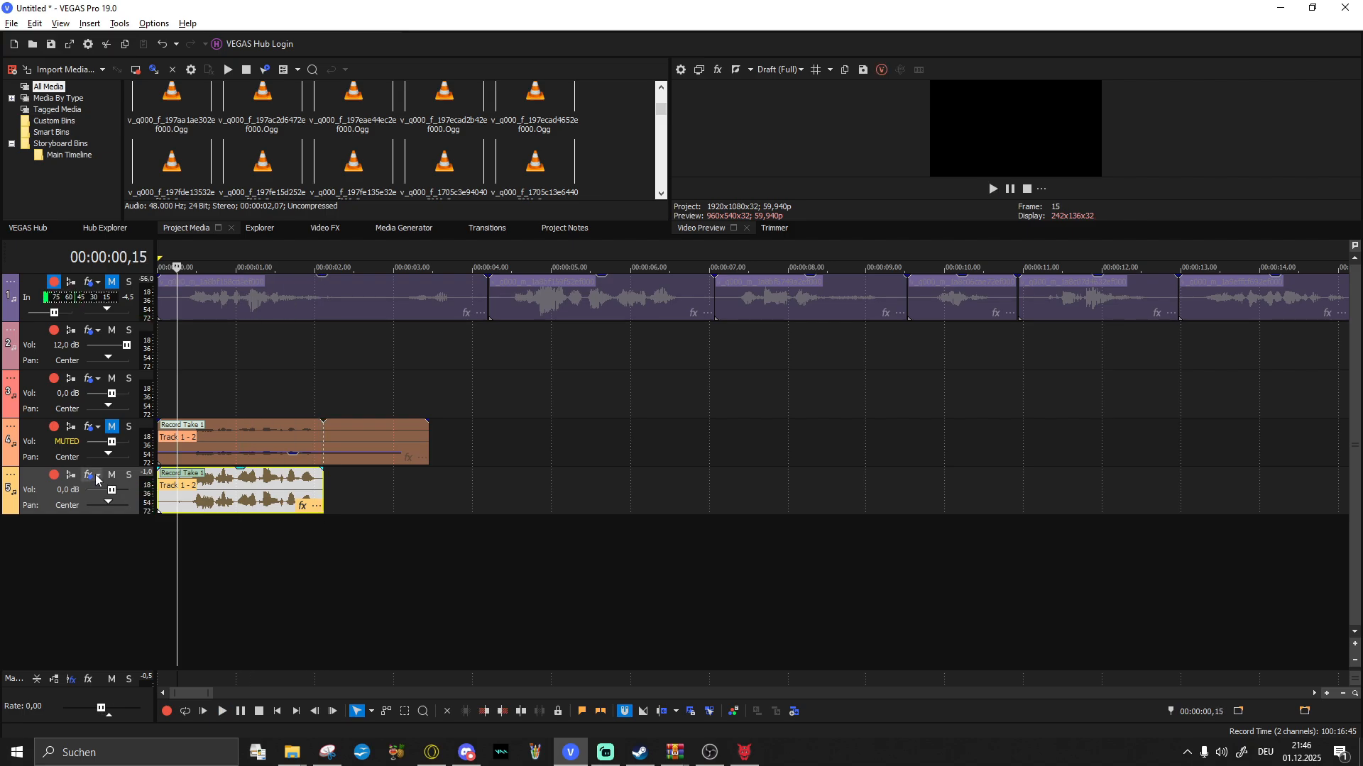
Step: Apply the "de esser" preset to the Track Compressor in track 5's audio effects
left_click(89, 477)
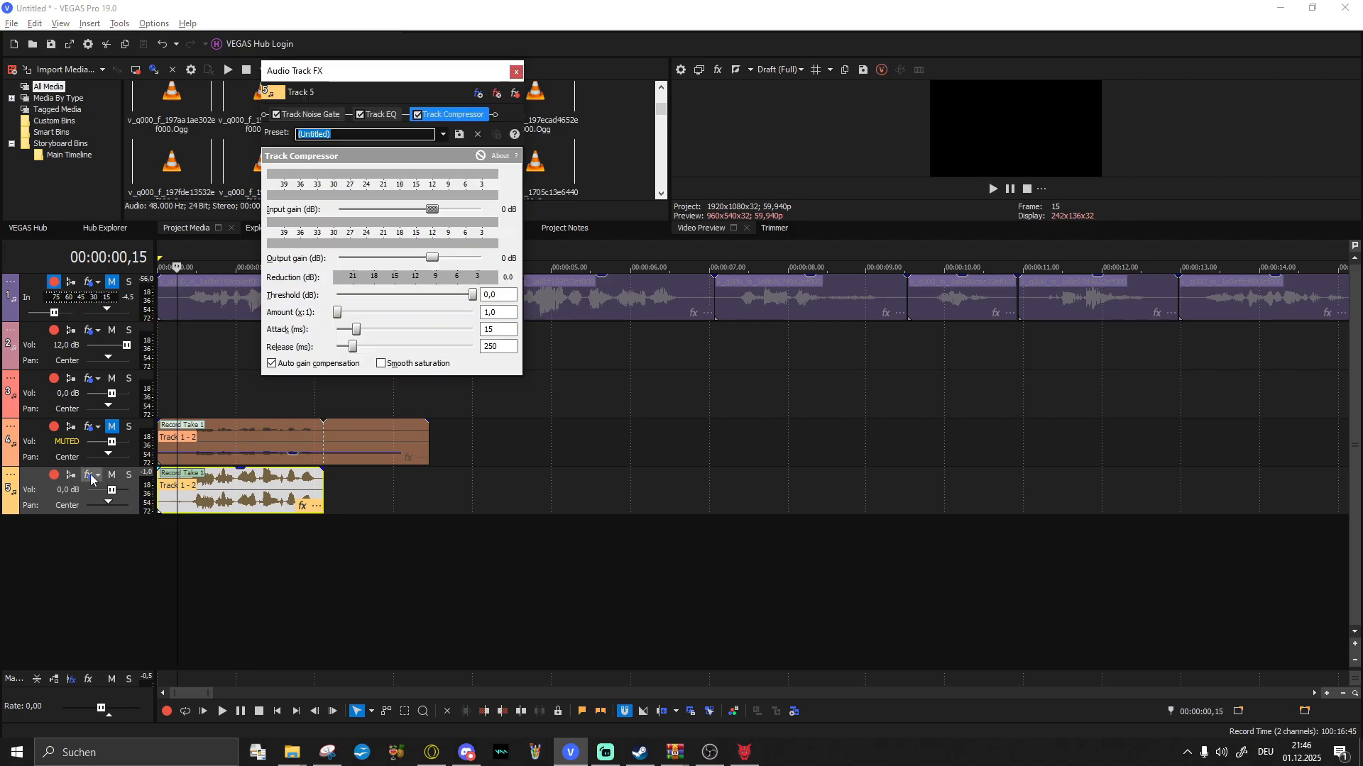
left_click(442, 135)
left_click(443, 135)
left_click(444, 135)
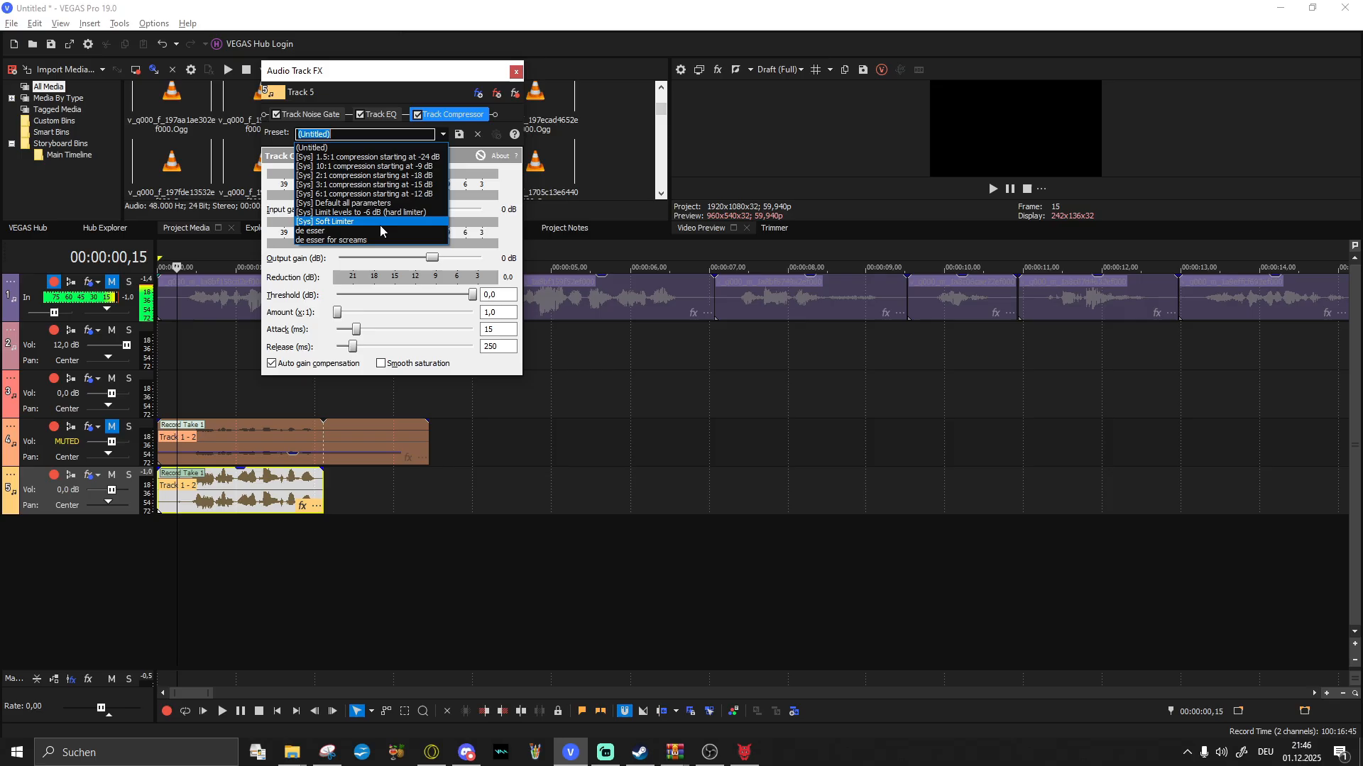
left_click(354, 231)
Step: Add a Reverb effect with the "closet screams" preset to track 5 and close its effects
left_click(481, 93)
double_click(515, 309)
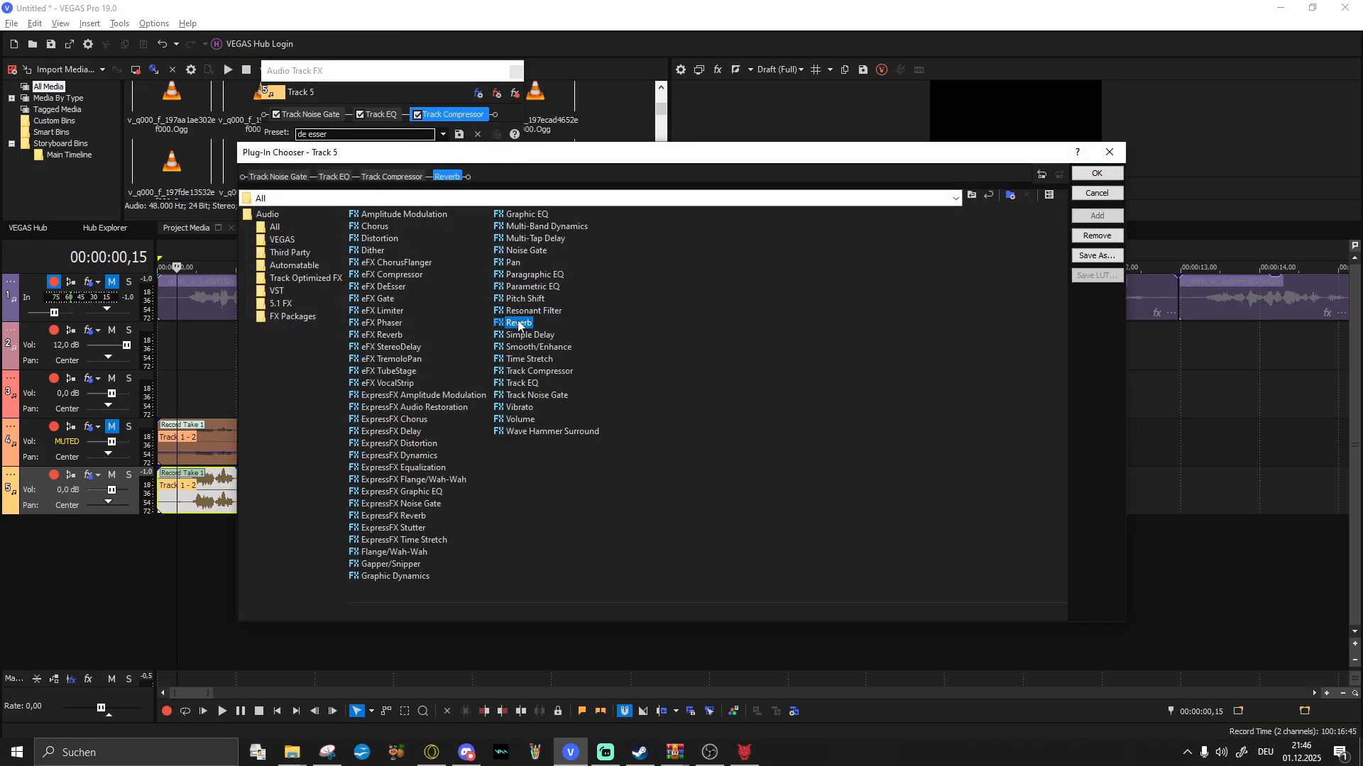
left_click(1097, 173)
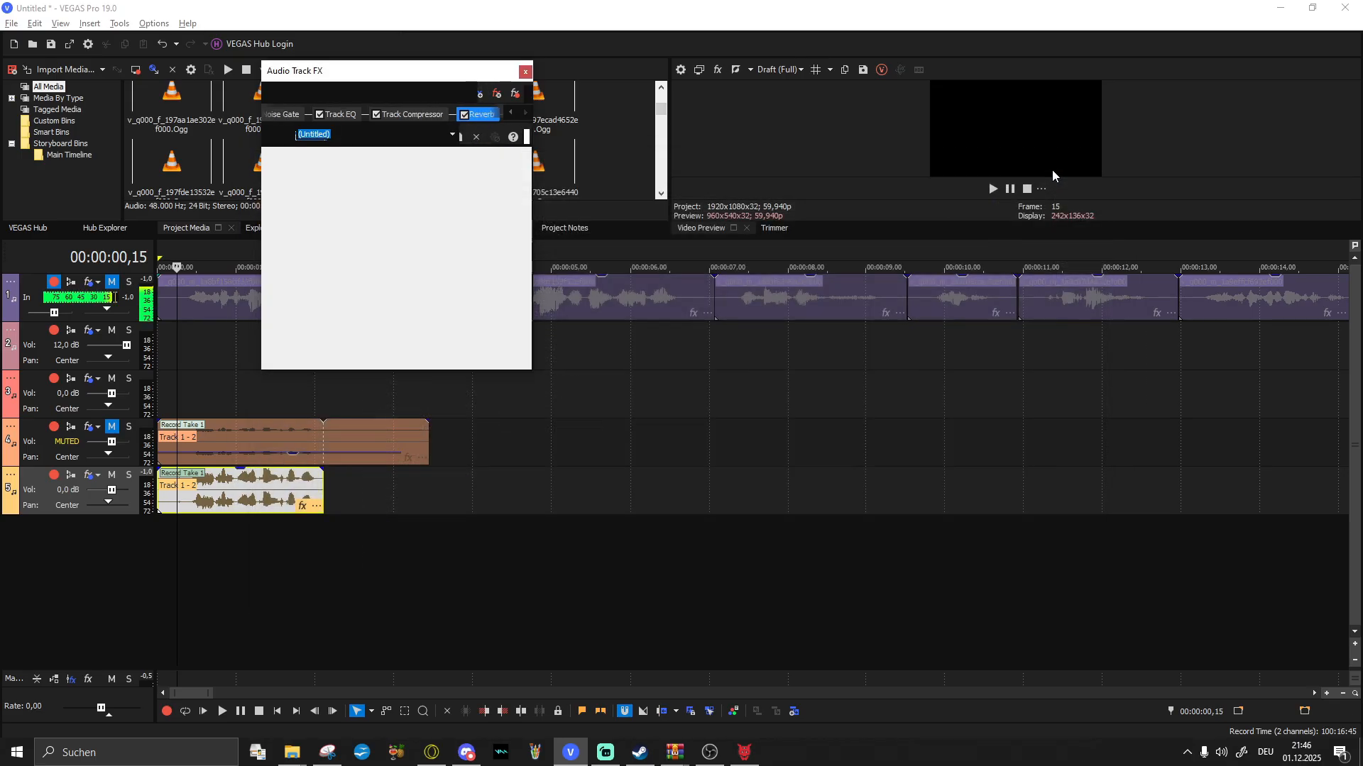
left_click(453, 134)
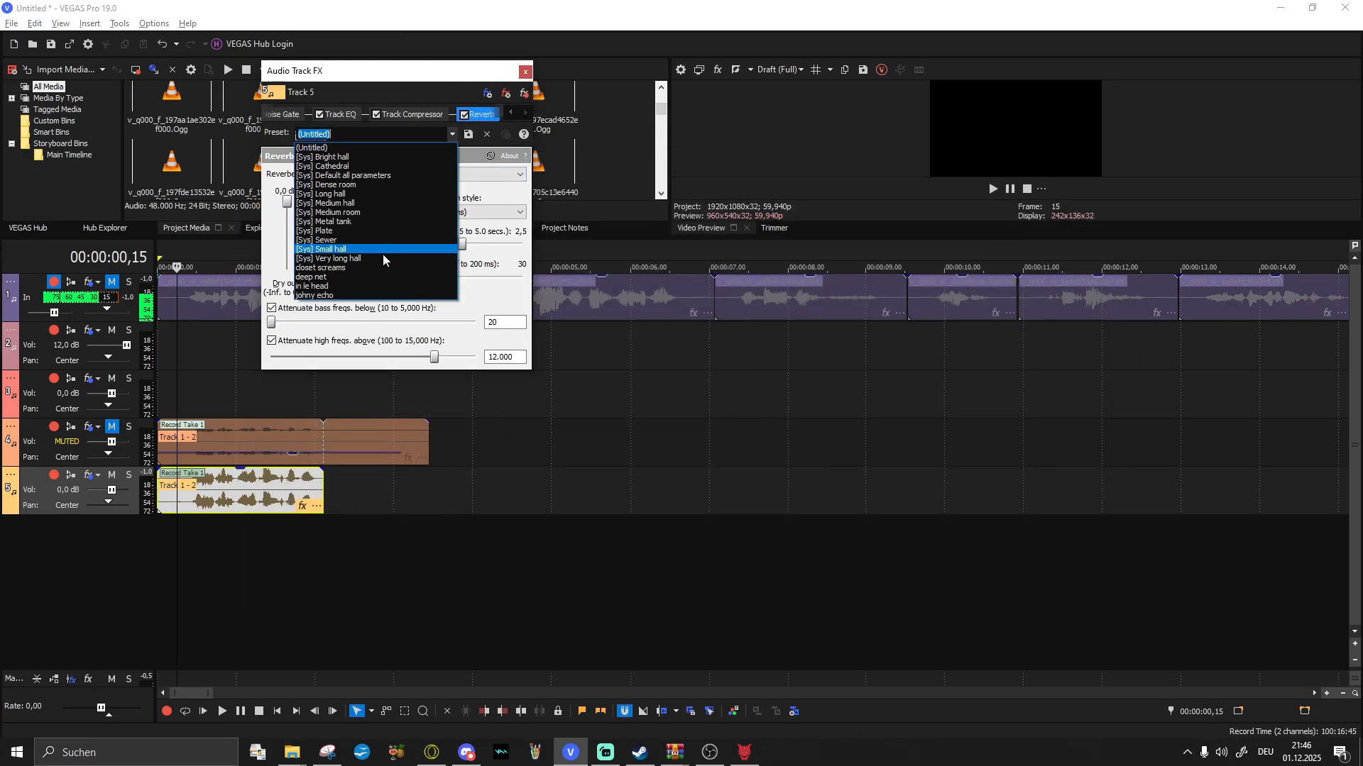
left_click(334, 270)
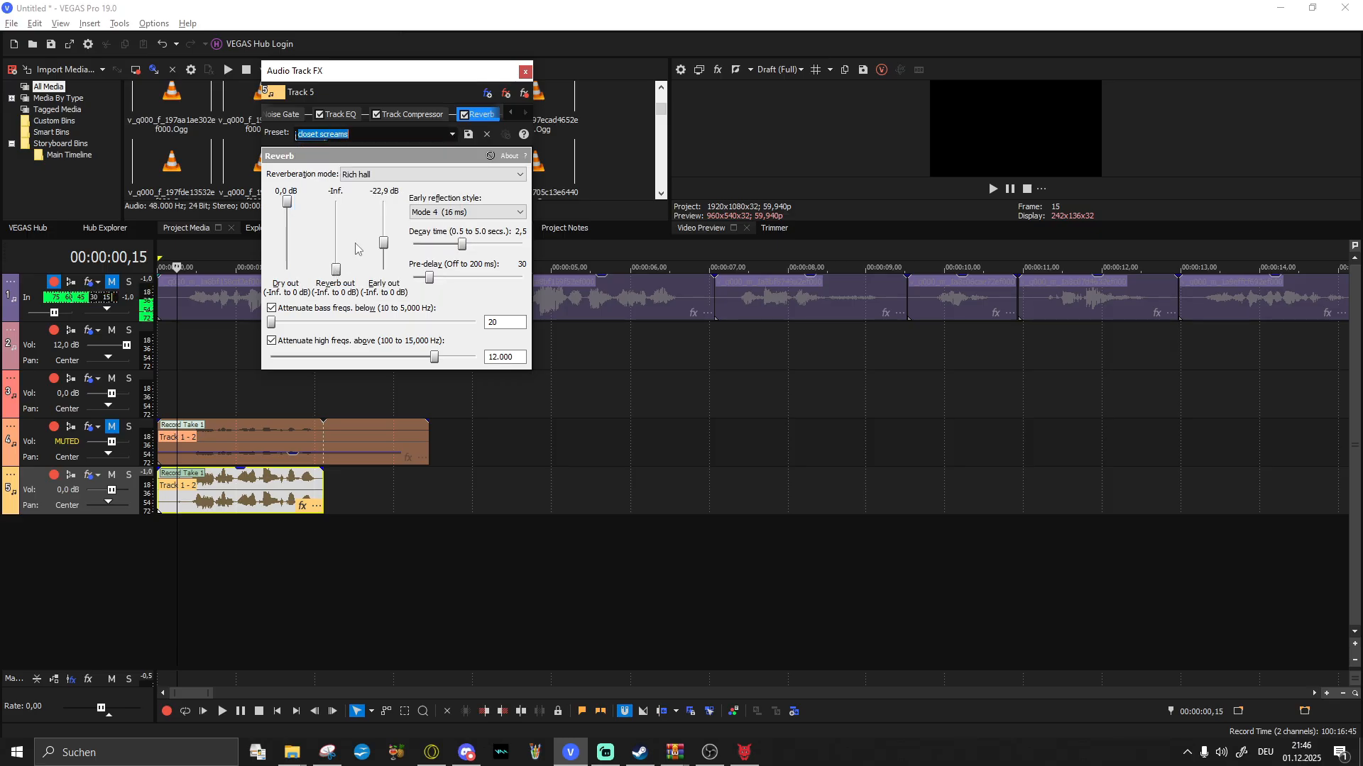
left_click(524, 72)
Step: Play the take on track 5 to check how it sounds with the compressor and reverb presets
key("space")
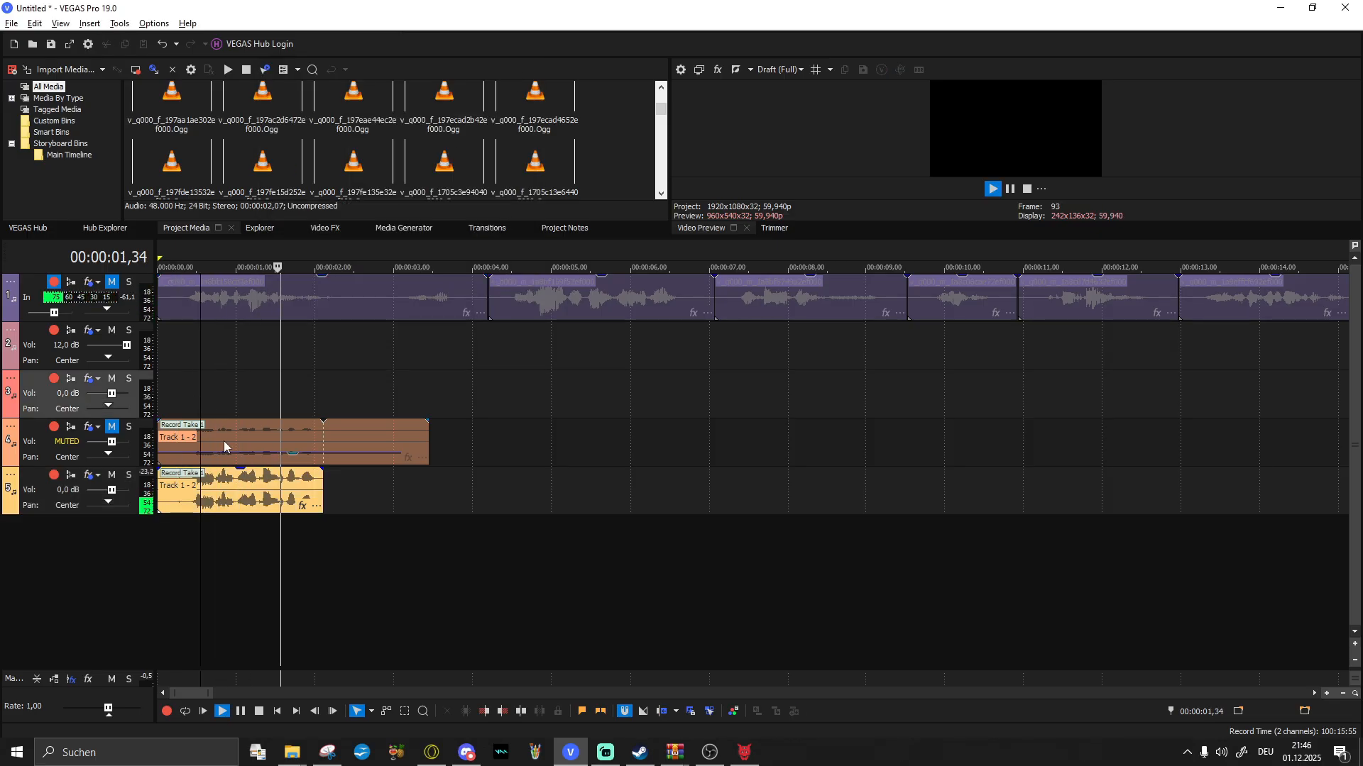
left_click(184, 497)
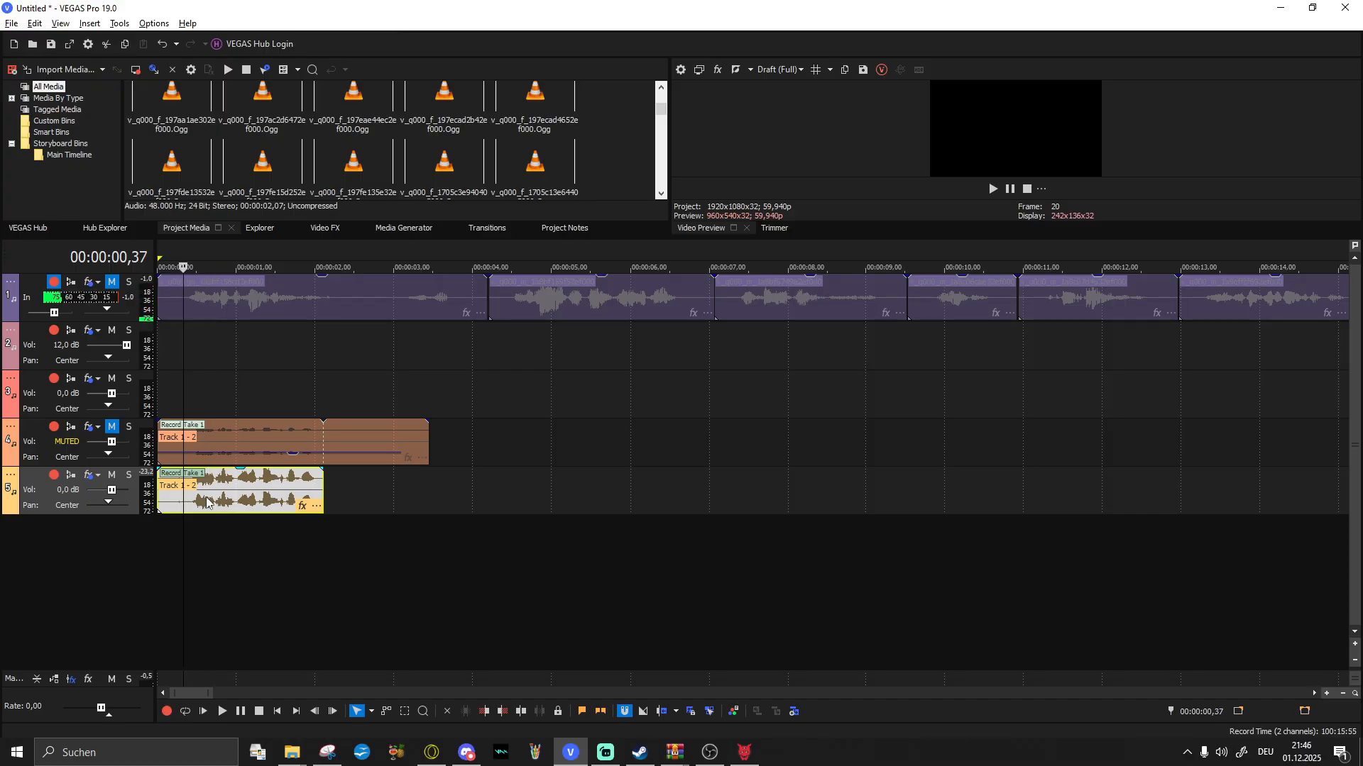
left_click(207, 502)
left_click(279, 498)
left_click(238, 493)
left_click(233, 488)
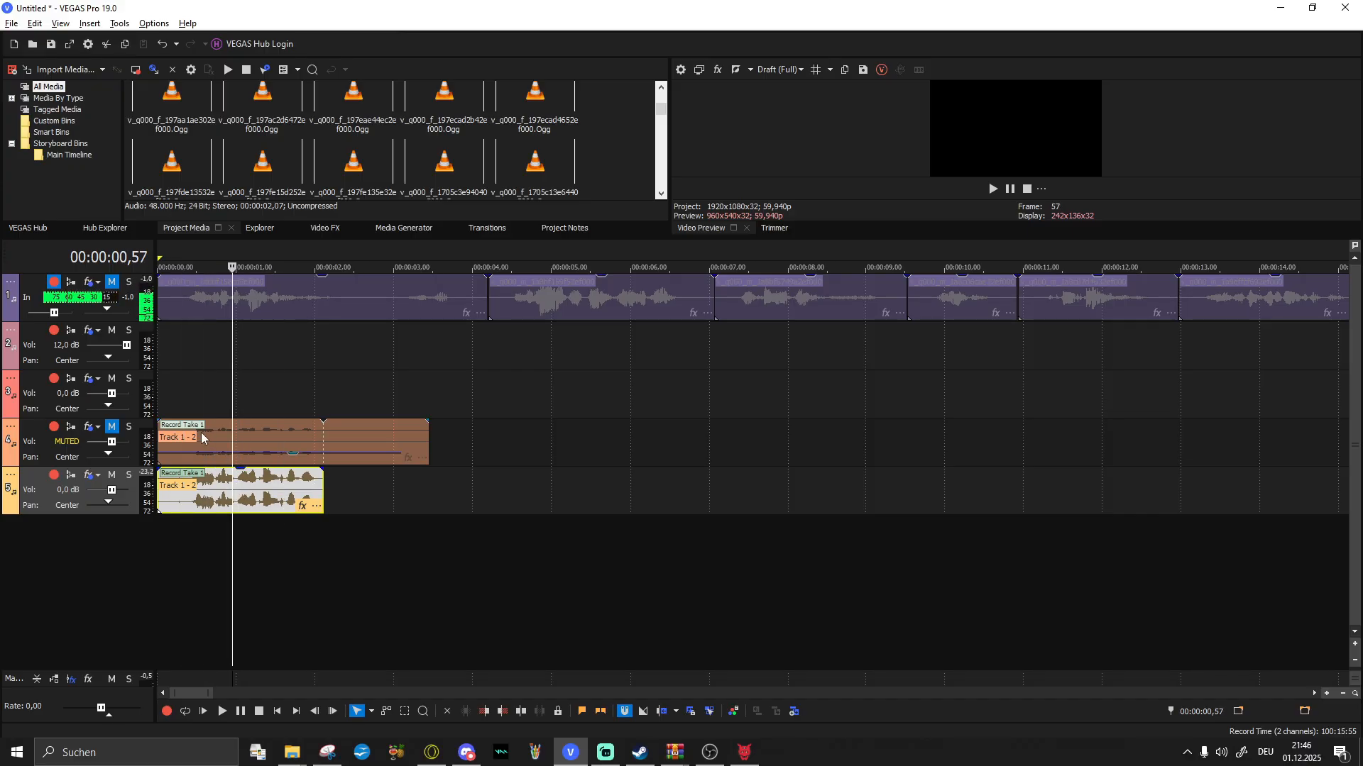
Step: Remove the test takes from tracks 4 and 5 and unmute track 4
key("ctrl+x")
left_click(201, 437)
key("z")
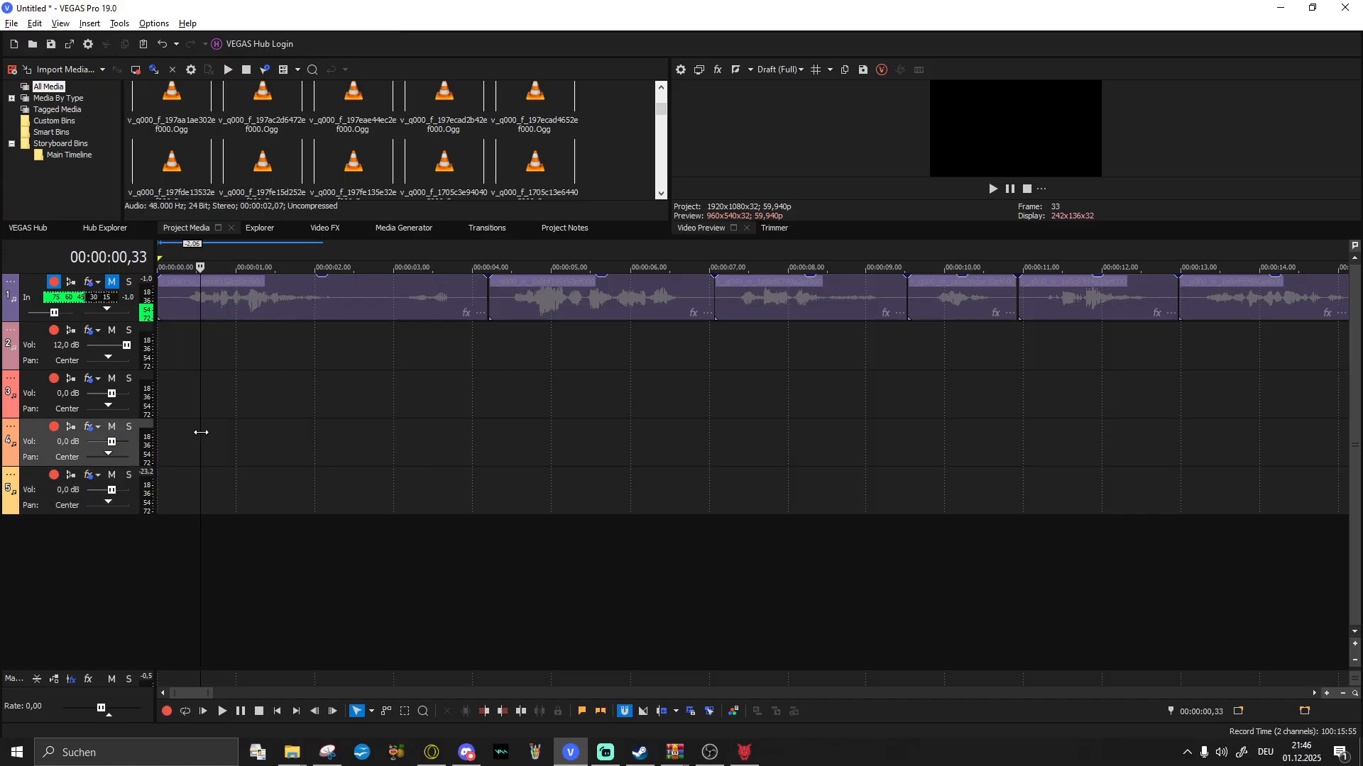
Step: Save the project as bibabu in the Videos folder of the libraries
scroll(202, 432, "down", 8)
key("ctrl+s")
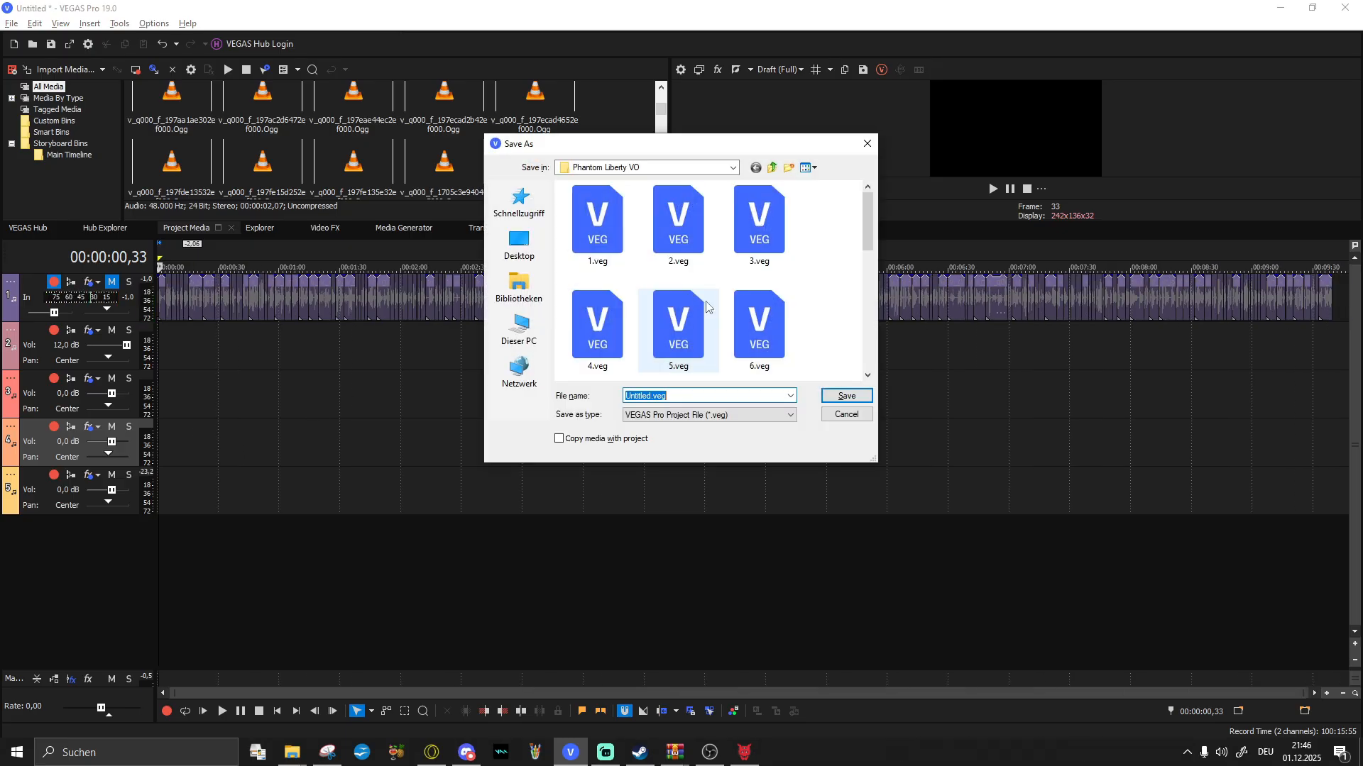
key("Escape")
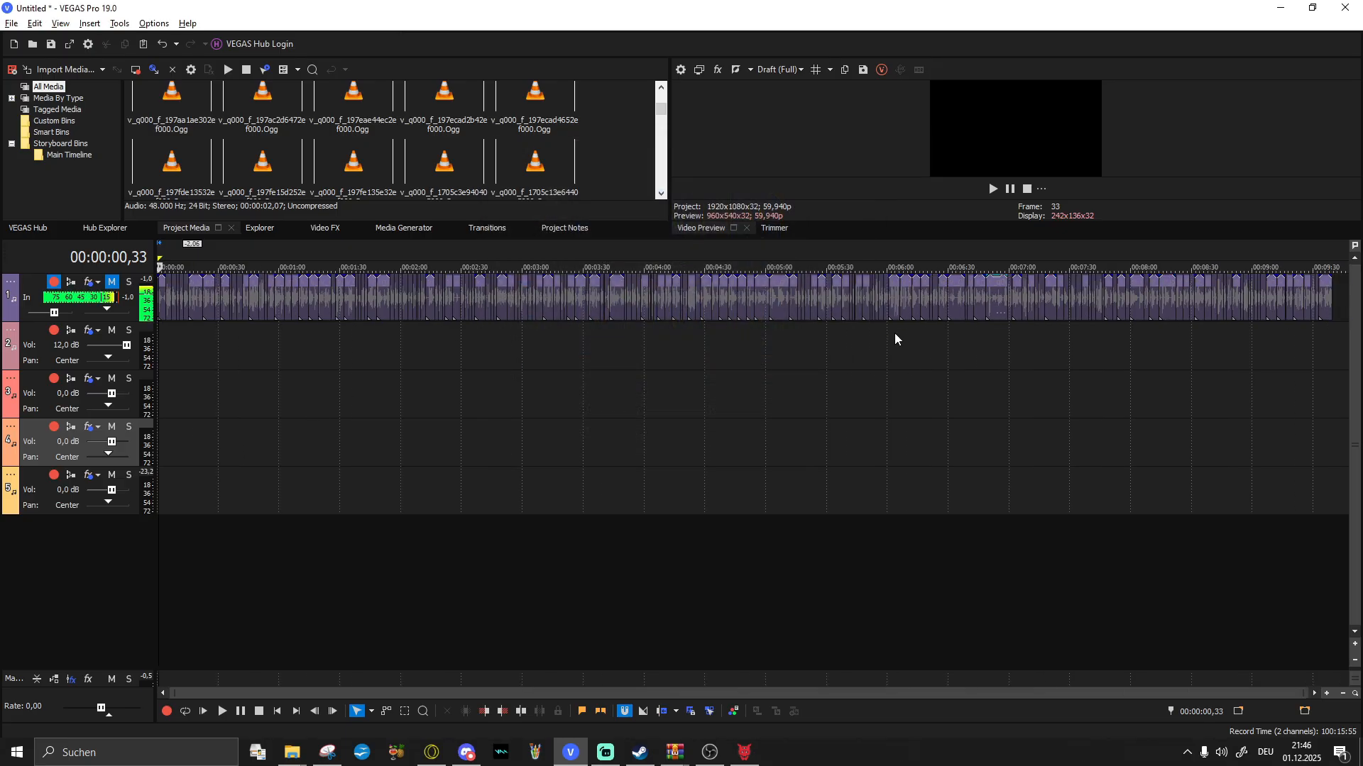
key("ctrl+s")
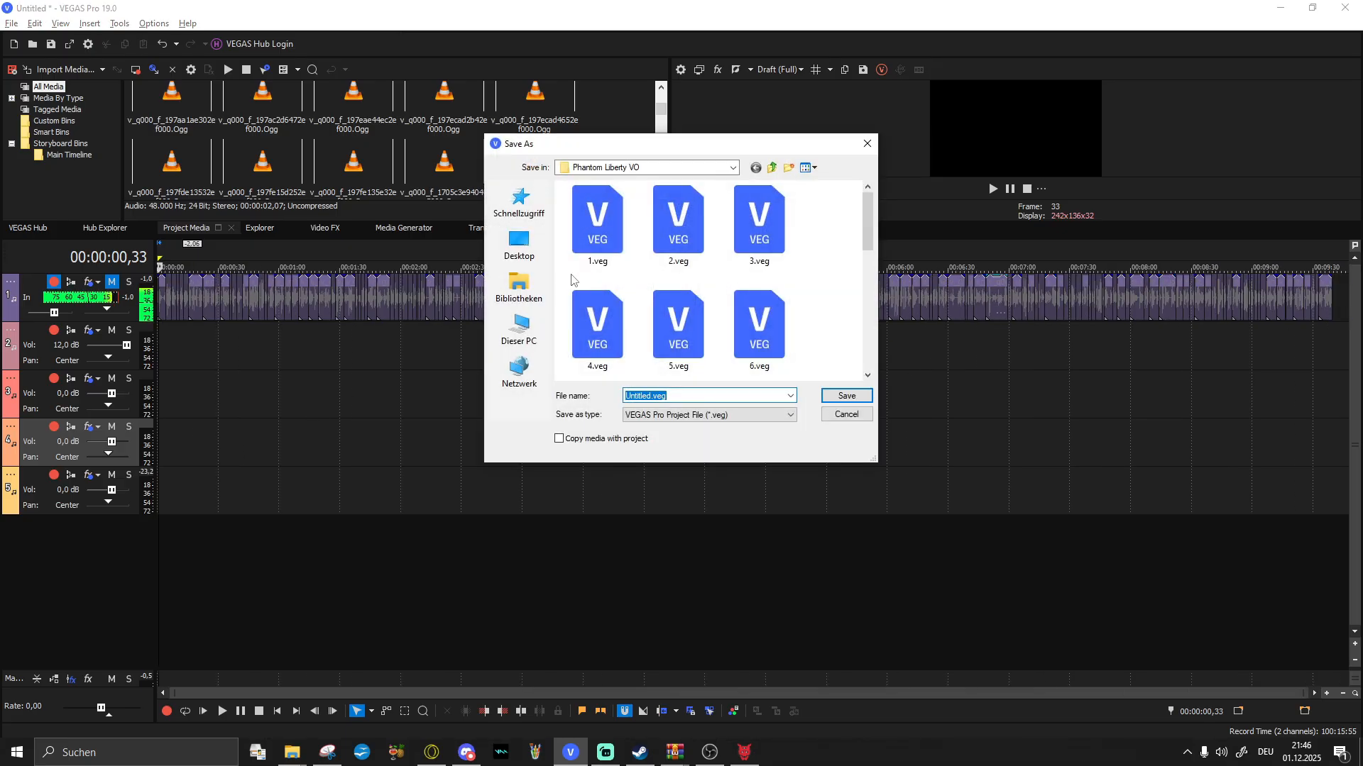
left_click(532, 298)
double_click(739, 275)
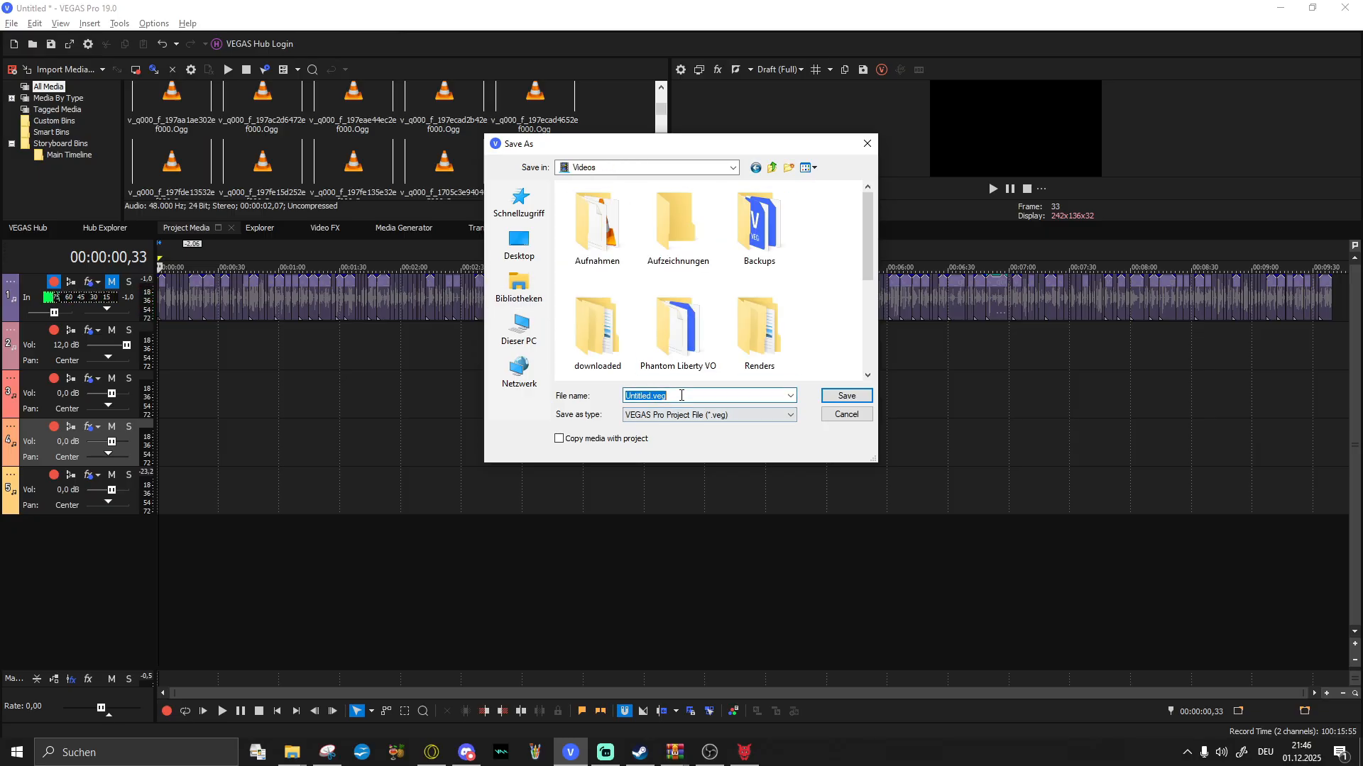
type("bibabu")
key("Return")
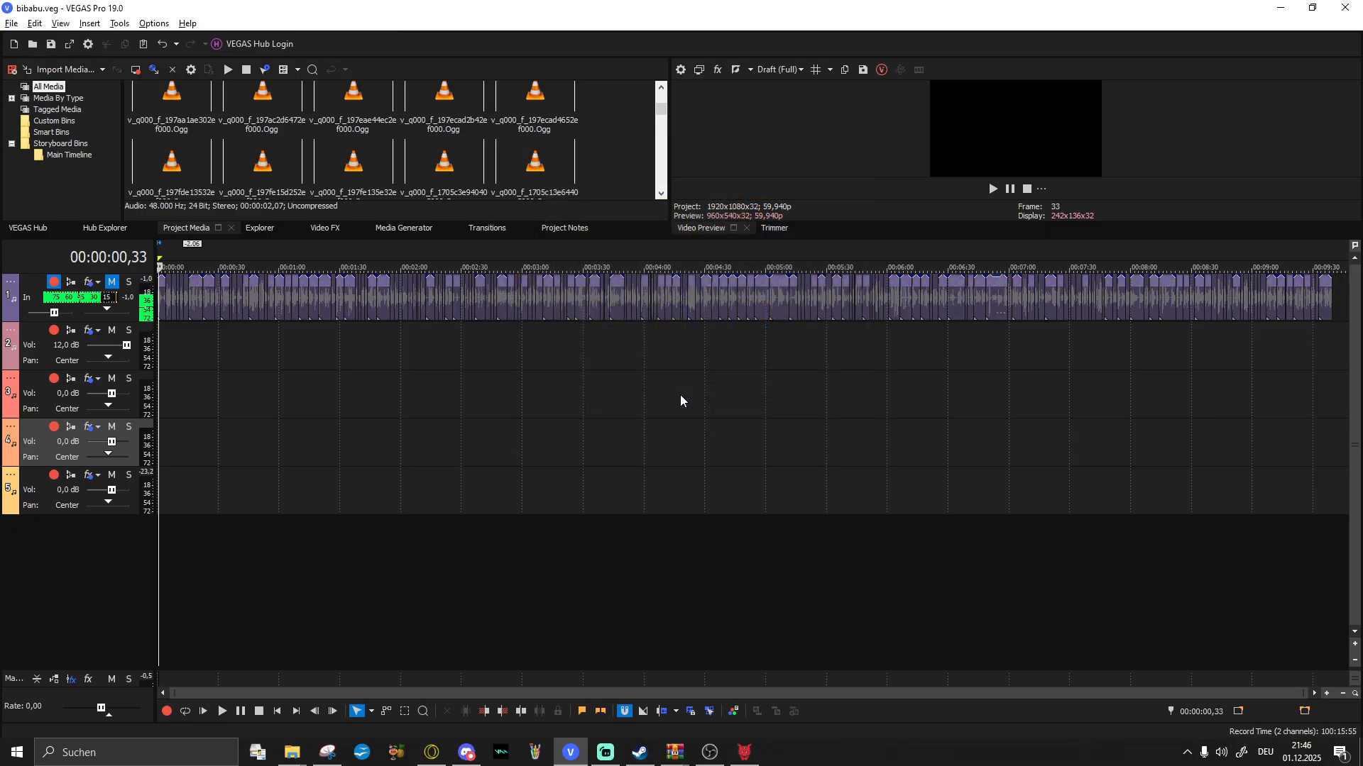
left_click(797, 352)
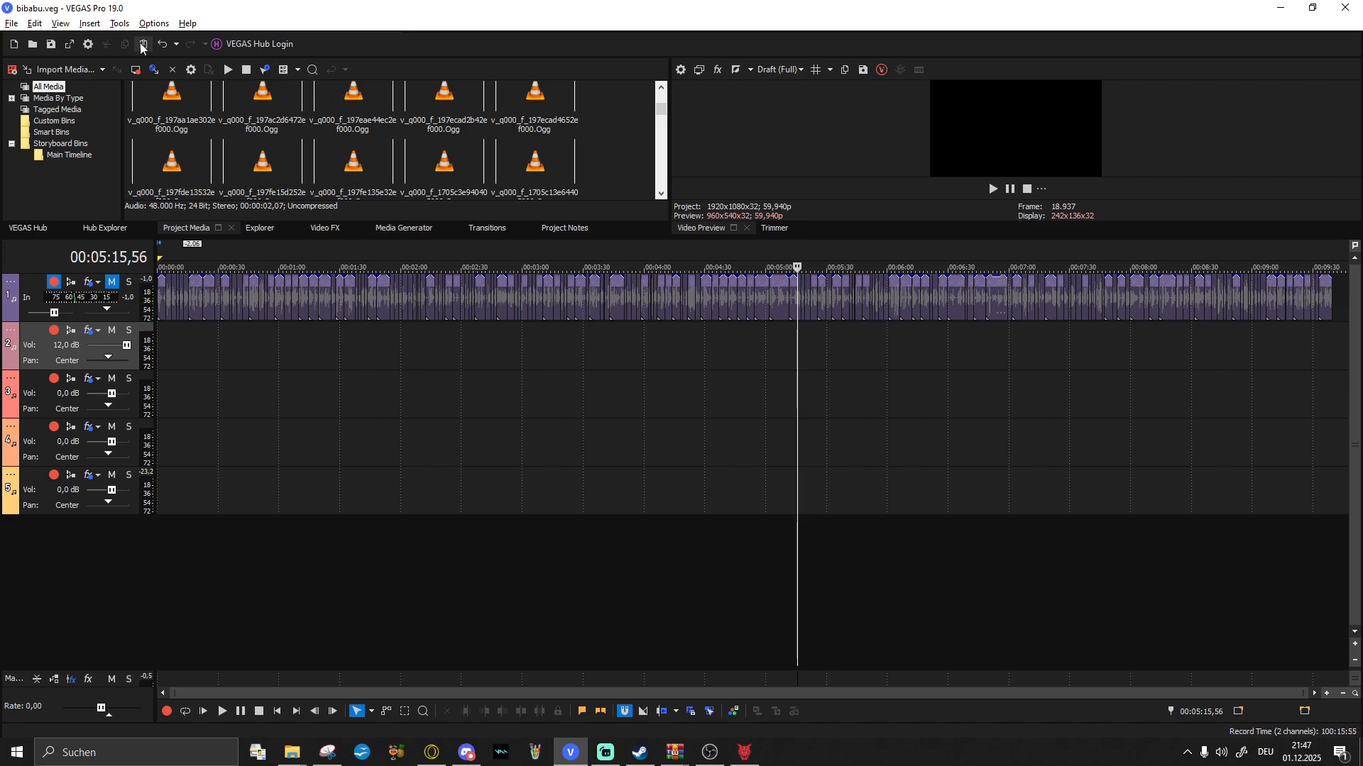
left_click(119, 23)
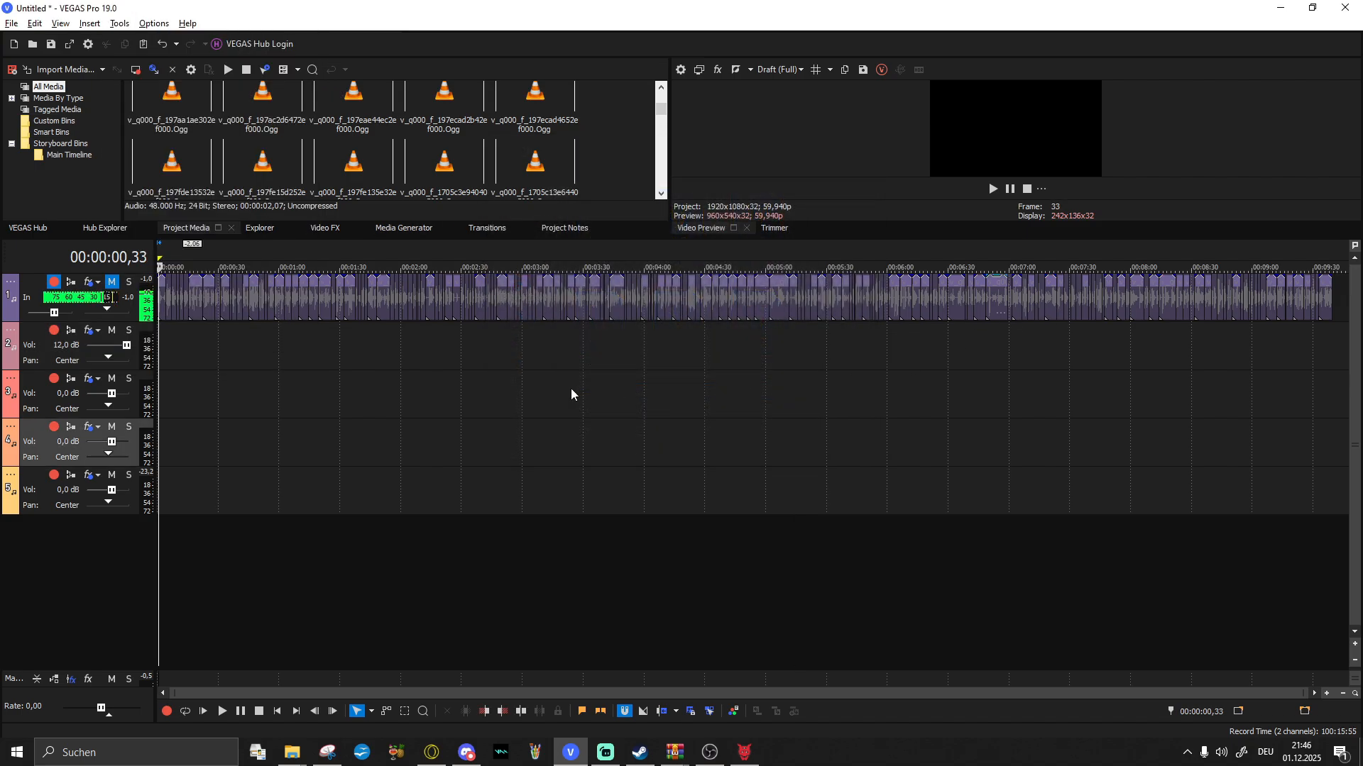
Step: Store the untitled project under the name bibabu in the Videos library and place the cursor at about 5:15 on track 2
key("ctrl+s")
left_click(519, 287)
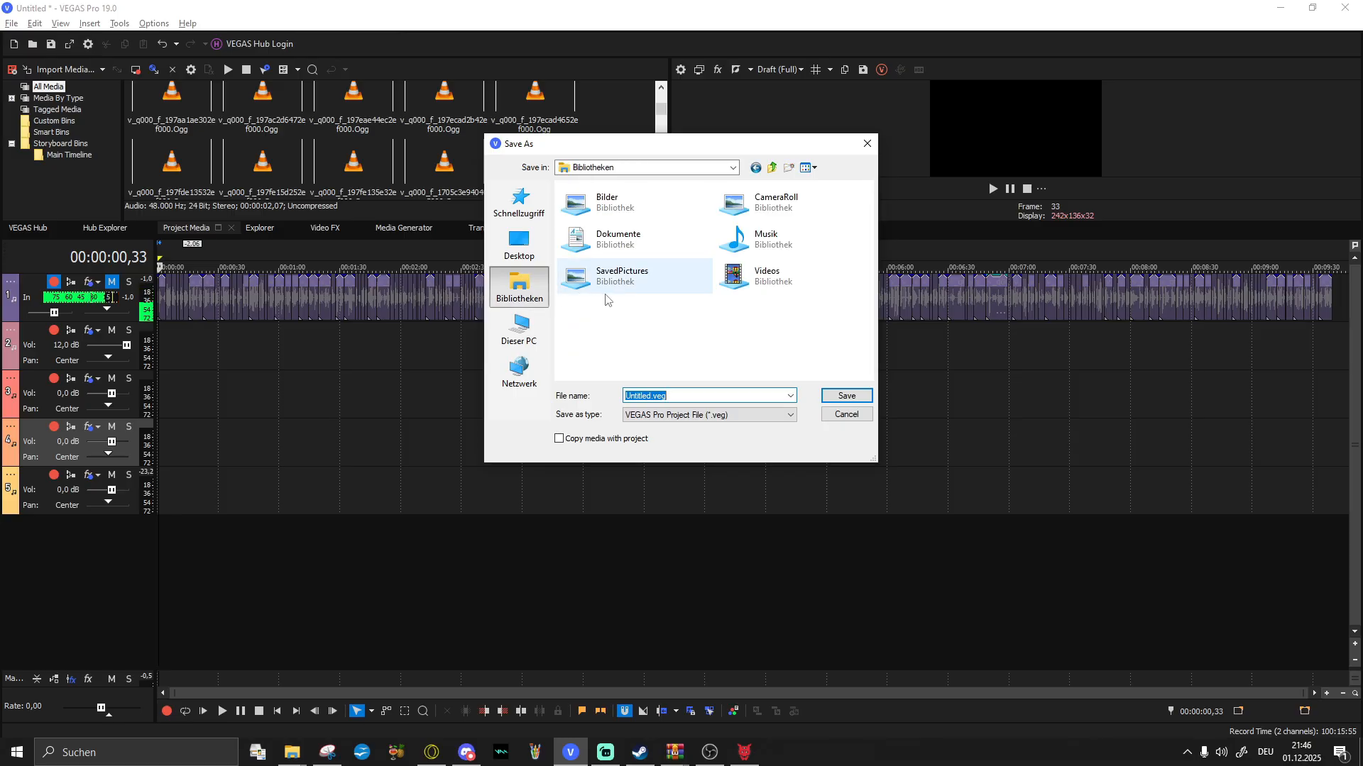
double_click(758, 293)
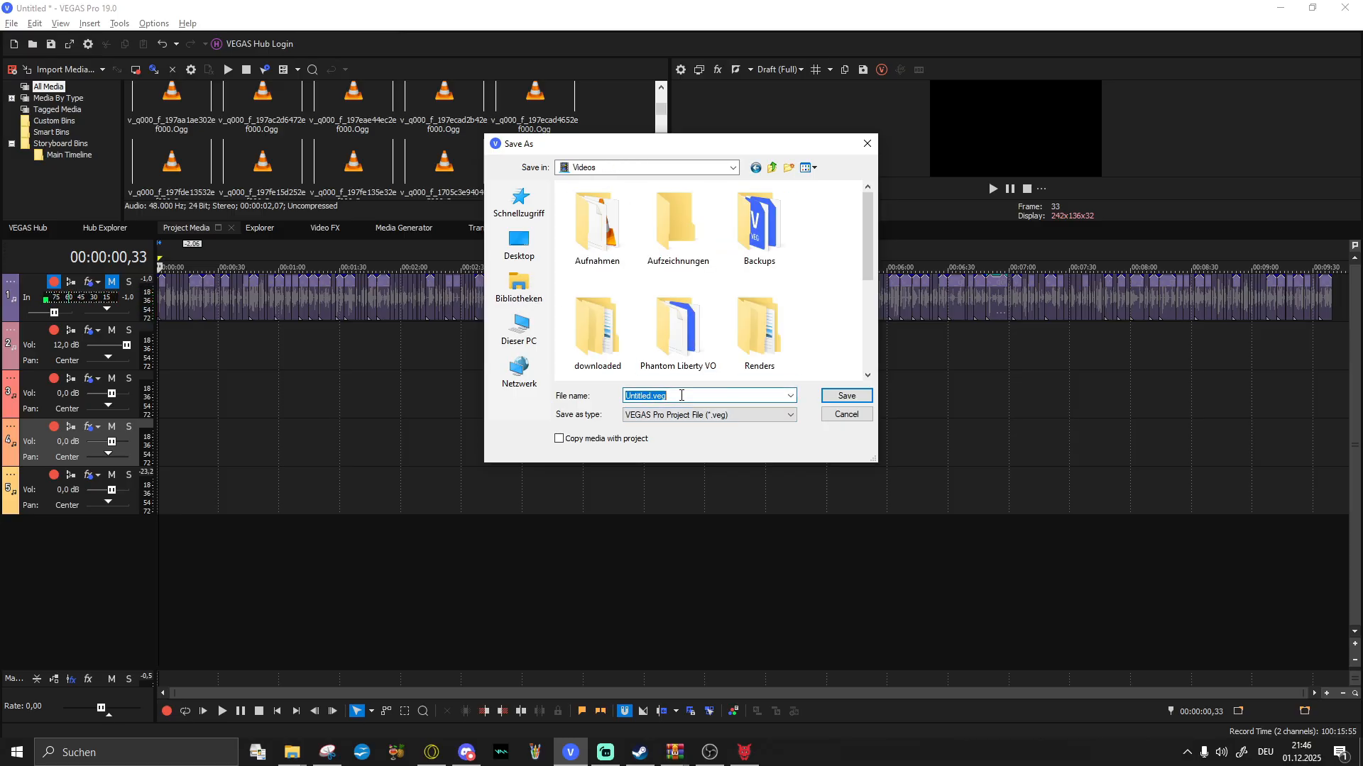
type("bibabu")
key("Return")
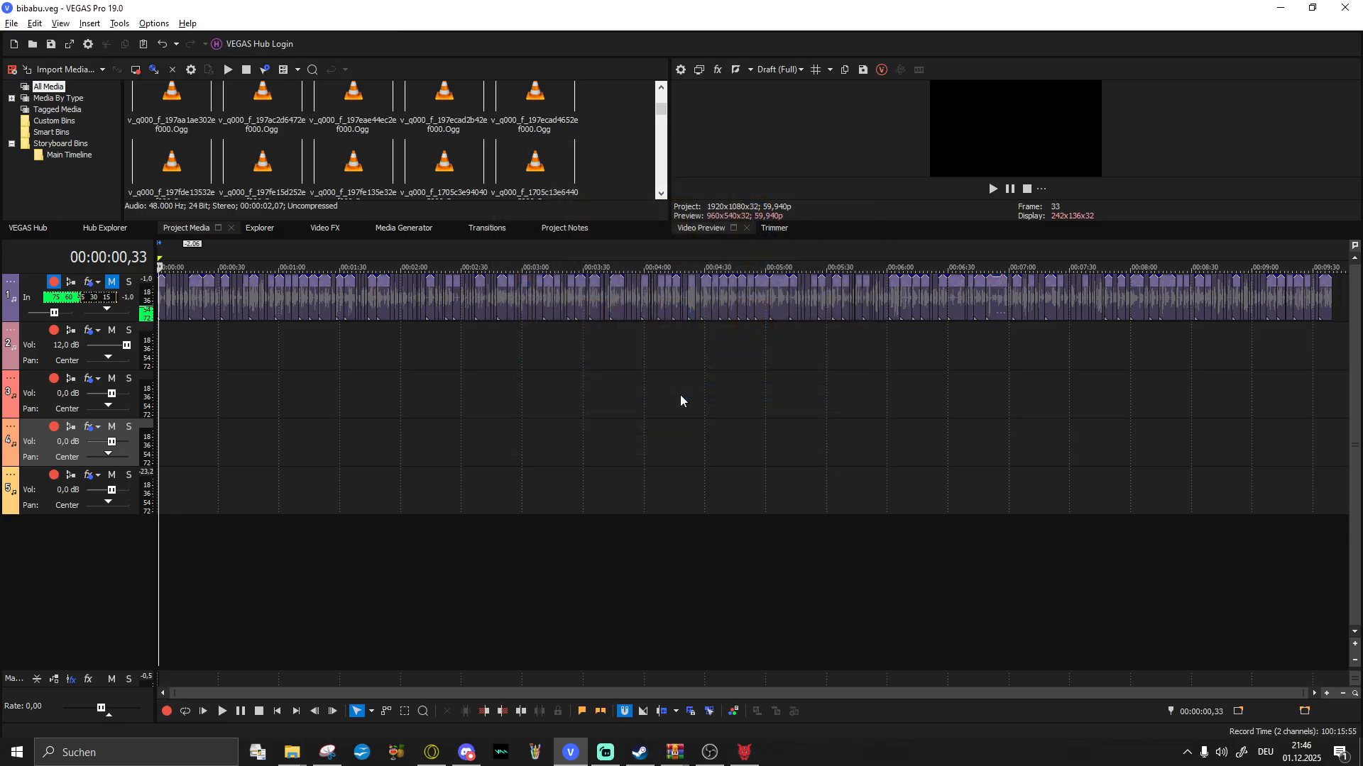
left_click(797, 351)
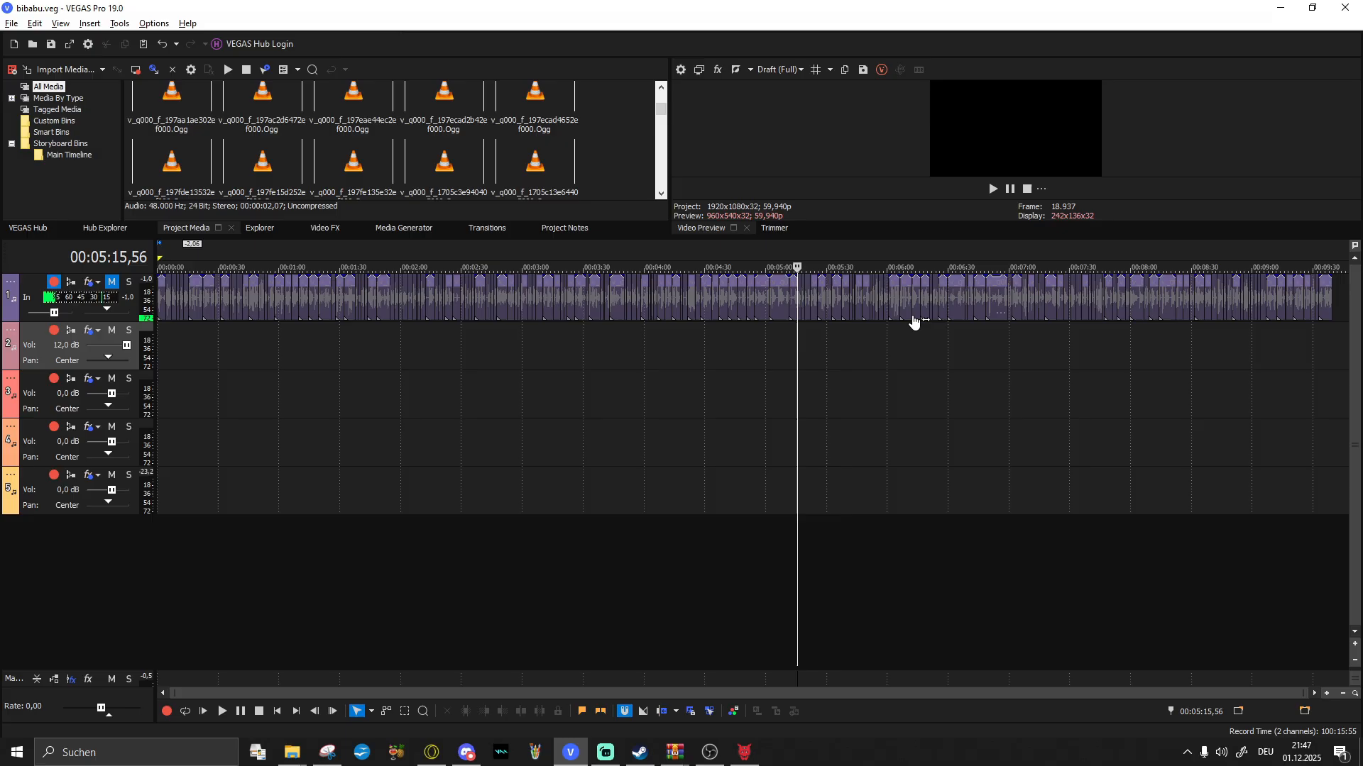
Step: Run the VA Batch Render script to create named regions for the voice clips on track 1
left_click(121, 30)
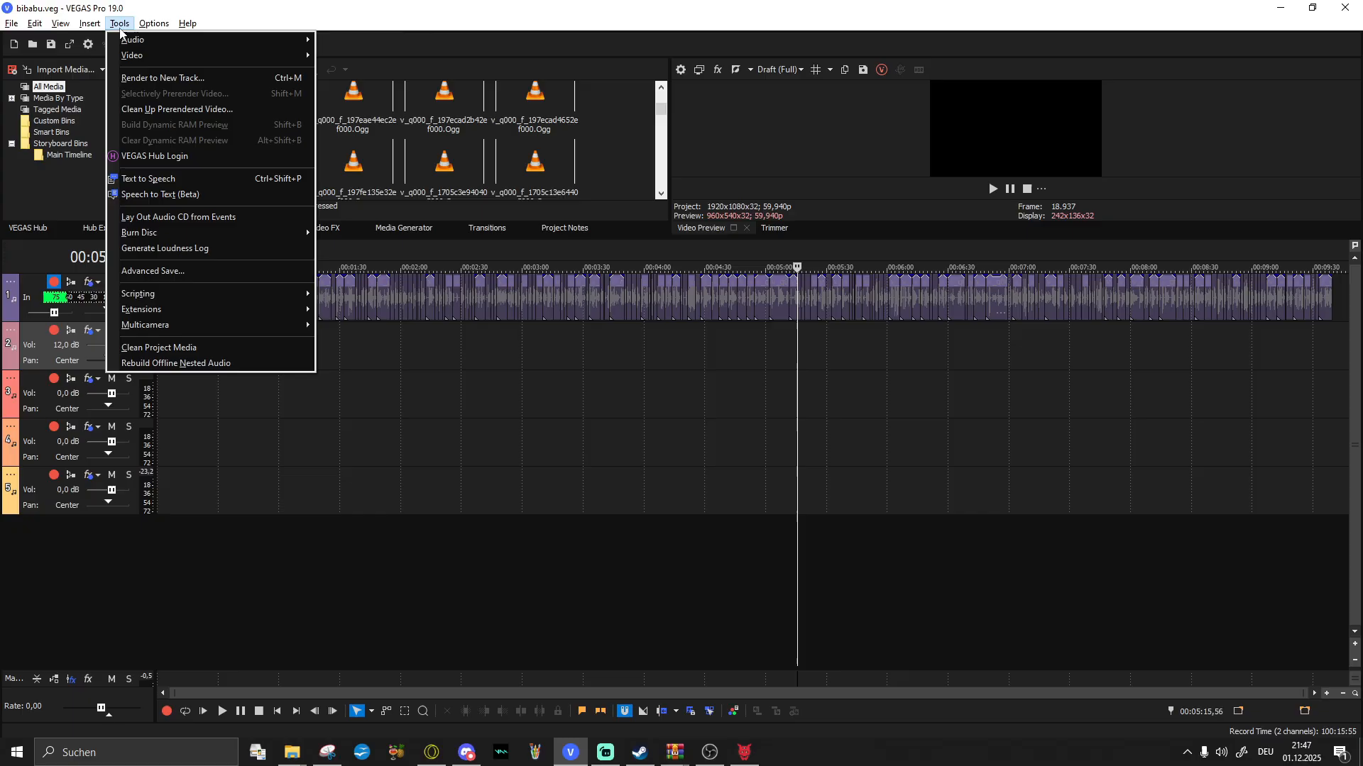
left_click(218, 18)
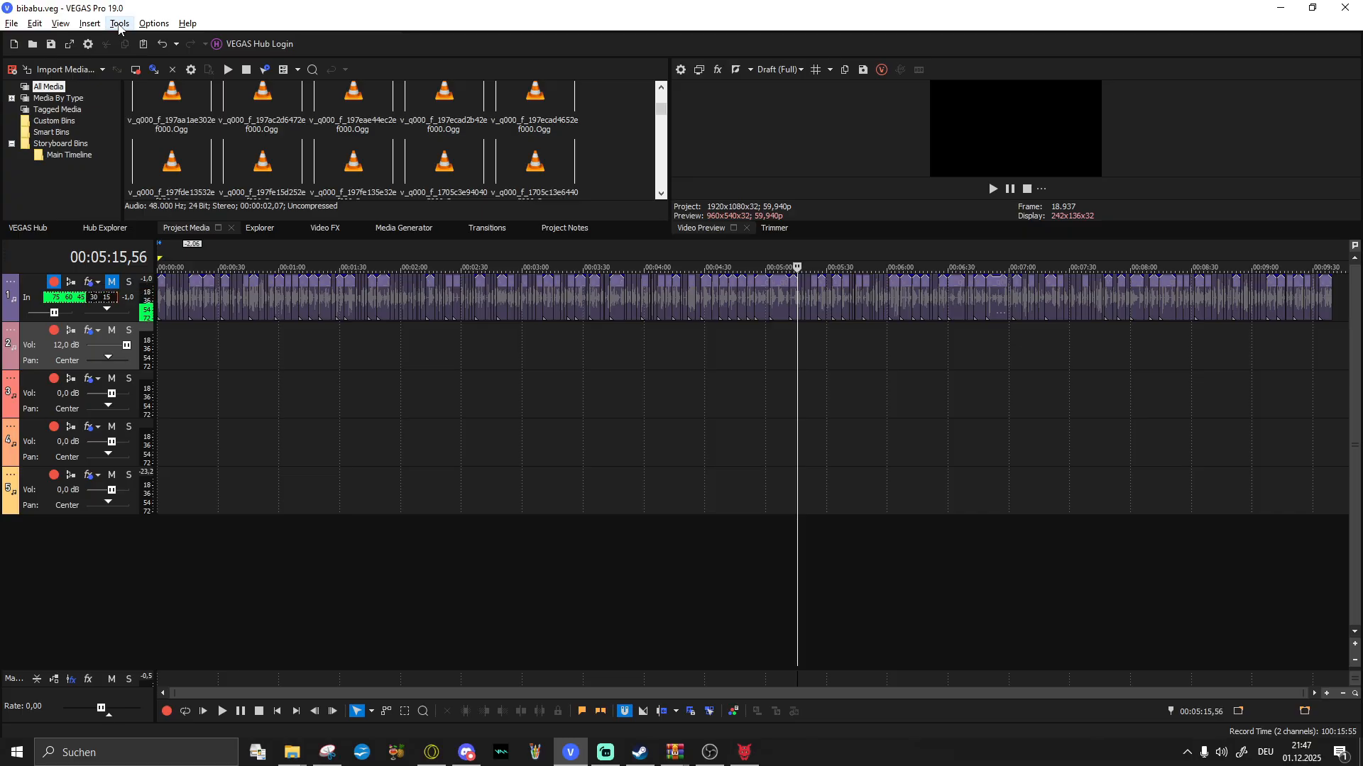
left_click(119, 24)
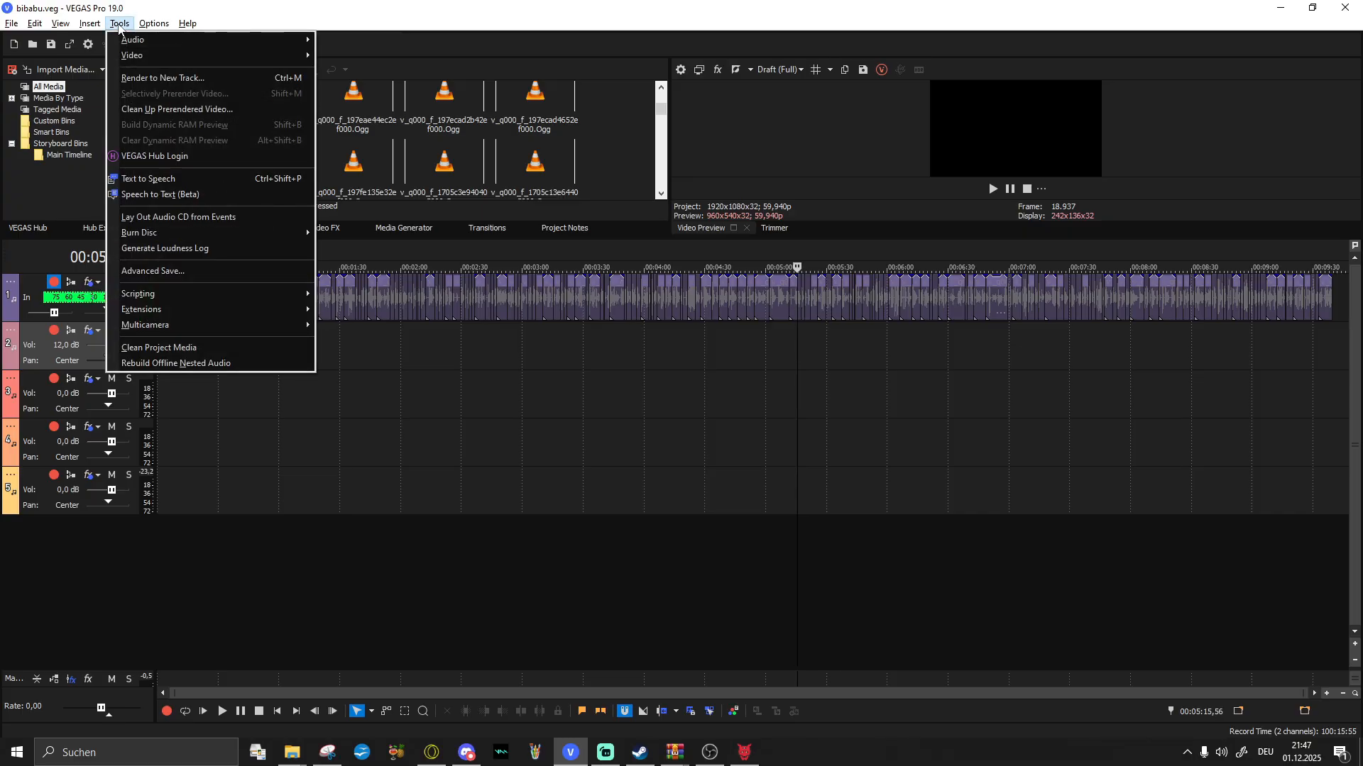
mouse_move(198, 303)
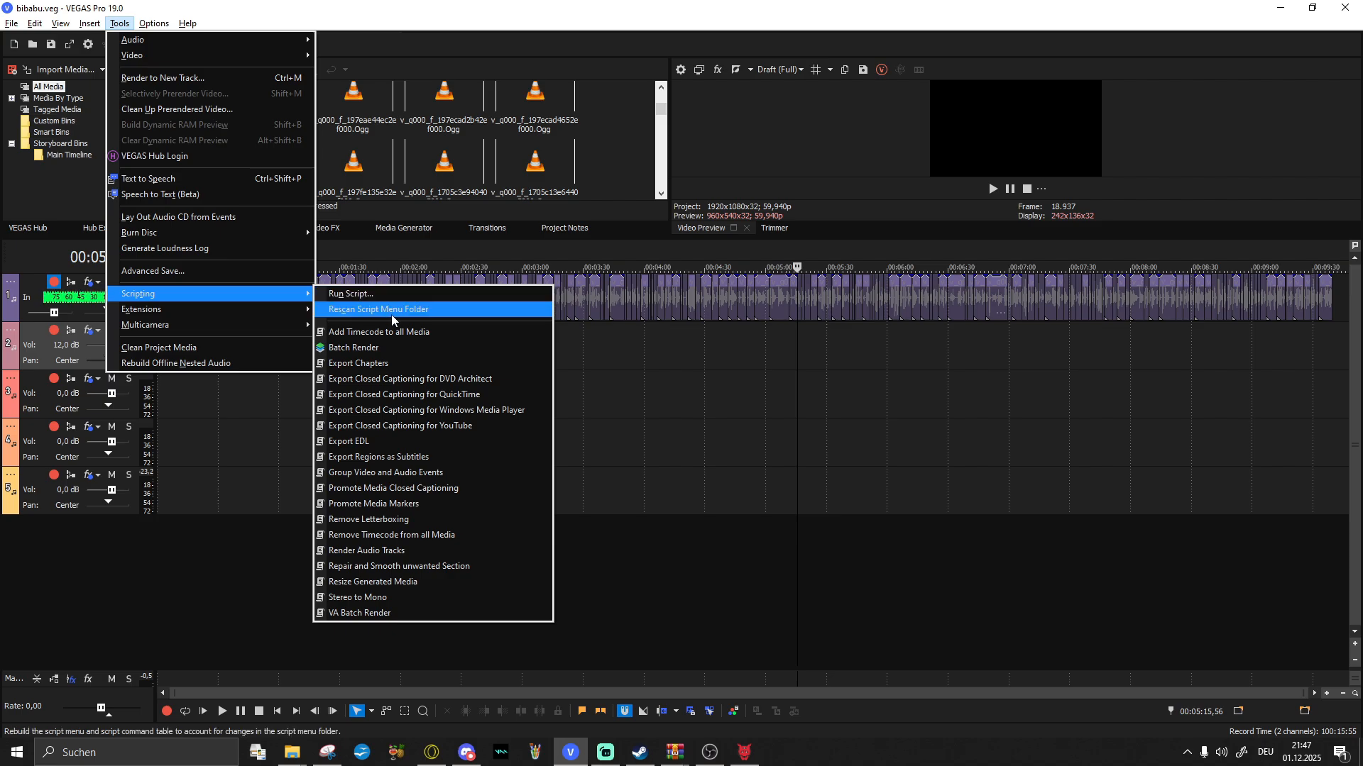
left_click(433, 613)
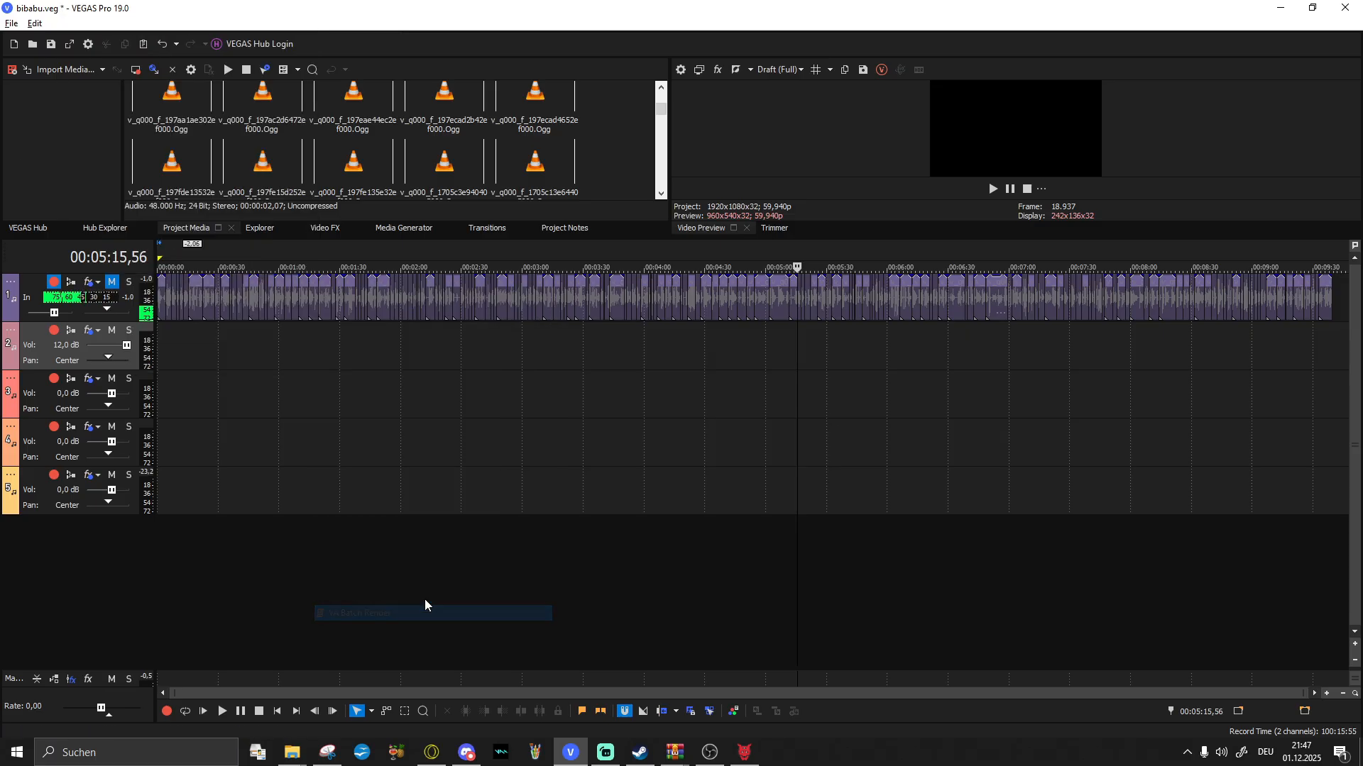
Step: Examine how the named regions line up with the voice clips between about 3:43 and 3:56, and return the cursor to the start
left_click(637, 297)
scroll(637, 296, "up", 3)
scroll(636, 297, "up", 3)
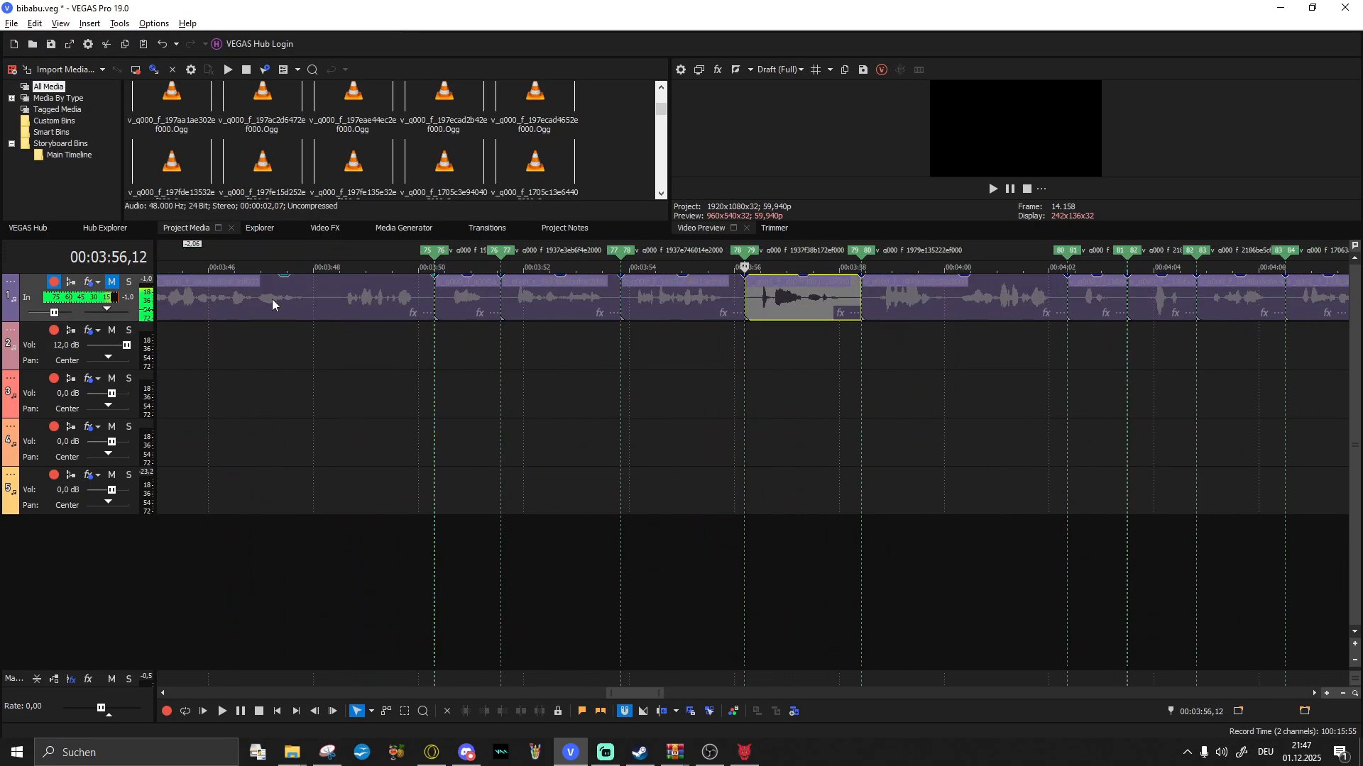
left_click(186, 294)
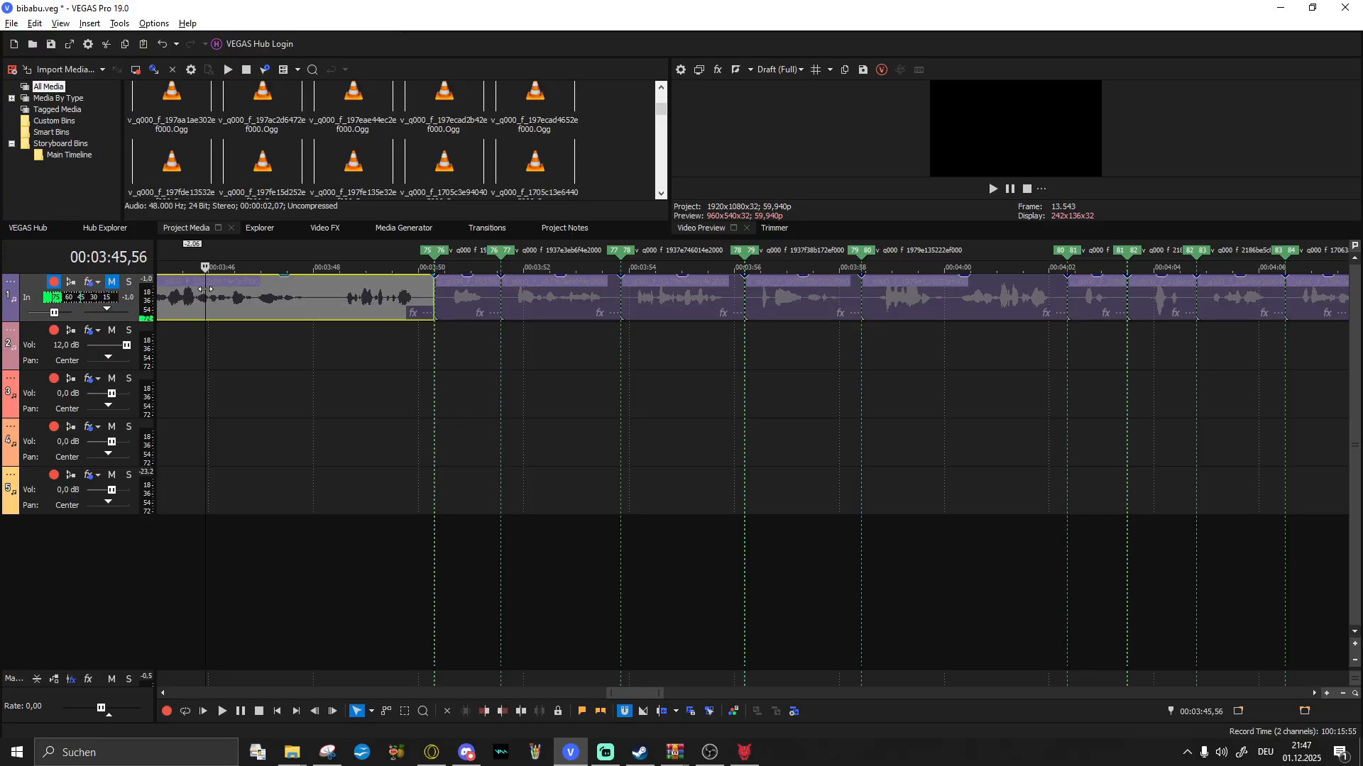
scroll(186, 295, "up", 2)
left_click(478, 289)
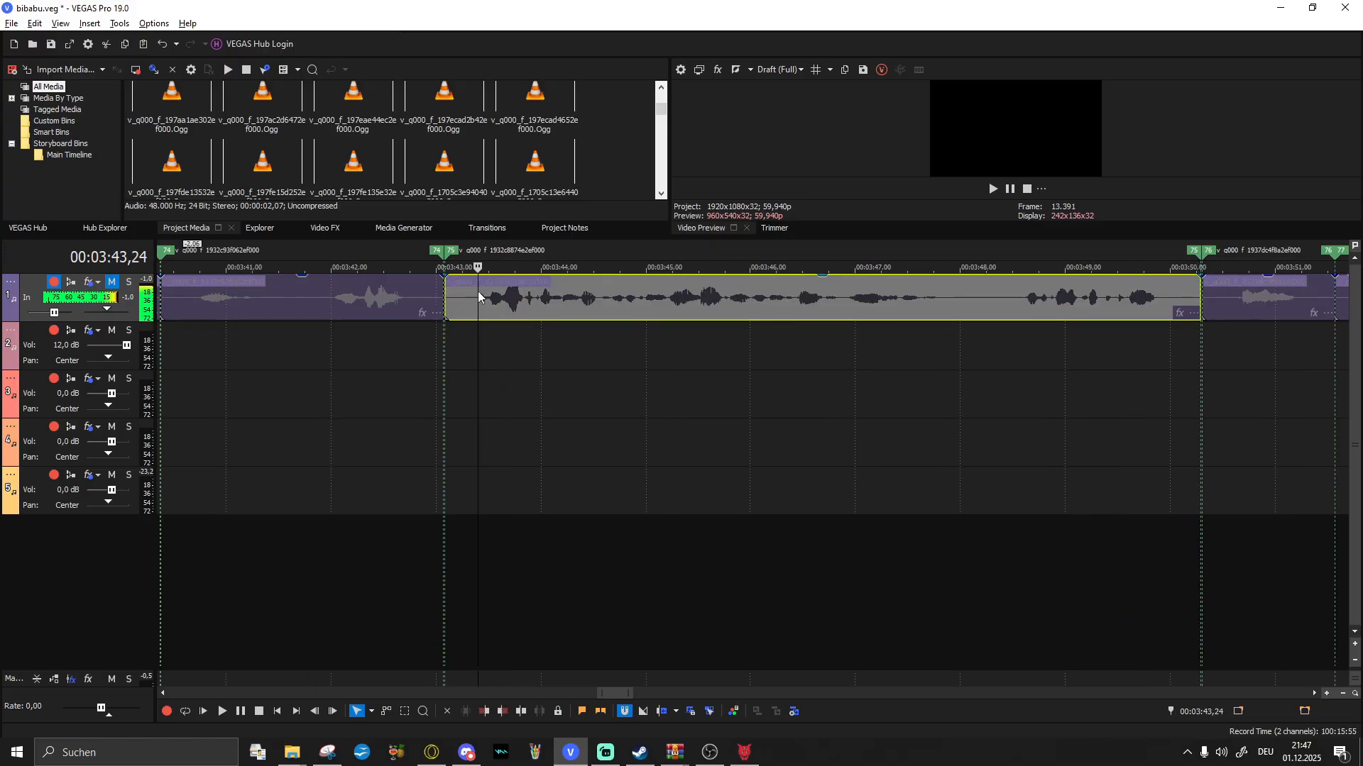
scroll(455, 298, "down", 10)
left_click(158, 351)
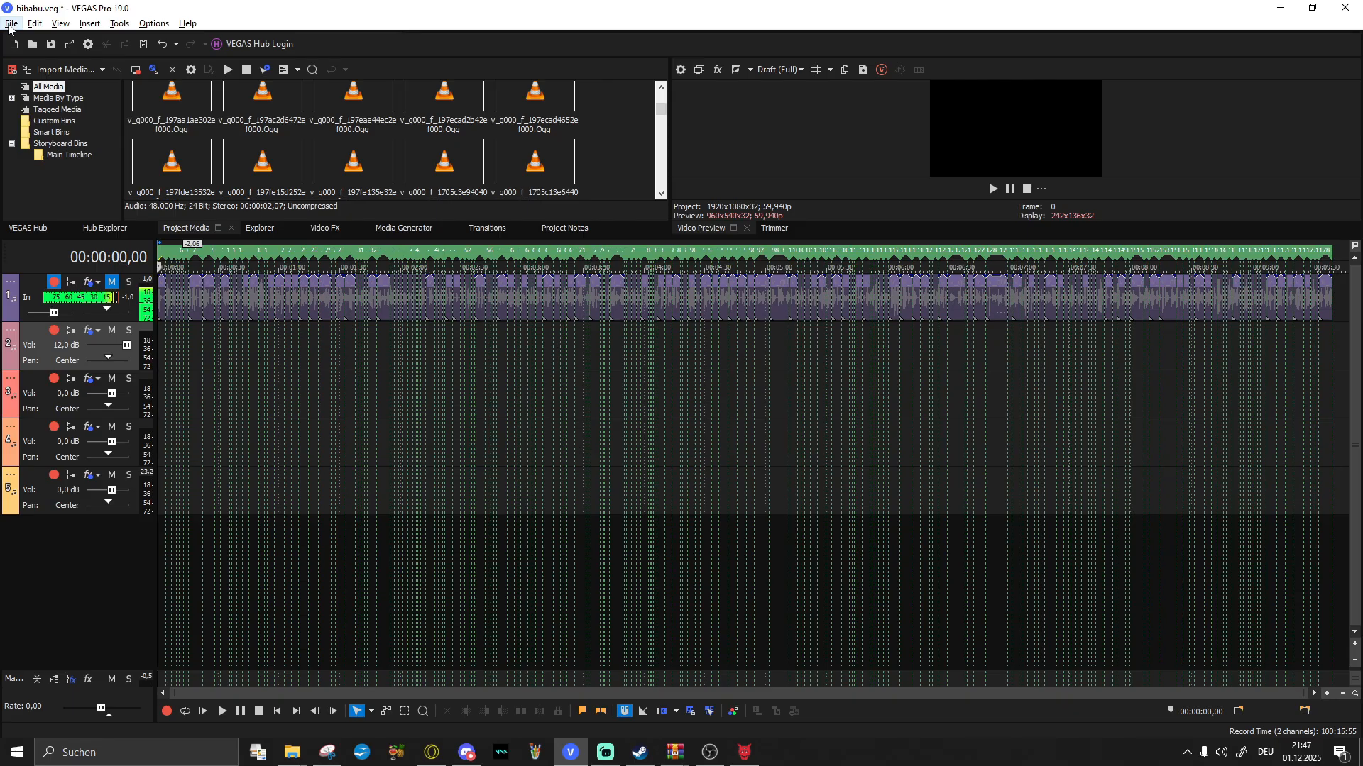
Step: Start the Batch Render script and expand its Wave (Microsoft) render templates
left_click(120, 25)
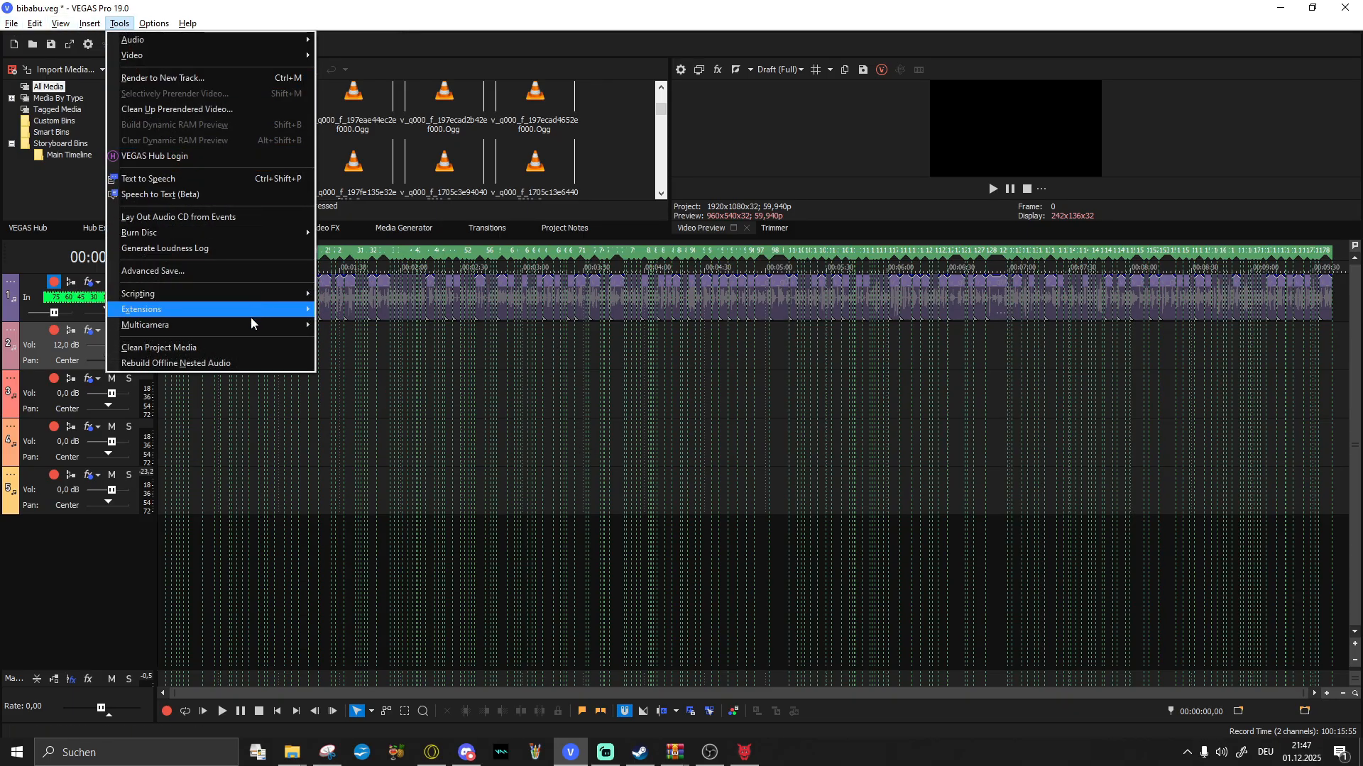
mouse_move(249, 297)
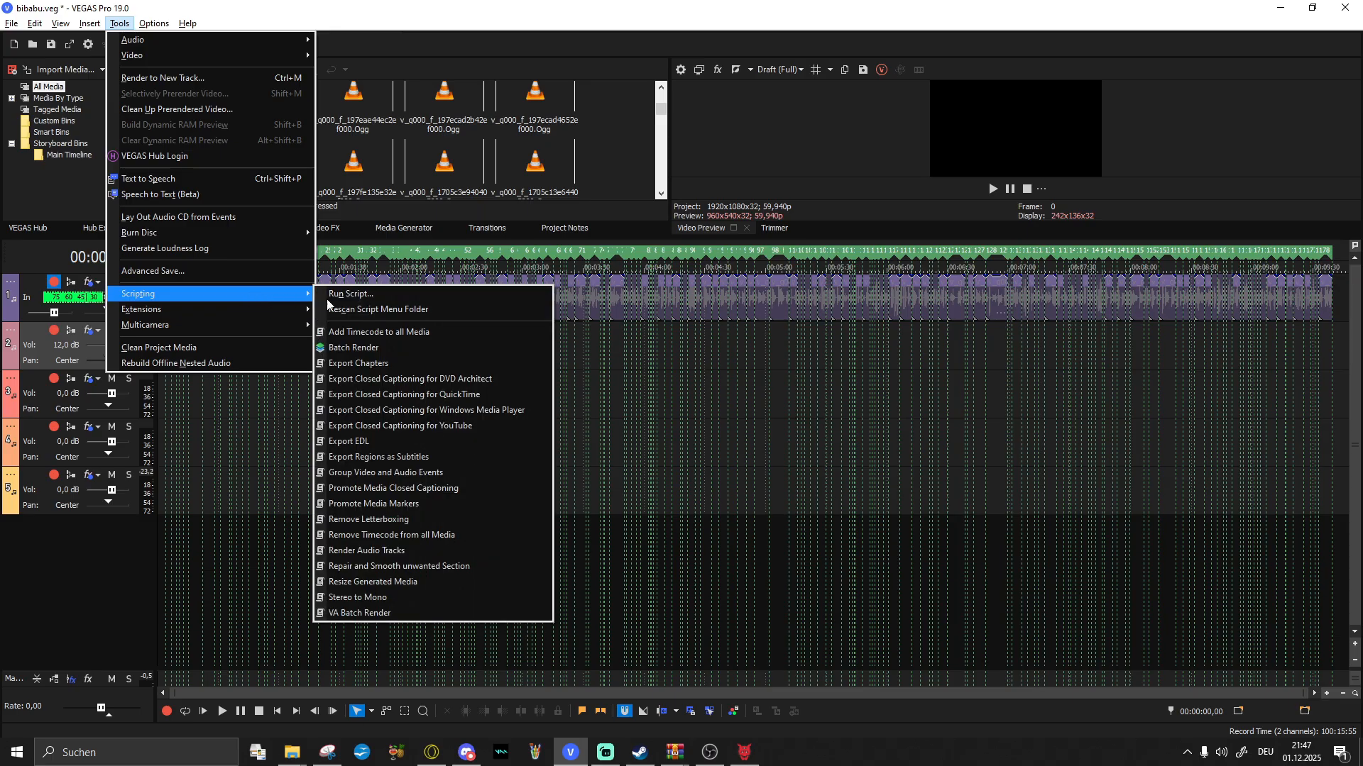
left_click(367, 348)
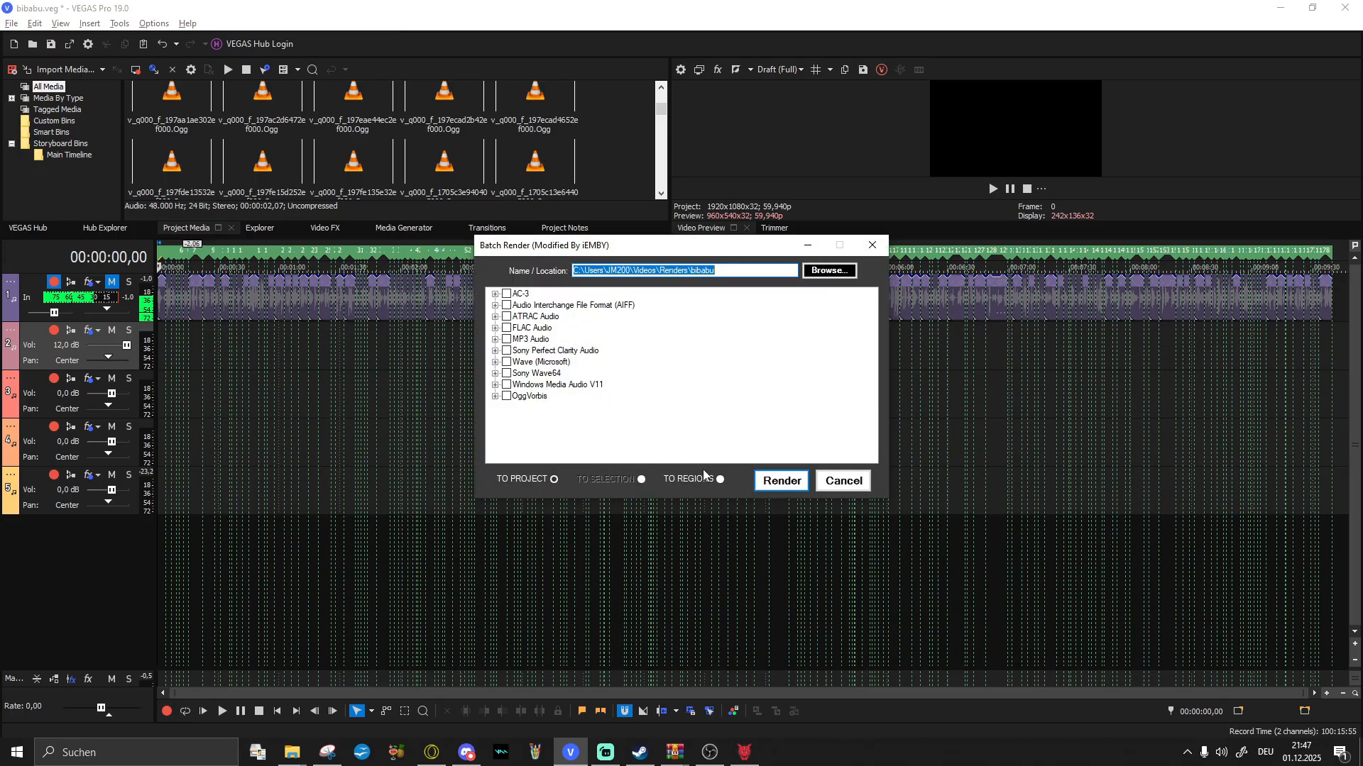
left_click(725, 271)
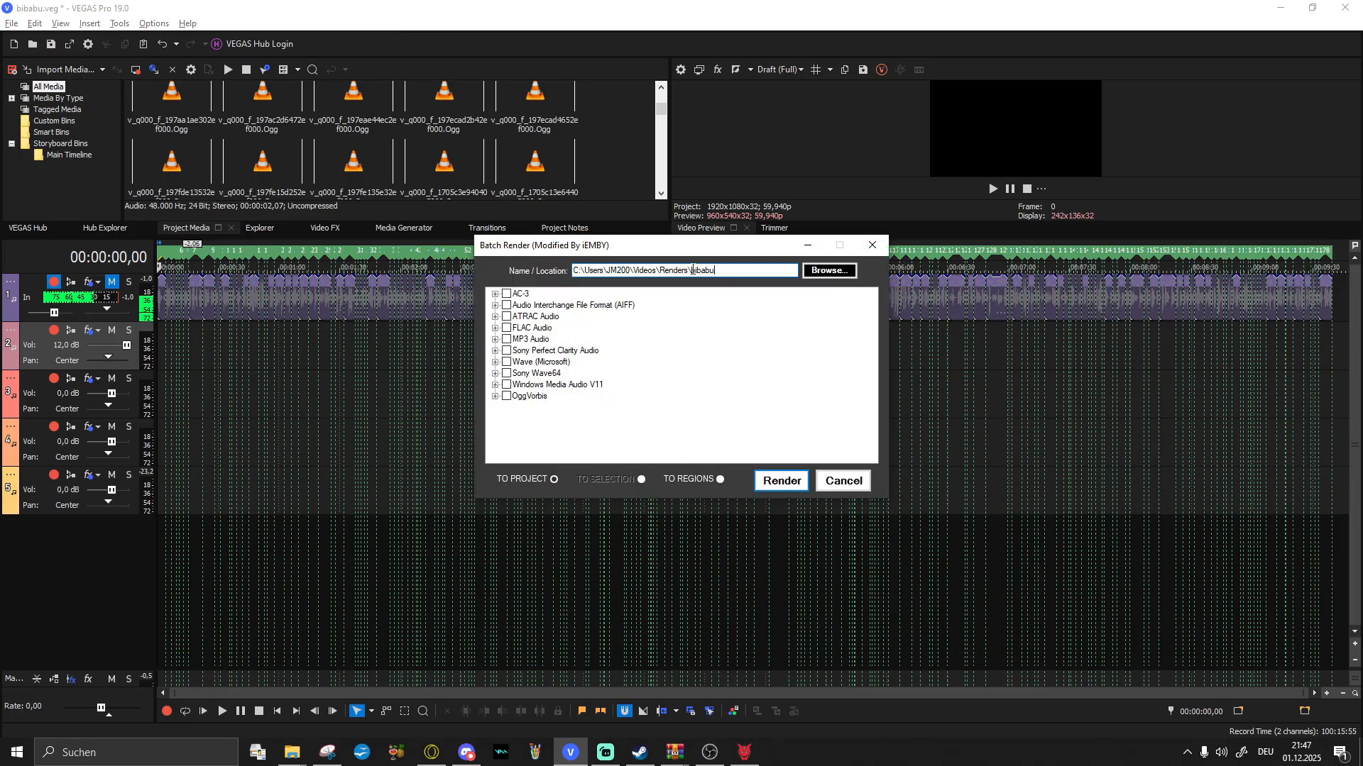
left_click(525, 363)
left_click(495, 363)
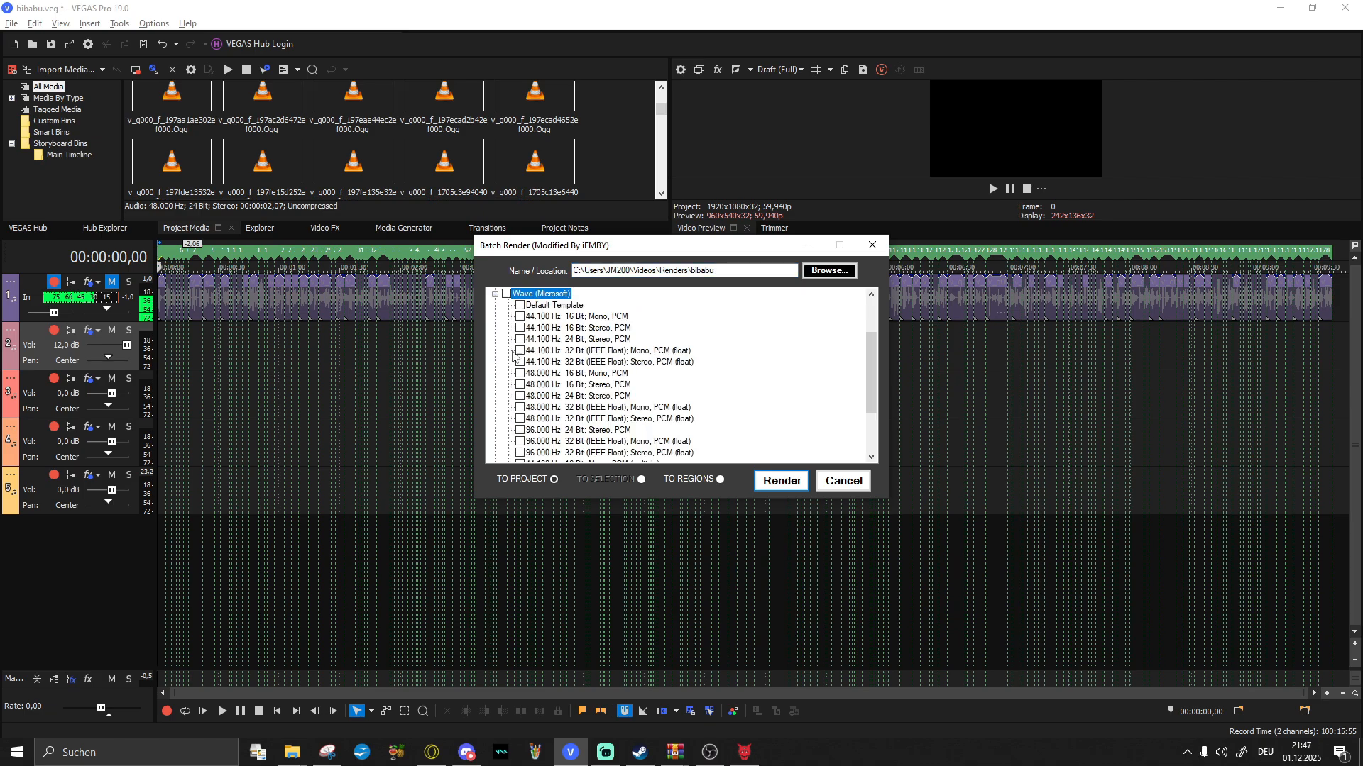
Step: Limit the Wave templates to VA Render, set rendering to regions, and start the render, closing the region check
scroll(542, 338, "down", 3)
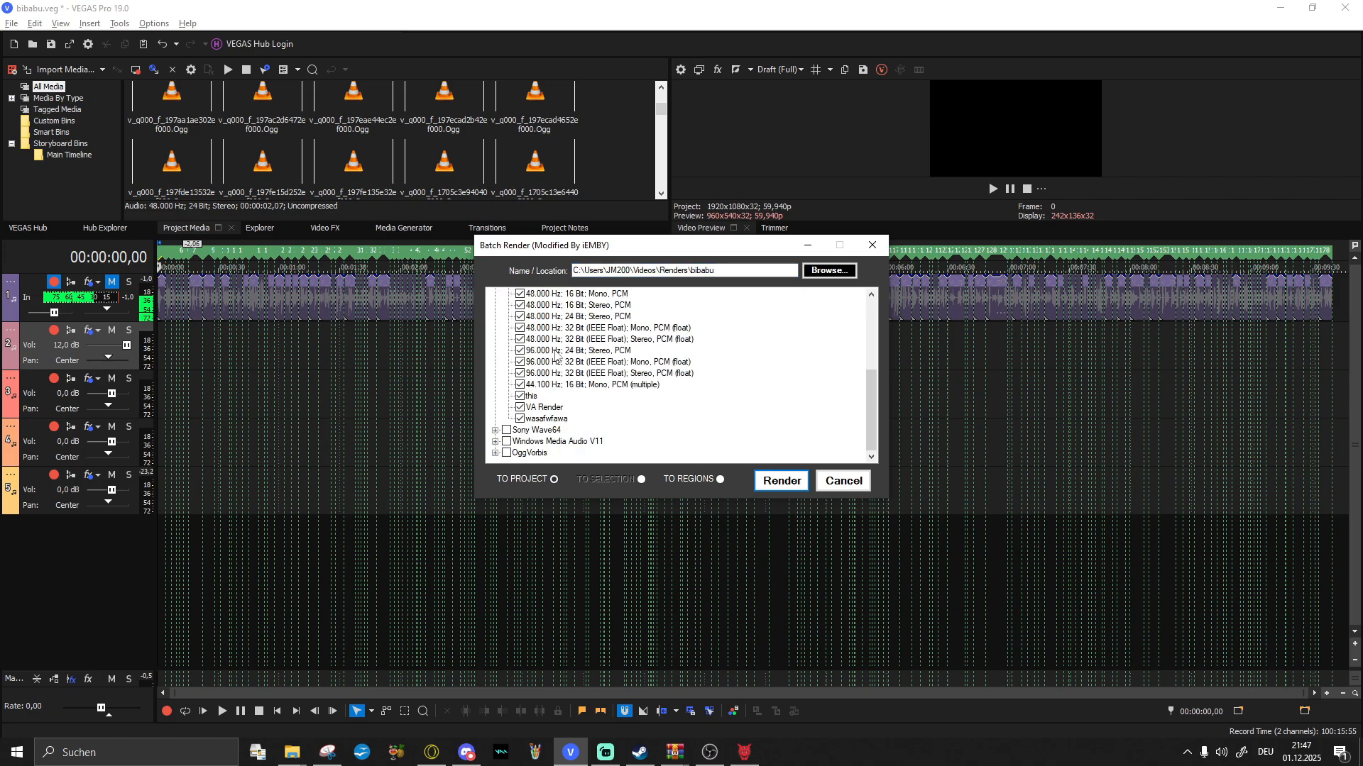
scroll(566, 403, "up", 3)
scroll(550, 384, "down", 3)
scroll(548, 395, "up", 4)
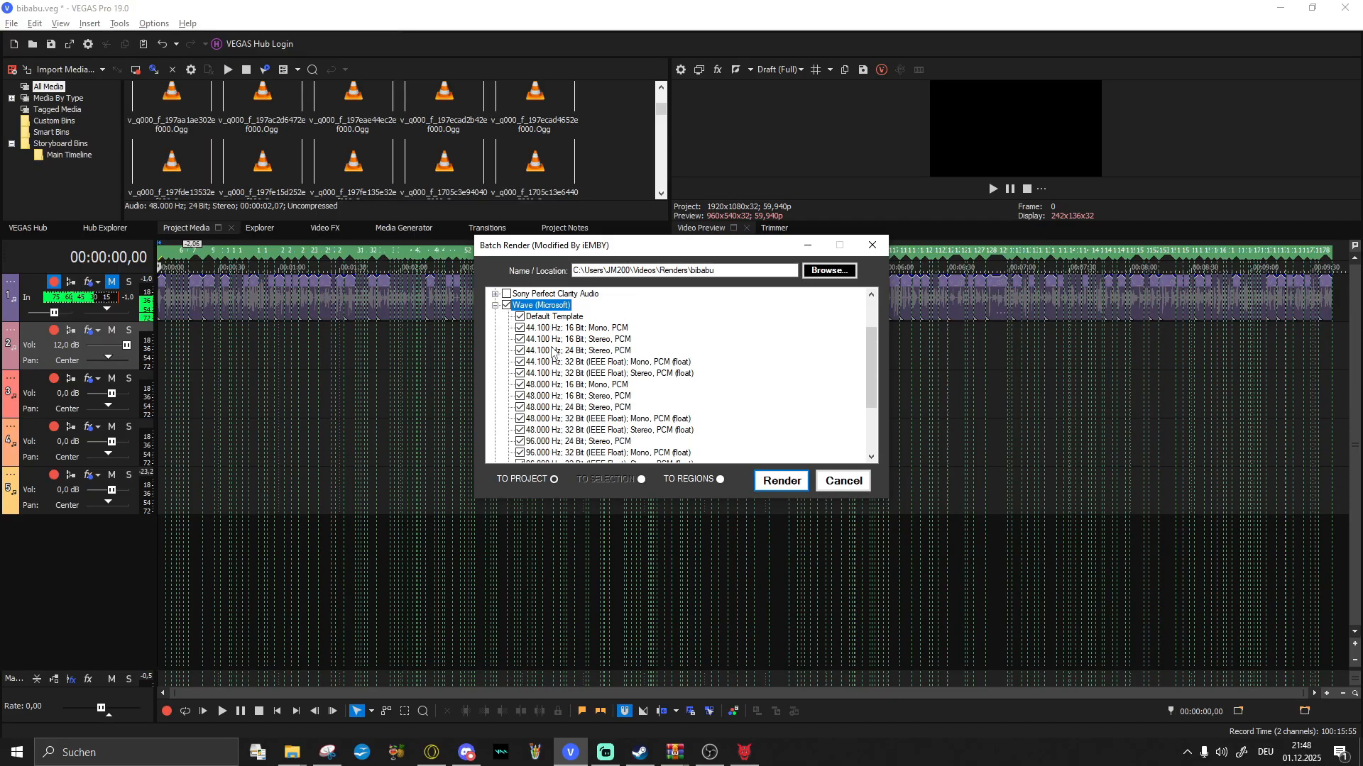
left_click(506, 305)
scroll(548, 357, "down", 3)
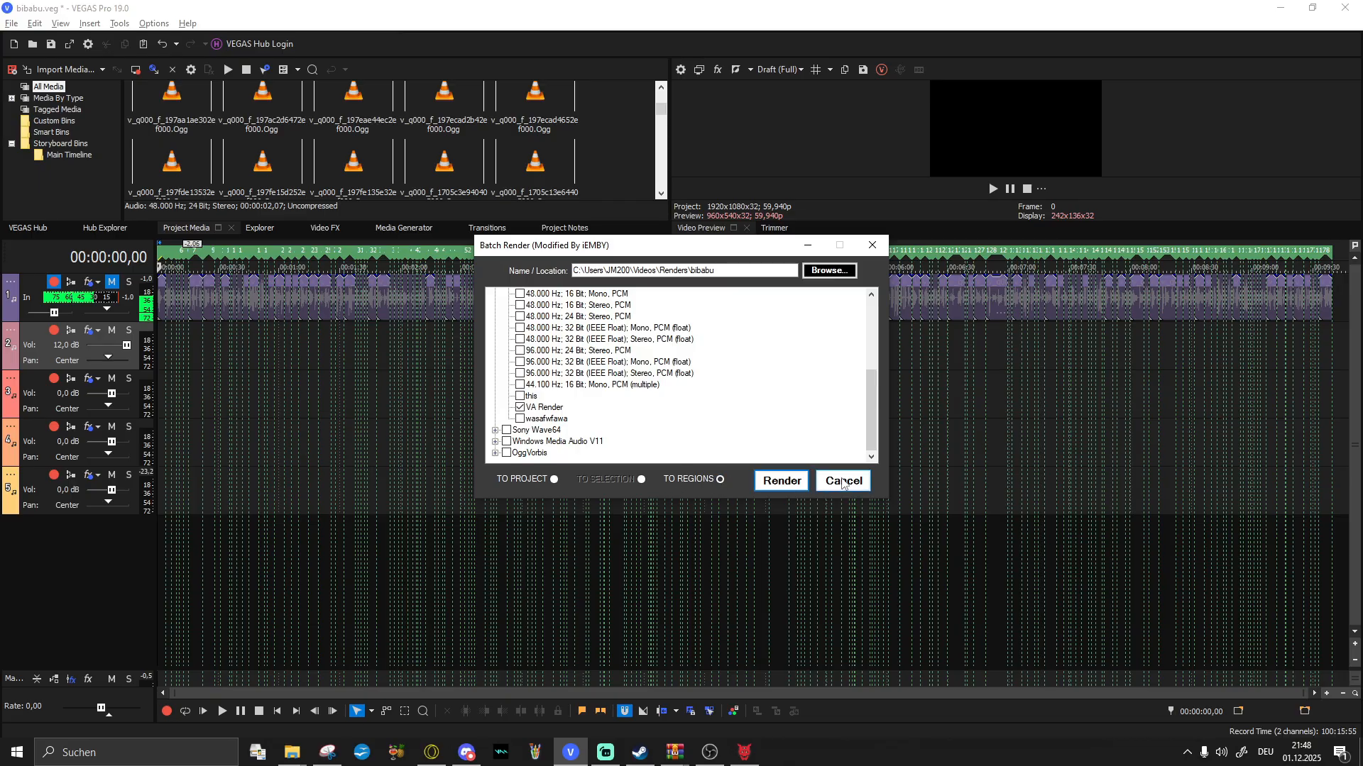
left_click(792, 486)
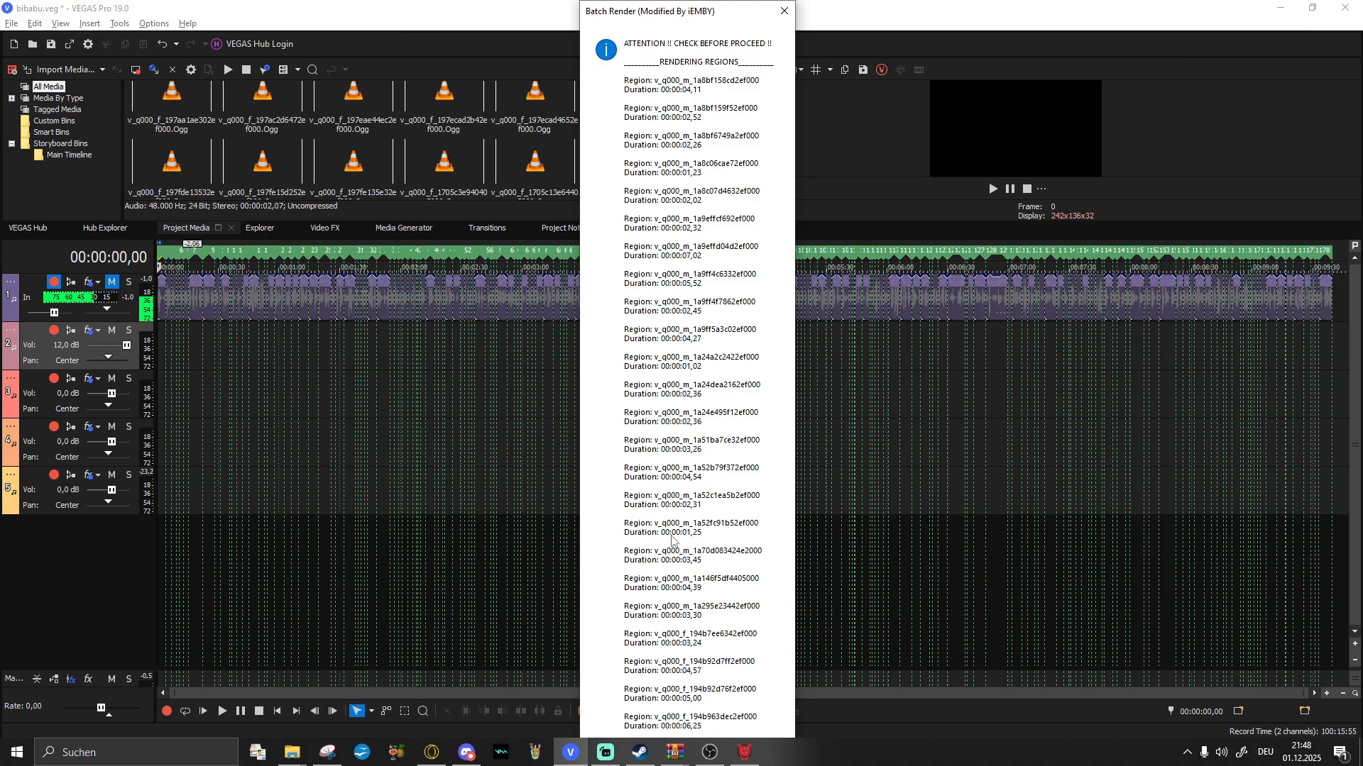
key("Escape")
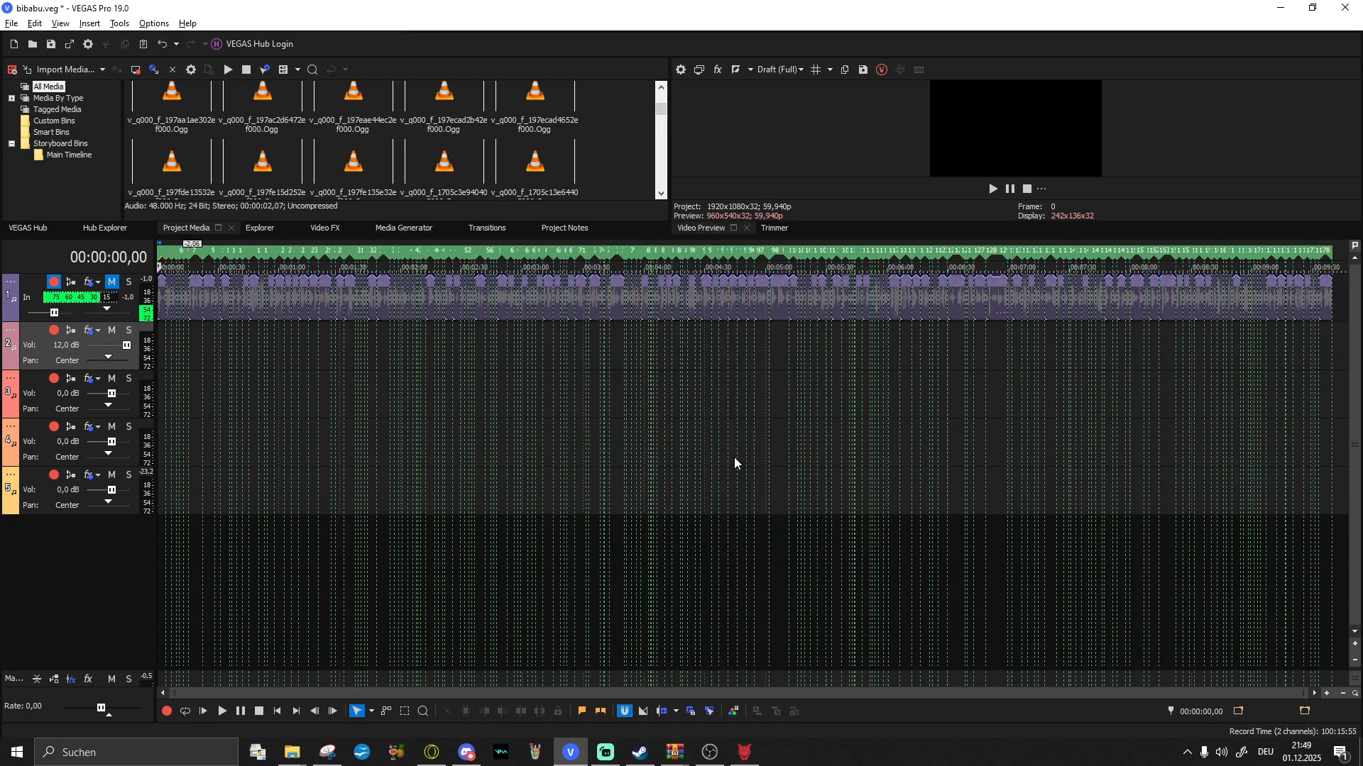
Step: Switch to the desktop, open the Renders folder in Videos, and launch the Wwise Launcher
right_click(898, 753)
left_click(936, 670)
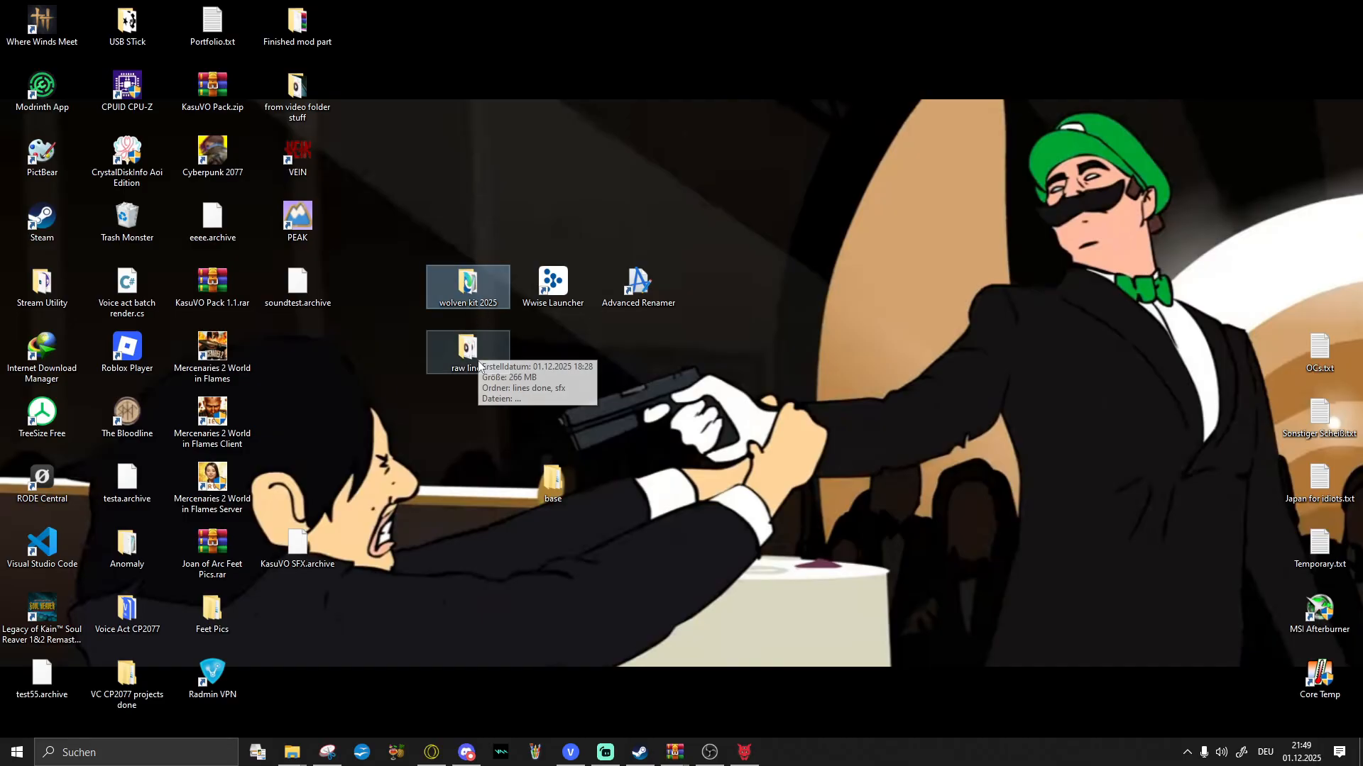
double_click(157, 675)
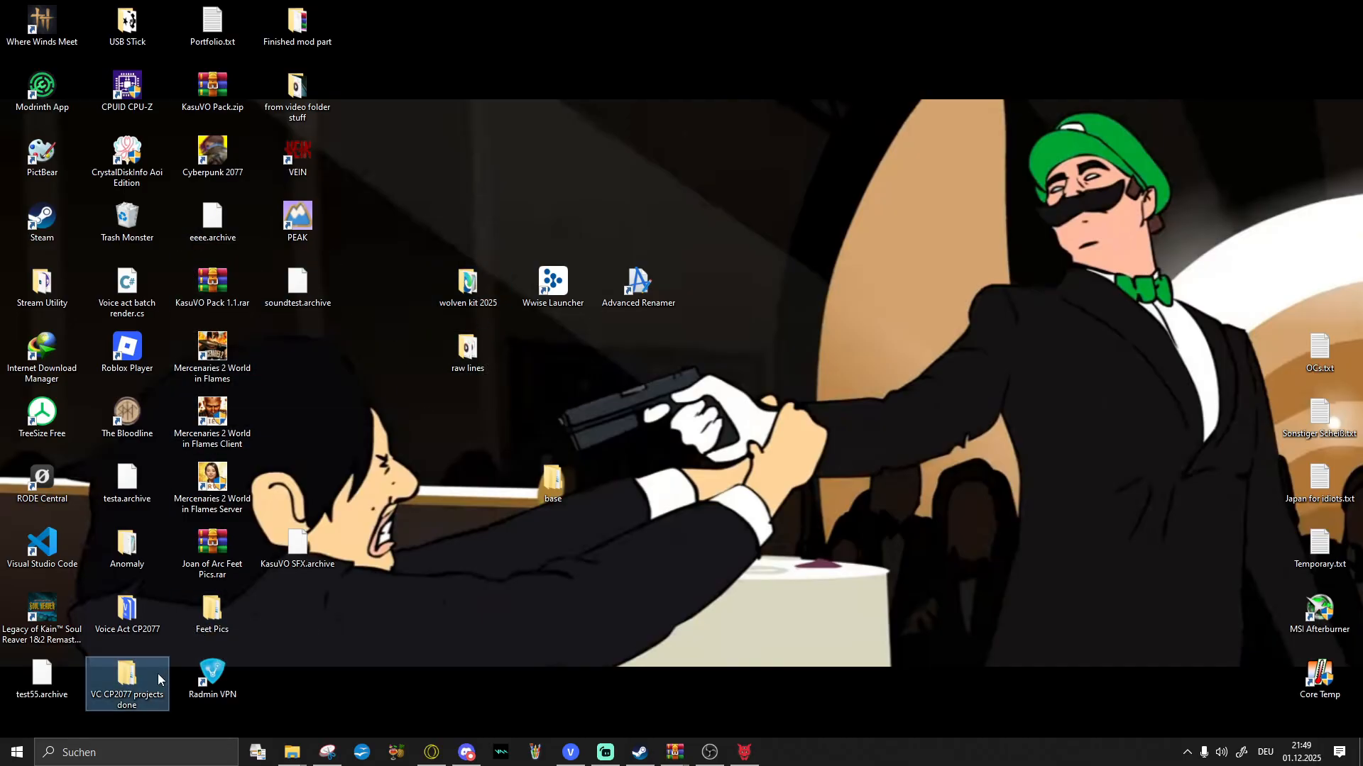
left_click(988, 20)
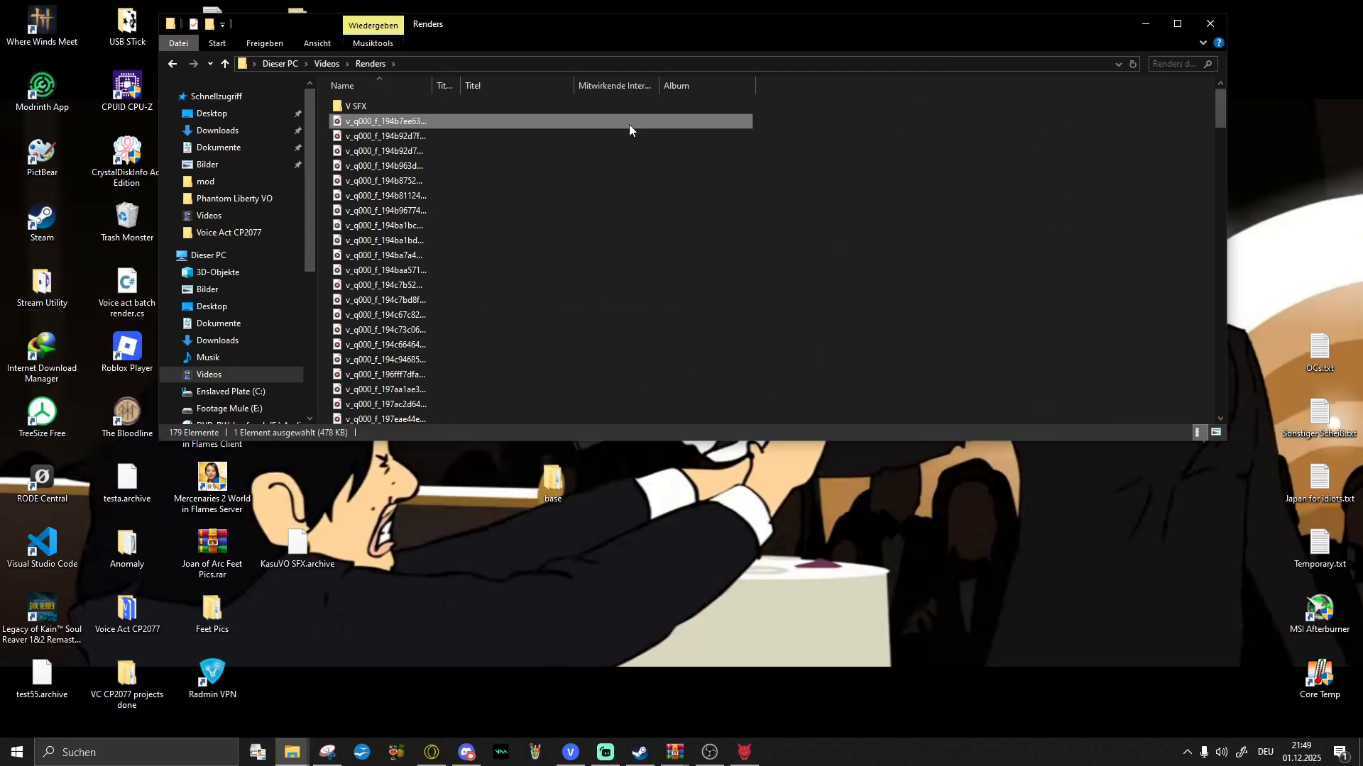
left_click_drag(662, 27, 649, 347)
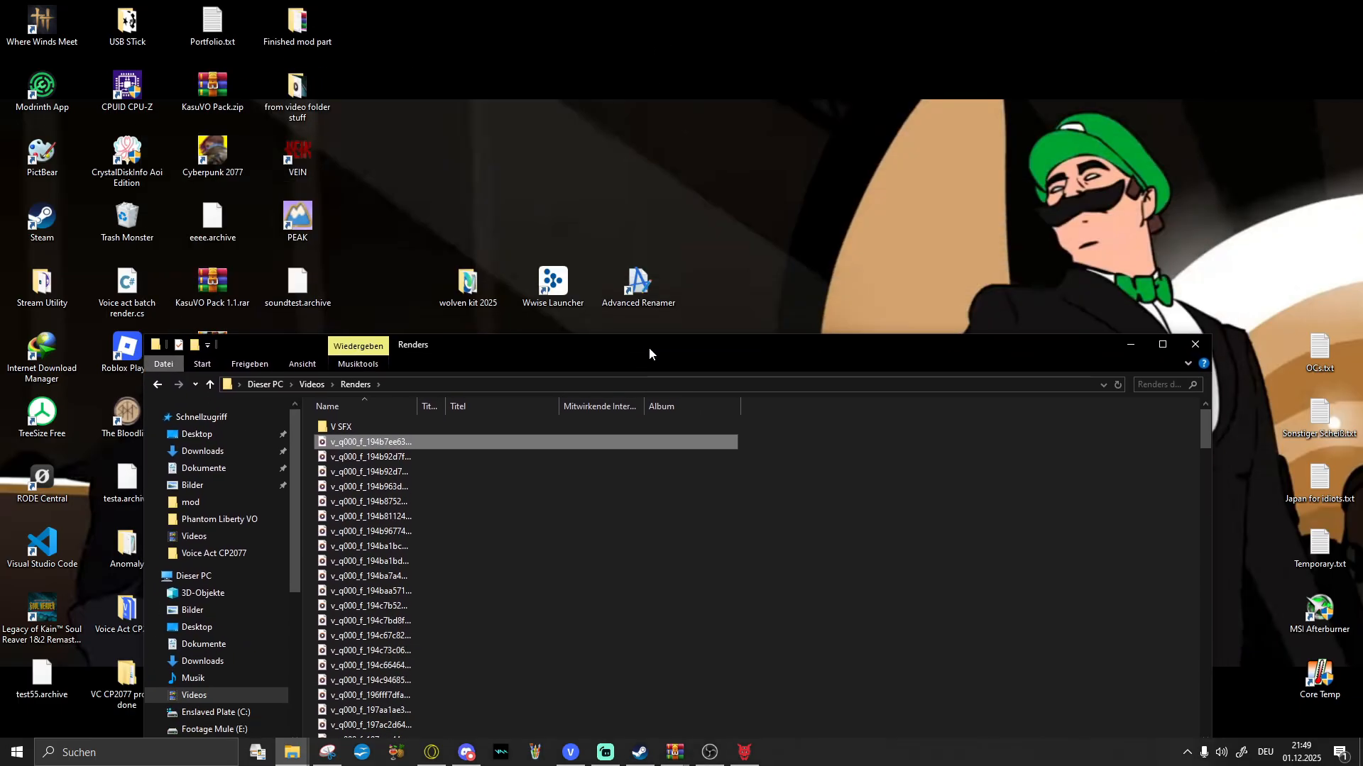
double_click(550, 300)
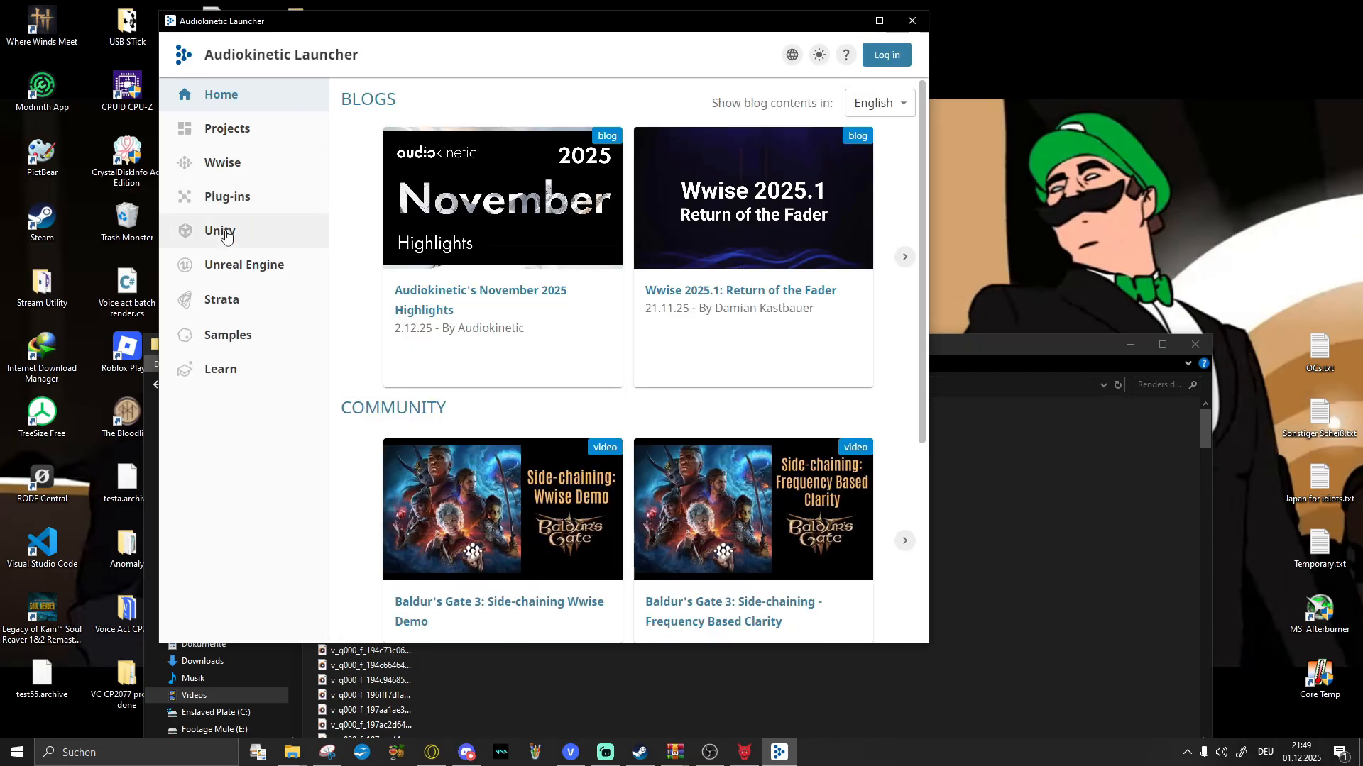
Step: Examine the installed Wwise versions, including 2022.1.8, and list all major versions and releases offered for installation
left_click(226, 162)
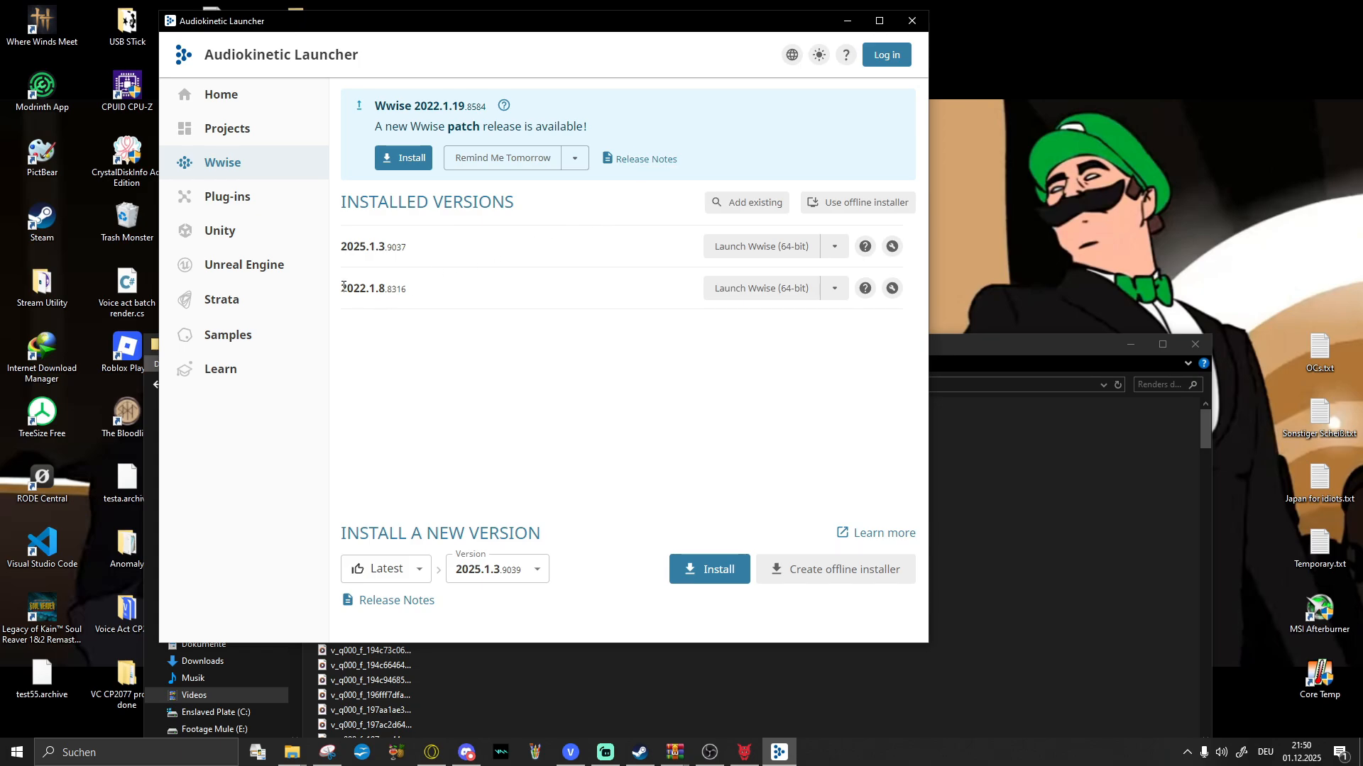
left_click_drag(342, 286, 406, 288)
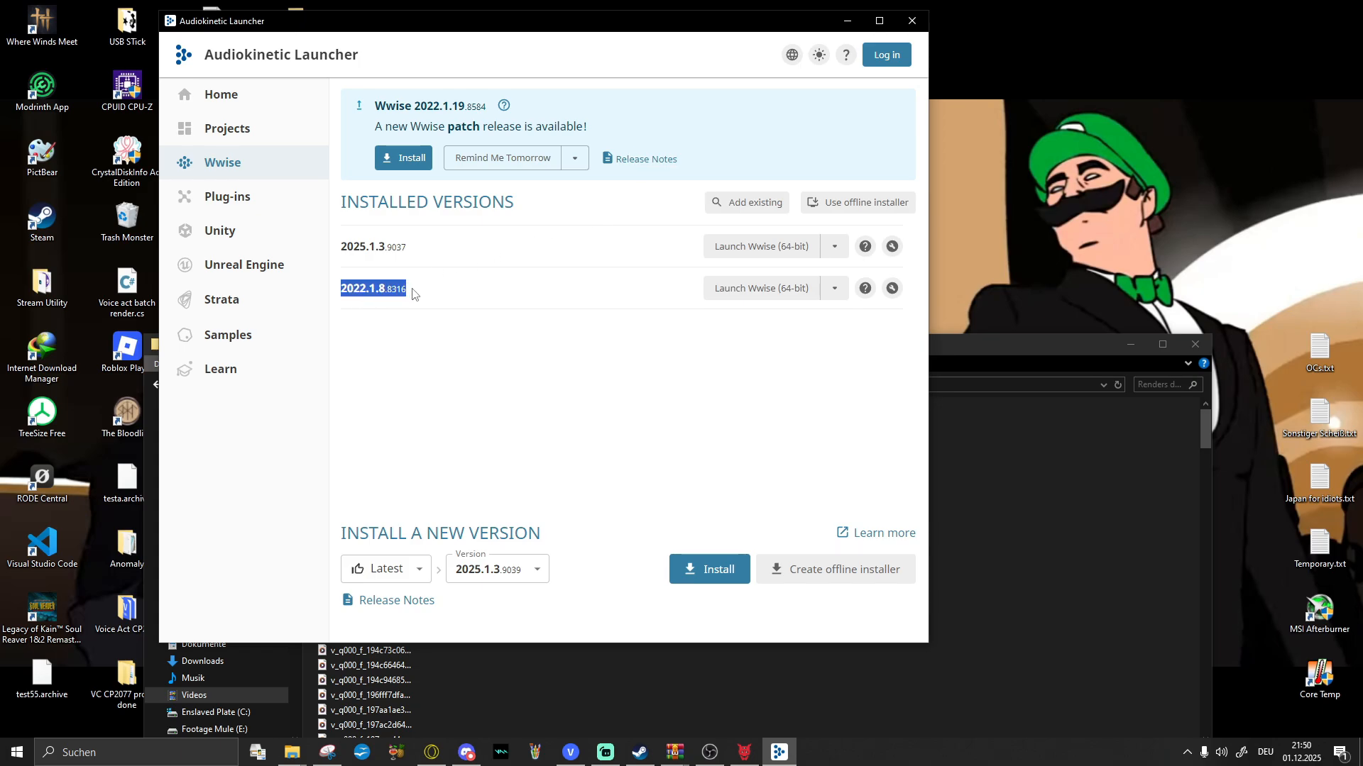
left_click(428, 313)
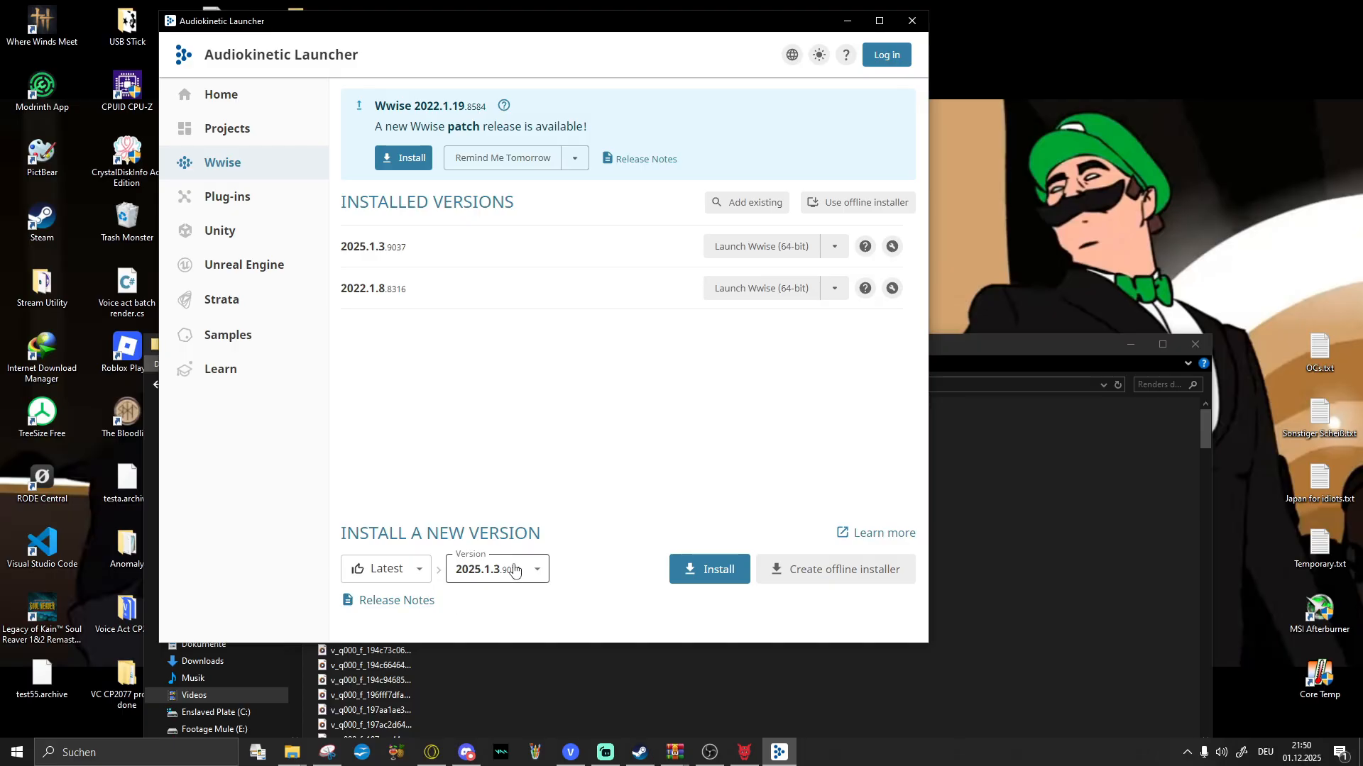
left_click(371, 574)
left_click(380, 598)
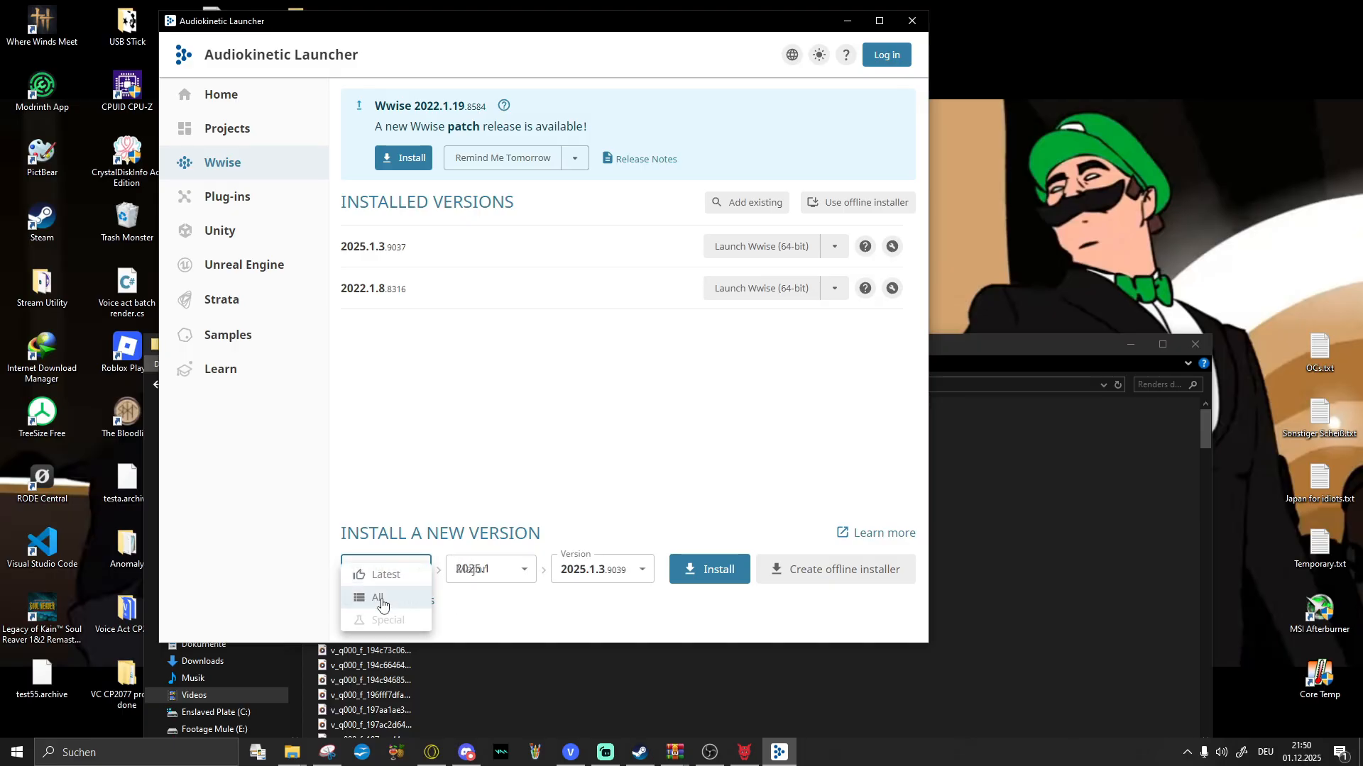
left_click(502, 567)
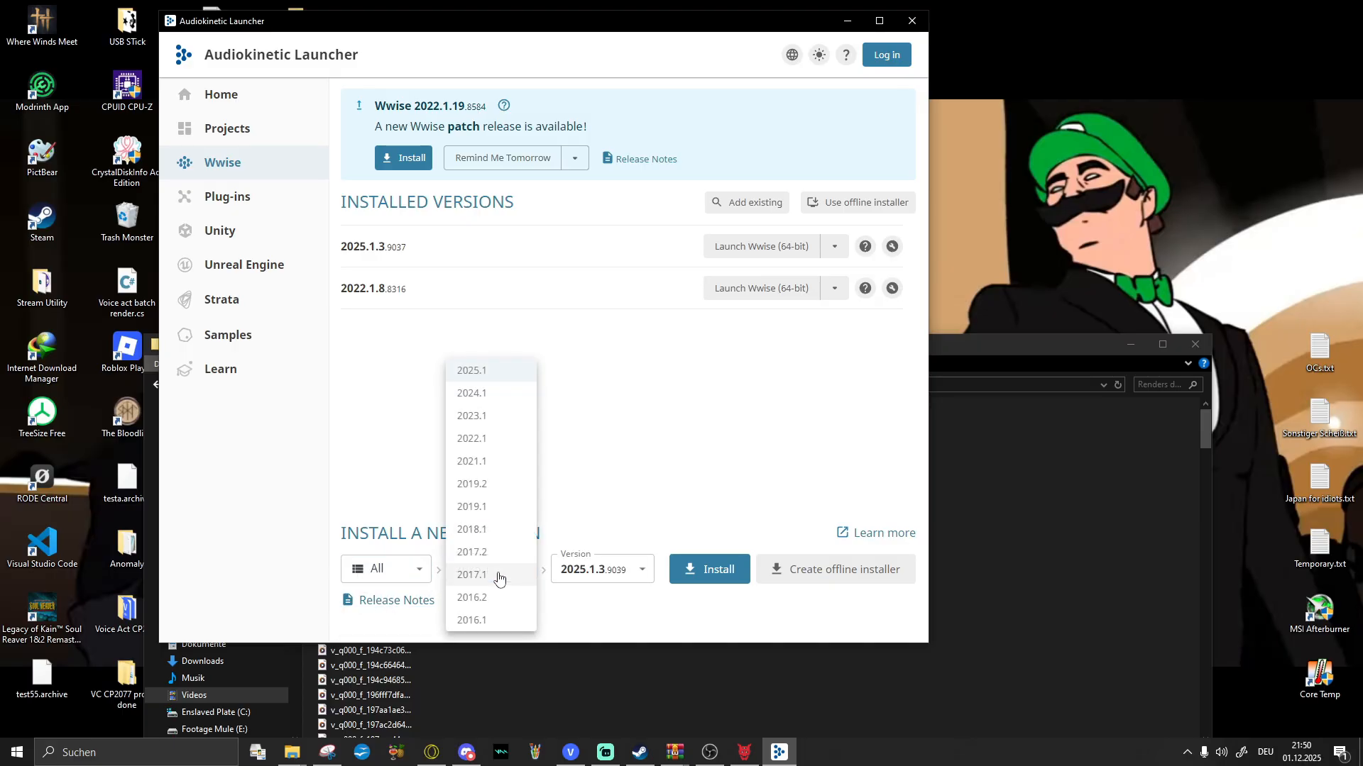
left_click(613, 576)
left_click(614, 576)
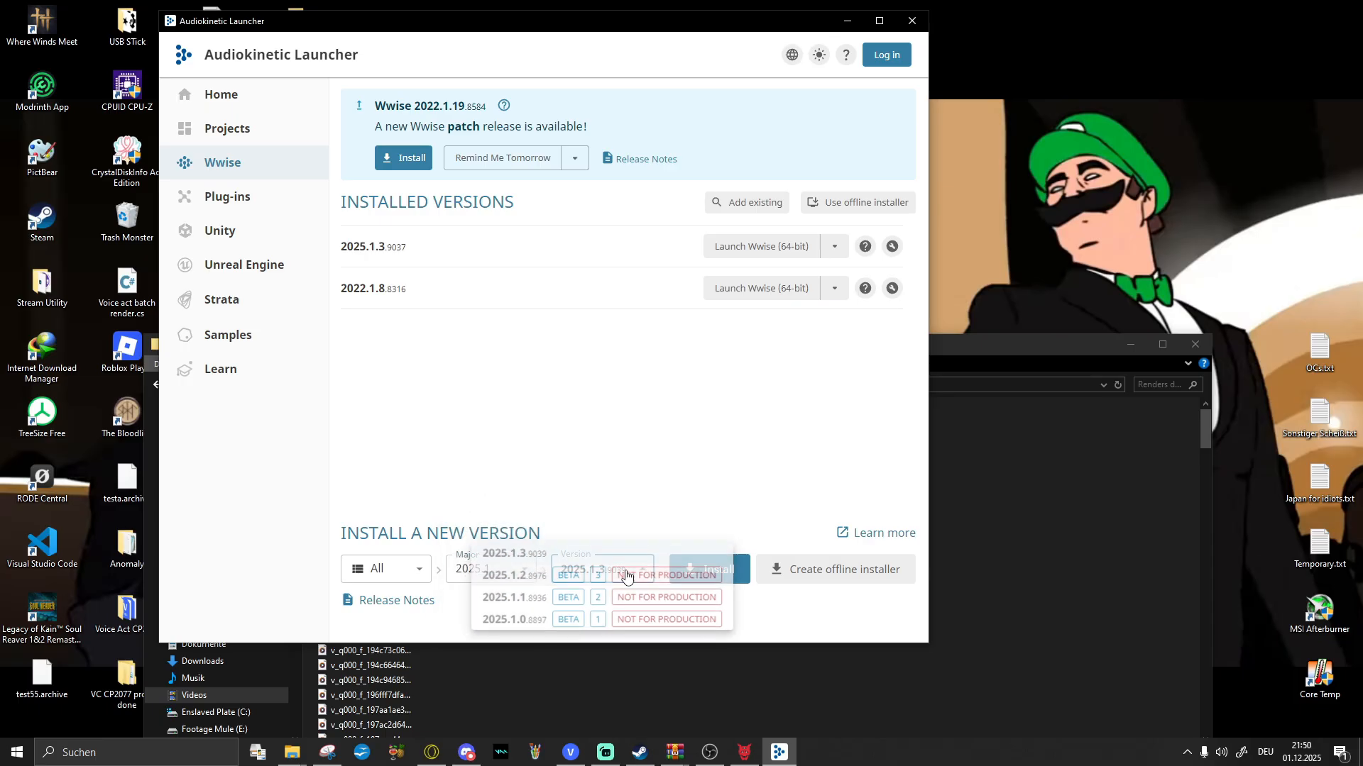
left_click(608, 450)
left_click_drag(371, 243, 364, 246)
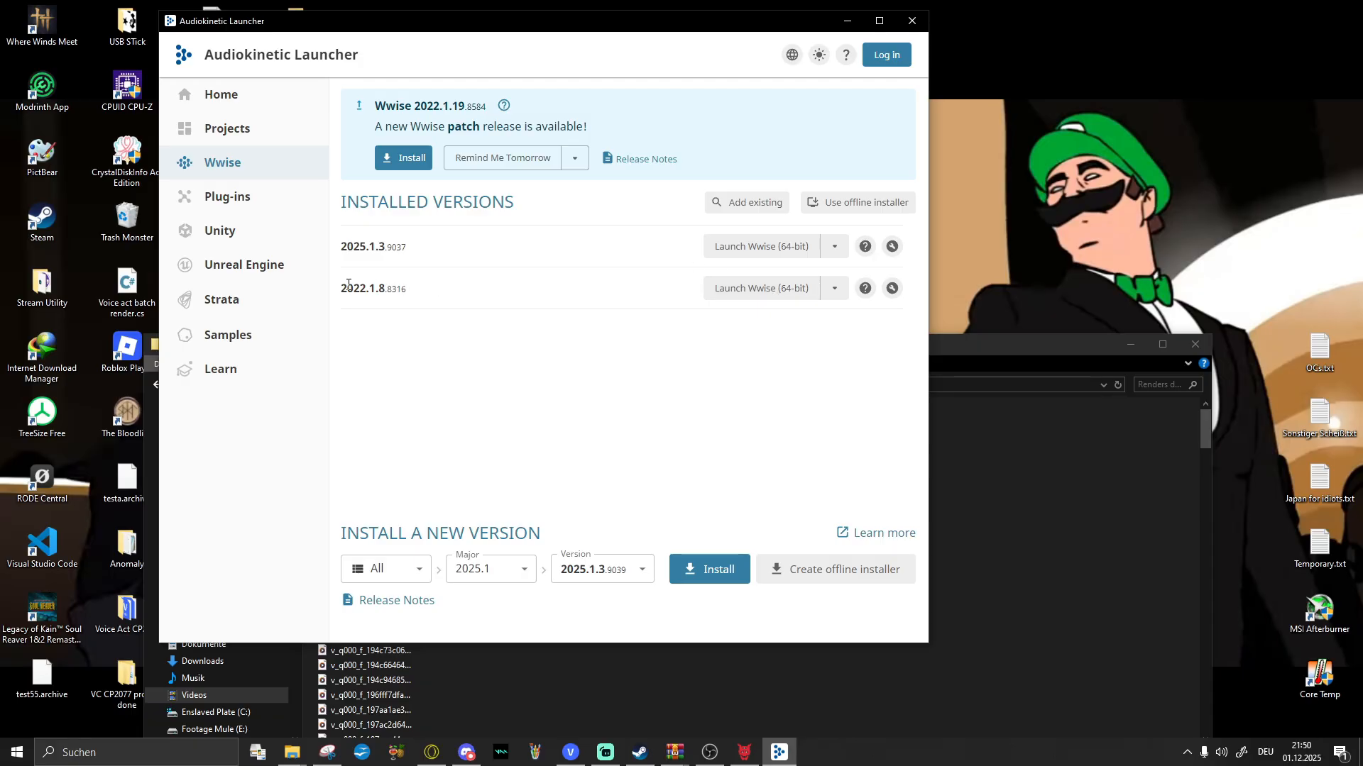
Step: Launch Wwise 2022.1.8 and create a new project named bnb, dismissing the License Manager
left_click(767, 298)
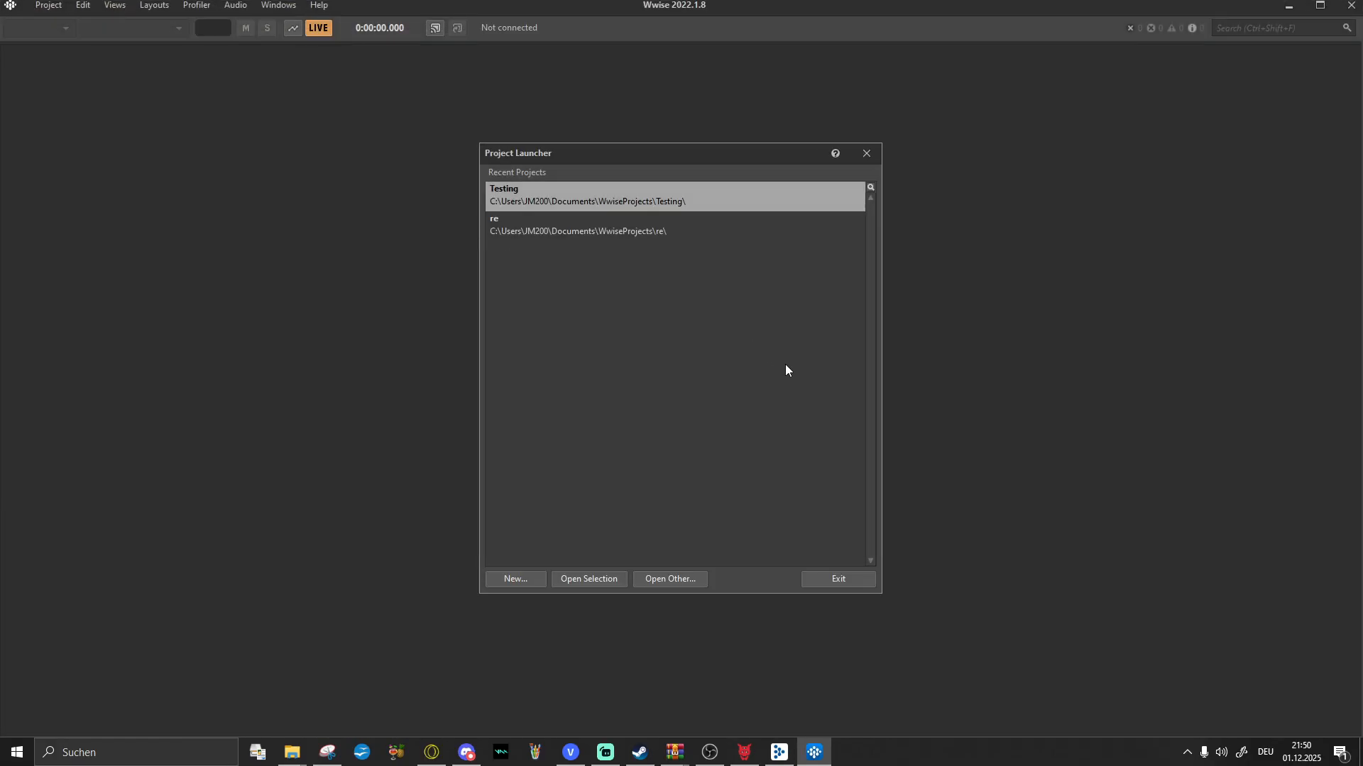
left_click(523, 579)
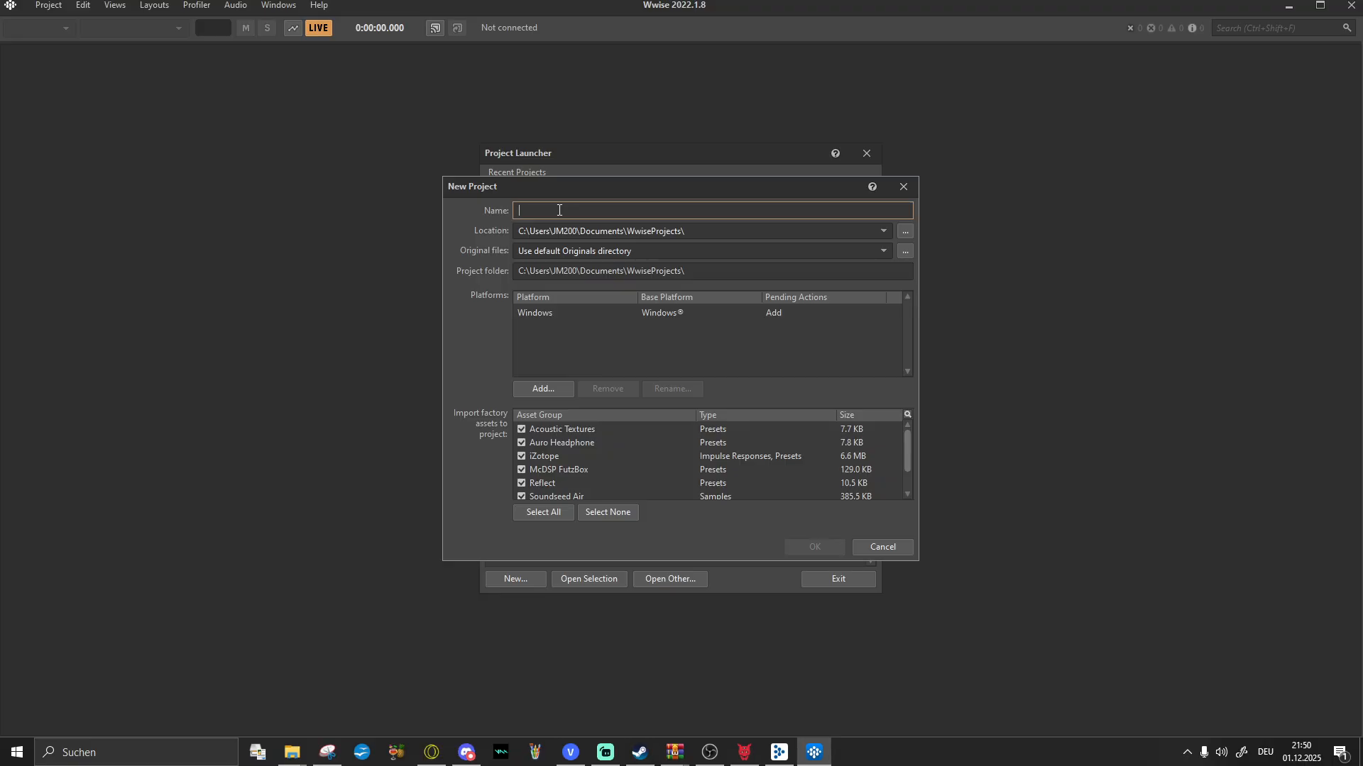
type("bnb")
key("Return")
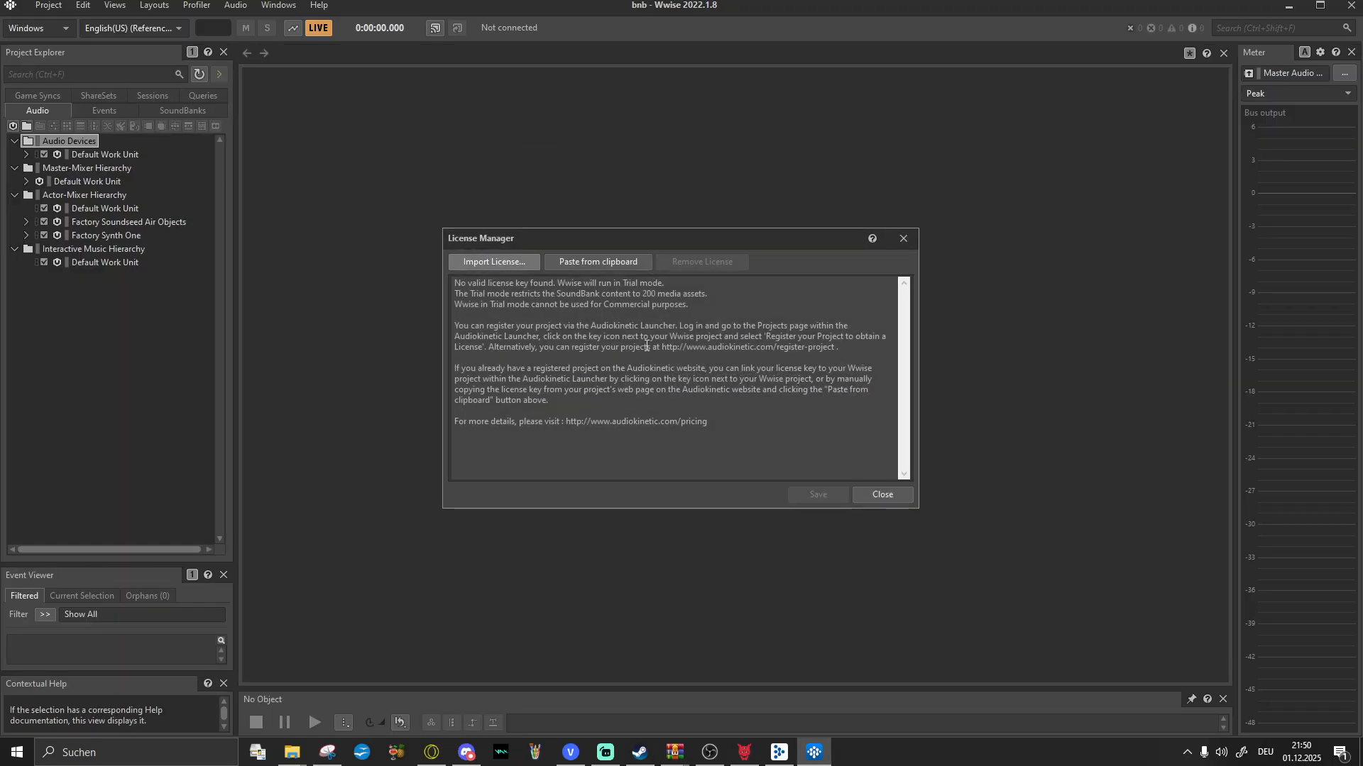
left_click(878, 495)
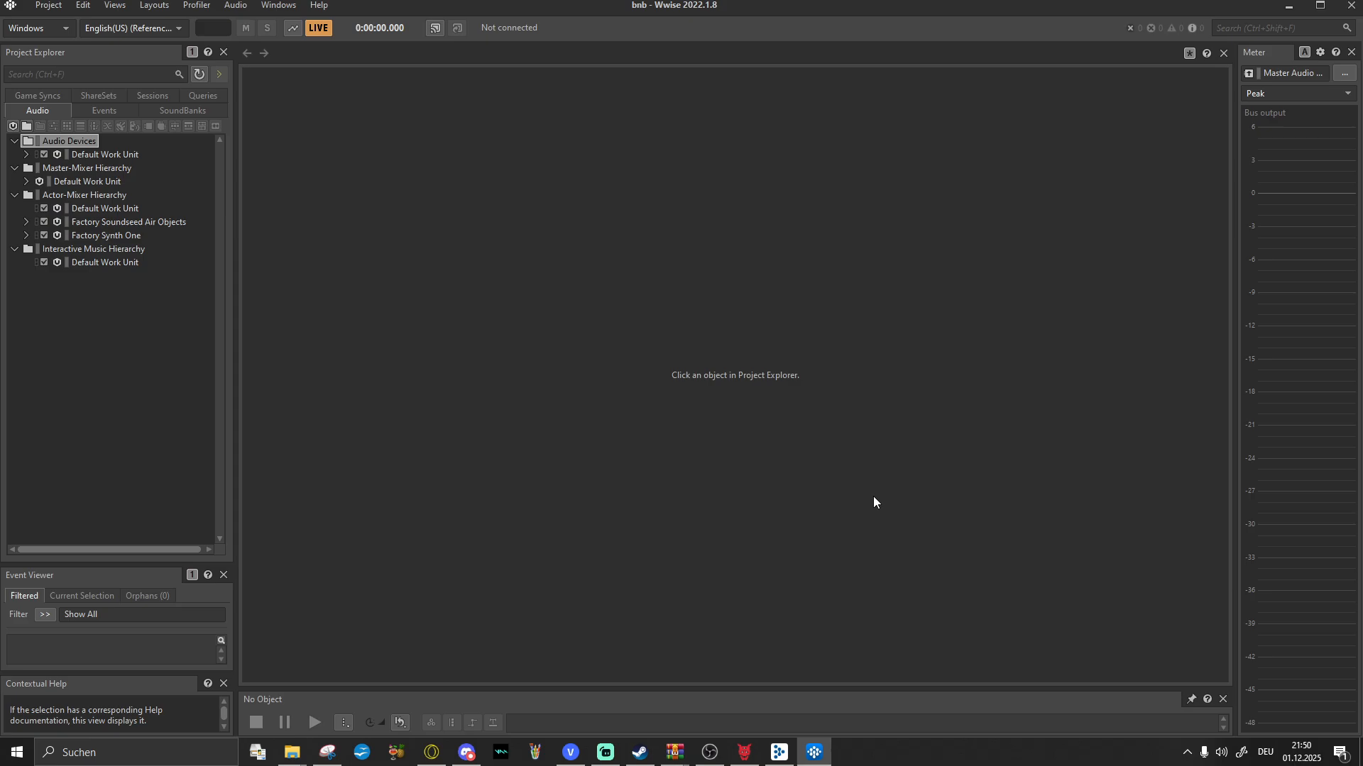
Step: Set the project's default conversion settings to Vorbis Quality High
left_click(44, 7)
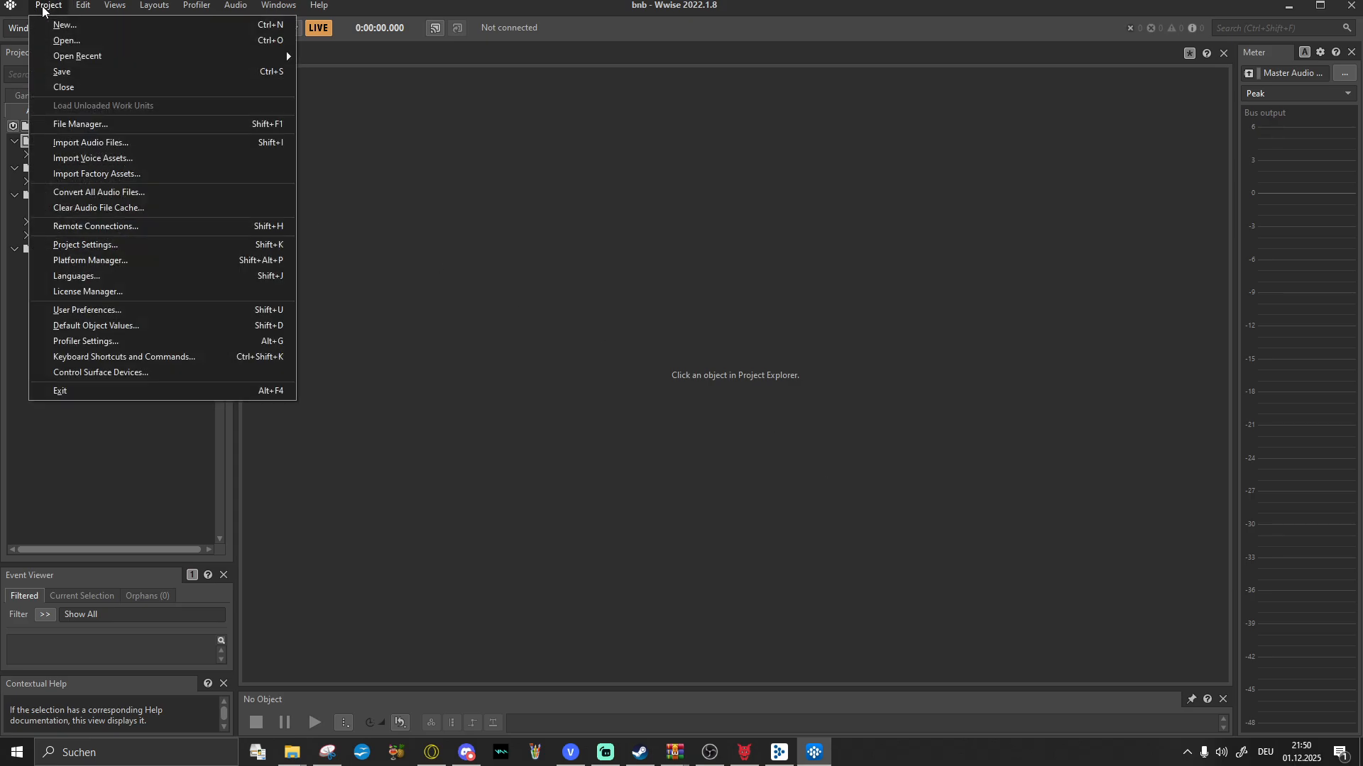
left_click(165, 246)
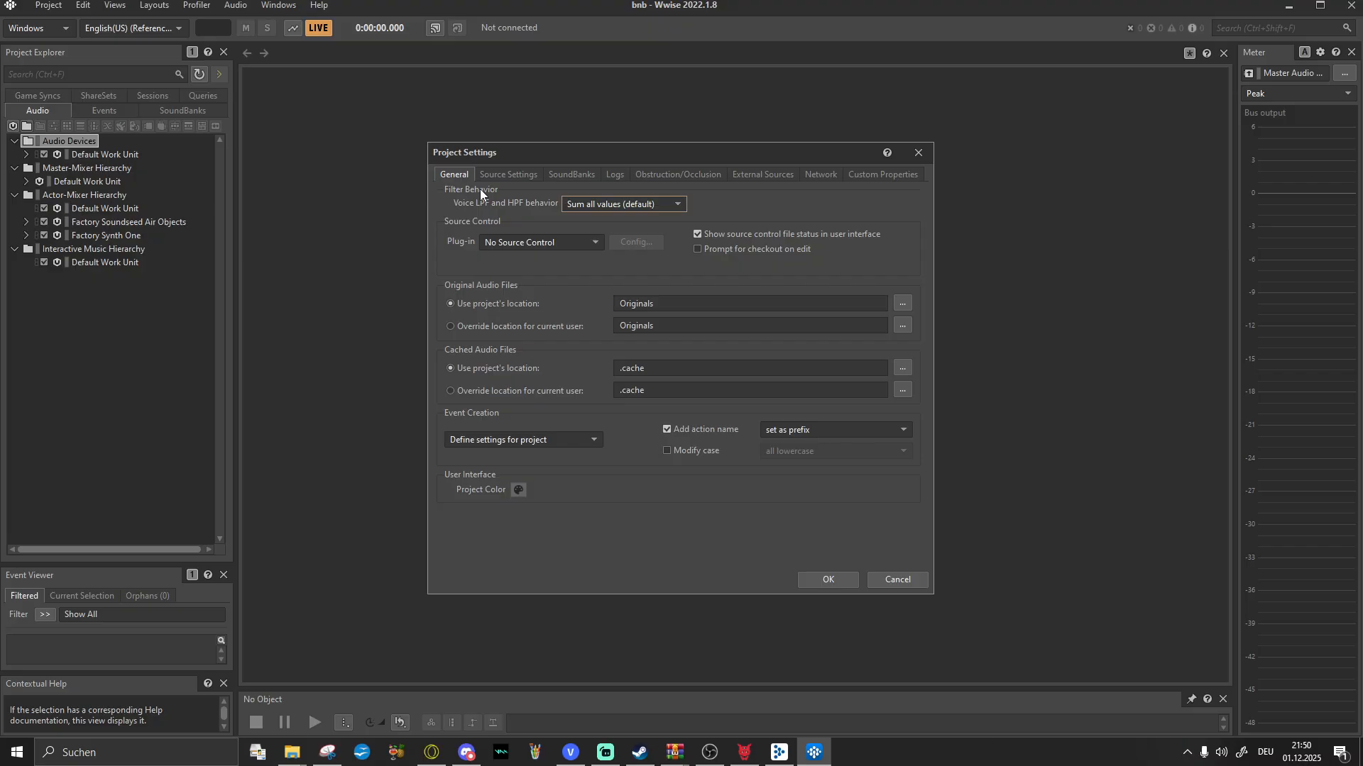
left_click(510, 176)
left_click(661, 213)
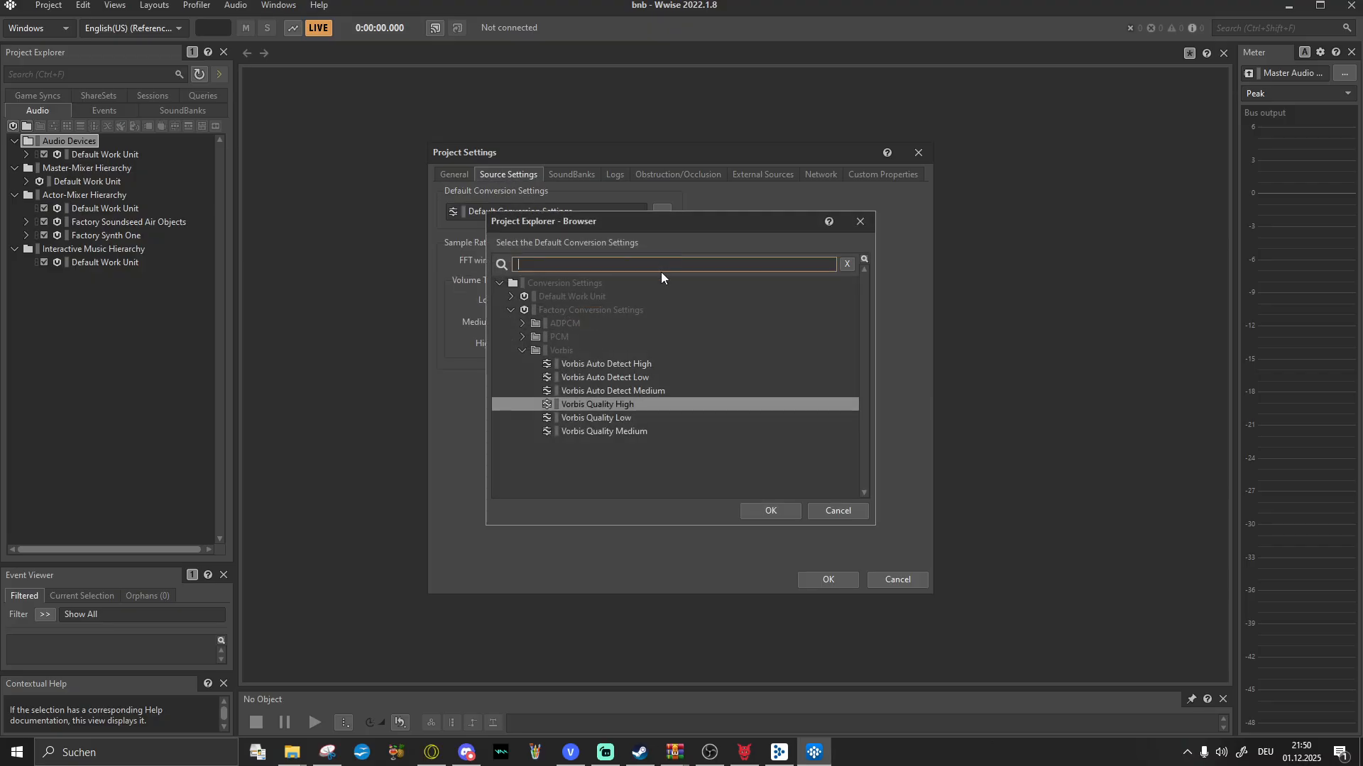
double_click(611, 406)
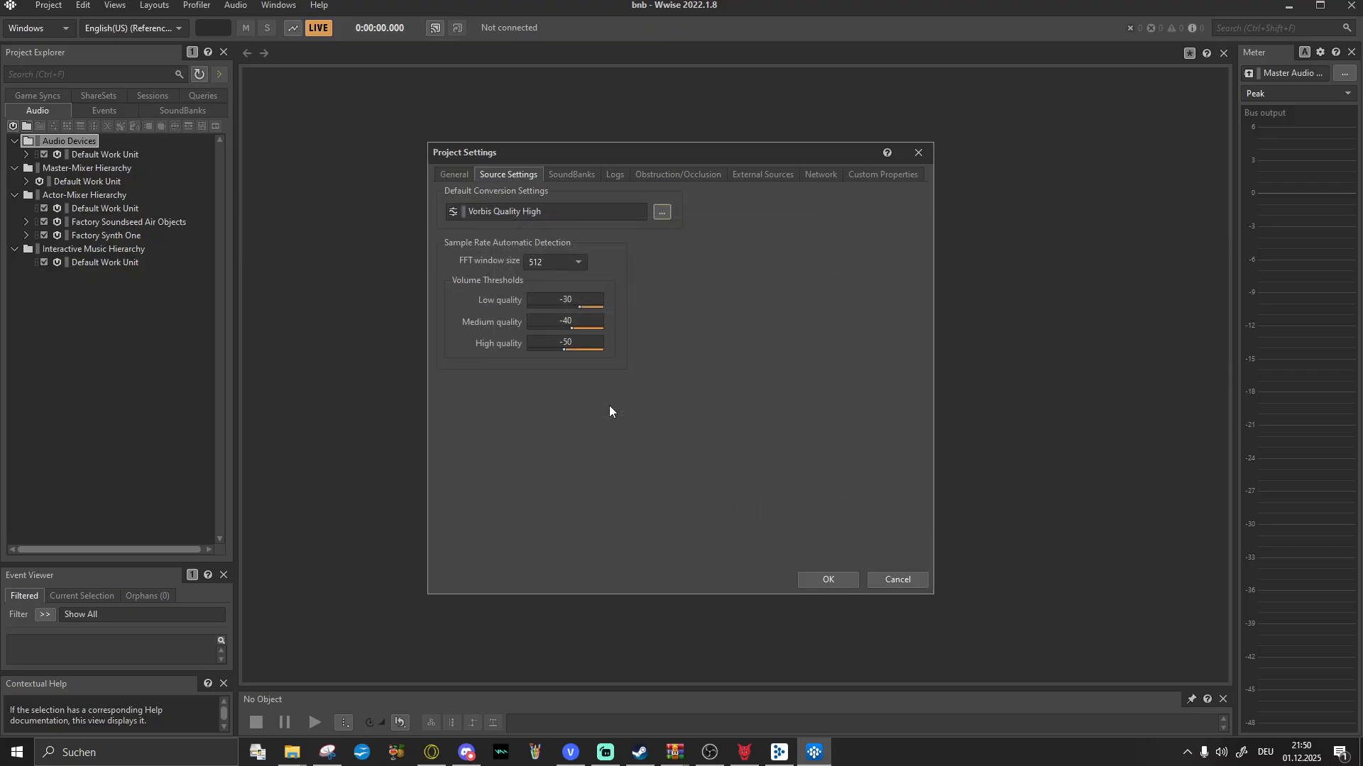
left_click(826, 579)
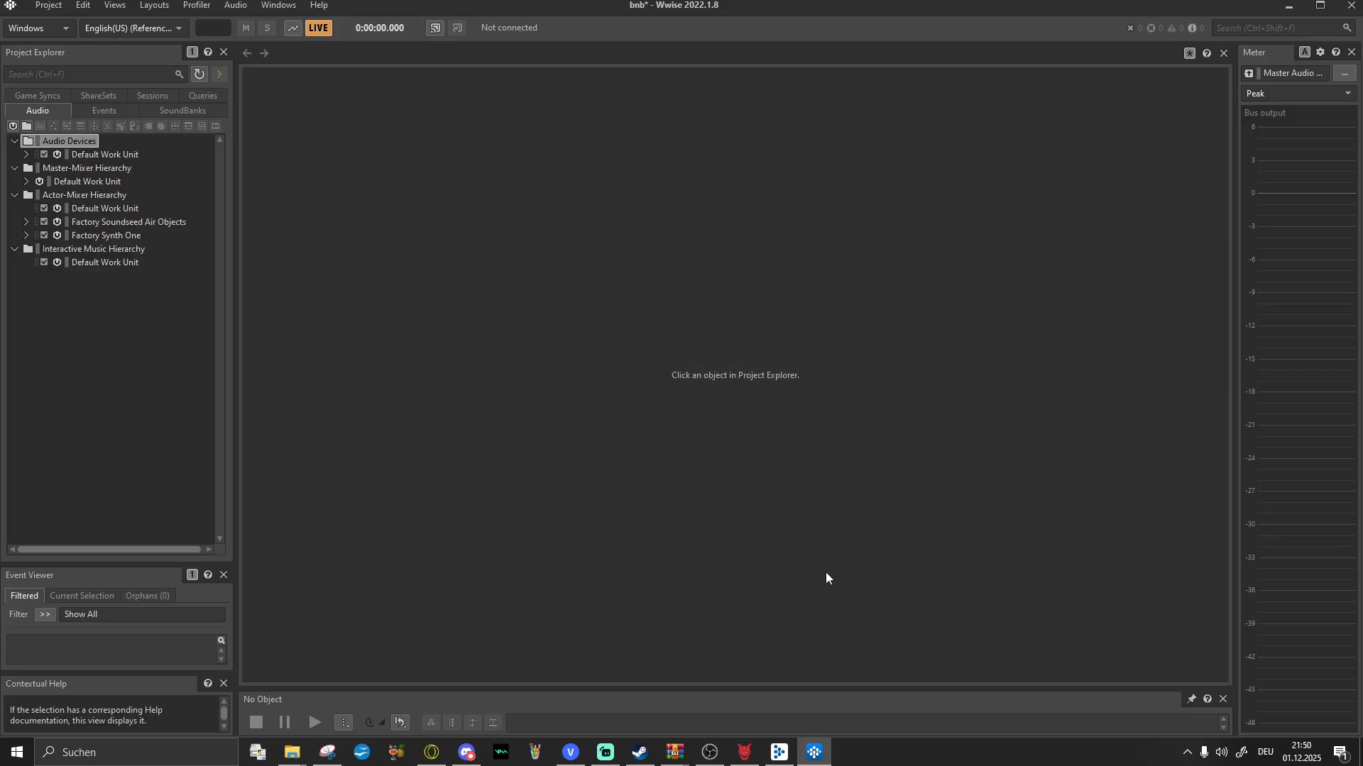
Step: Check the default conversion settings in the project's source settings, and close them without changes
left_click(48, 5)
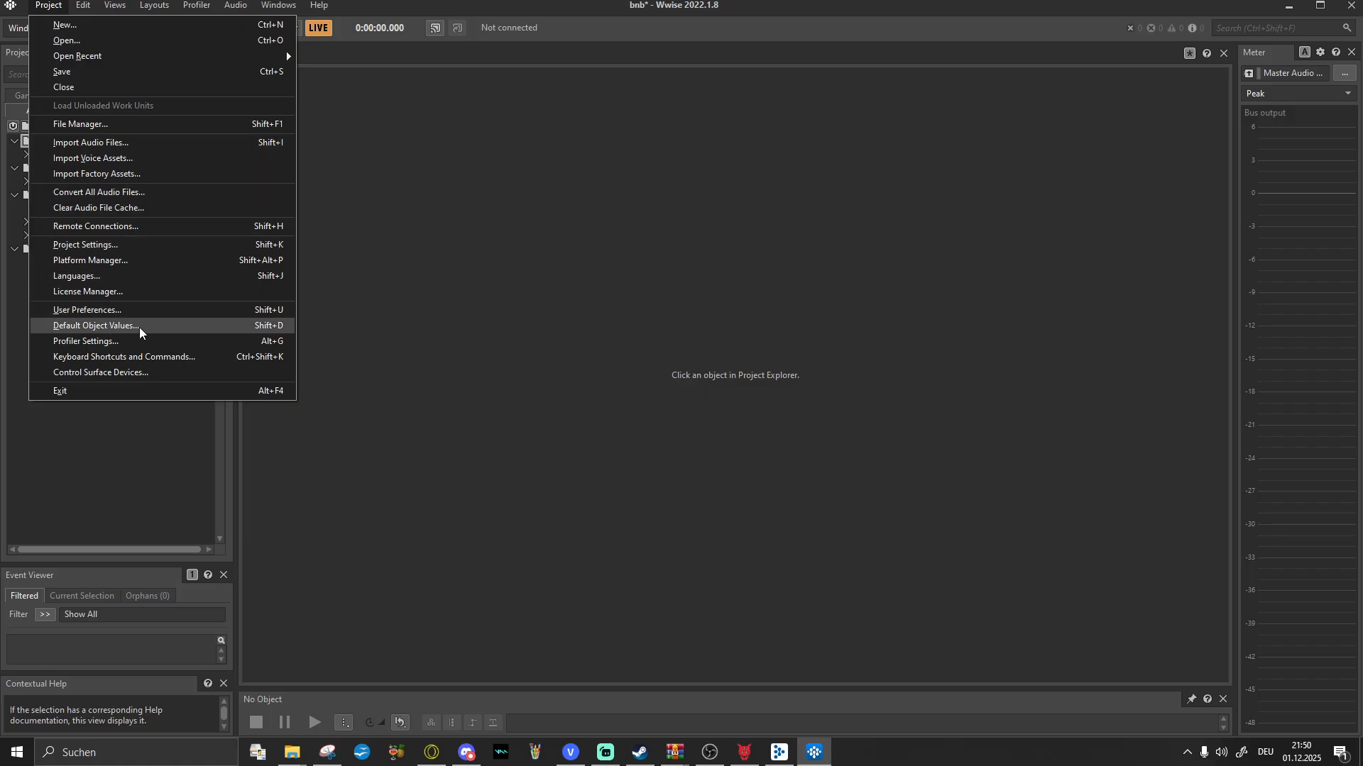
left_click(140, 245)
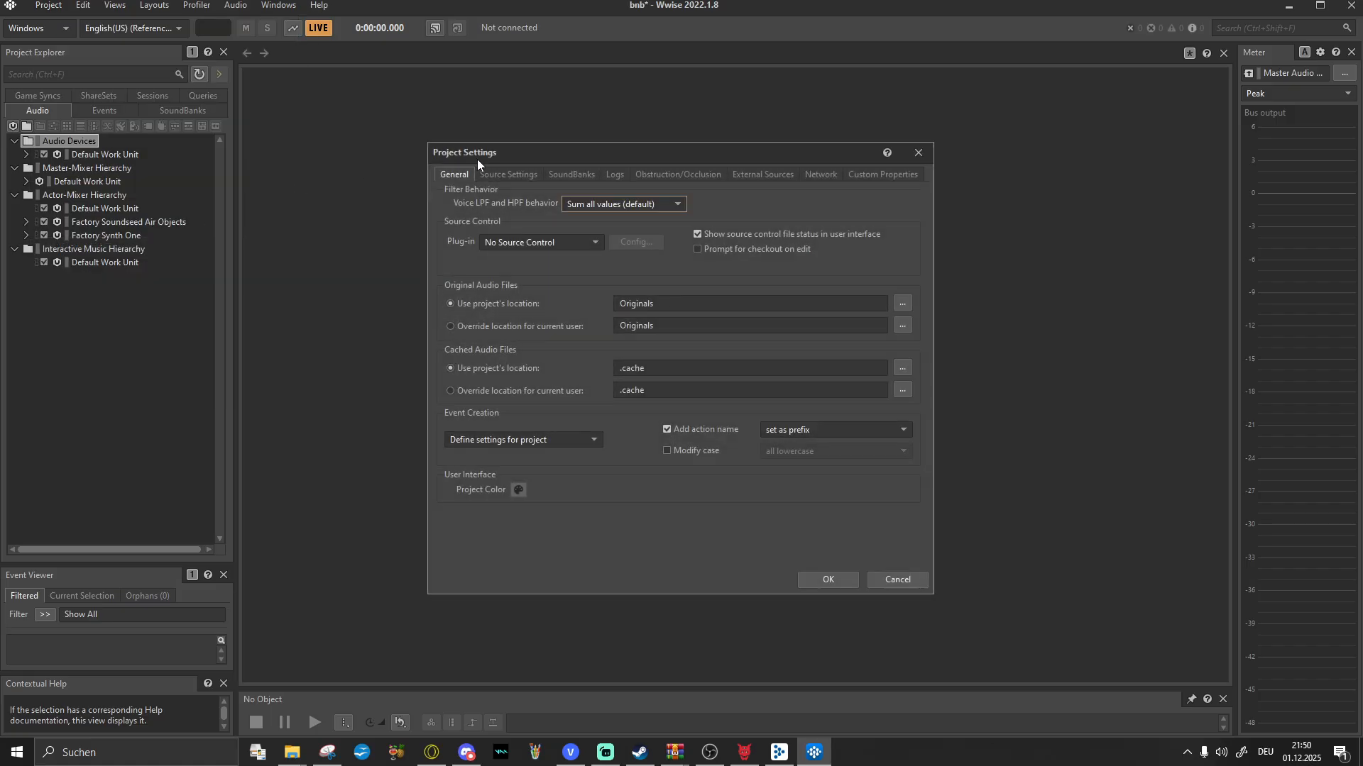
left_click(509, 178)
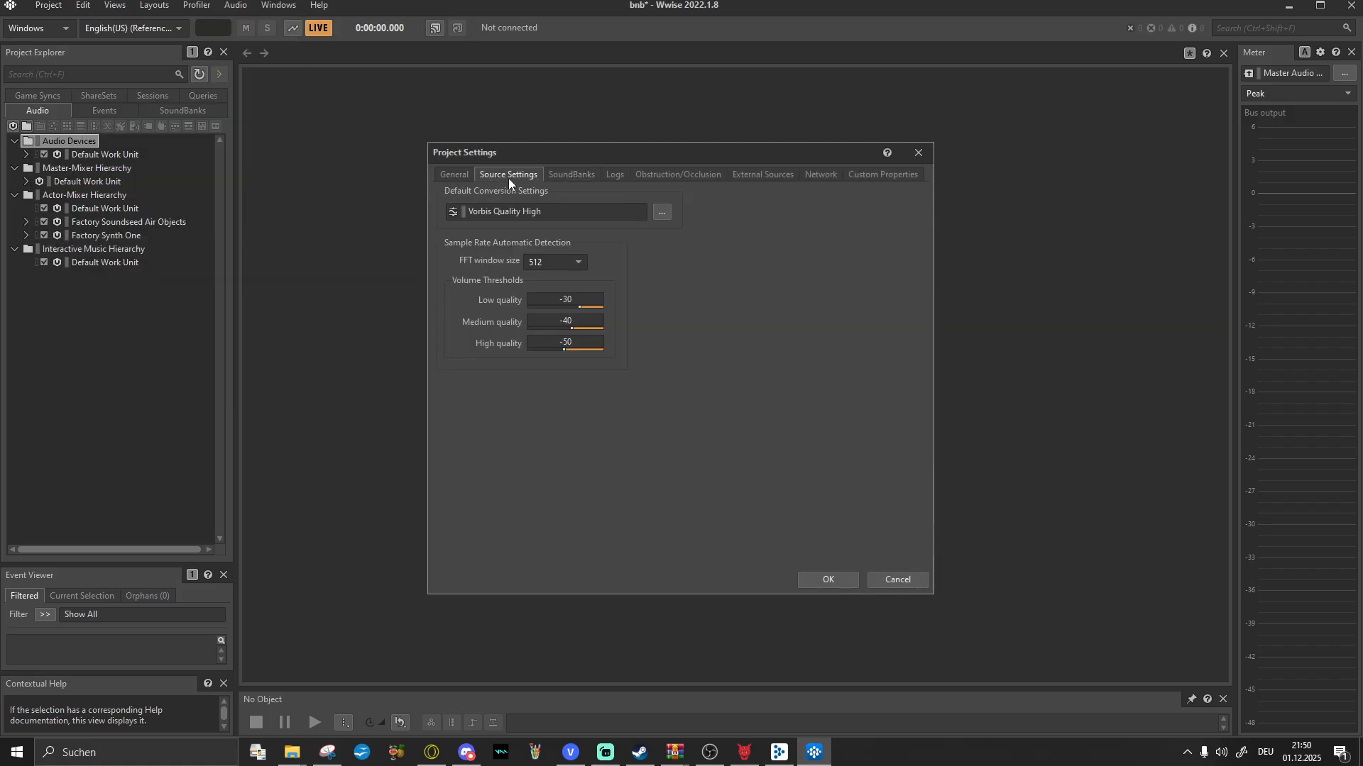
left_click(919, 152)
Step: Start an audio file import and add all the rendered v_q000 WAV files from the Renders folder to it
left_click(51, 7)
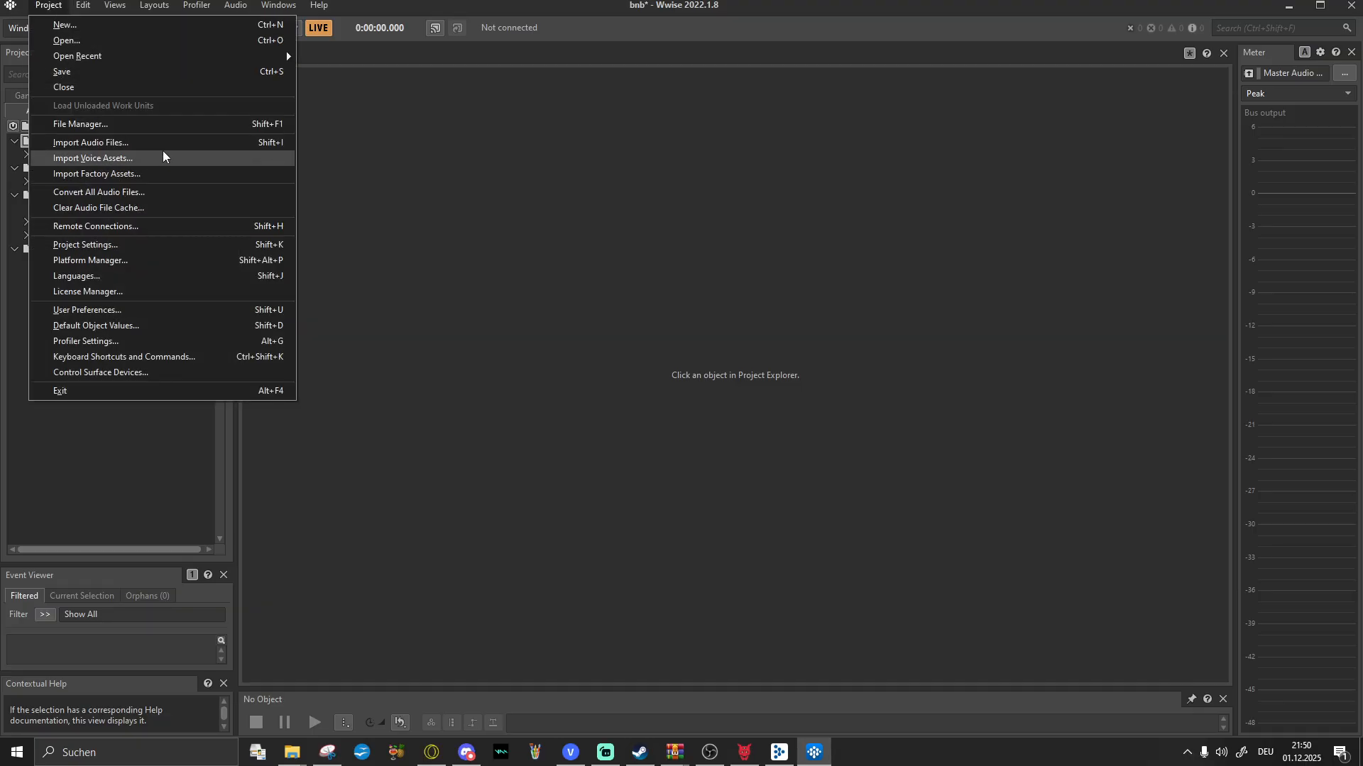
left_click(161, 141)
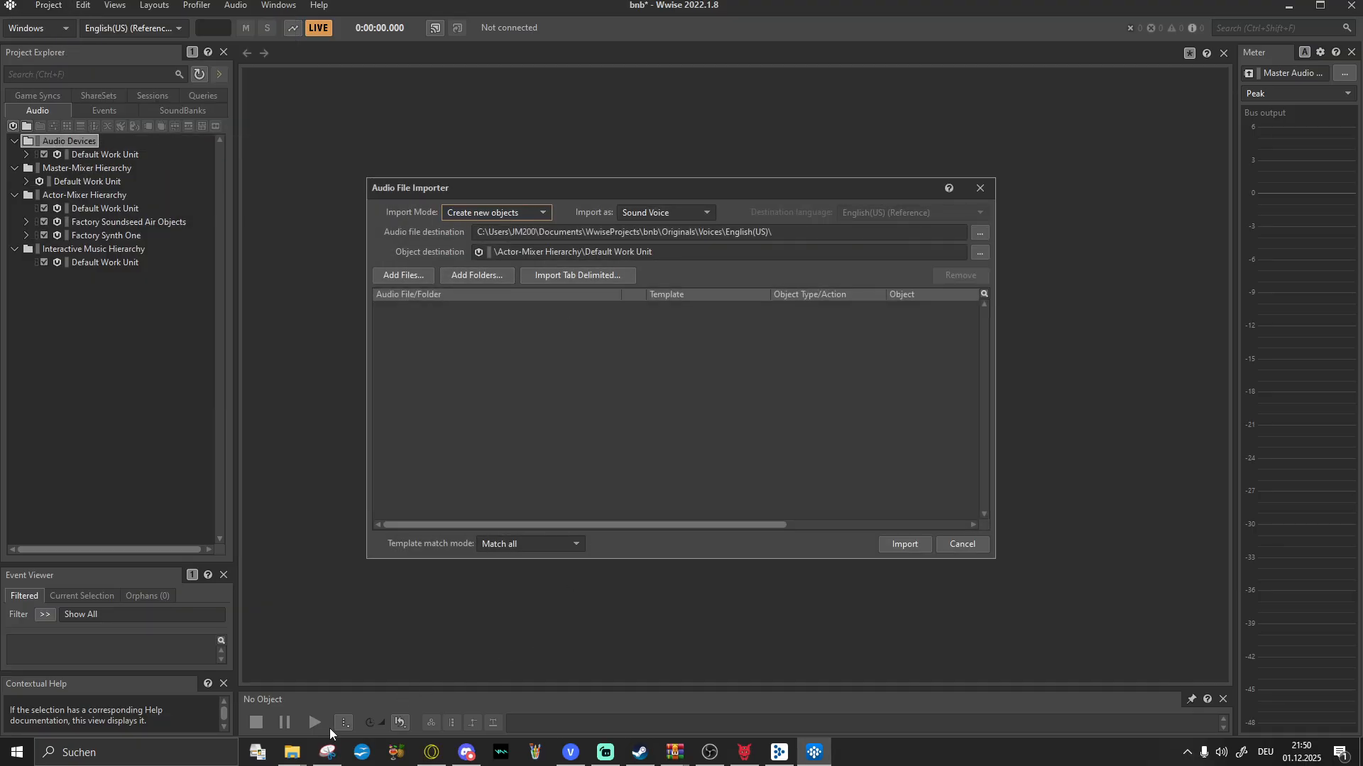
left_click(292, 753)
left_click_drag(790, 352, 812, 206)
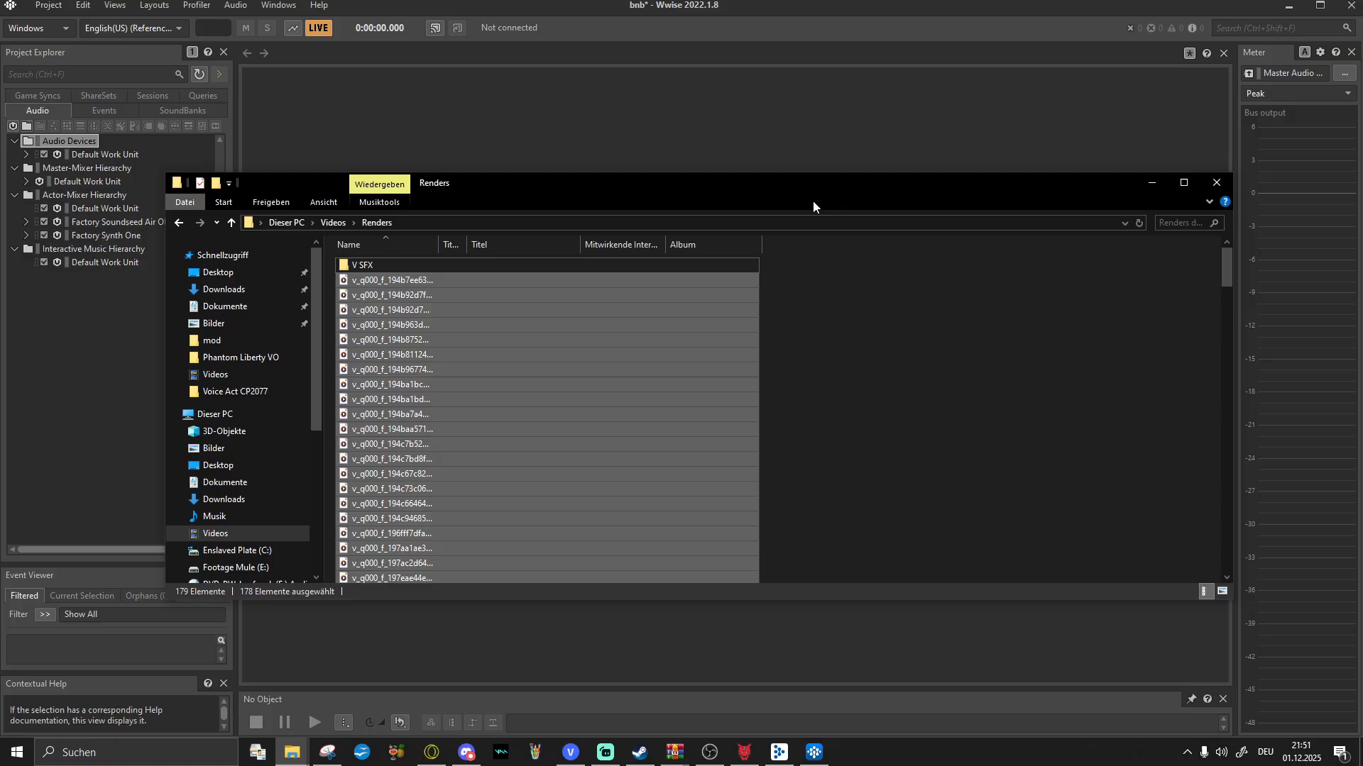
scroll(821, 395, "down", 5)
left_click_drag(535, 185, 1153, 152)
left_click_drag(1044, 317, 586, 356)
left_click(732, 206)
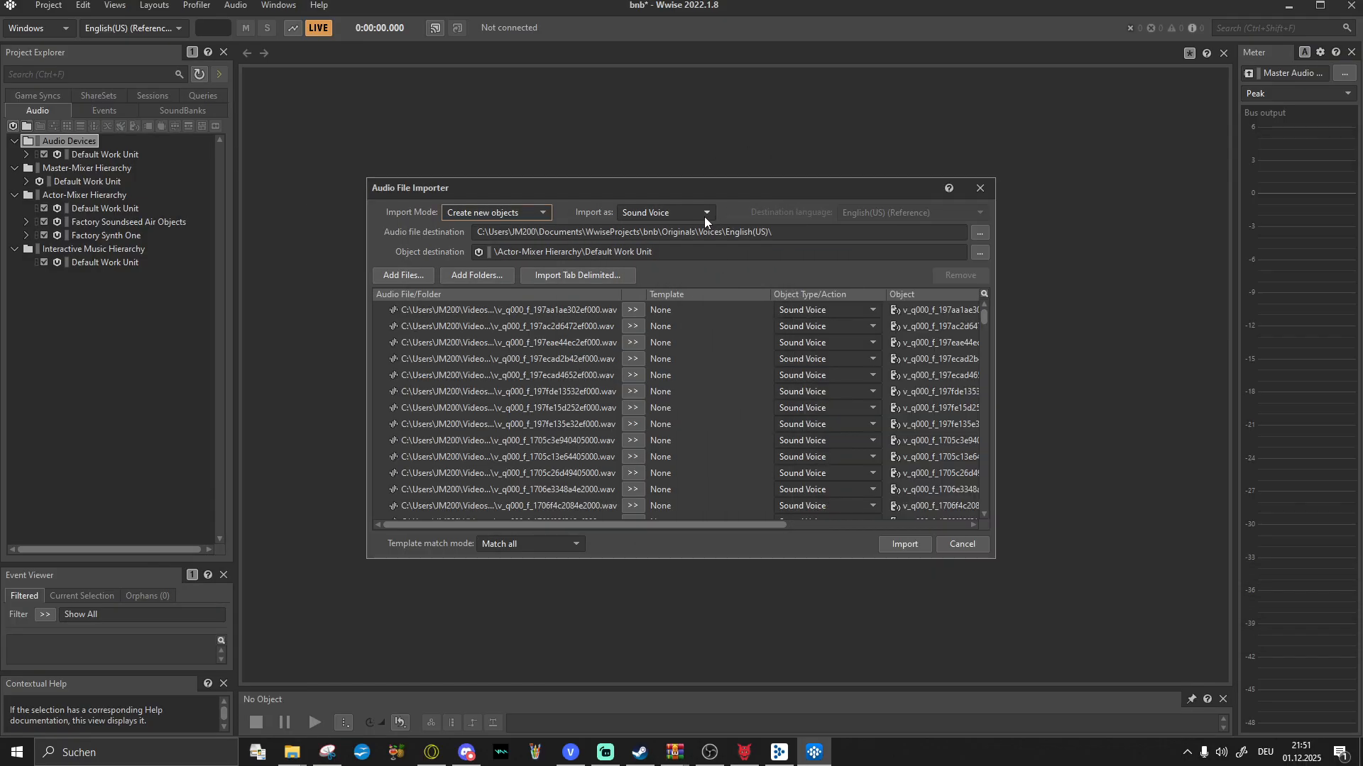
Step: Try Sound SFX as the import type for the listed files, and restore Sound Voice
left_click(700, 214)
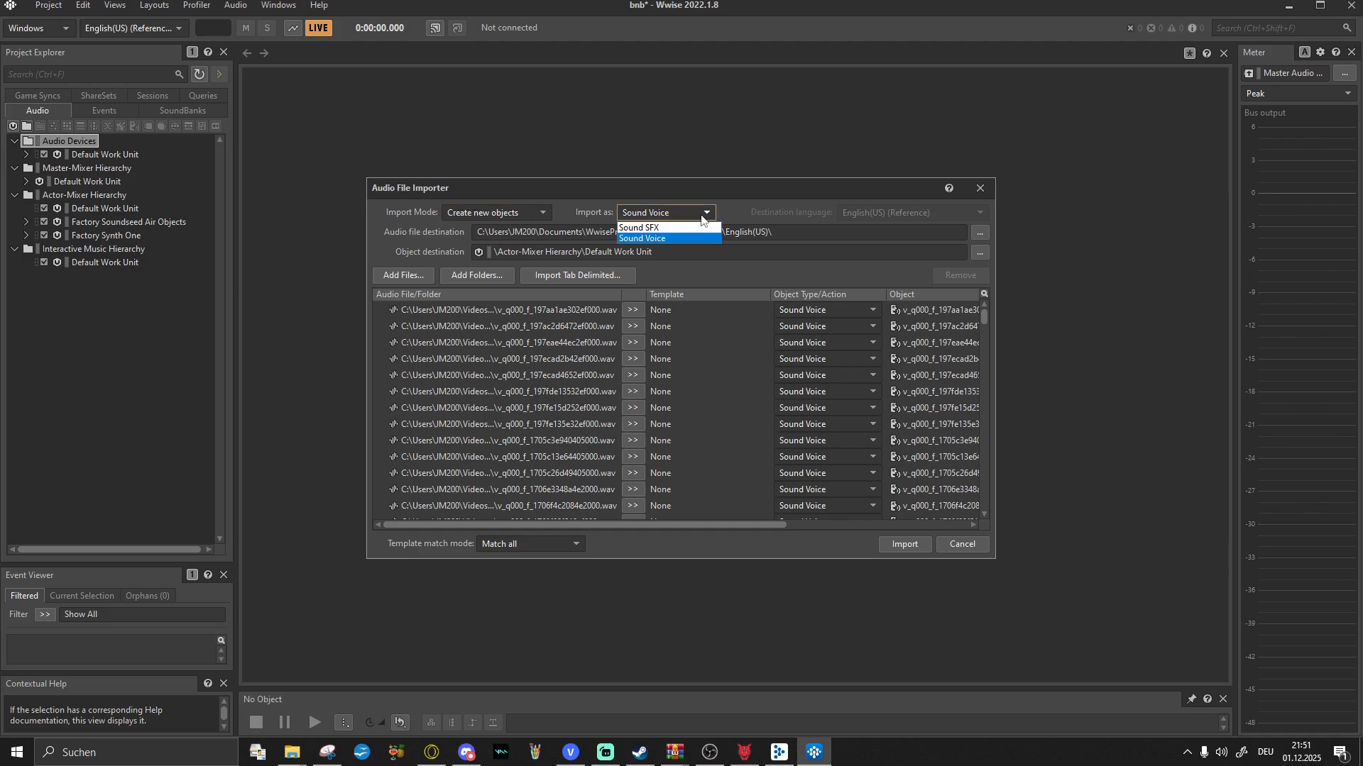
left_click(698, 223)
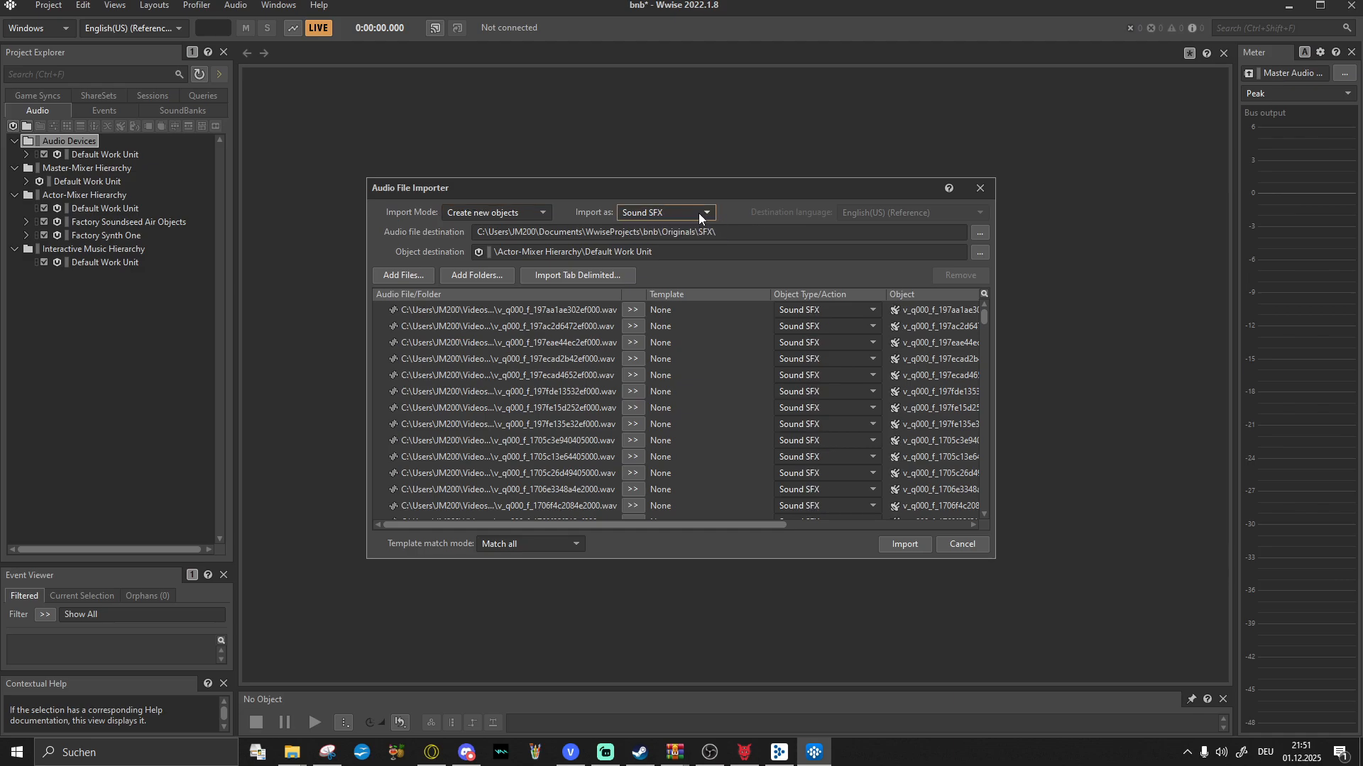
left_click(698, 213)
left_click(666, 240)
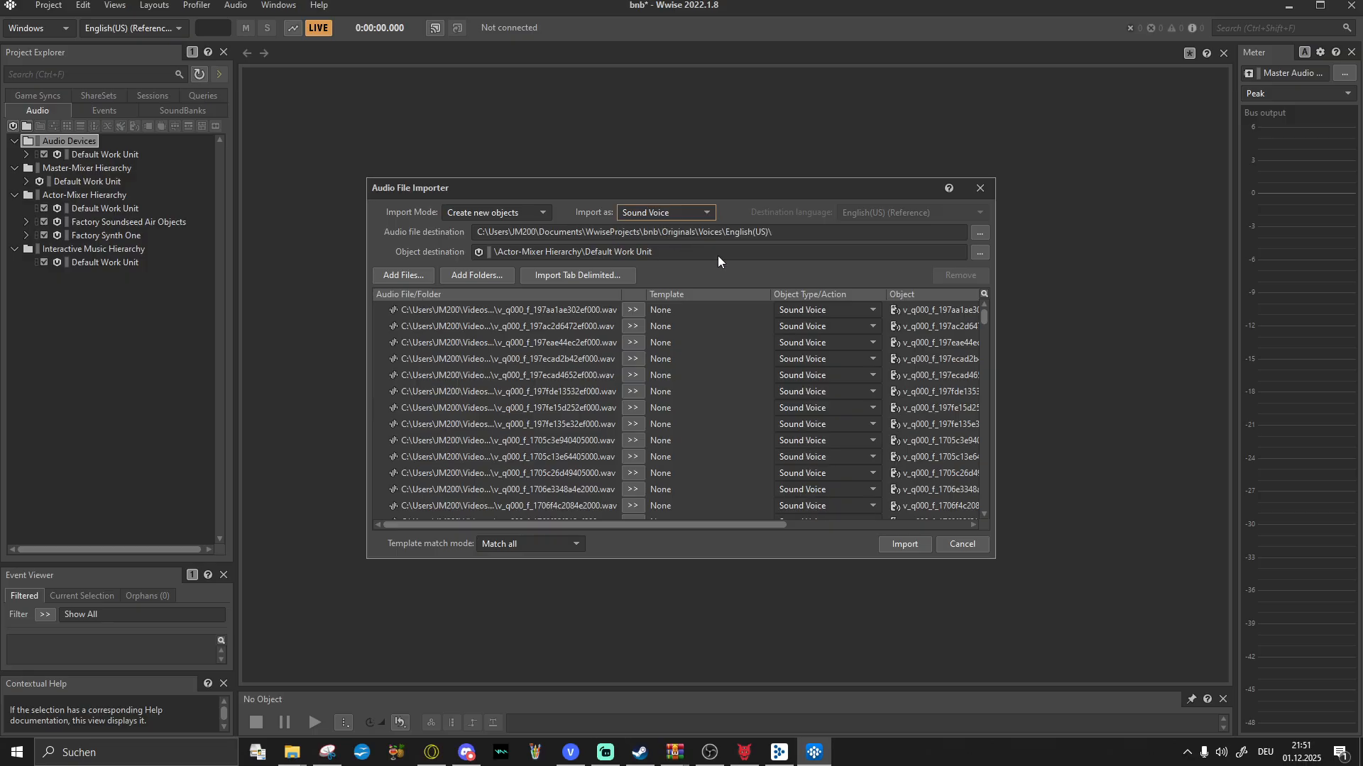
Step: Import the listed voice files into the project and convert all audio files for Windows
left_click(905, 544)
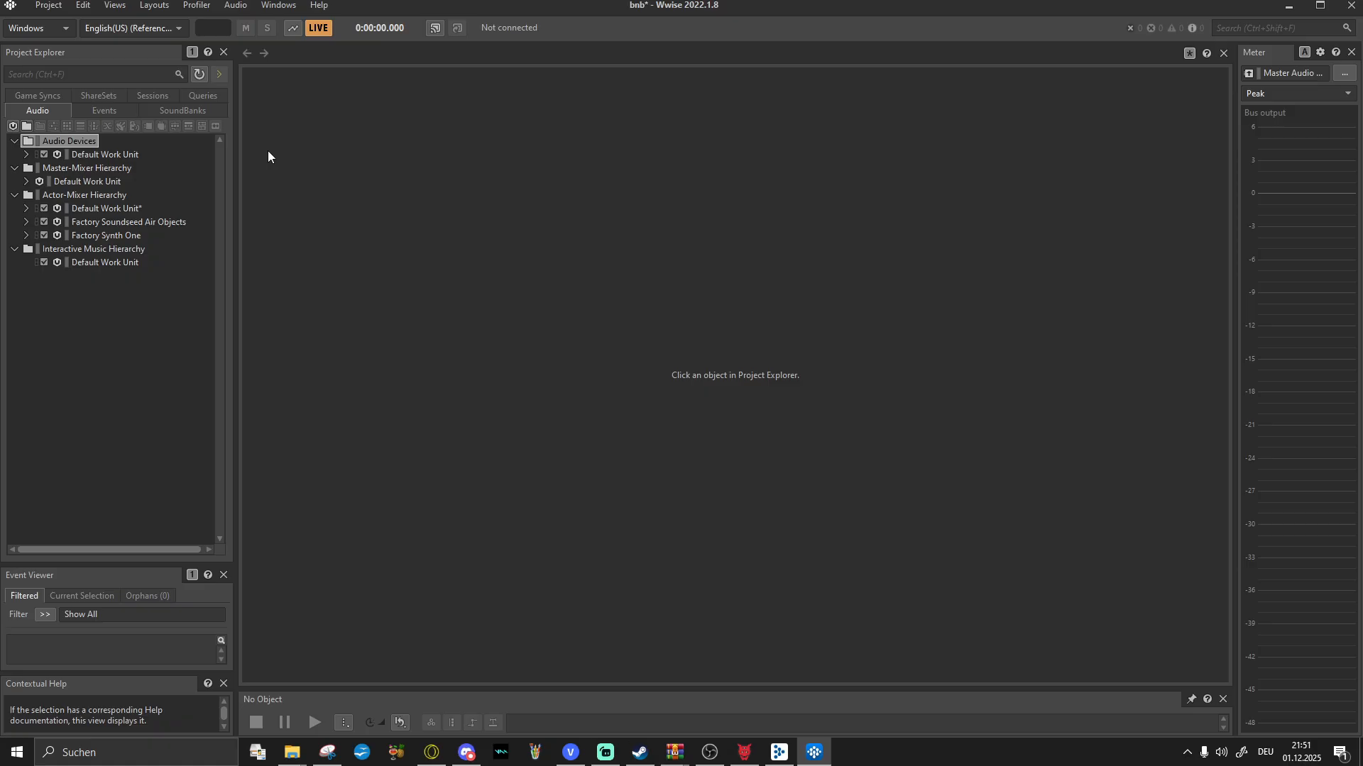
left_click(46, 6)
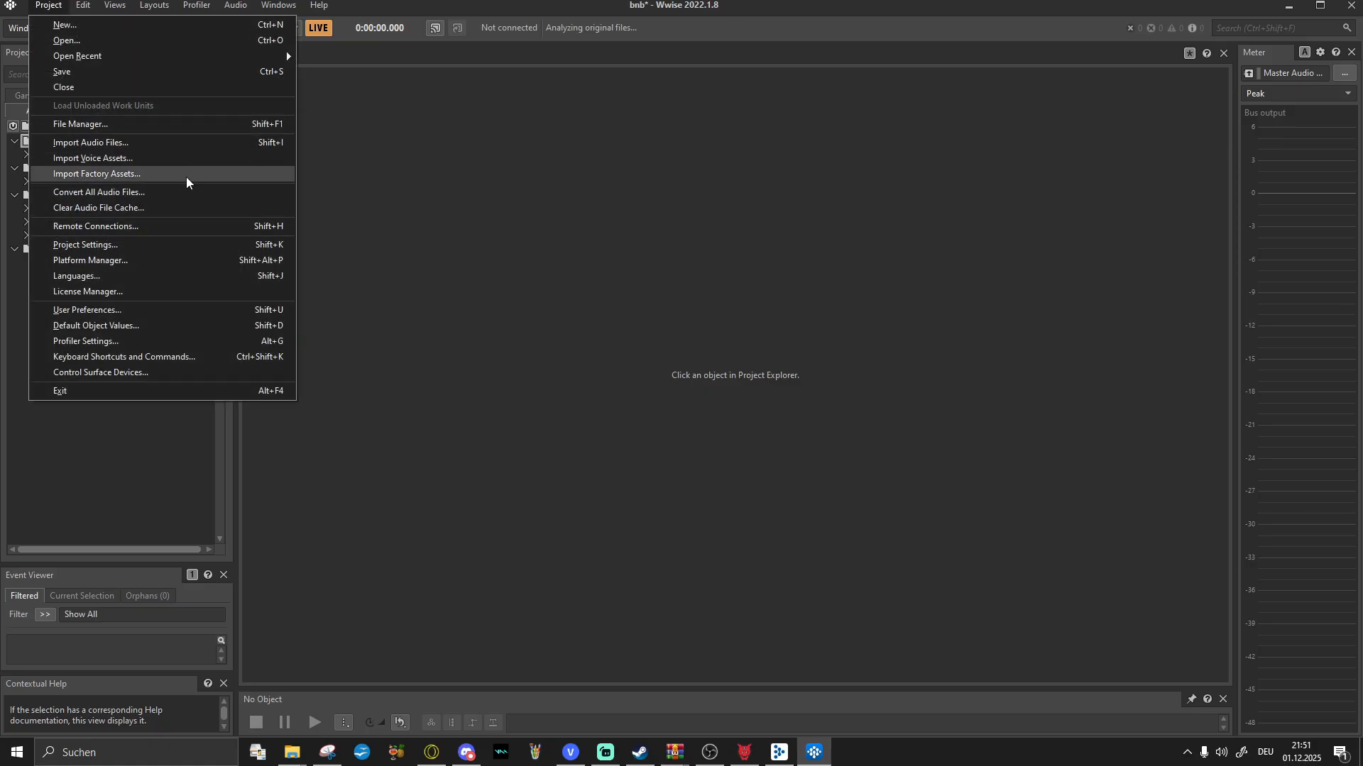
left_click(211, 199)
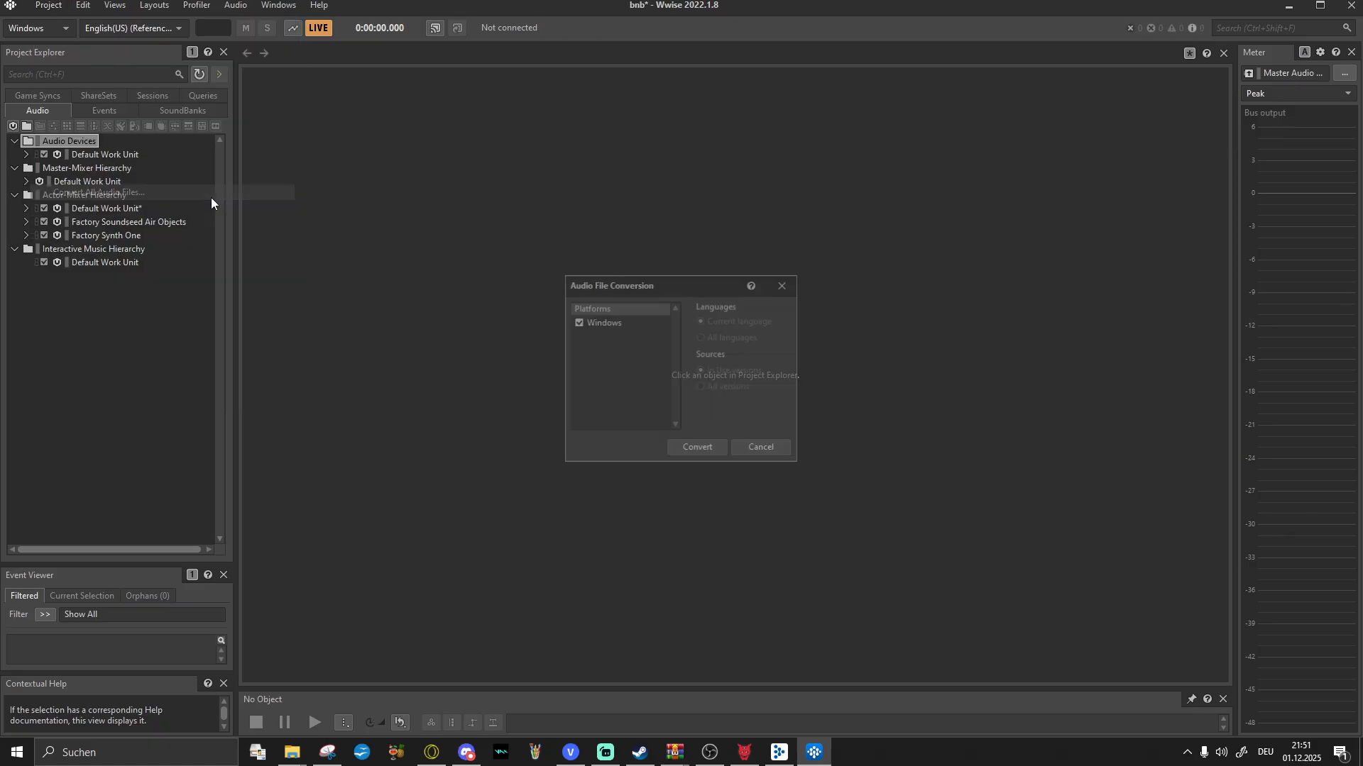
left_click(701, 457)
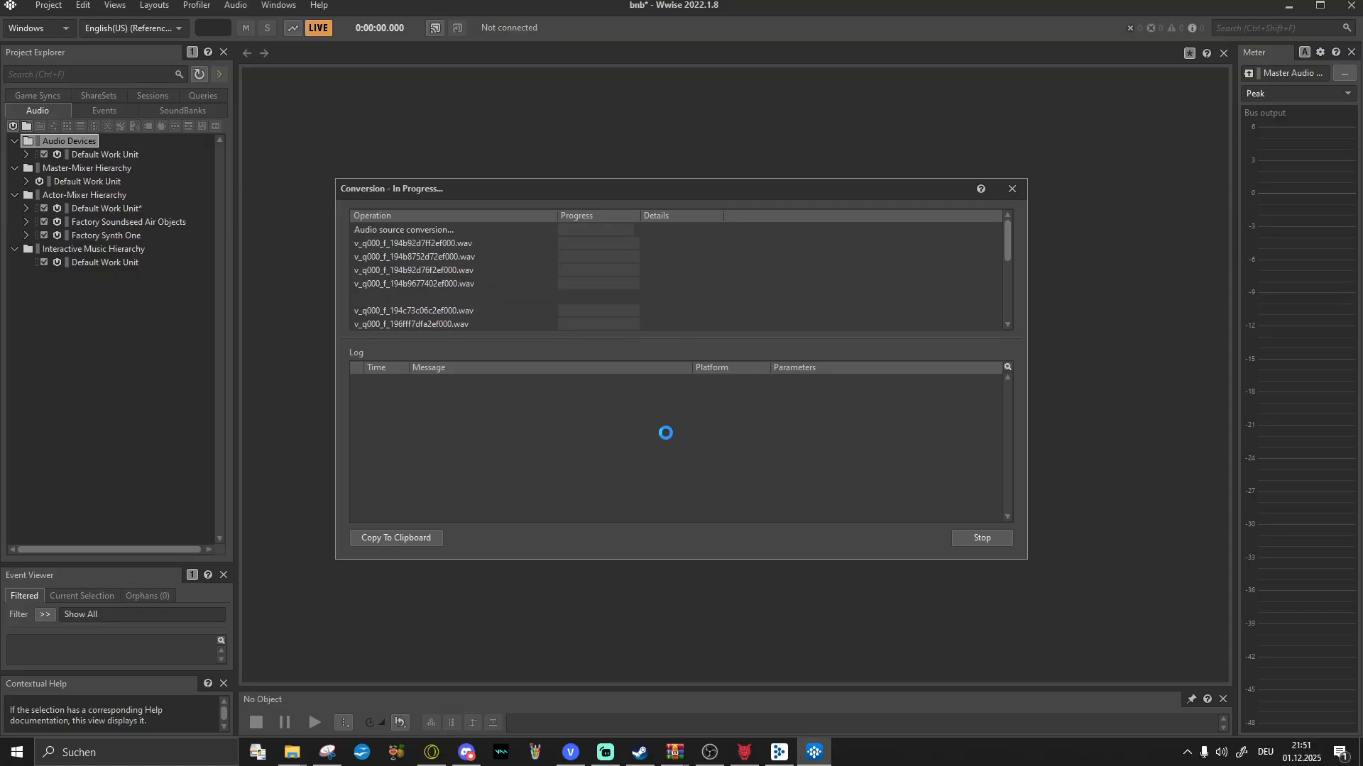
Step: Switch to File Explorer and open the project's converted voice folder at Documents\WwiseProjects\bnb\.cache\Windows\Voices\English(US)
mouse_move(291, 756)
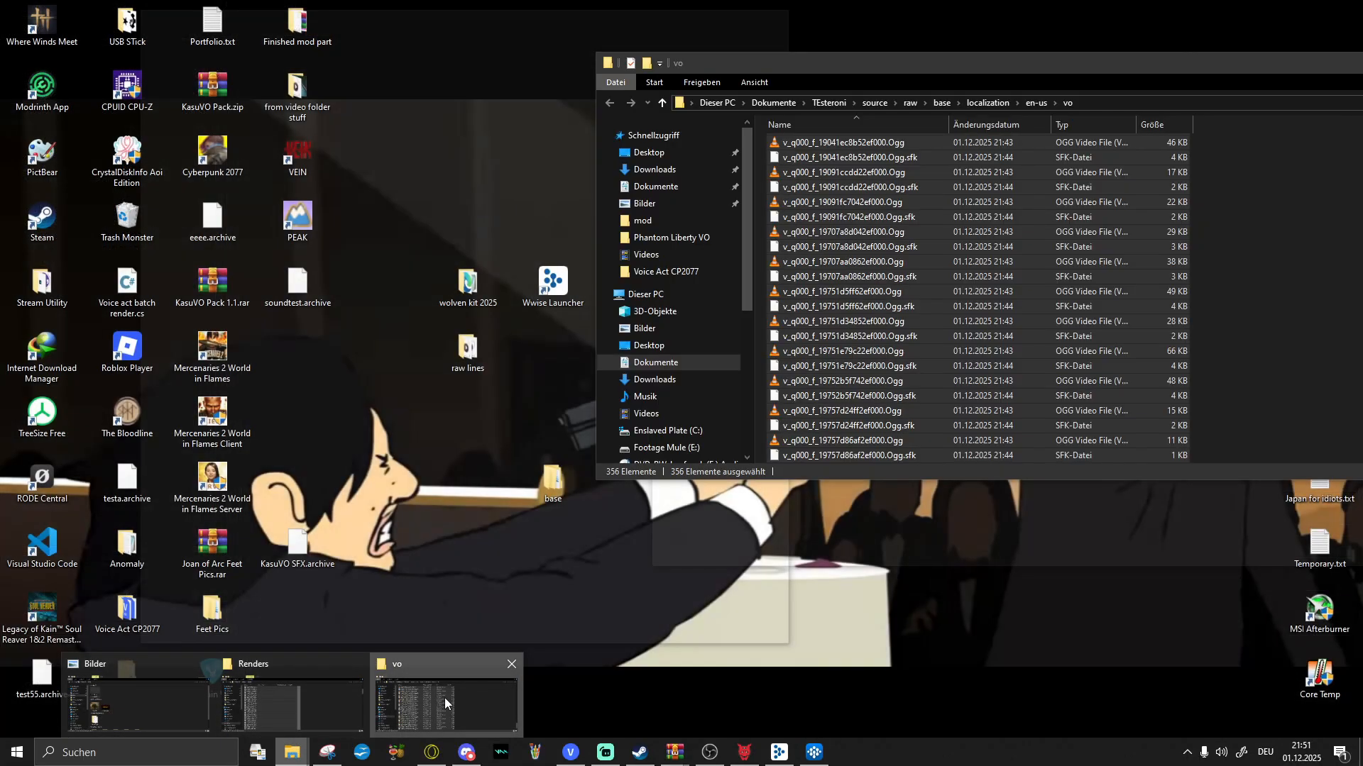
left_click(444, 697)
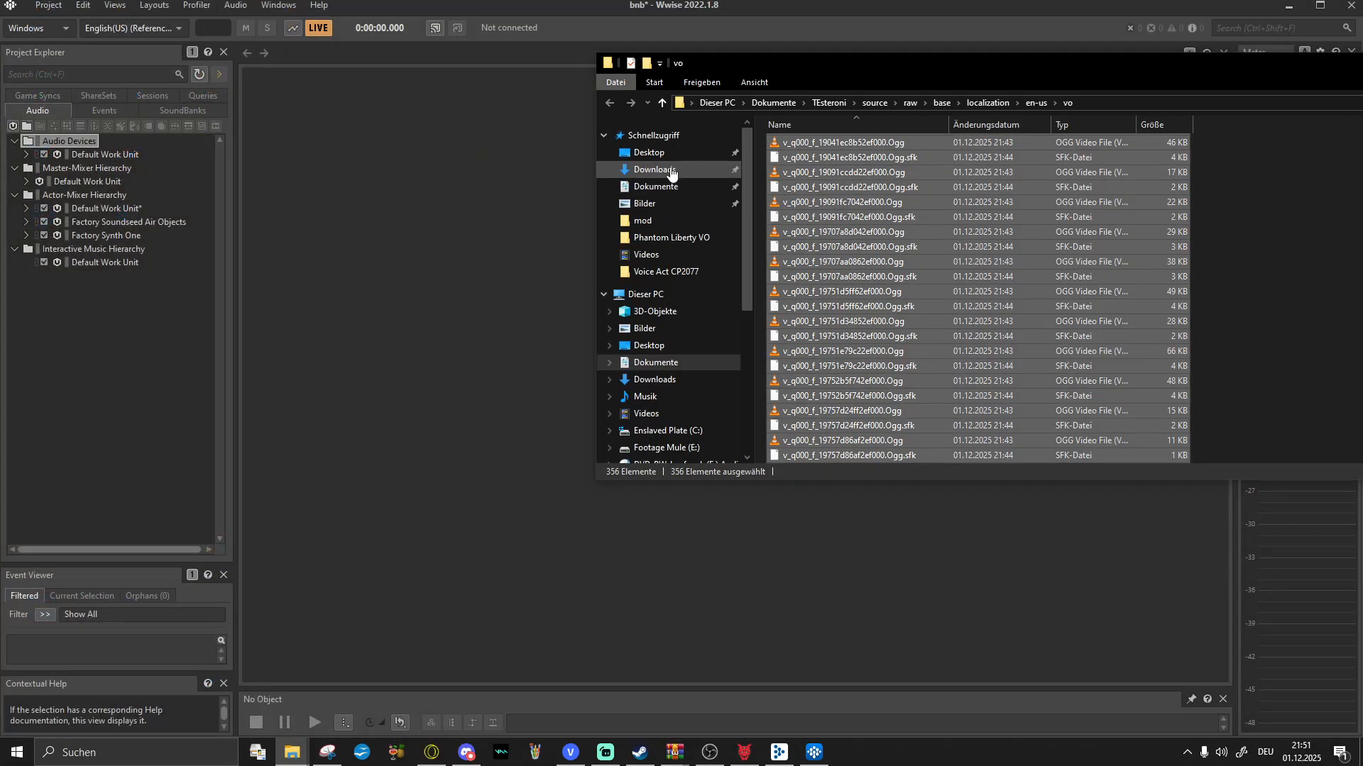
left_click_drag(760, 62, 597, 70)
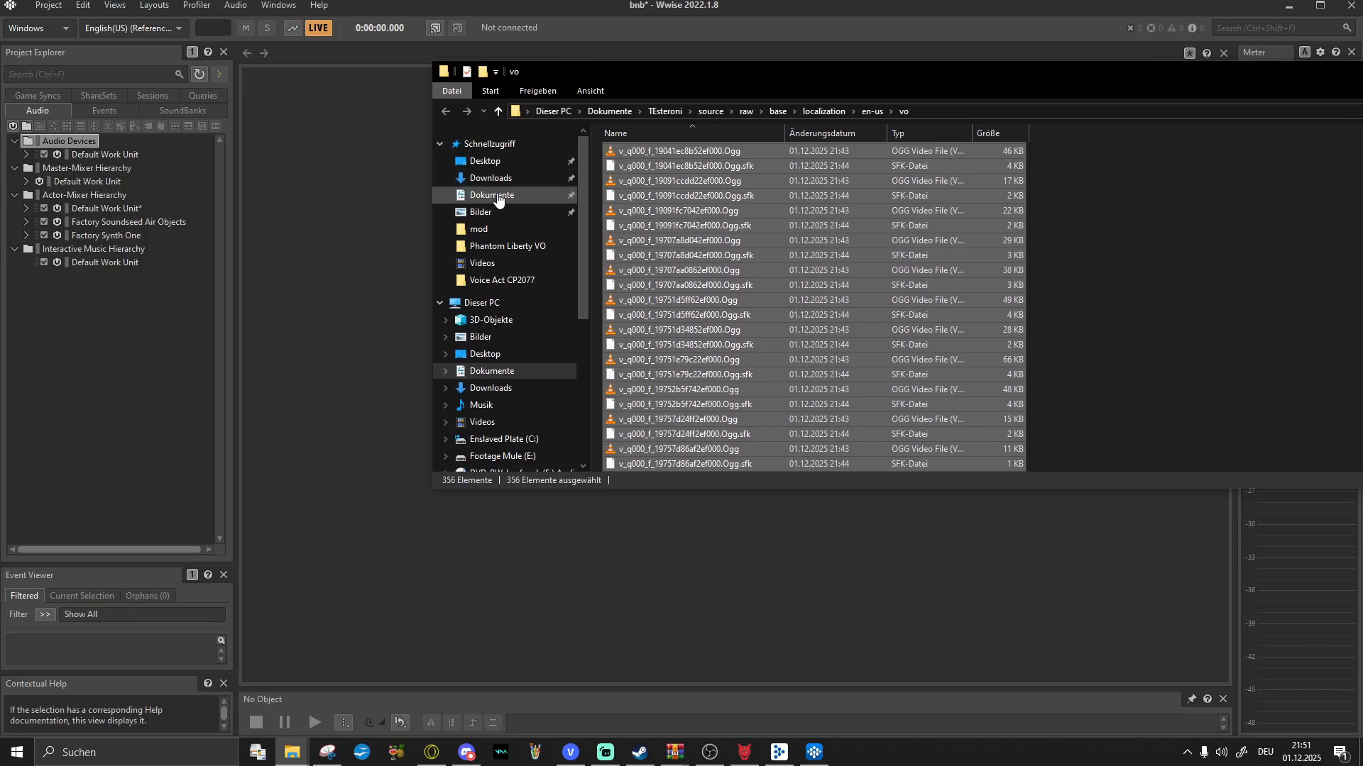
left_click(492, 196)
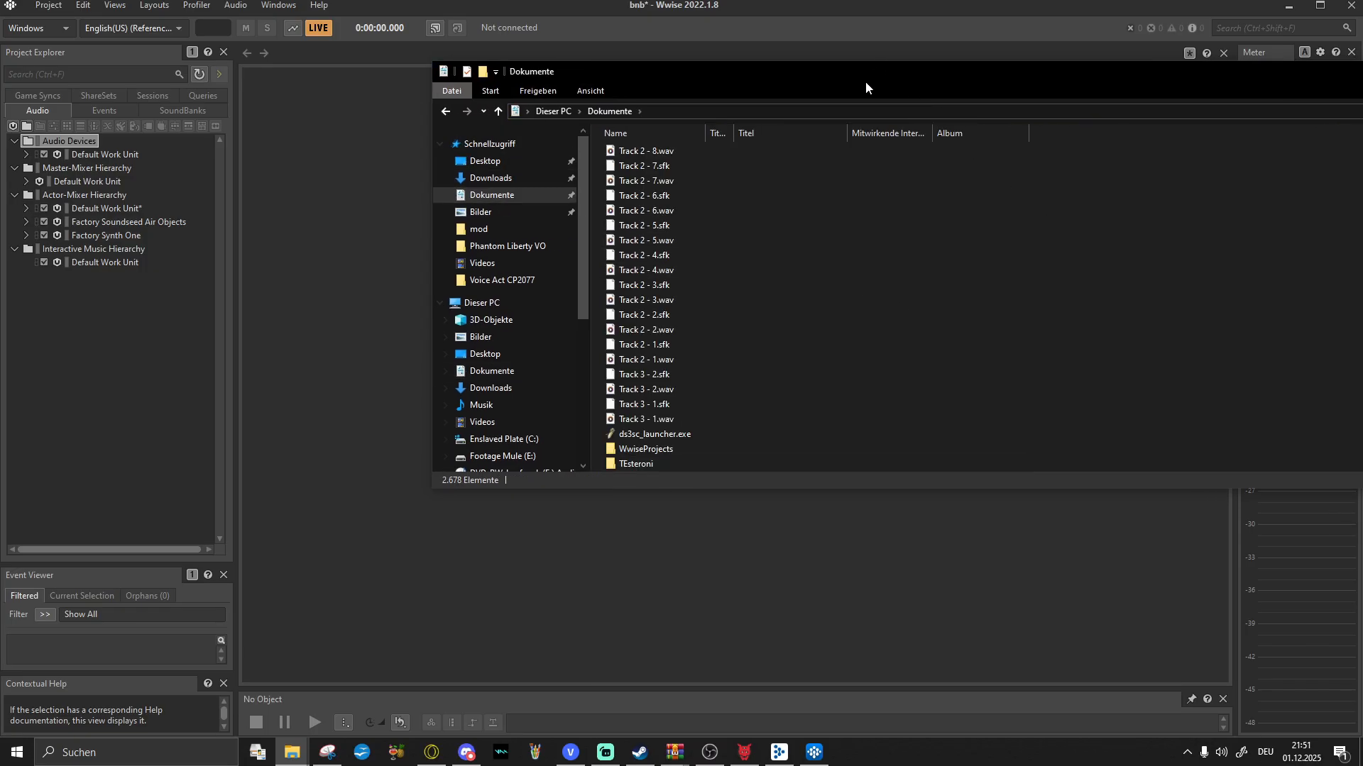
left_click_drag(866, 81, 719, 68)
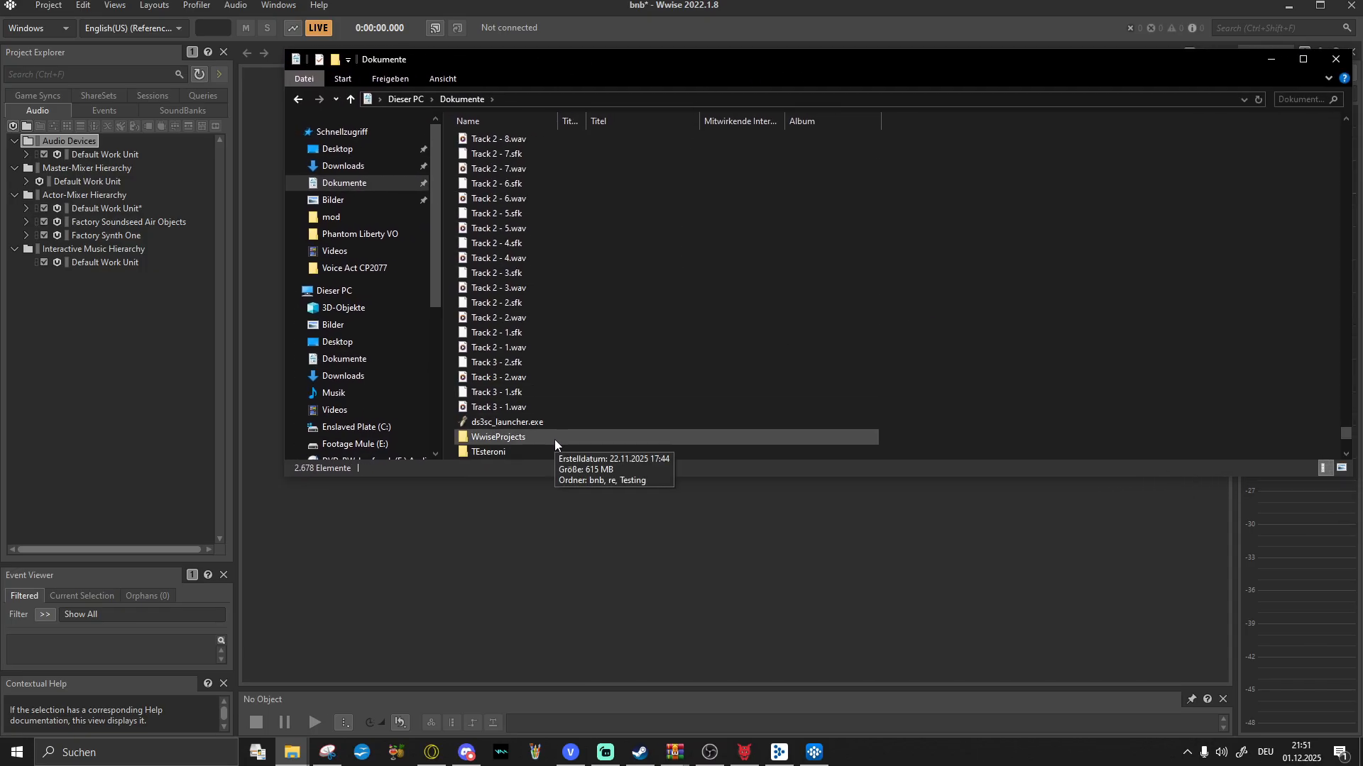
double_click(505, 437)
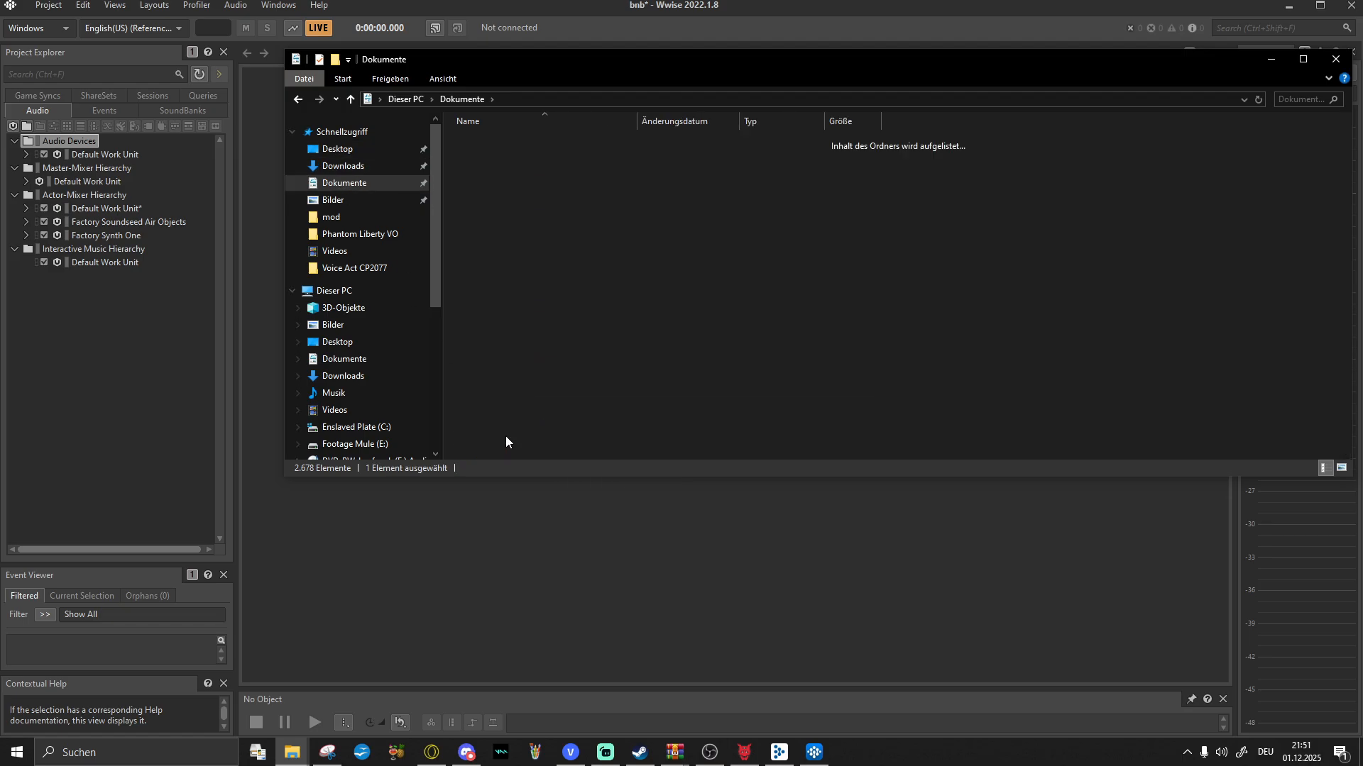
double_click(497, 139)
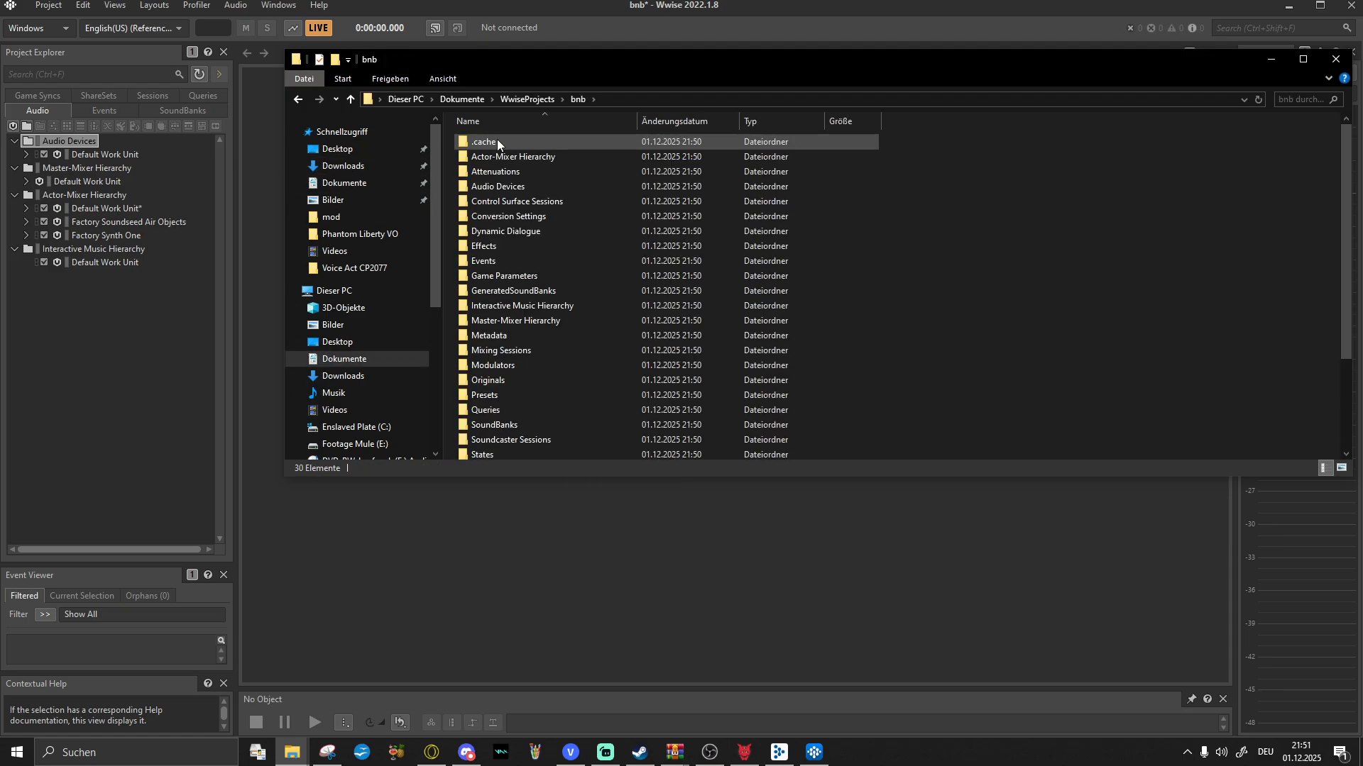
double_click(497, 139)
double_click(497, 140)
double_click(496, 139)
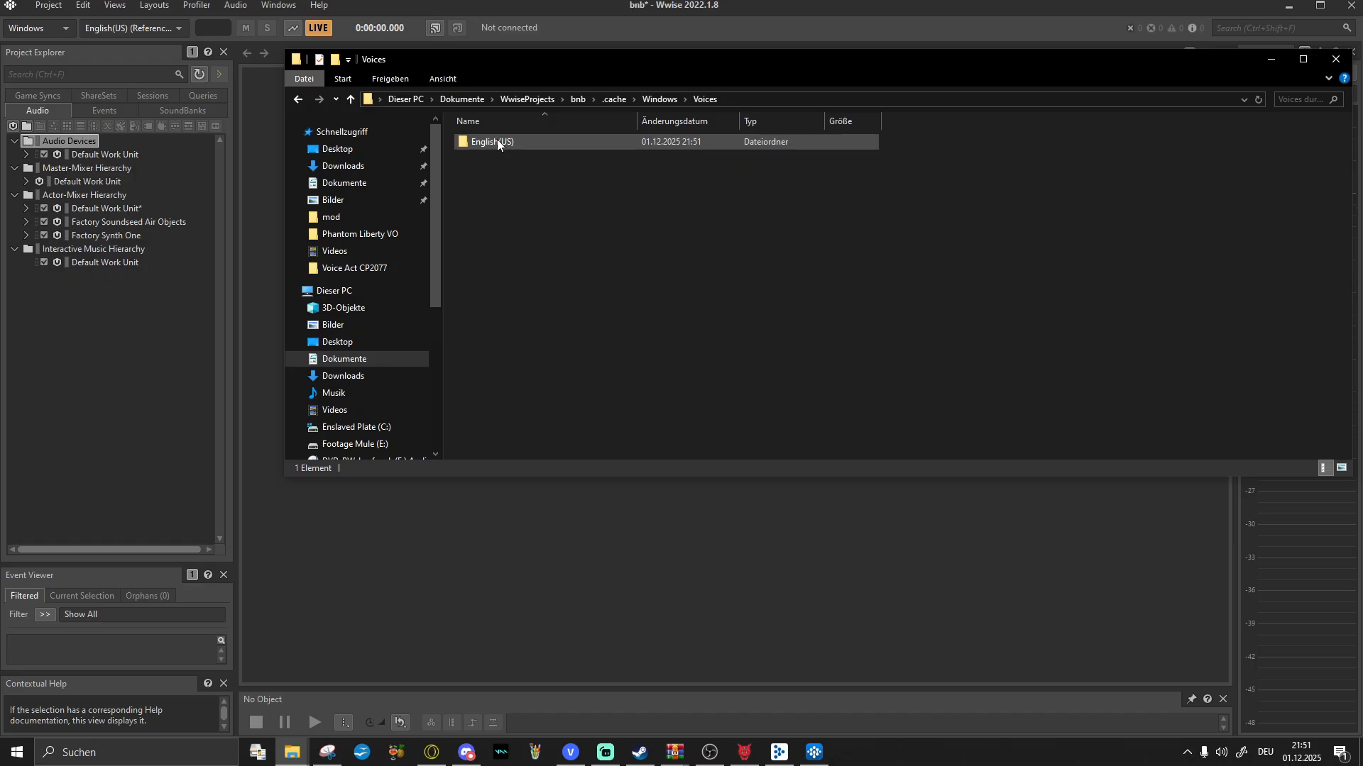
double_click(496, 140)
Step: Open Advanced Renamer and add every WEM file from the English(US) folder to its file list, leaving out Wwise.dat
key("ctrl+a")
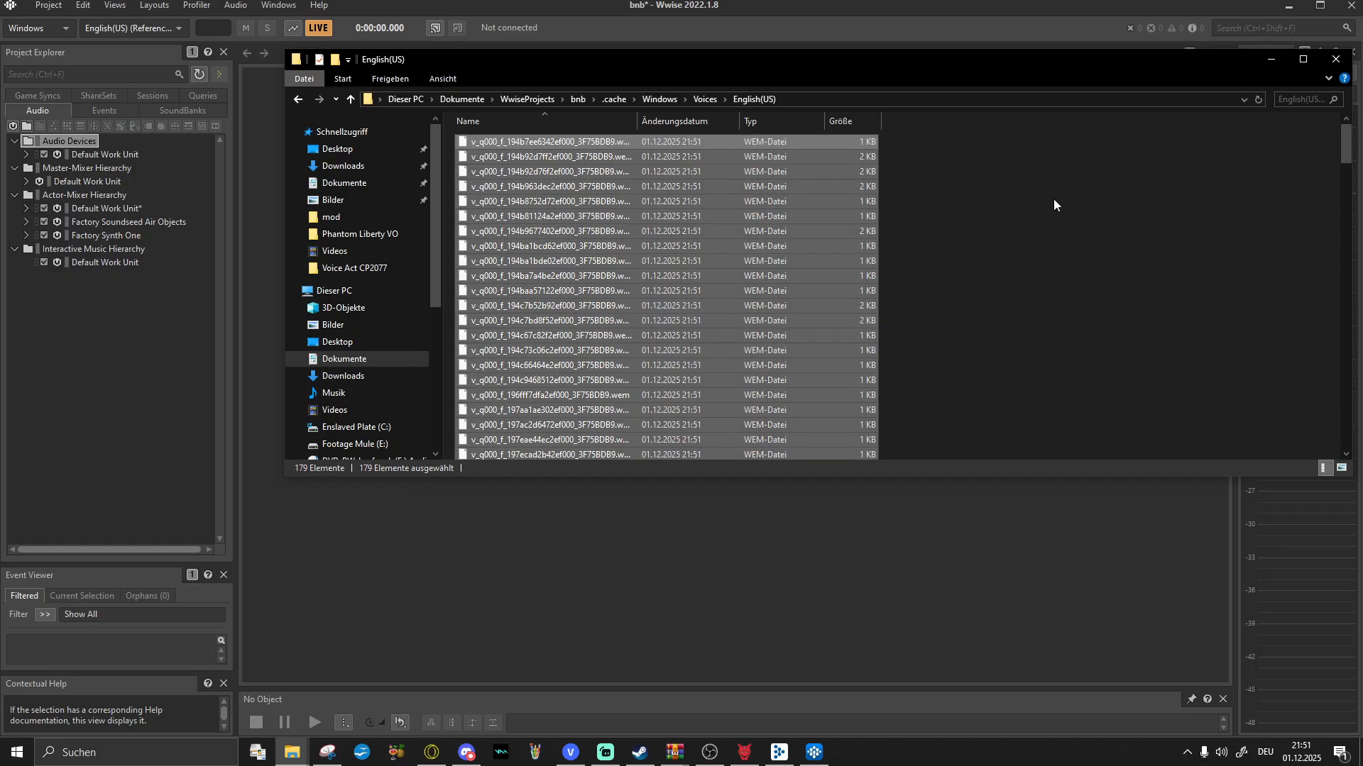
left_click_drag(1345, 145, 1340, 449)
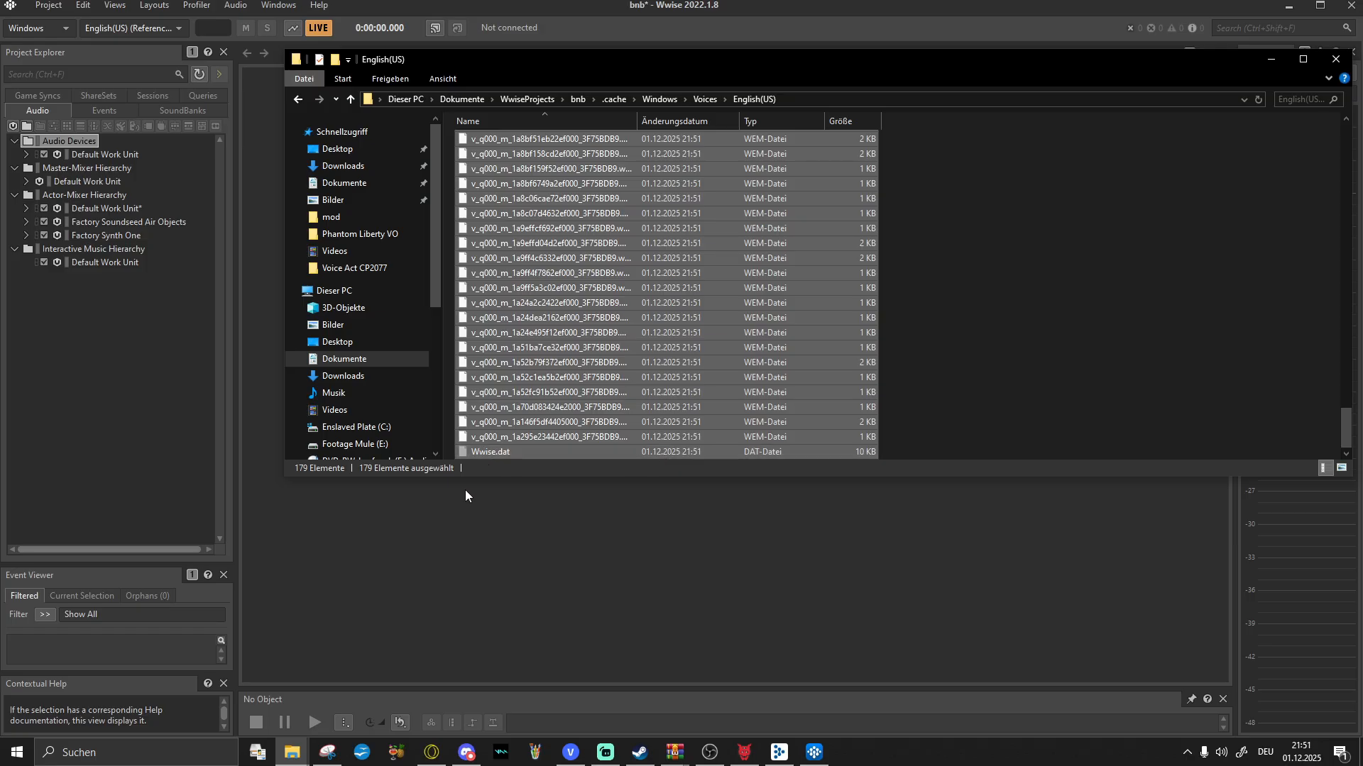
left_click(508, 452, "ctrl")
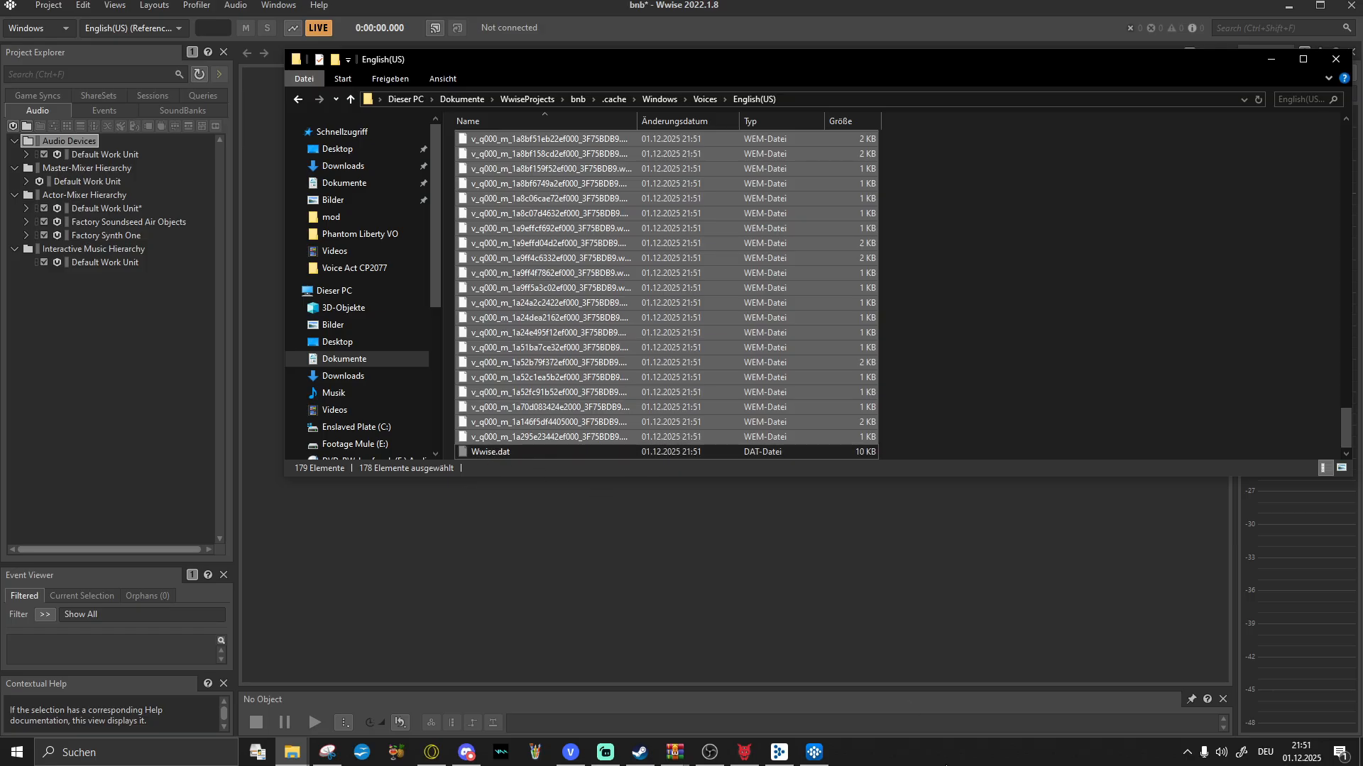
key("super+d")
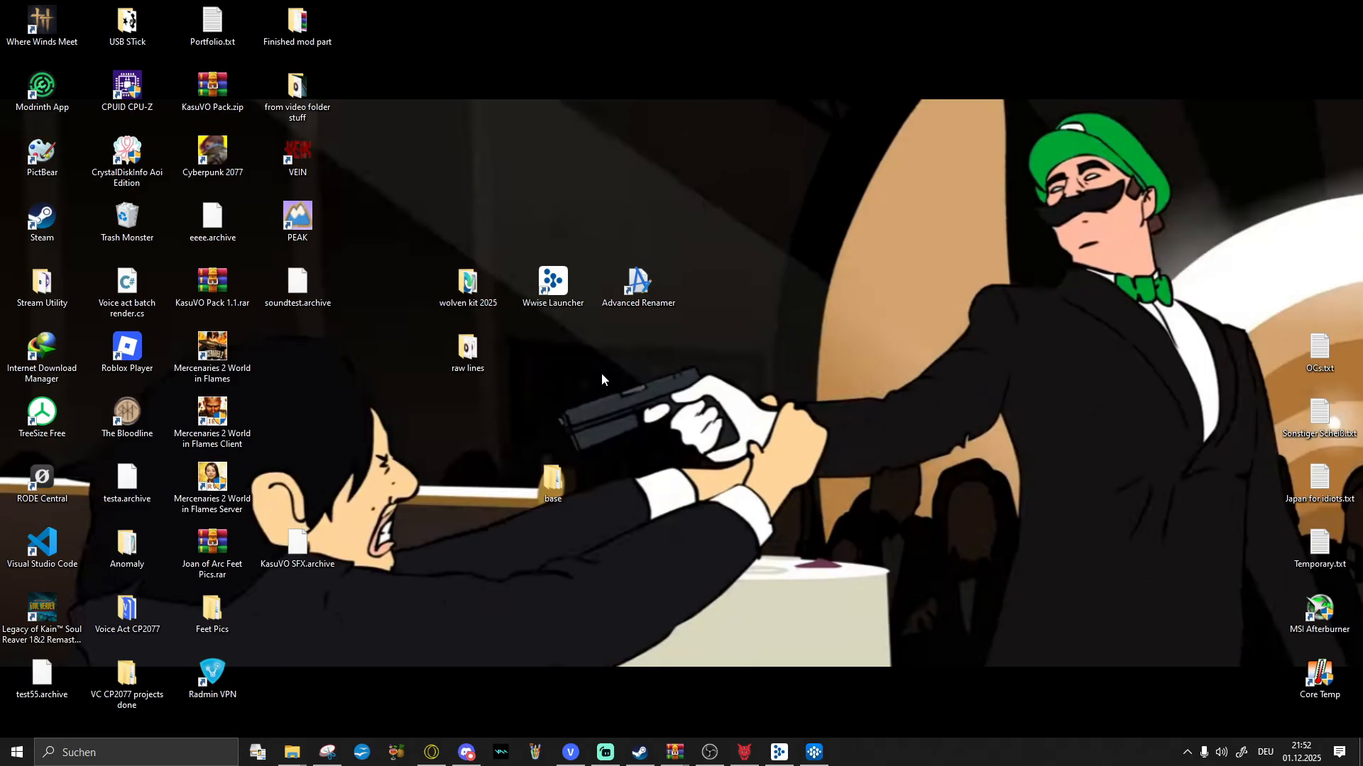
double_click(636, 280)
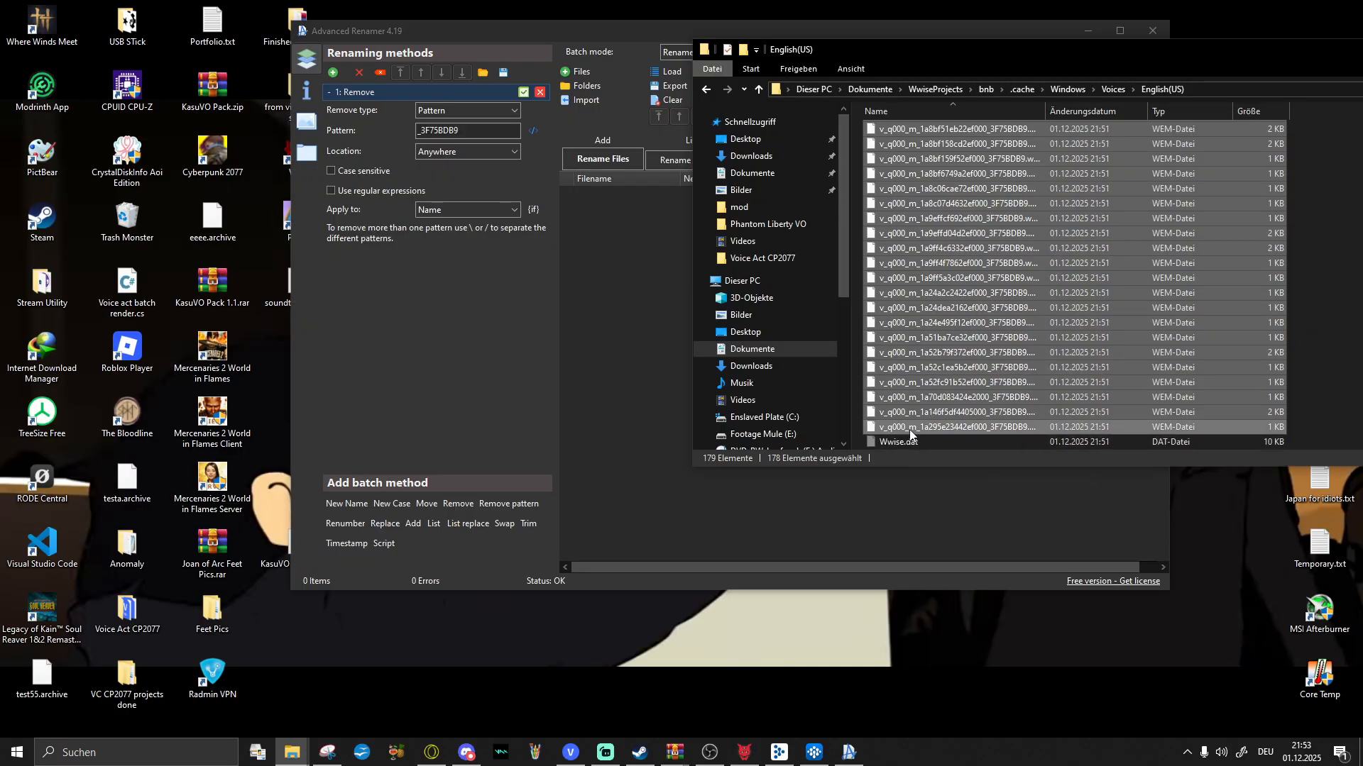
left_click_drag(911, 434, 681, 349)
left_click(504, 325)
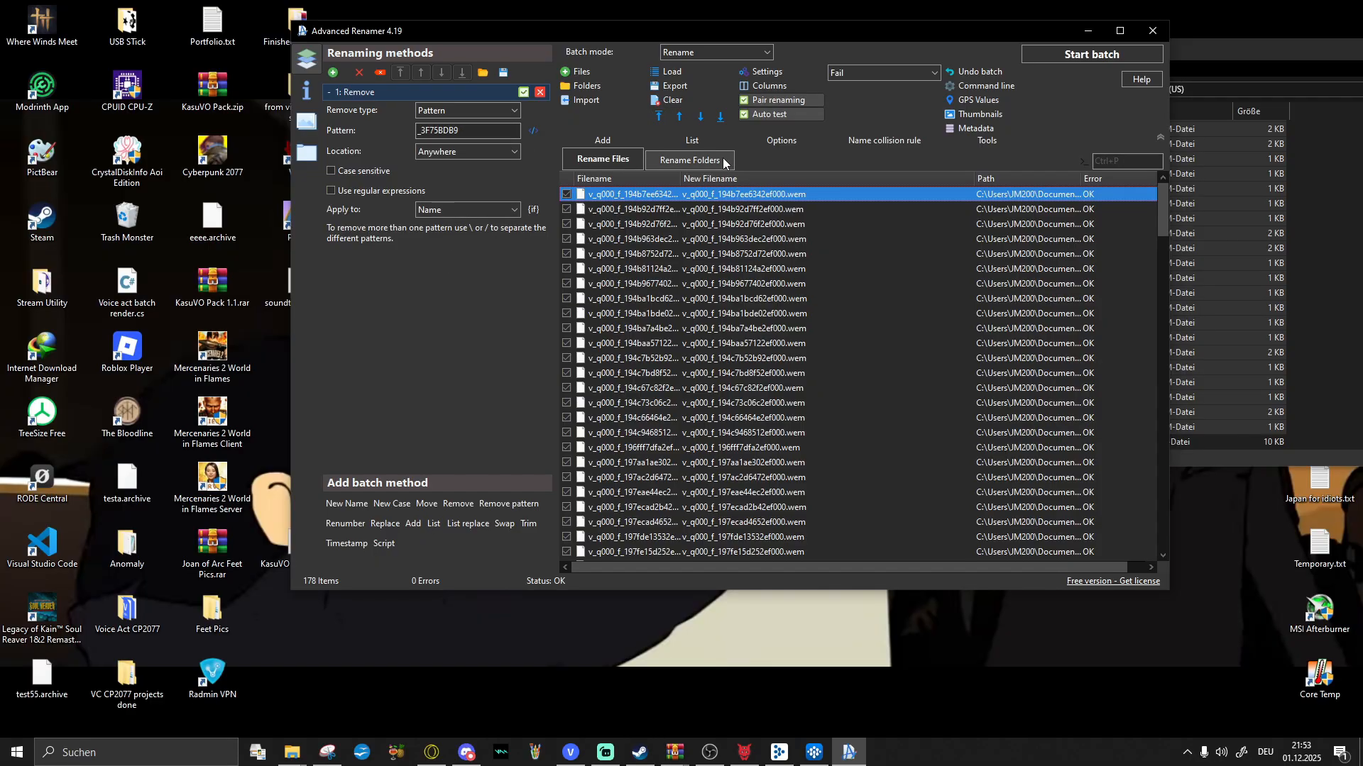
Step: Open one converted WEM file's name for editing and select its _3F75BDB9 suffix
left_click_drag(907, 33, 679, 48)
left_click(1049, 149)
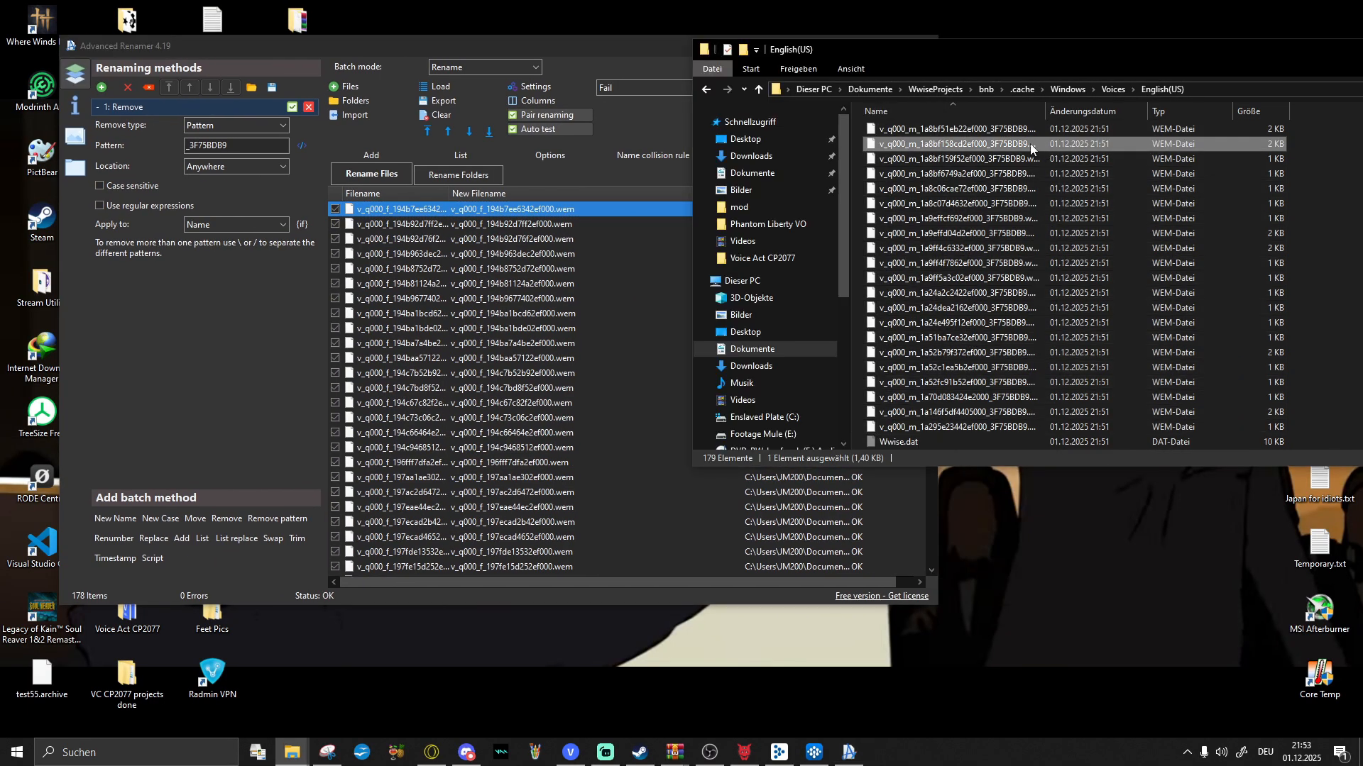
right_click(964, 144)
left_click(1008, 414)
left_click(983, 144)
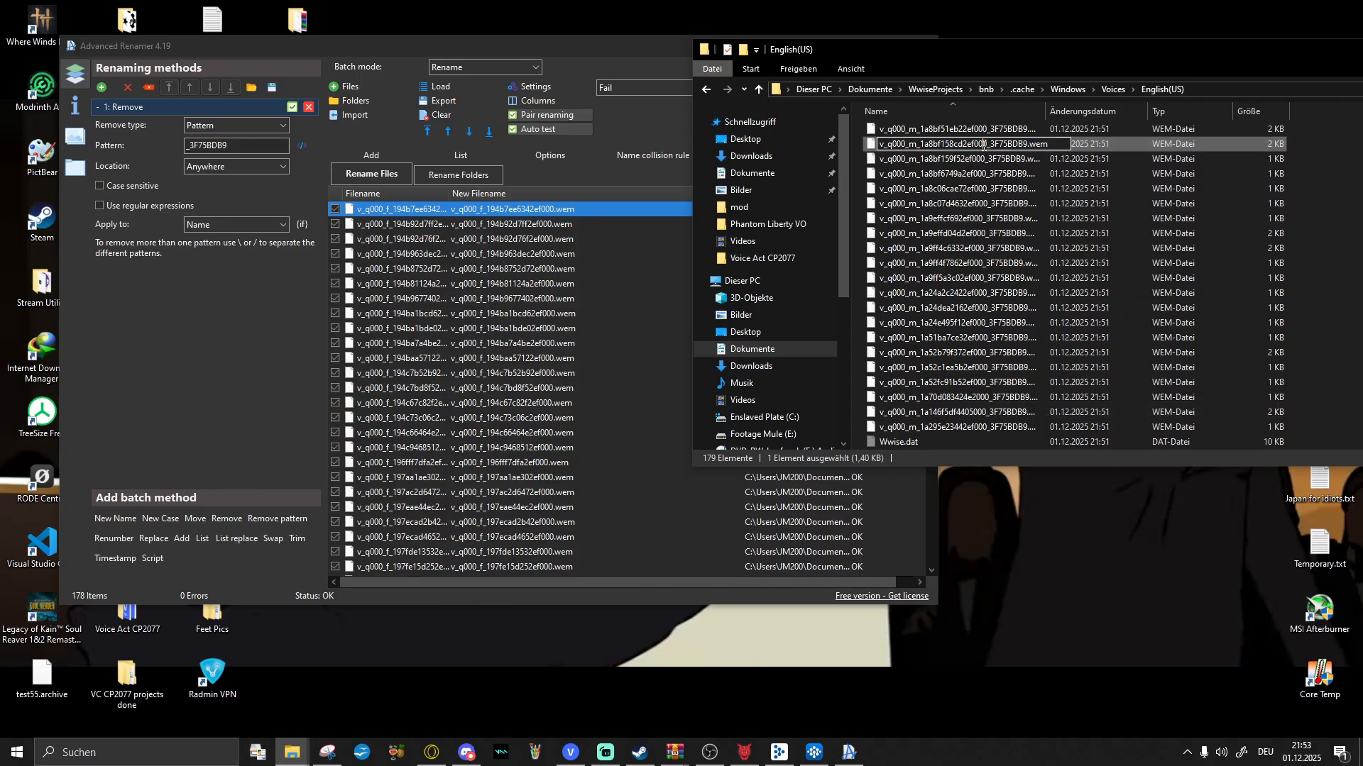
left_click_drag(995, 144, 1022, 143)
Step: Set the Remove method's pattern to _3F75BDB9 and run the batch rename on the listed WEM files
left_click(311, 380)
left_click(262, 163)
left_click(267, 143)
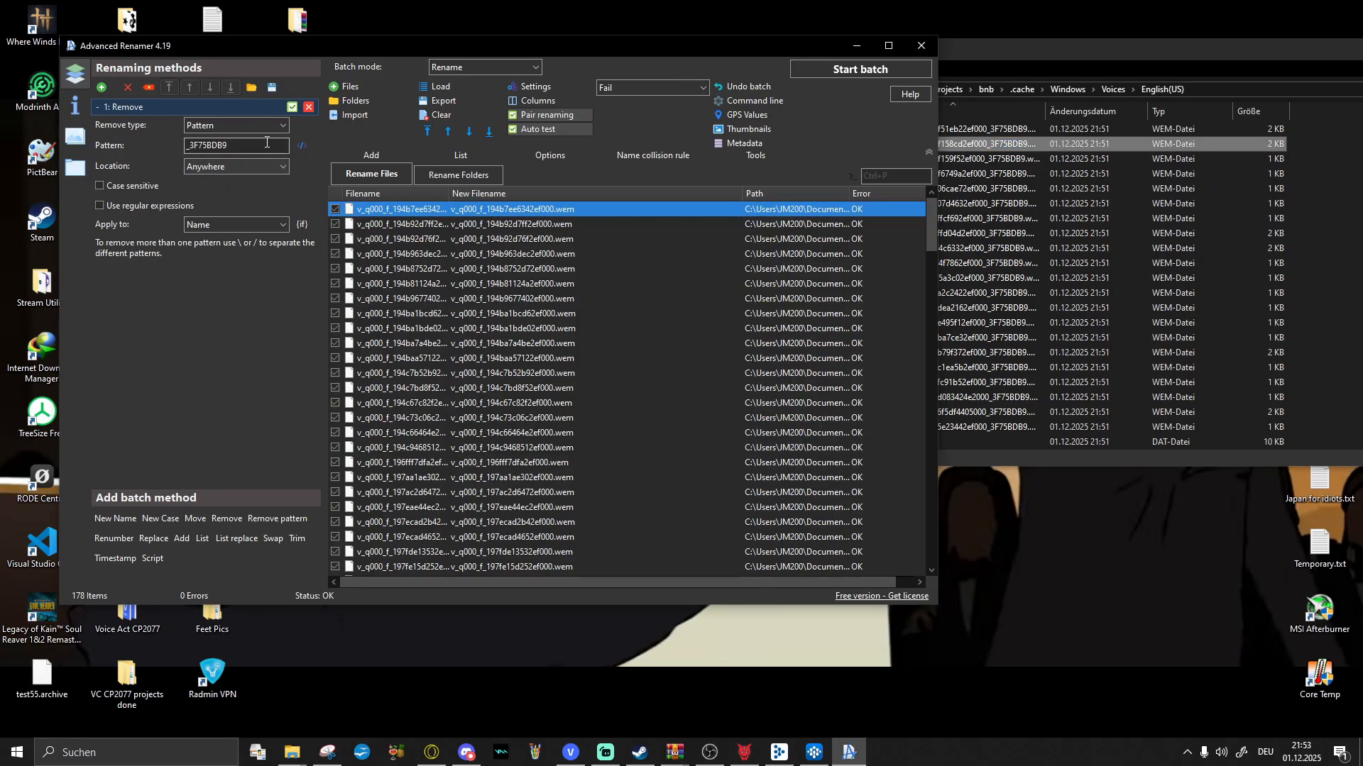
left_click_drag(267, 142, 143, 146)
type("_3F75BDB9")
left_click(236, 125)
left_click(236, 124)
left_click(866, 71)
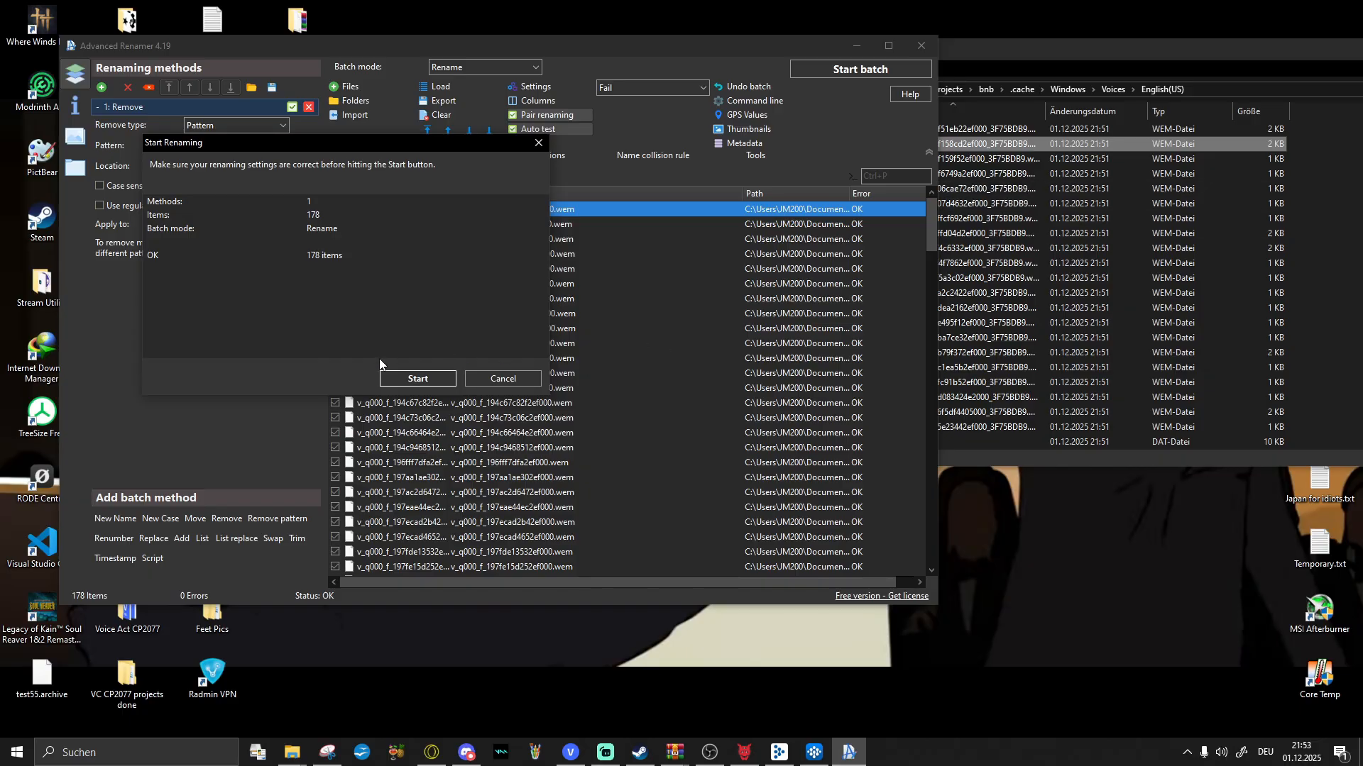
left_click(410, 382)
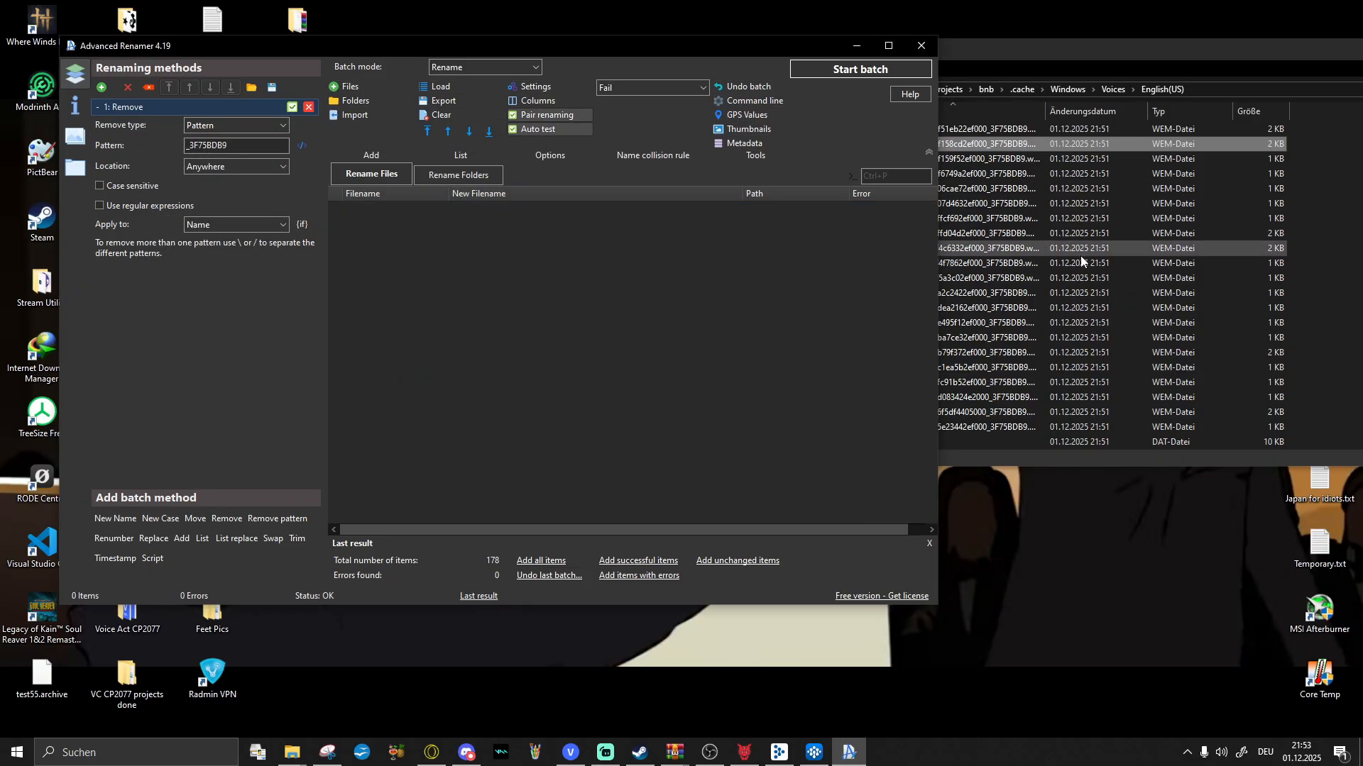
Step: Select all the renamed WEM files in the English(US) folder, excluding Wwise.dat
left_click(1080, 257)
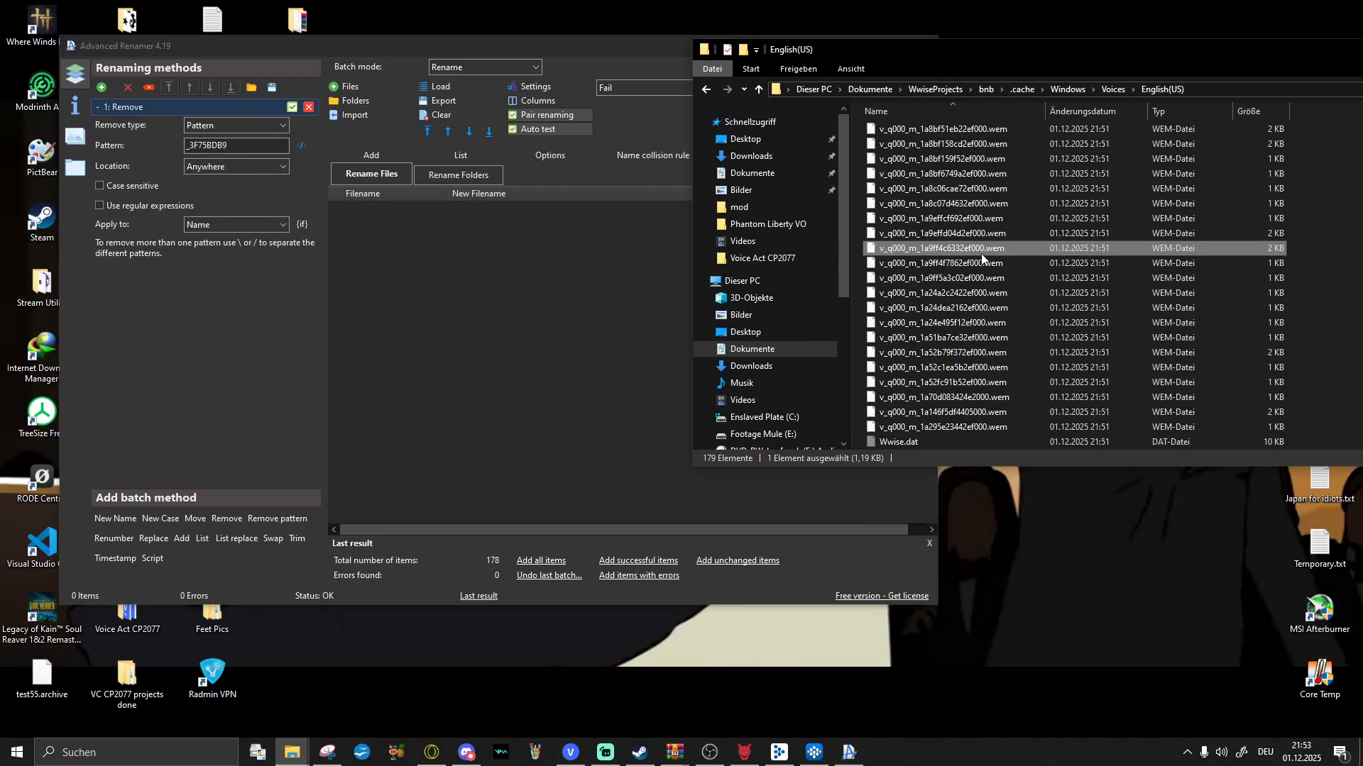
key("ctrl+a")
left_click(908, 446, "ctrl")
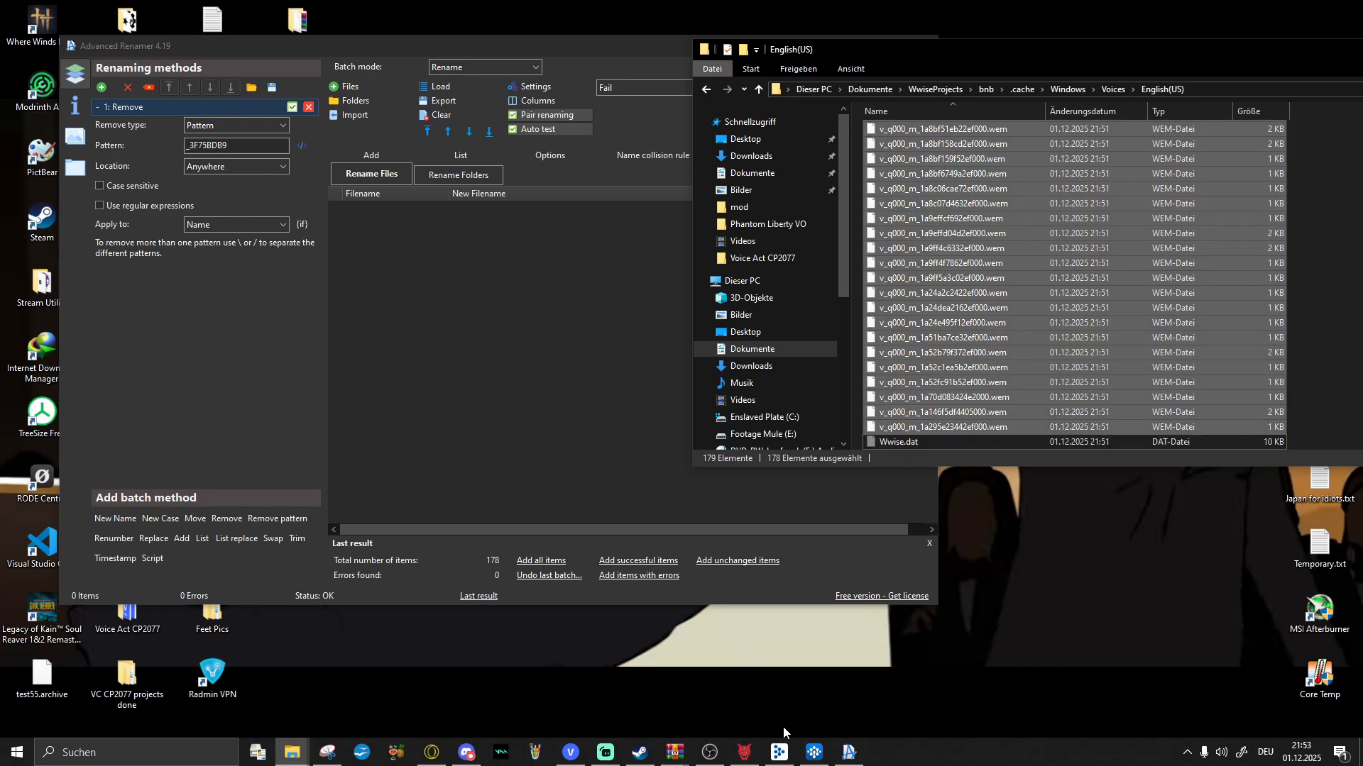
Step: Switch to WolvenKit and open the voicepack project's archive folder in File Explorer
left_click(746, 751)
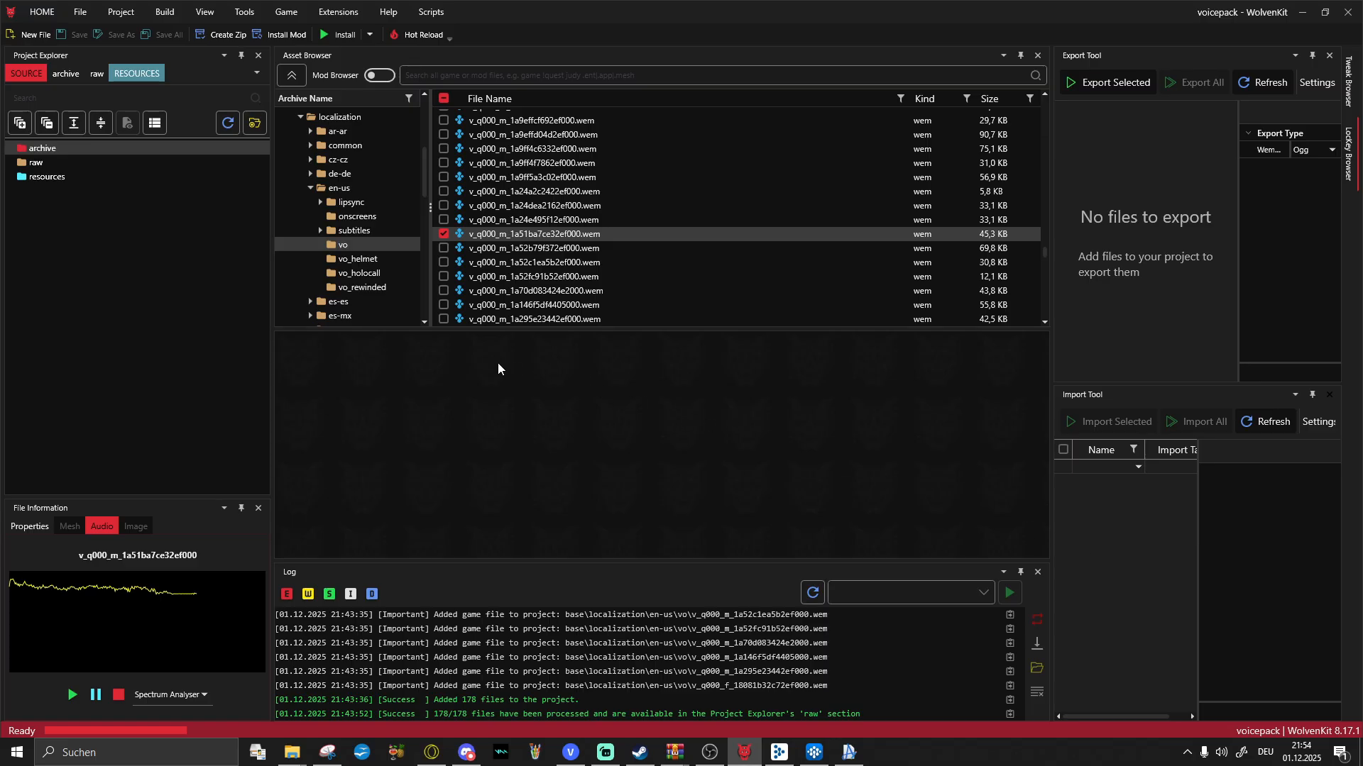
key("alt+Tab")
key("alt+Tab")
mouse_move(235, 149)
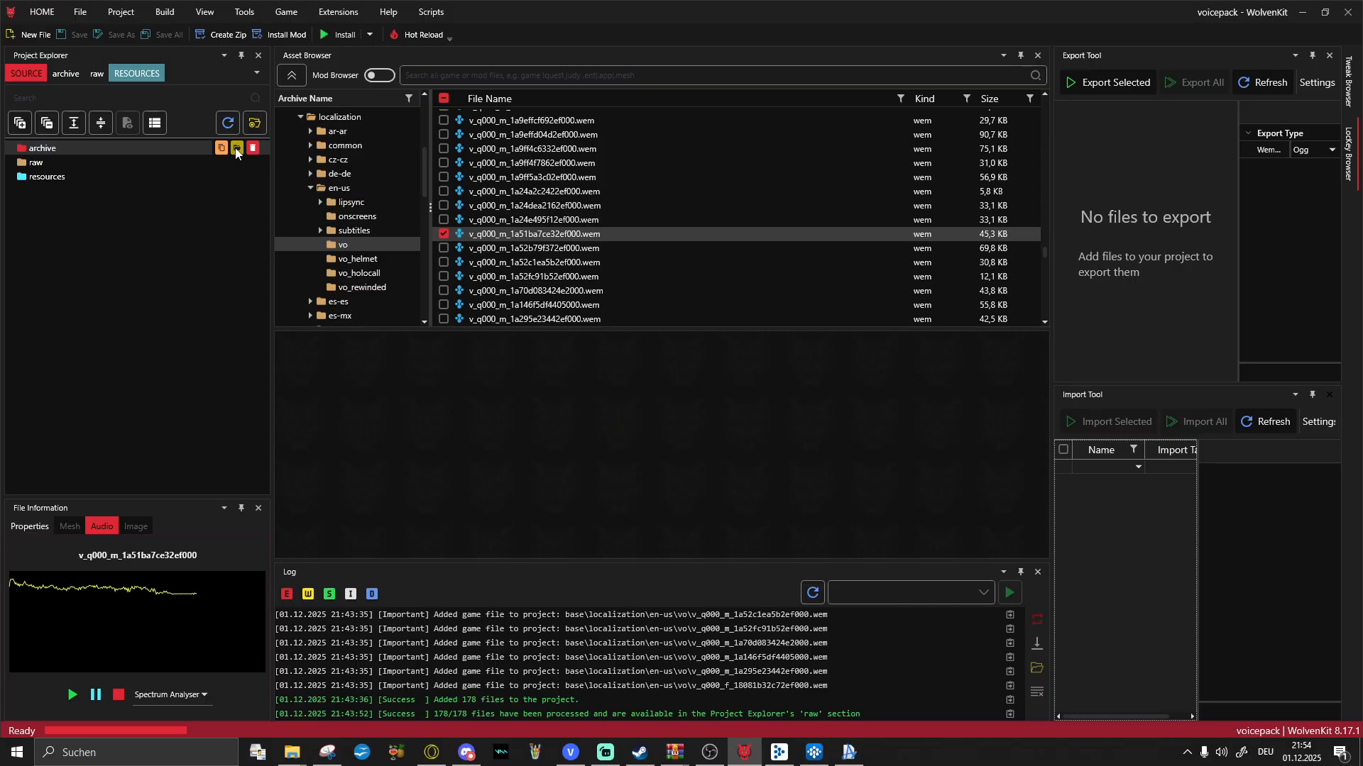
left_click(237, 148)
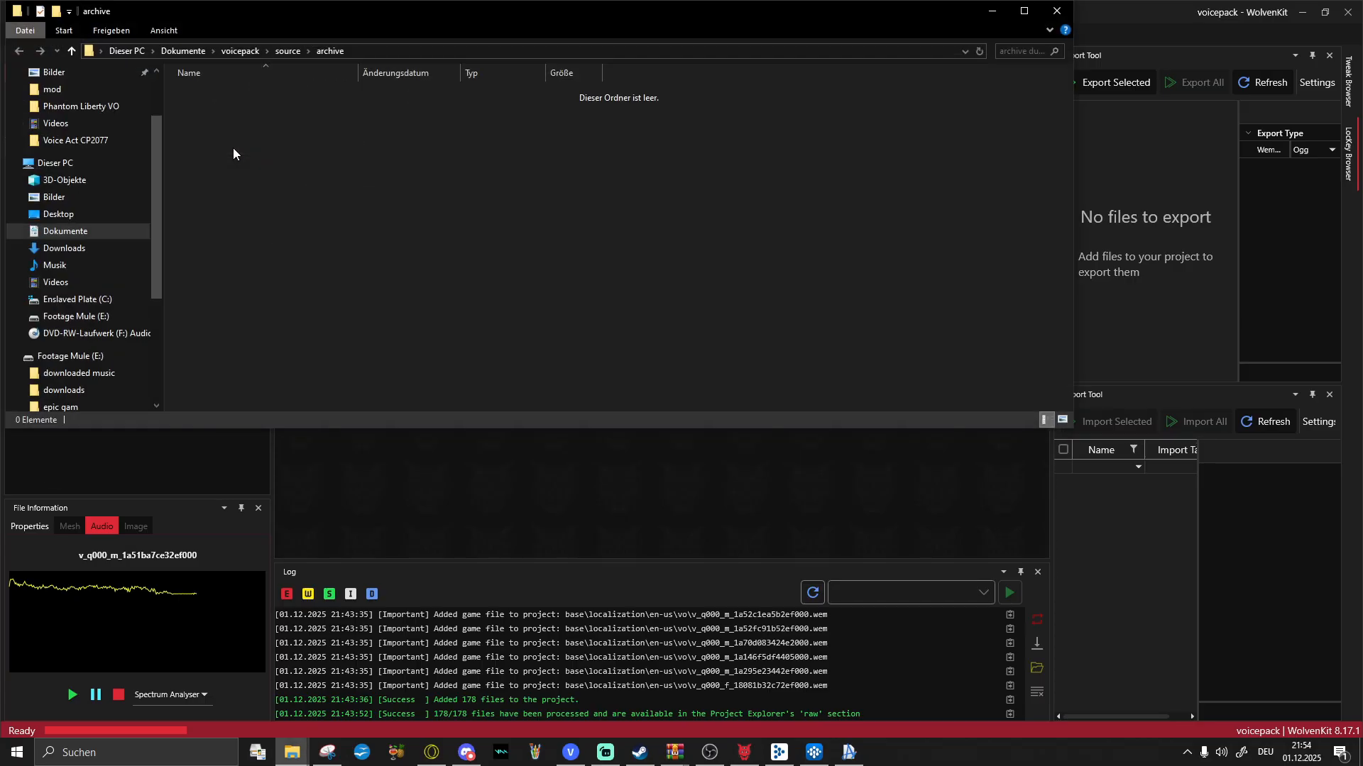
Step: Create a folder named base in the project's archive folder
right_click(490, 346)
mouse_move(657, 548)
left_click(745, 551)
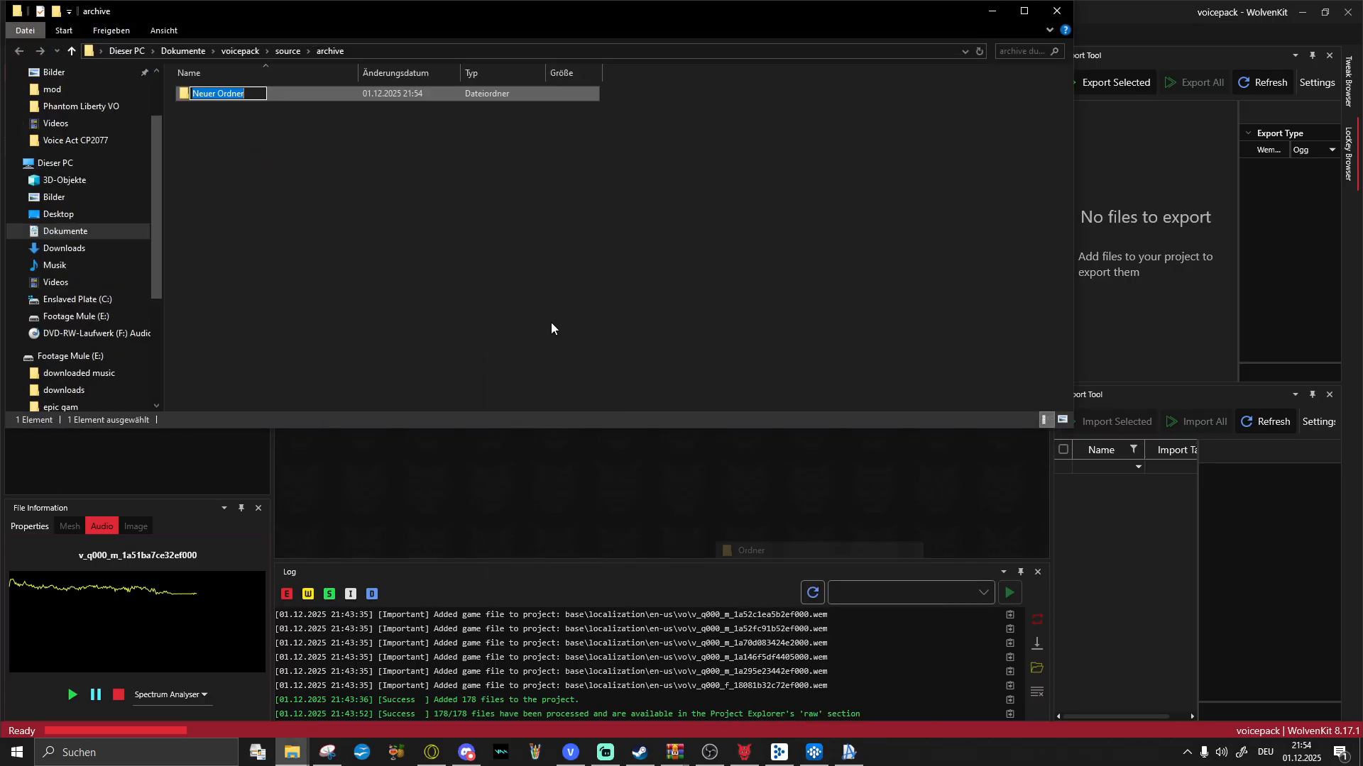
type("base")
key("Return")
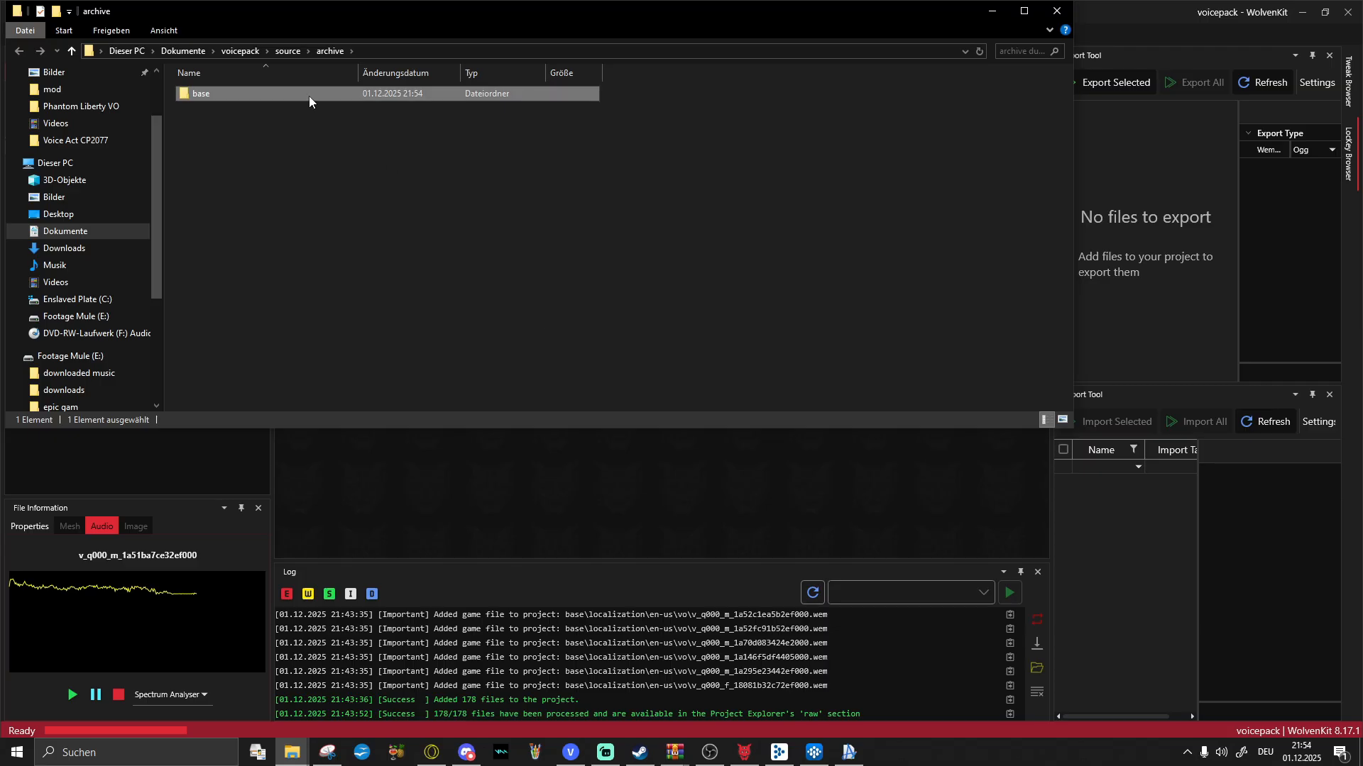
Step: Create a folder named localization inside the base folder
double_click(309, 96)
right_click(316, 126)
mouse_move(504, 315)
left_click(611, 316)
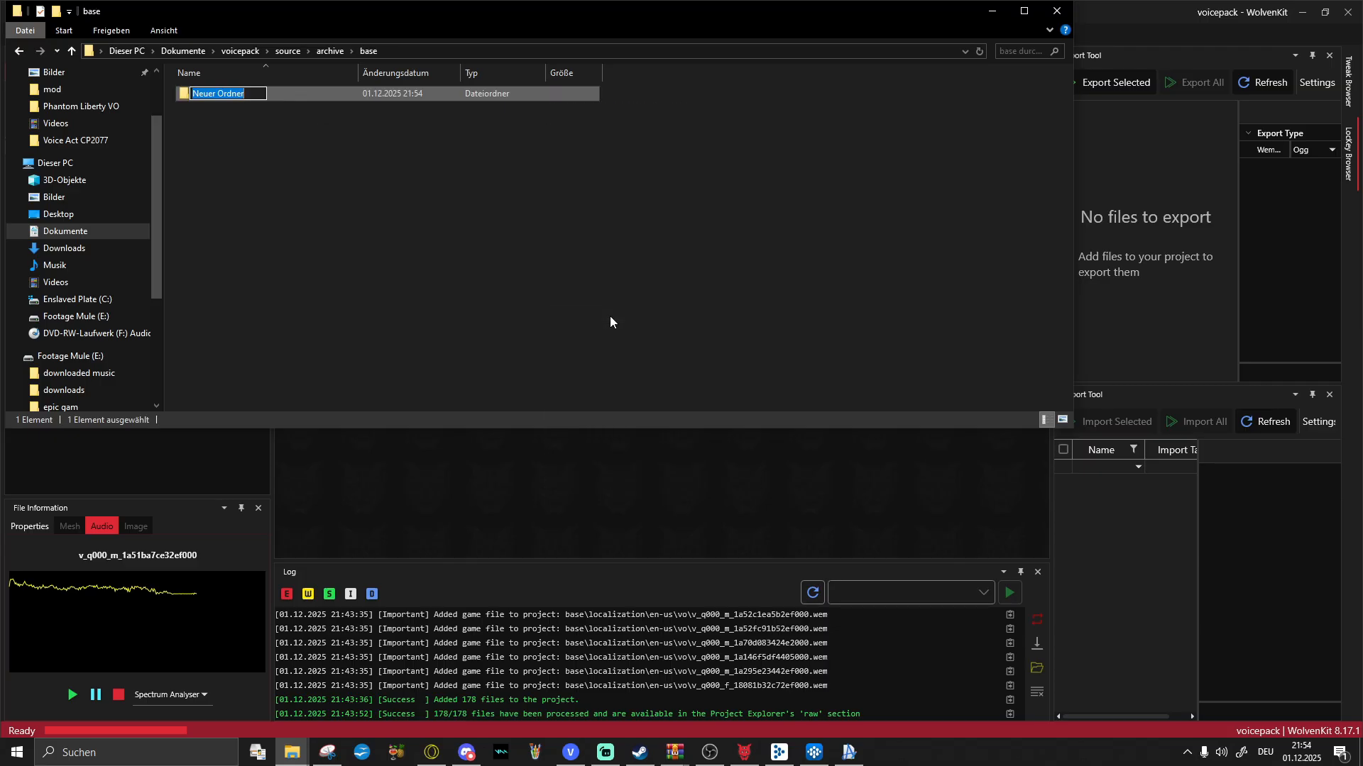
type("locali")
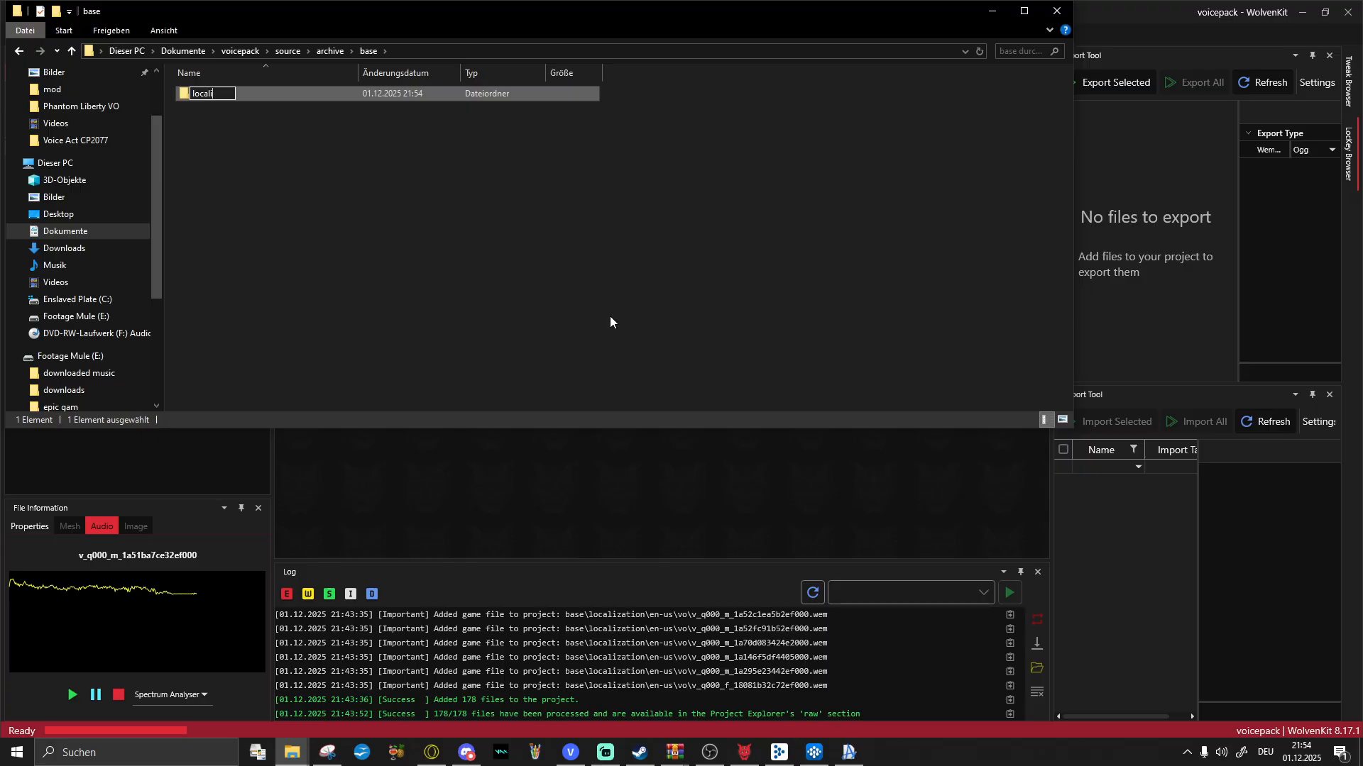
type("zation")
key("Return")
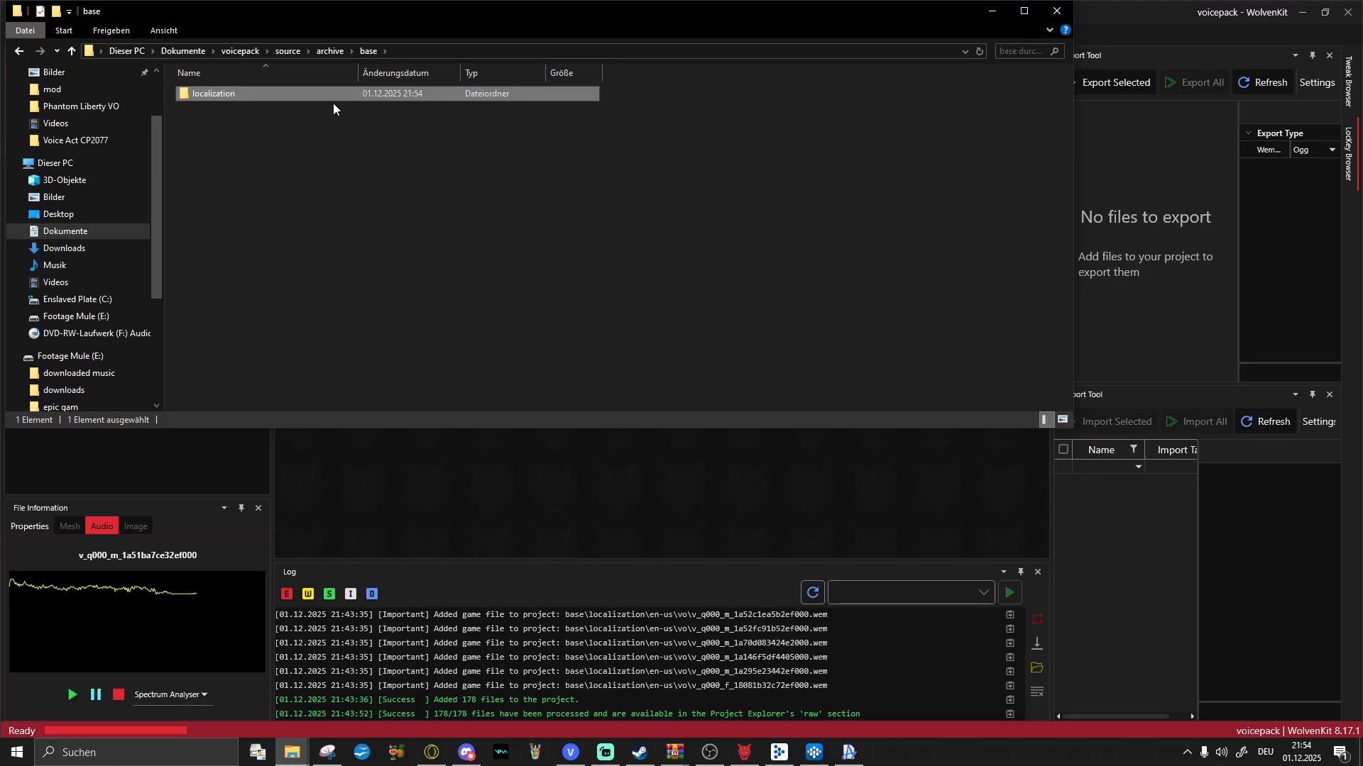
Step: Create a folder named en-us inside the localization folder
double_click(334, 100)
right_click(330, 144)
mouse_move(531, 343)
left_click(591, 345)
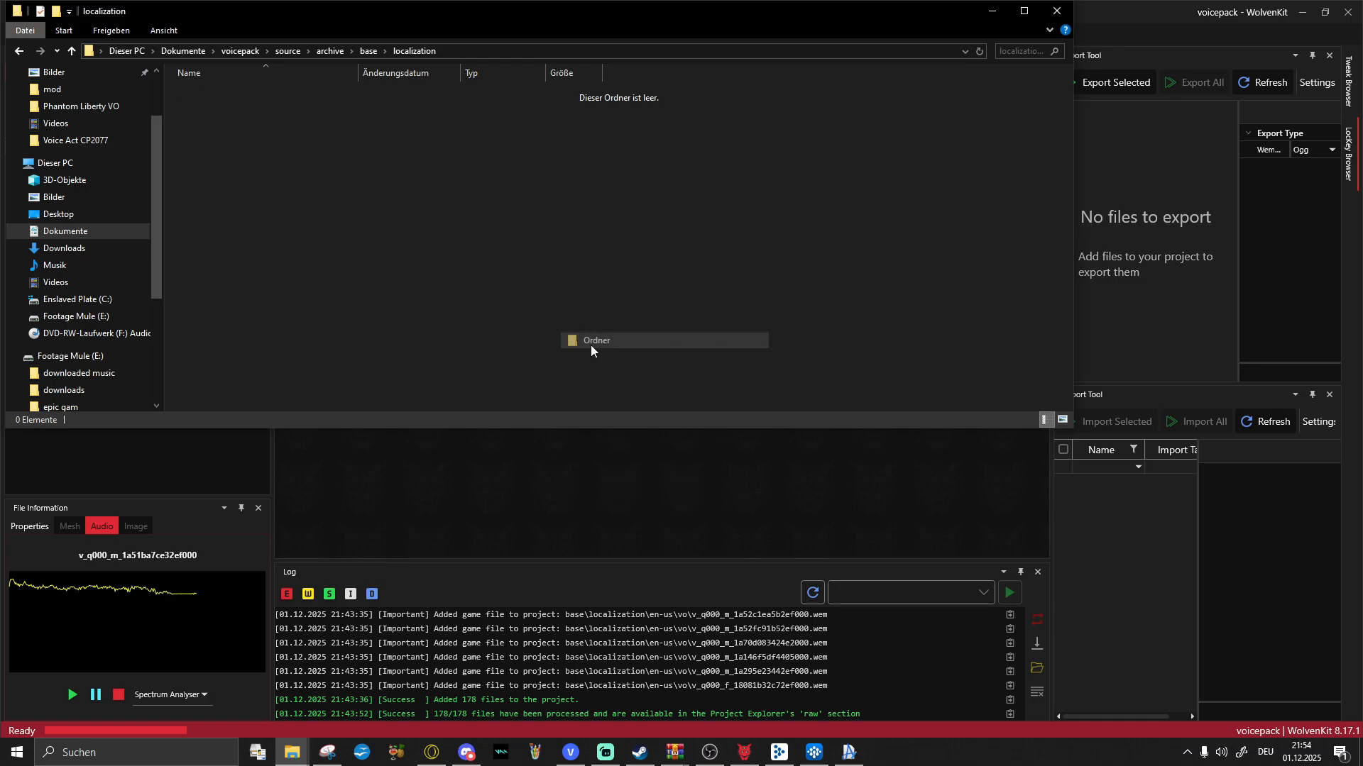
type("en-us")
key("Return")
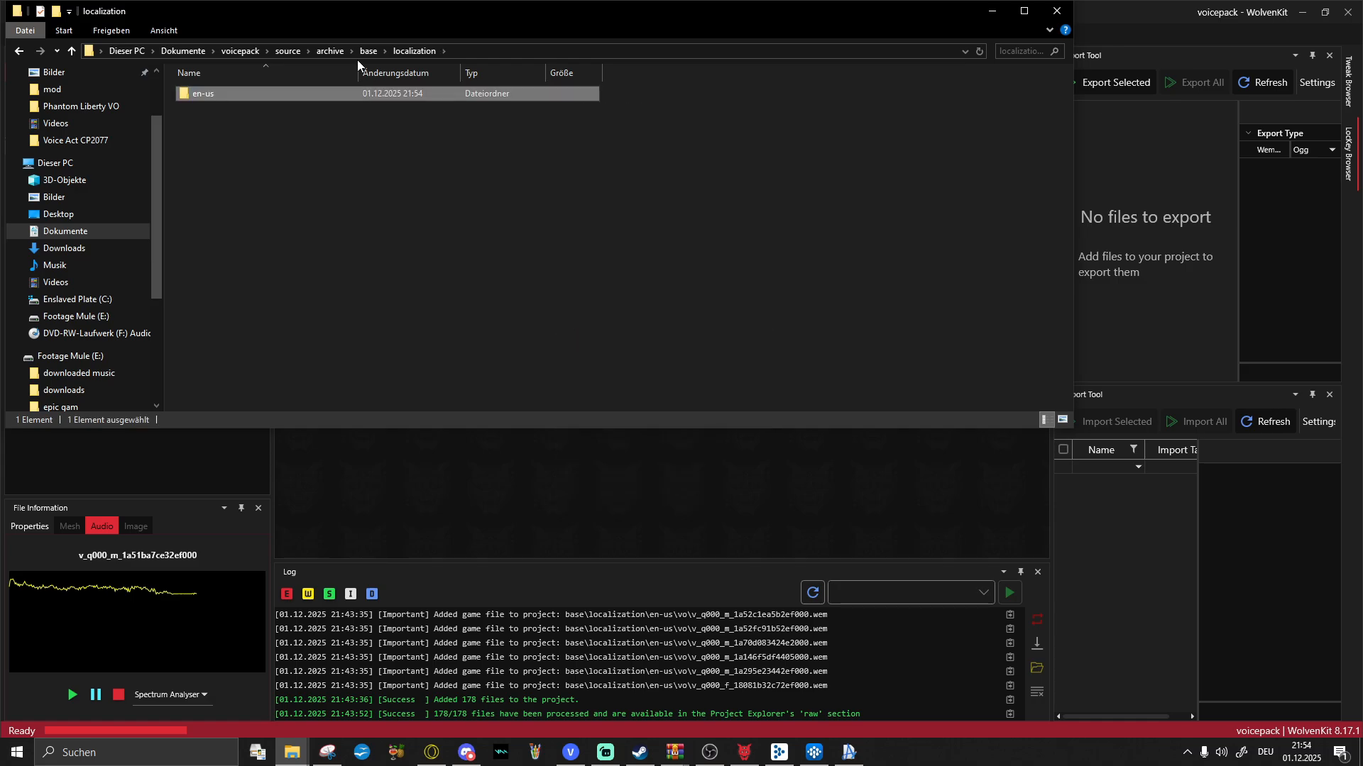
Step: Create a folder named vo inside the en-us folder
double_click(317, 100)
right_click(299, 129)
mouse_move(500, 317)
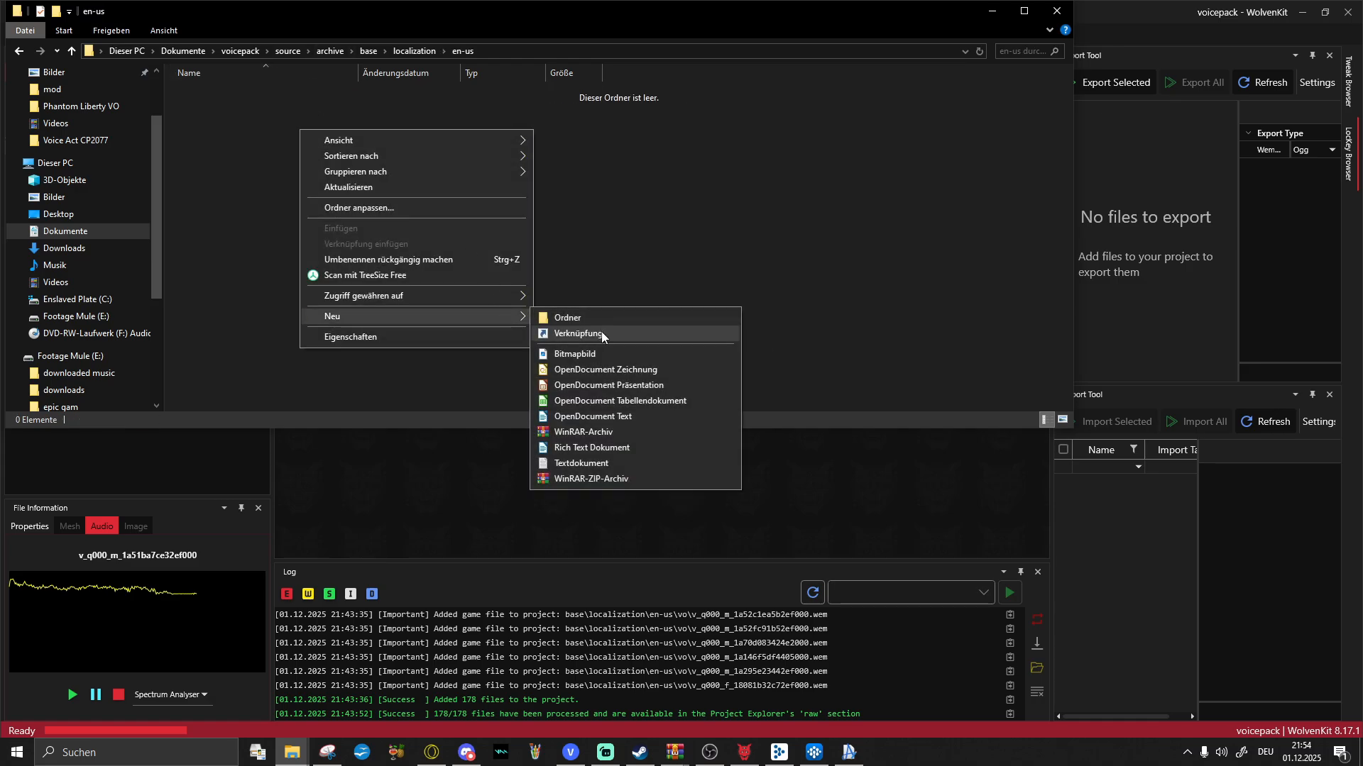
left_click(602, 321)
type("vo")
key("Return")
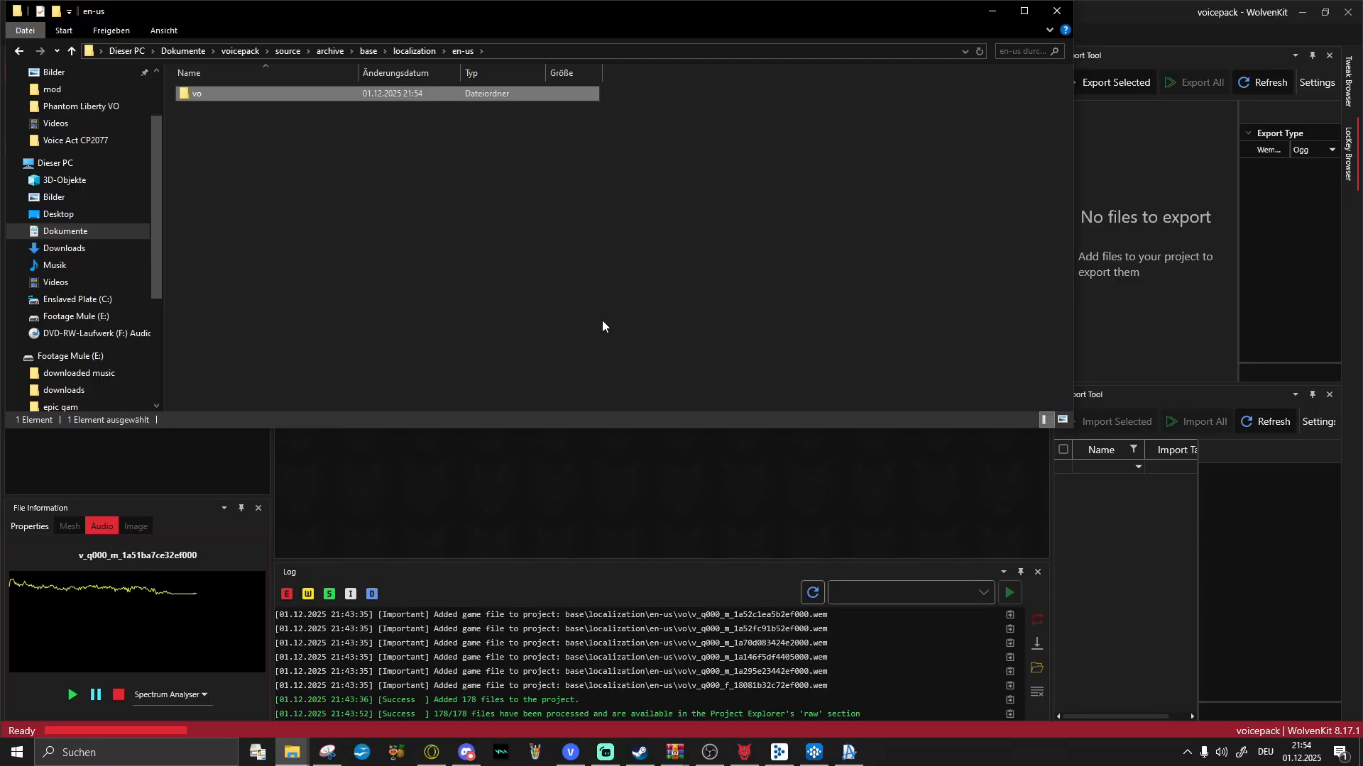
Step: Move all selected WEM files from Wwise's English(US) output folder into the project's vo folder and check them in WolvenKit's project tree
double_click(270, 93)
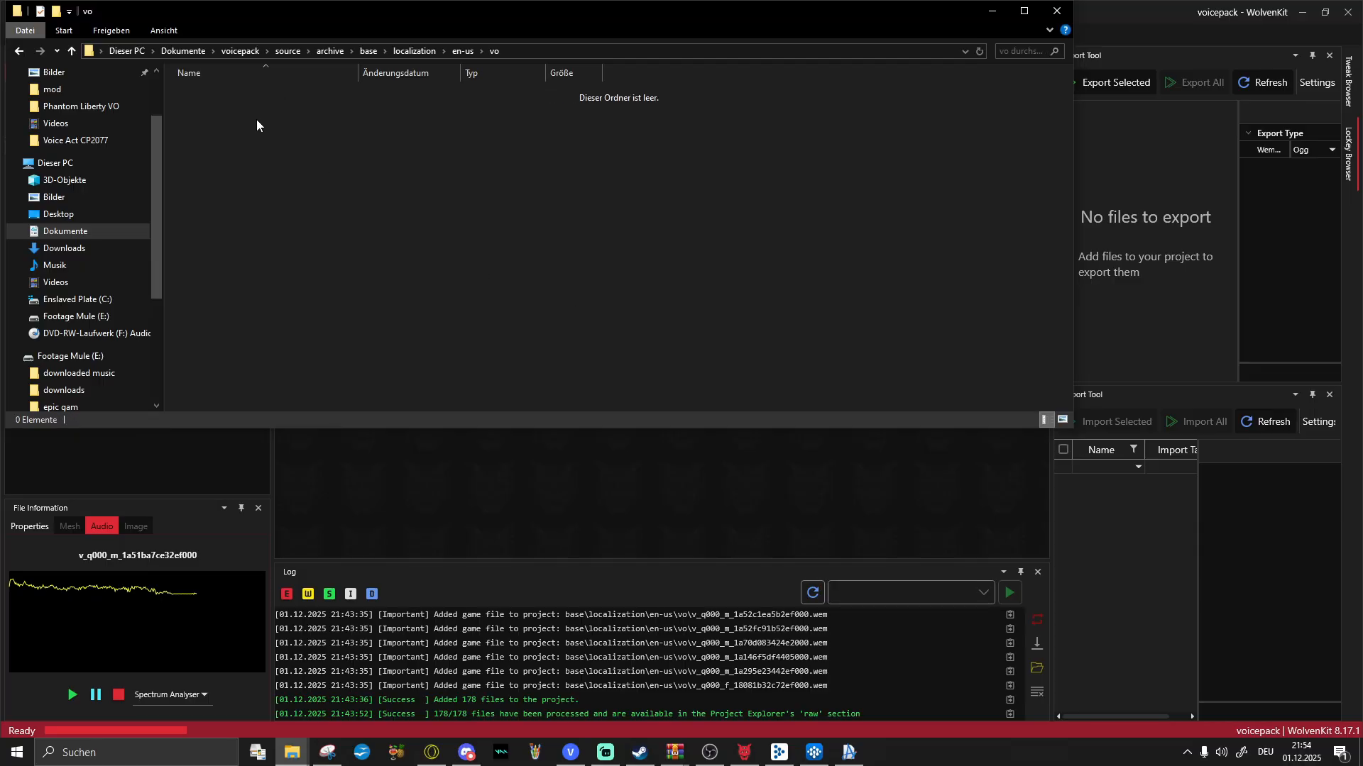
key("super+Tab")
left_click(962, 214)
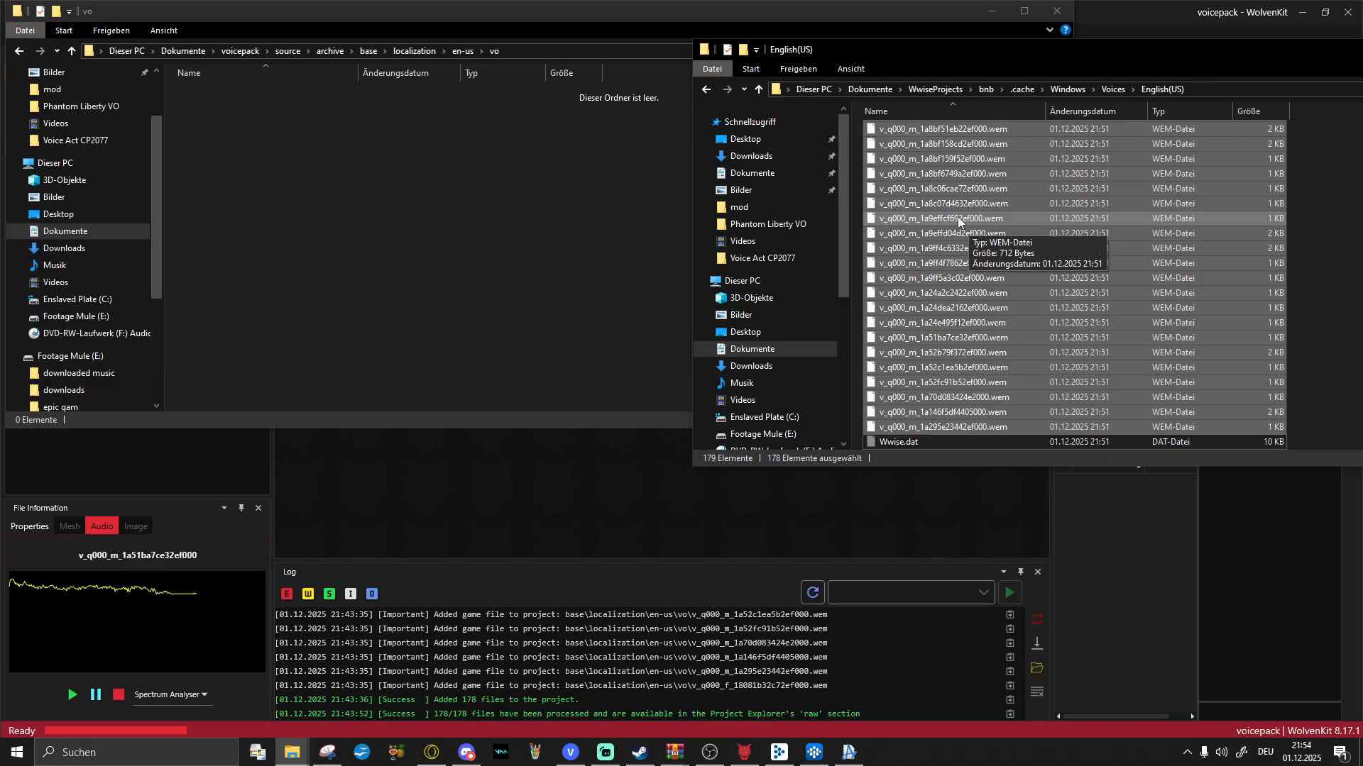
left_click_drag(957, 216, 601, 193)
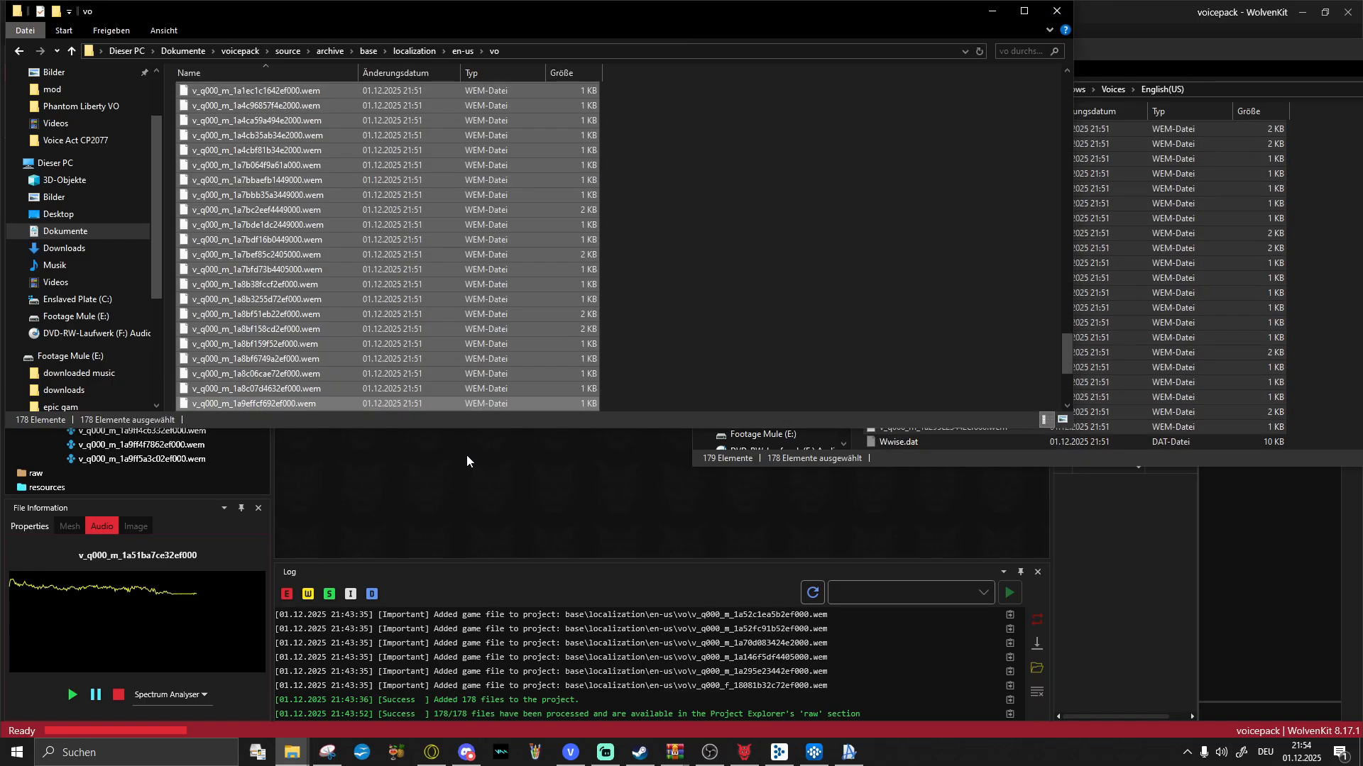
left_click(466, 455)
scroll(213, 277, "up", 3)
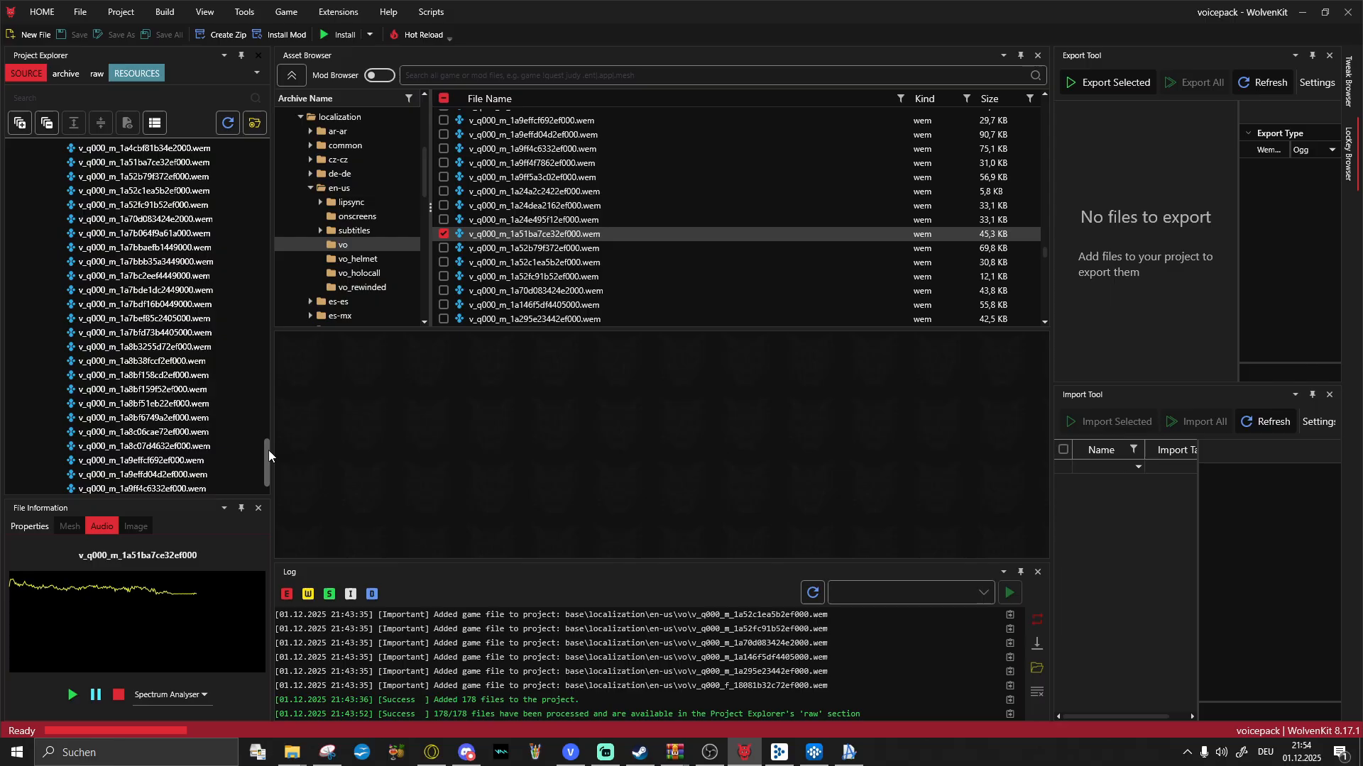
left_click_drag(268, 450, 244, 145)
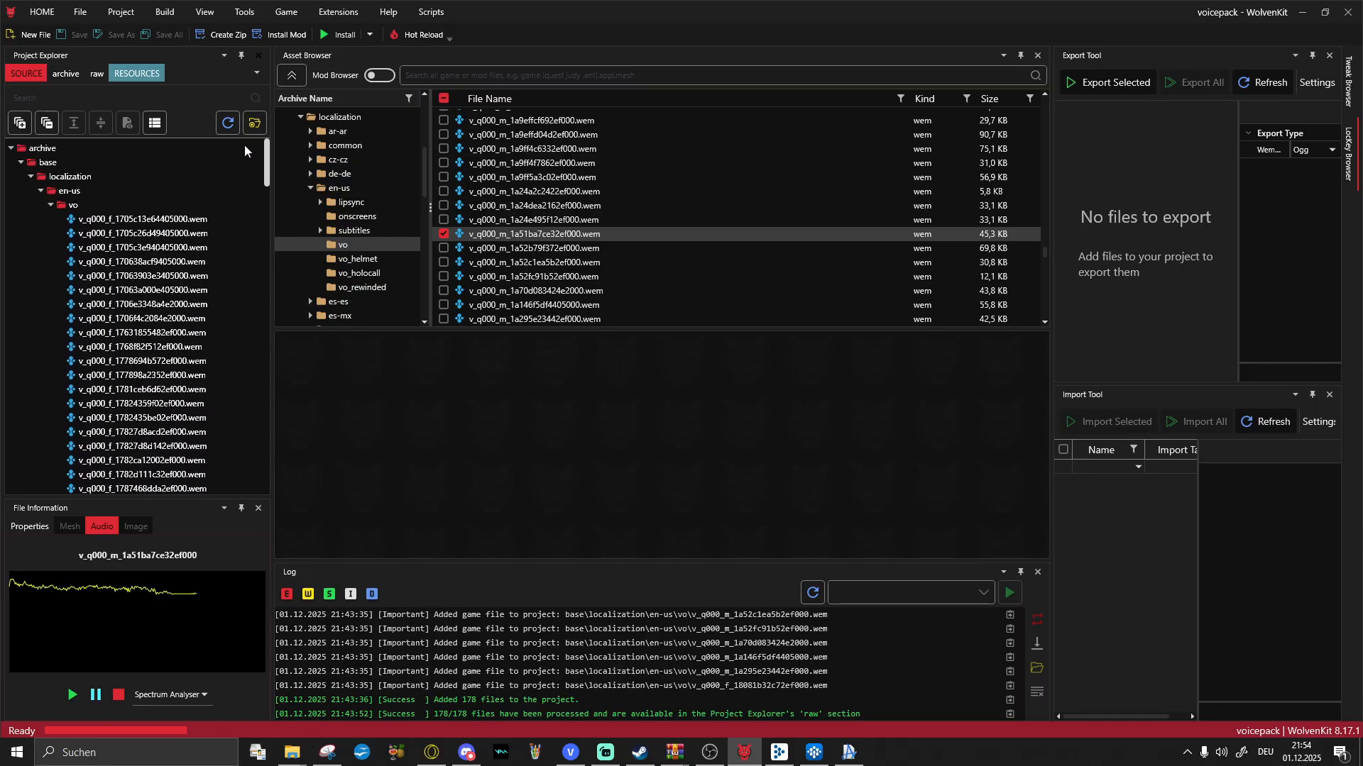
Step: Install the voicepack mod into the game and pack the project as a zip
left_click(162, 14)
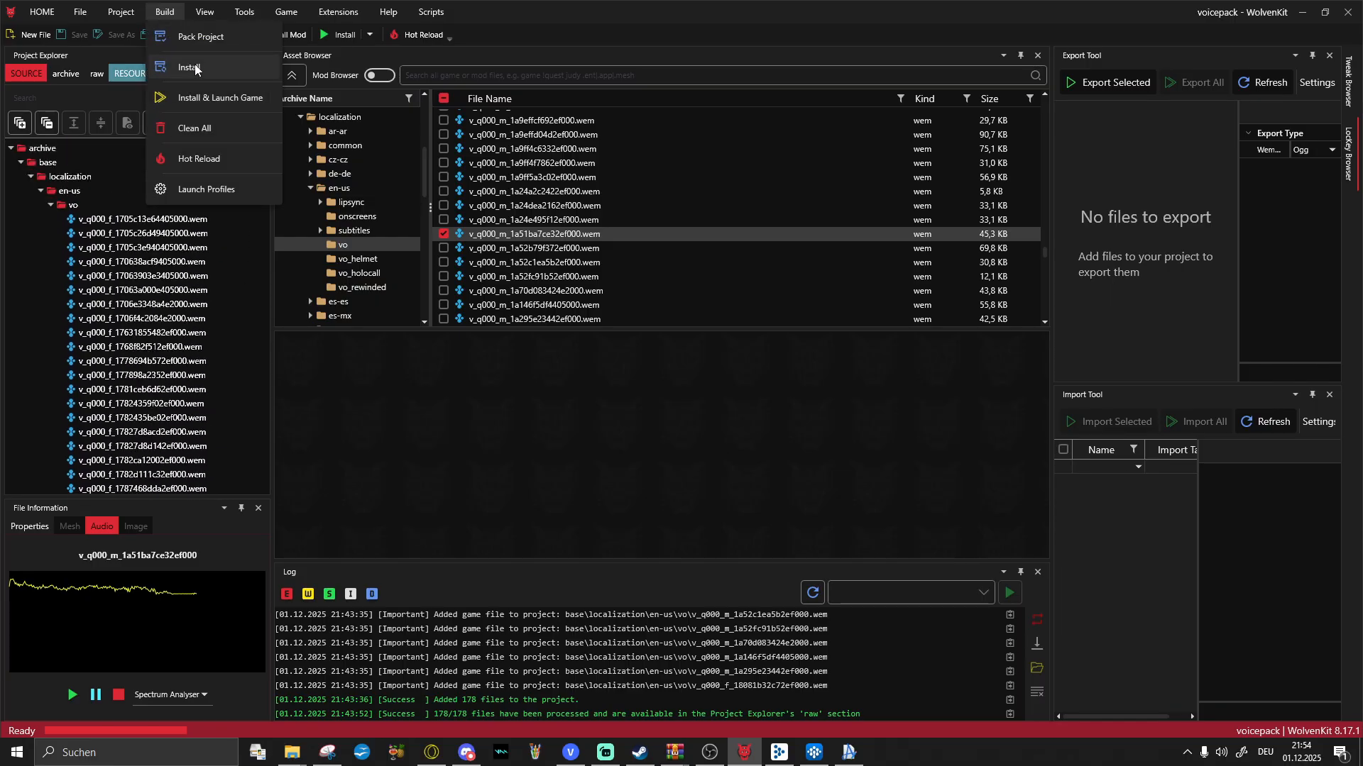
left_click(195, 127)
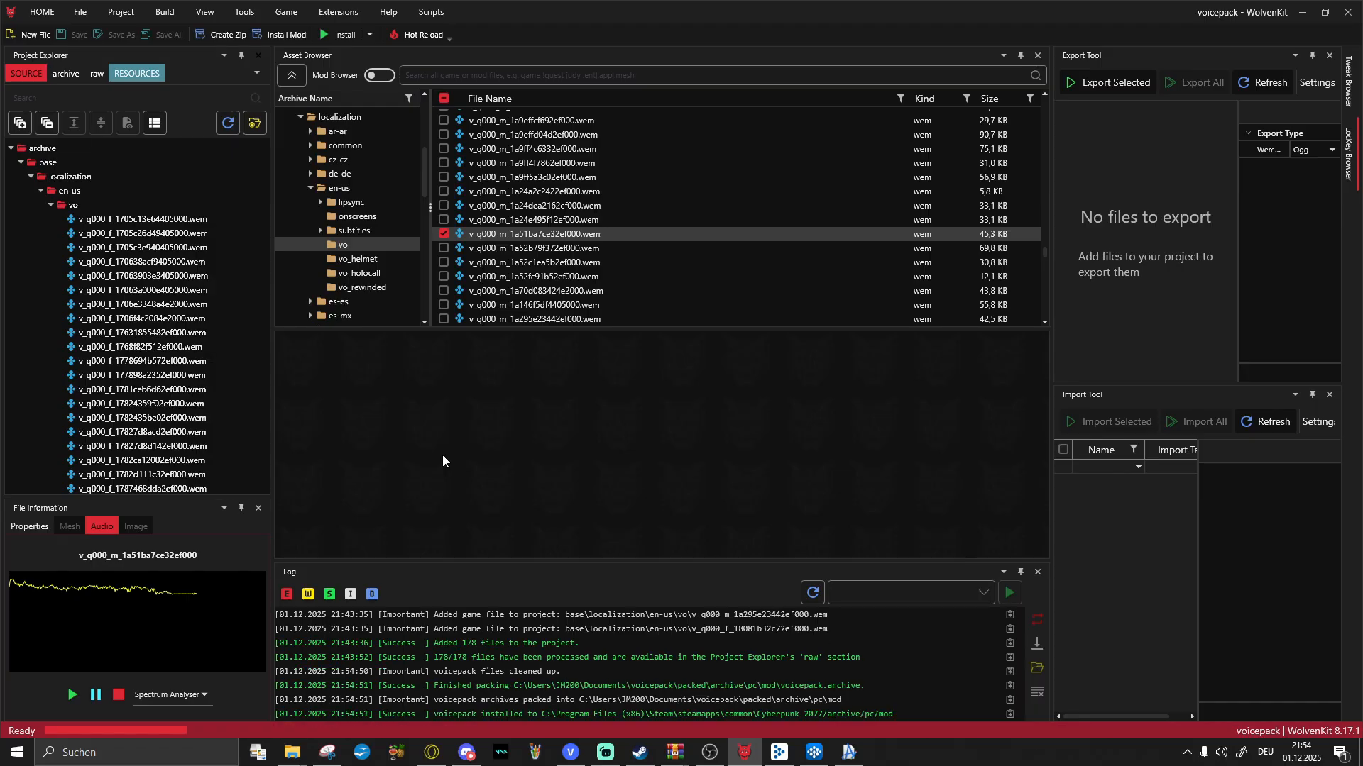
left_click(172, 16)
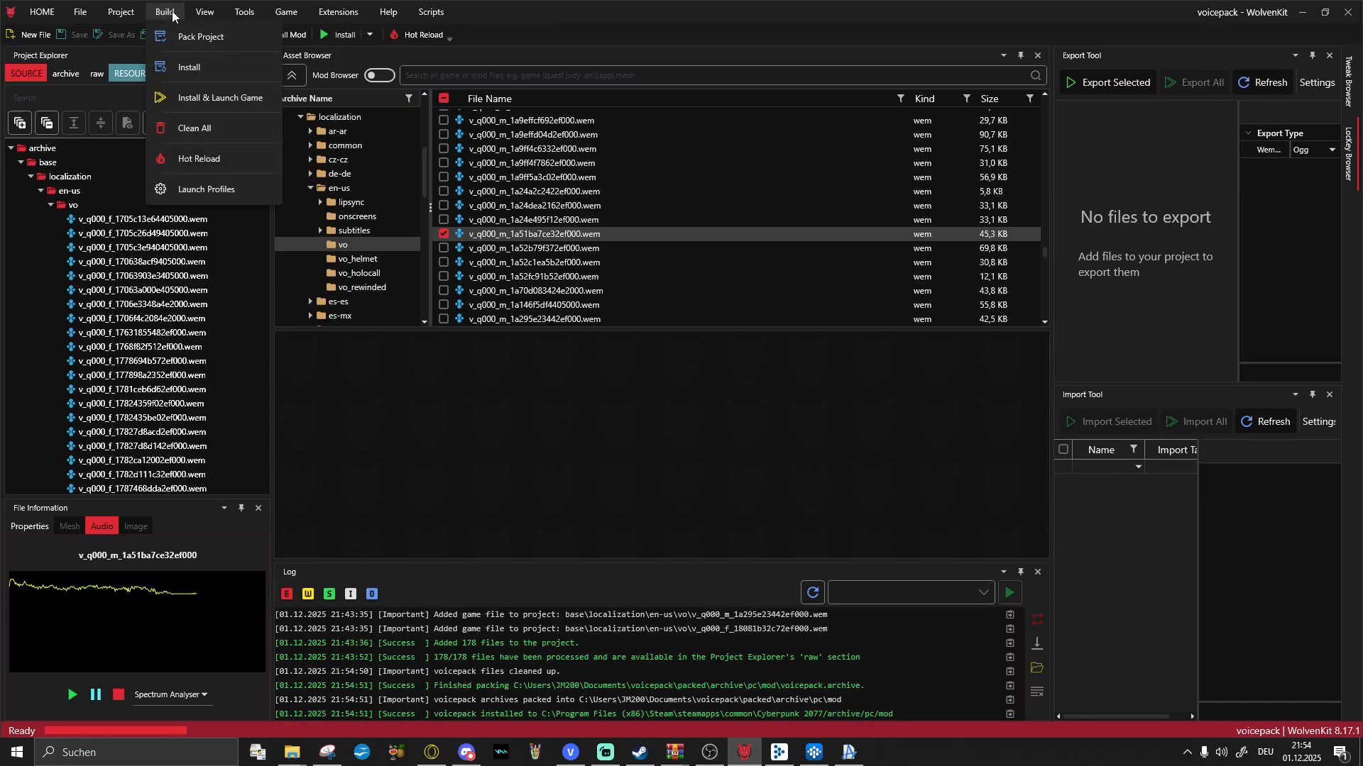
left_click(188, 37)
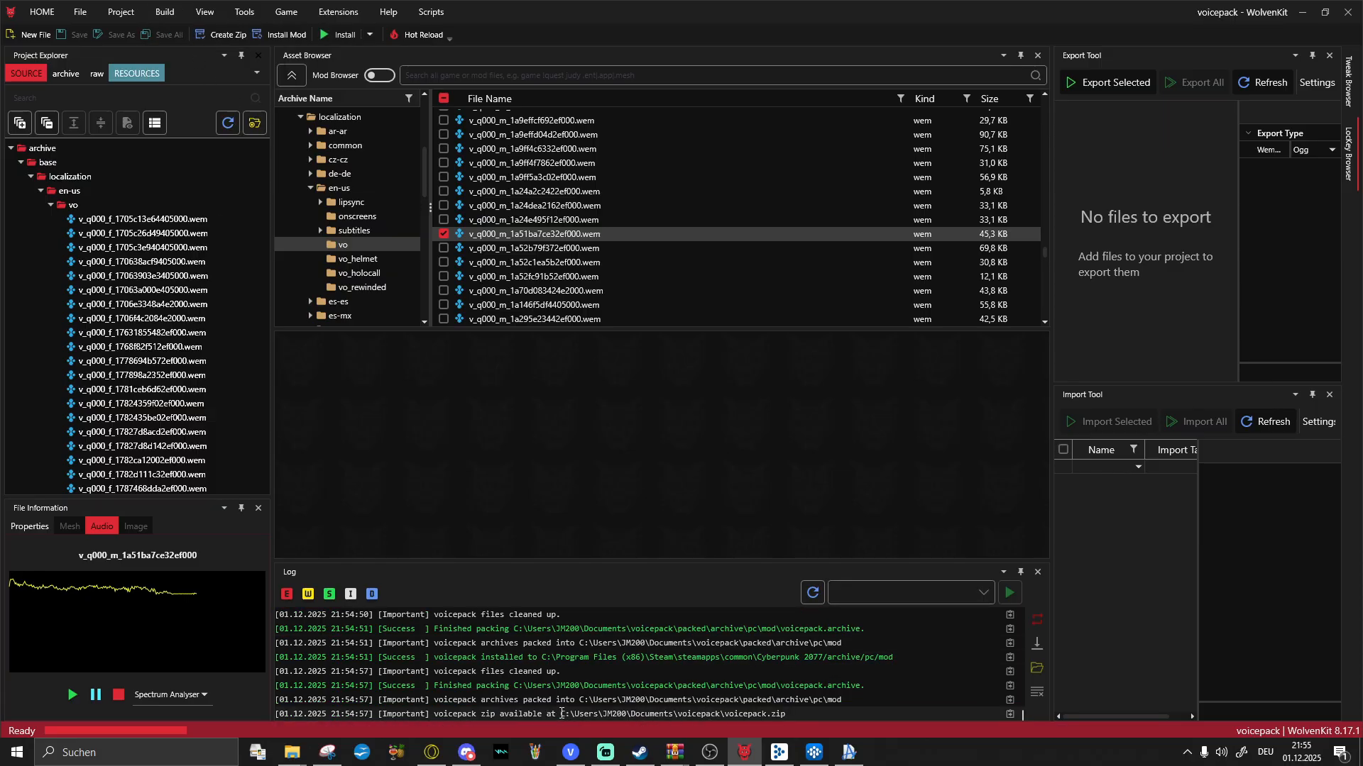
Step: Copy the voicepack project folder path from the log and open that folder in File Explorer
left_click_drag(561, 713, 725, 720)
key("ctrl+c")
mouse_move(291, 752)
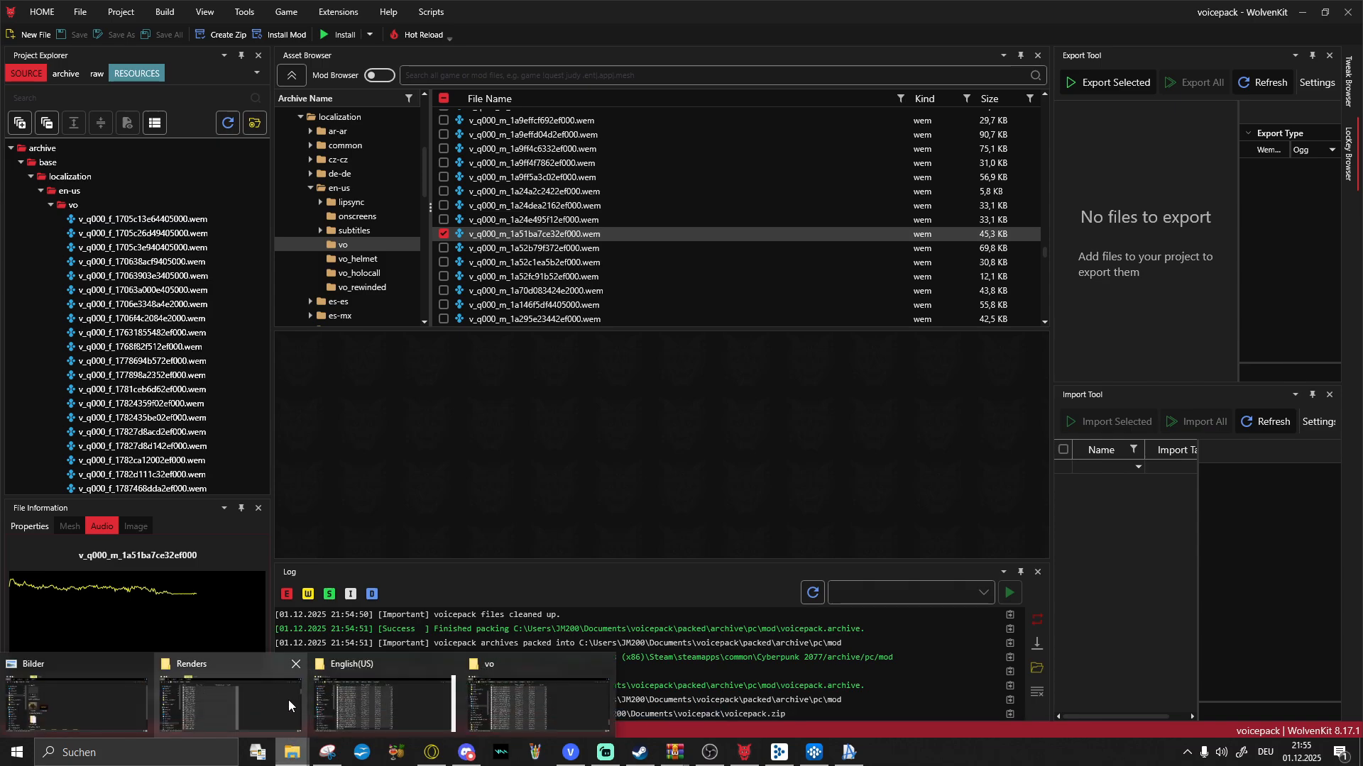
left_click(213, 699)
left_click(1214, 187)
key("ctrl+v")
key("Return")
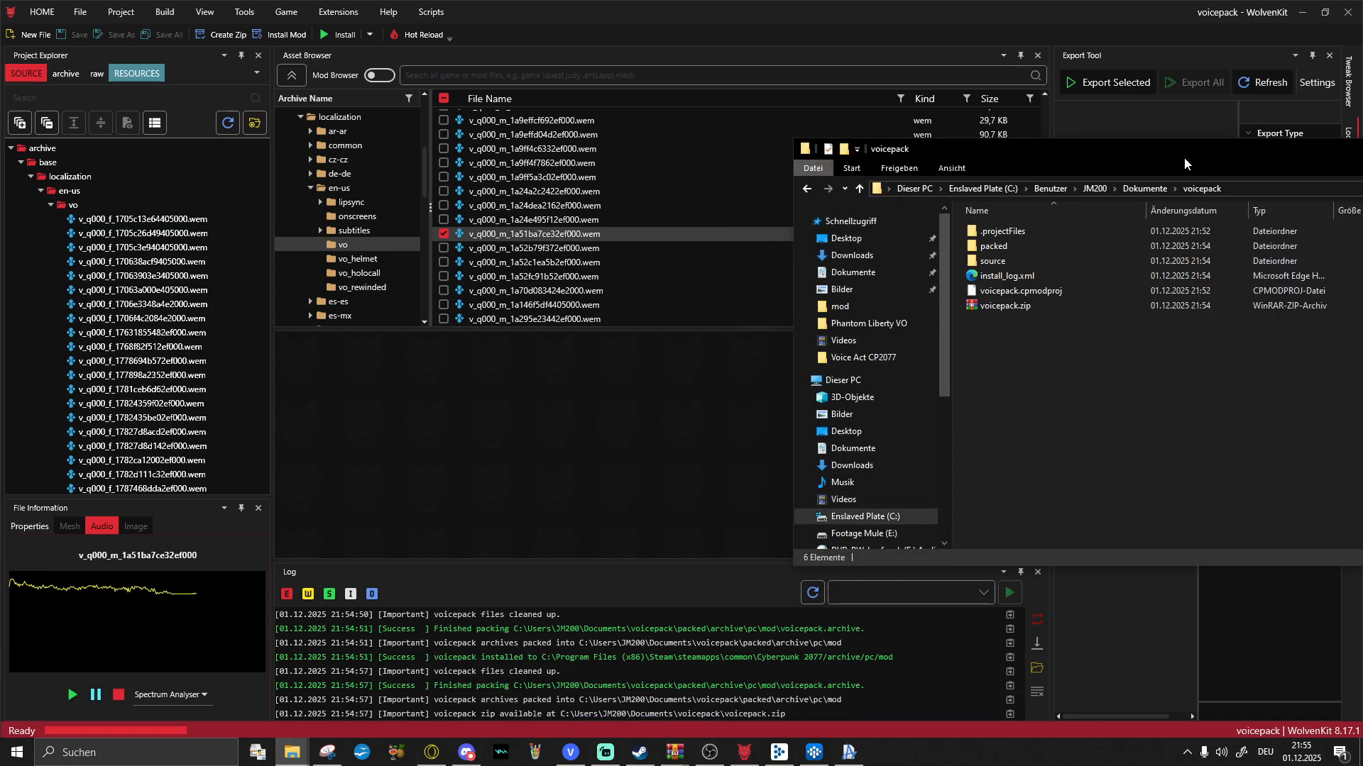
Step: Open voicepack.zip in WinRAR, dismiss the licence reminder, and select voicepack.archive in its archive\pc\mod folder
left_click_drag(1184, 156, 722, 148)
double_click(518, 299)
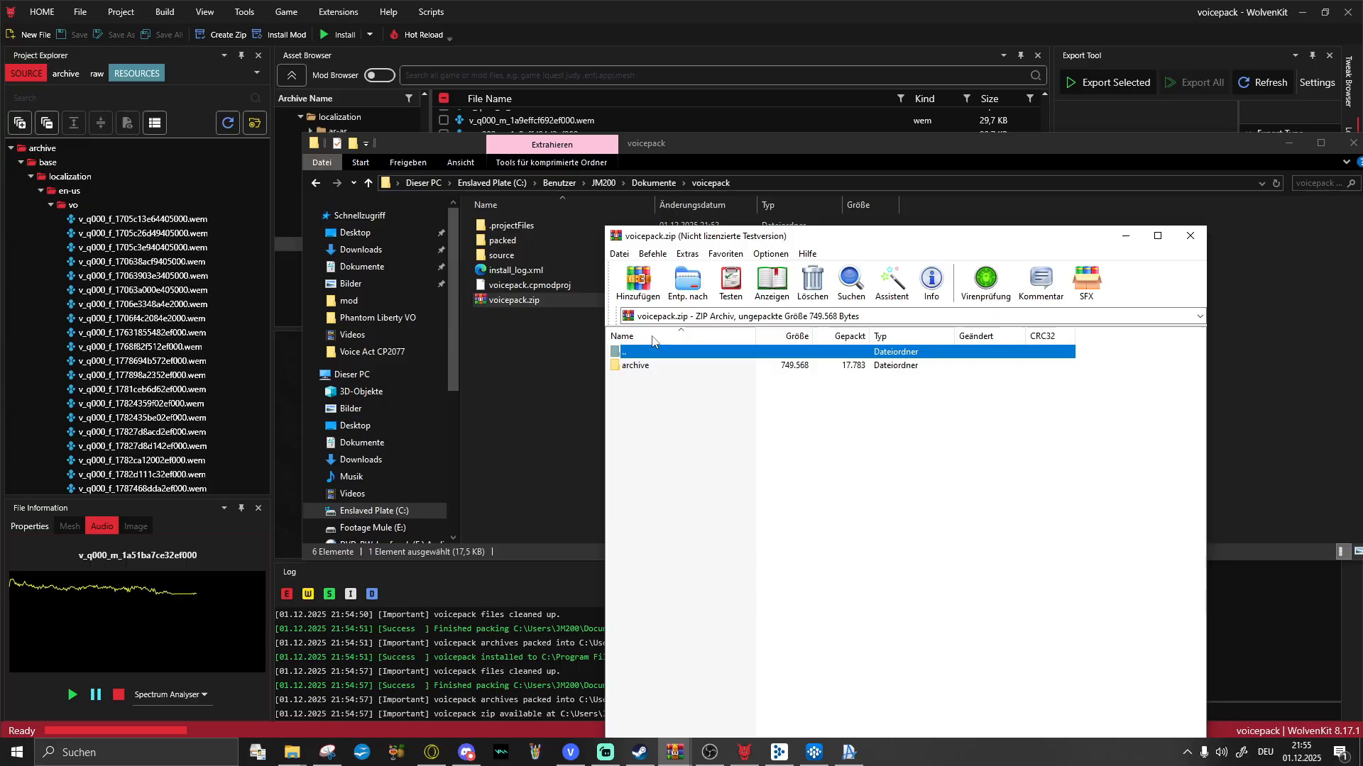
double_click(665, 369)
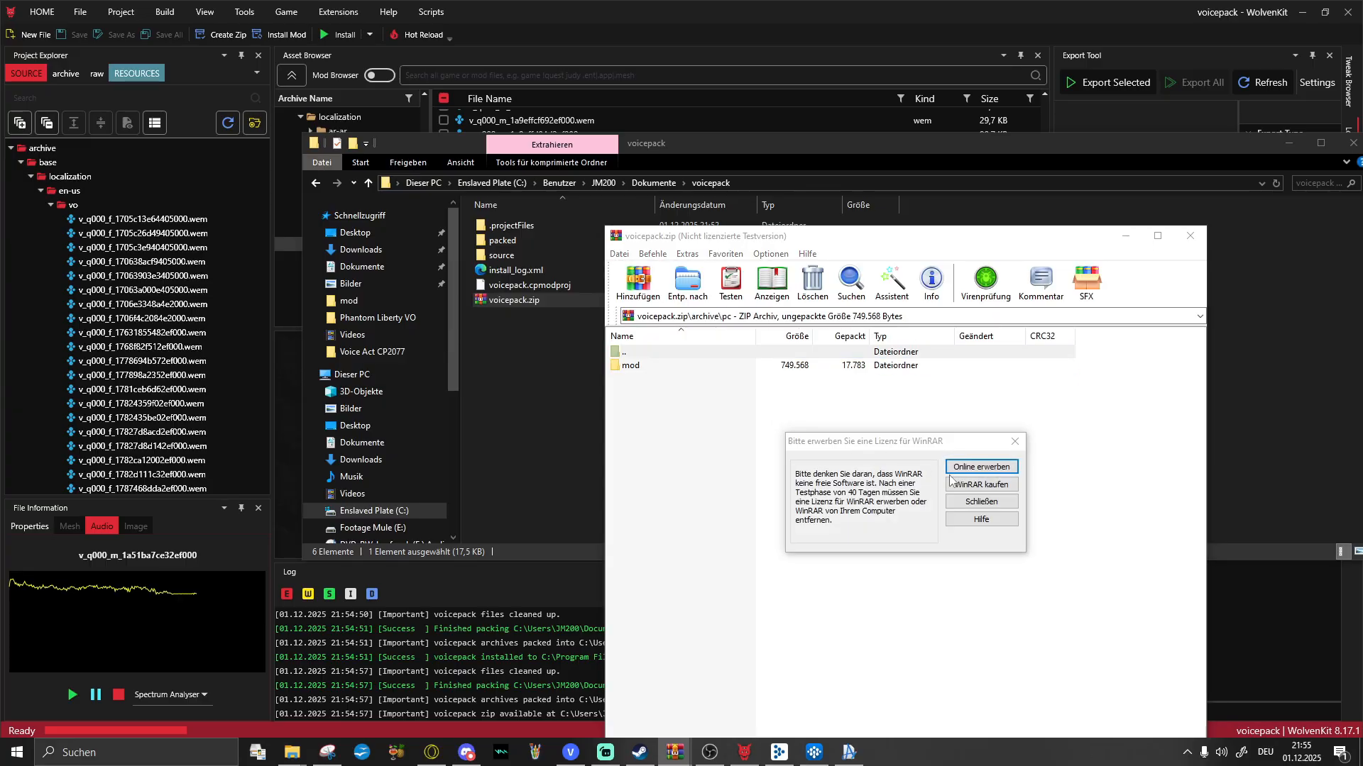
left_click(983, 484)
double_click(635, 369)
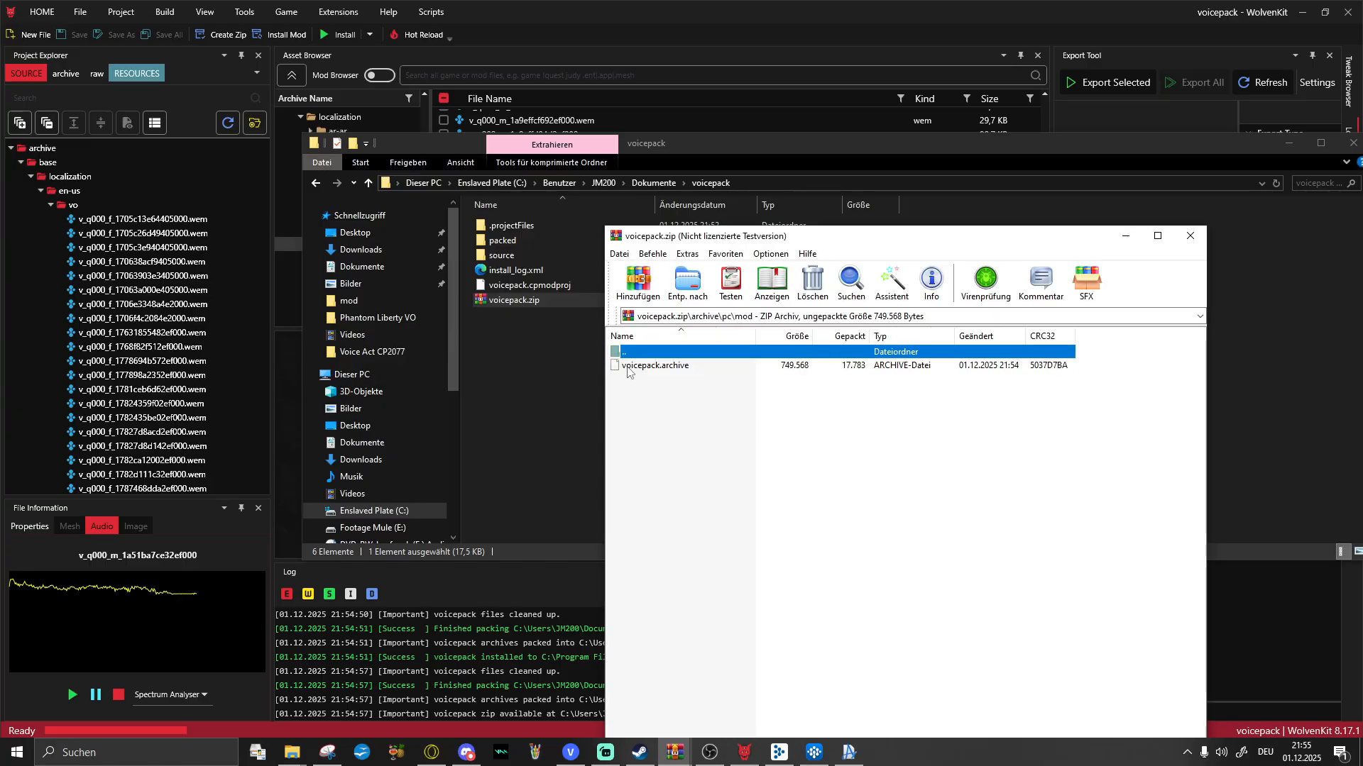
left_click(669, 368)
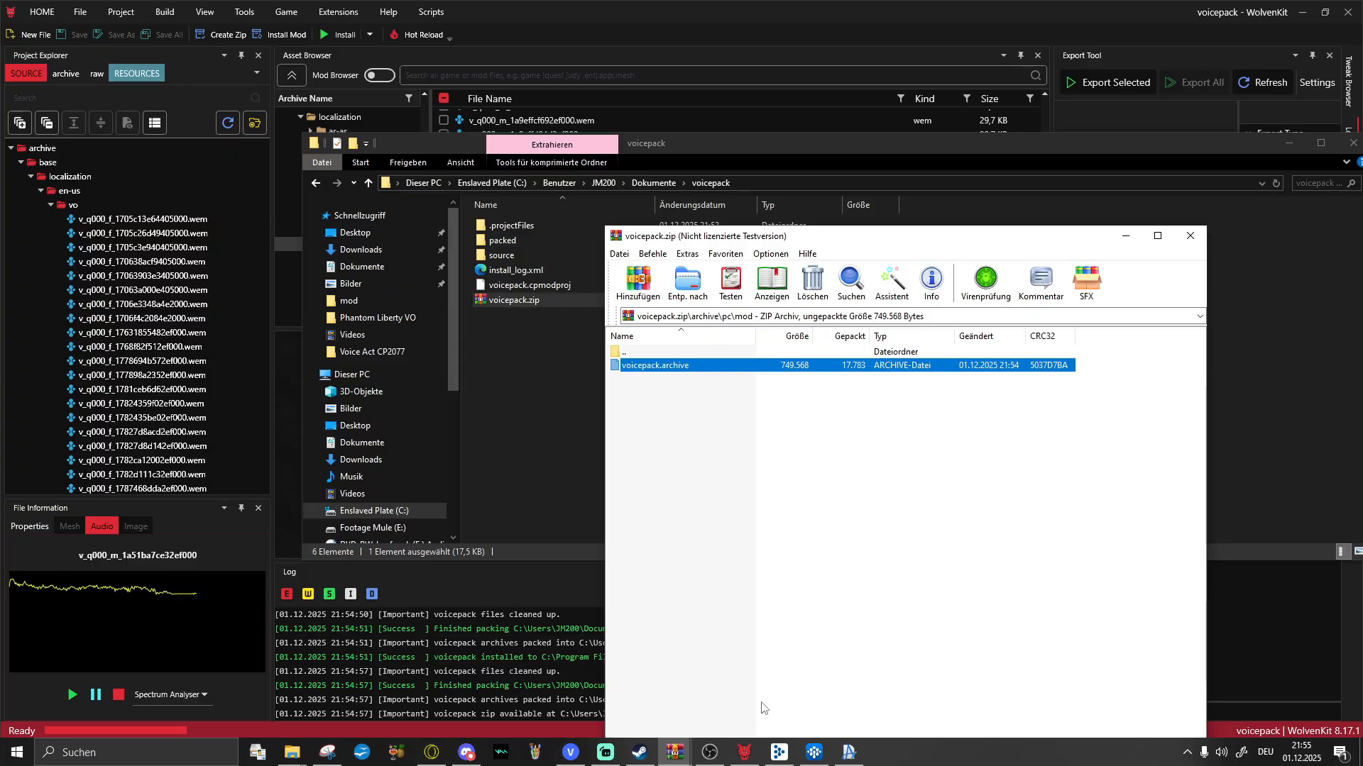
Step: Switch to Steam and browse Cyberpunk 2077's installed files from the game's properties
left_click(642, 751)
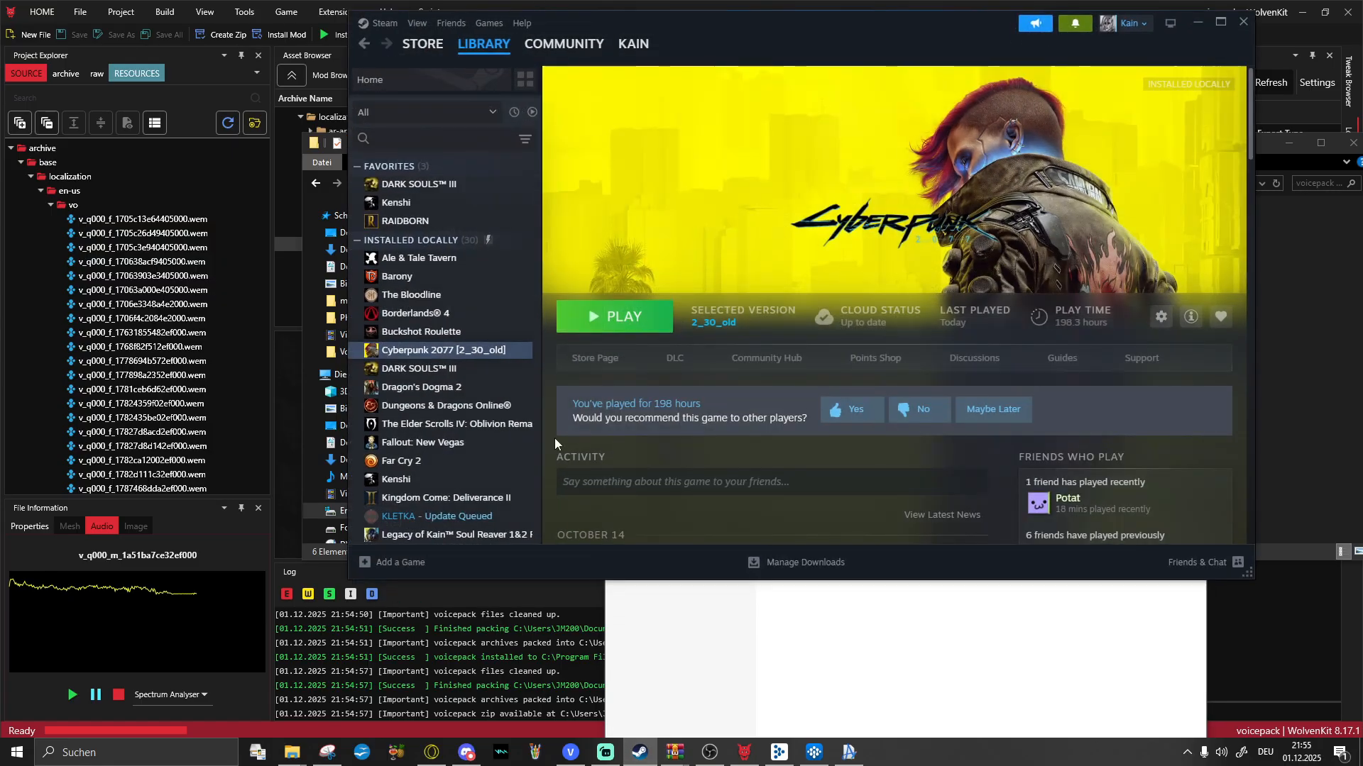
right_click(470, 353)
left_click(500, 487)
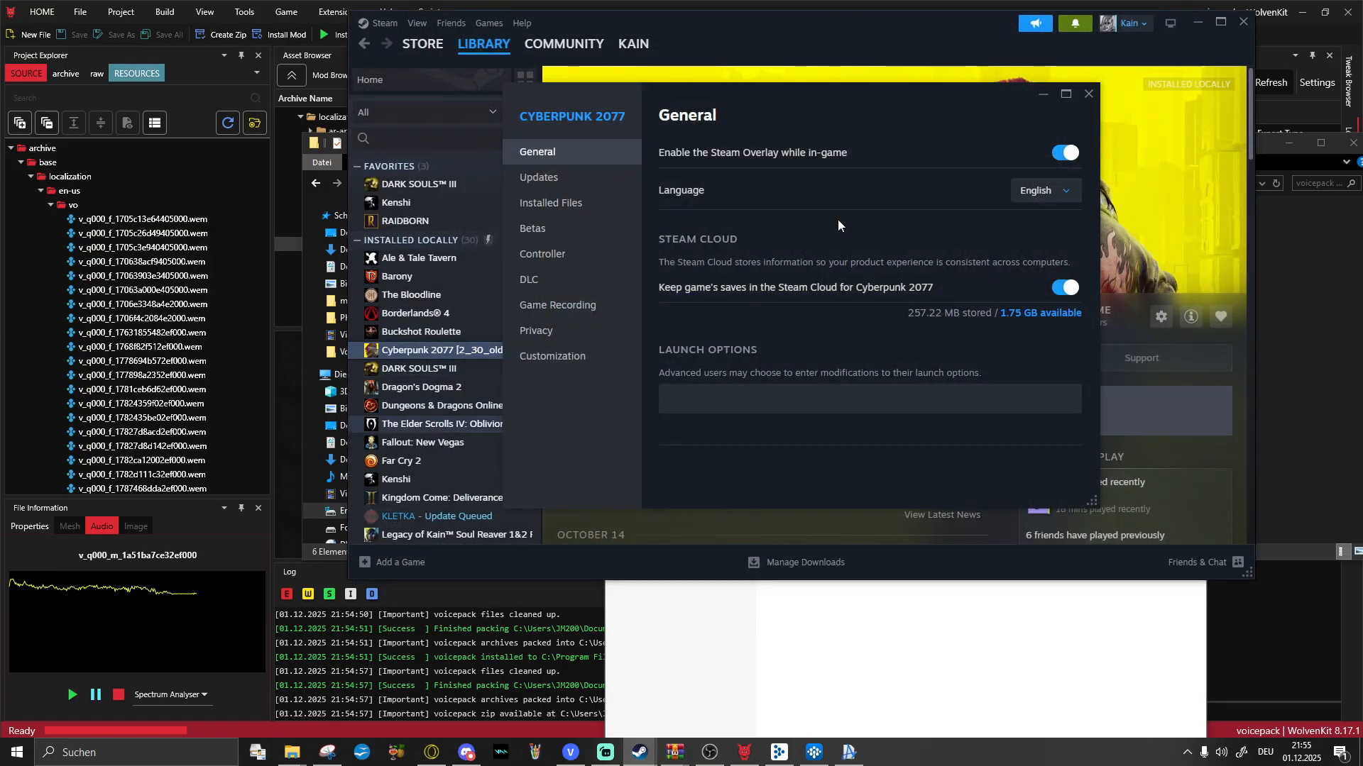
left_click(561, 177)
left_click(578, 206)
left_click(1053, 154)
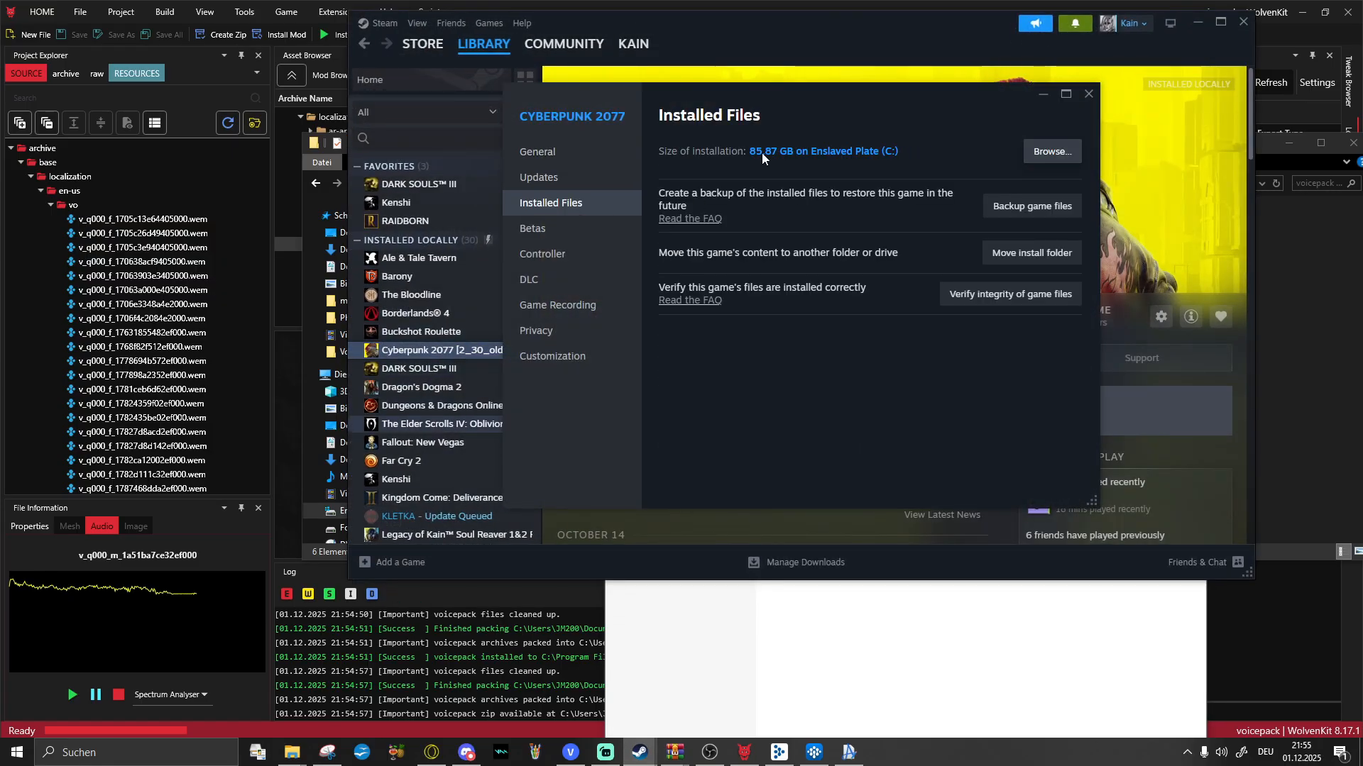
Step: Go to archive\pc\mod in the Cyberpunk 2077 game folder and select voicepack.archive there
double_click(249, 98)
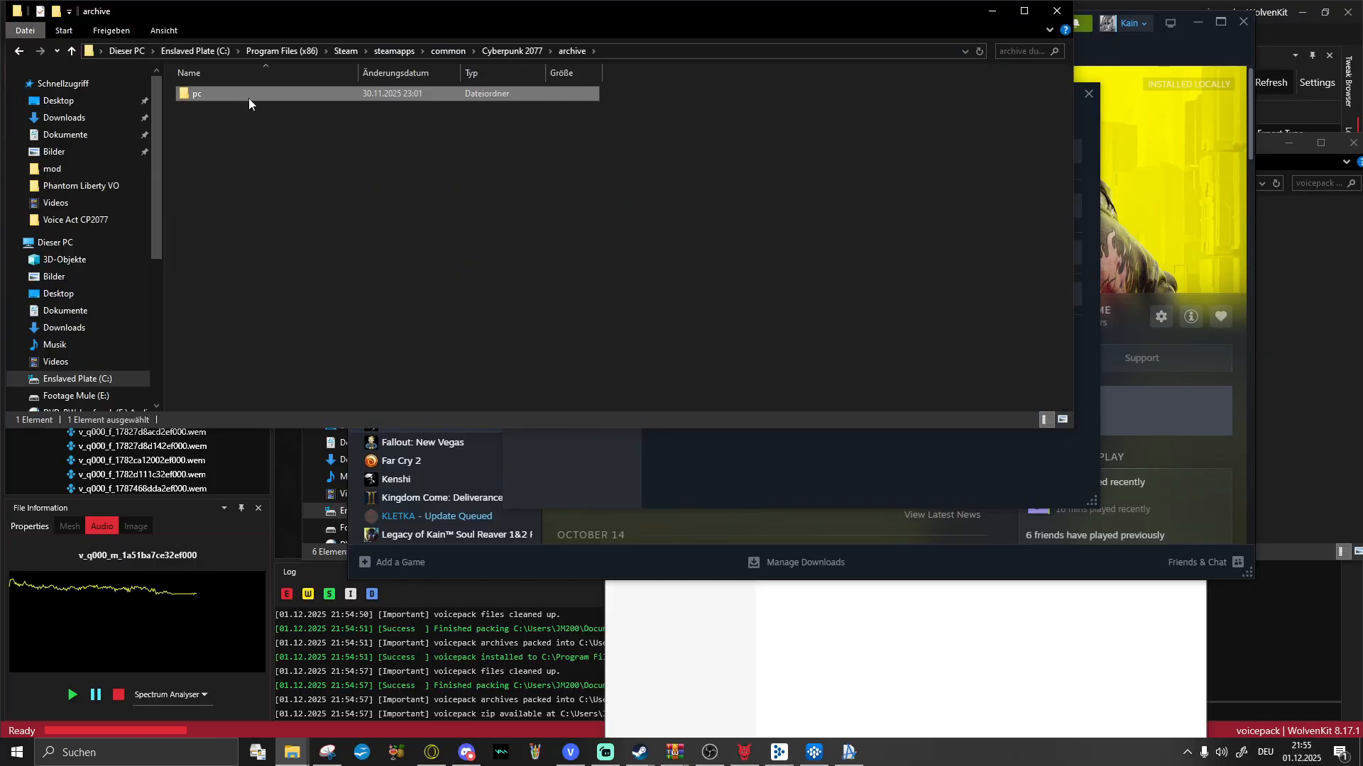
double_click(249, 97)
left_click(208, 125)
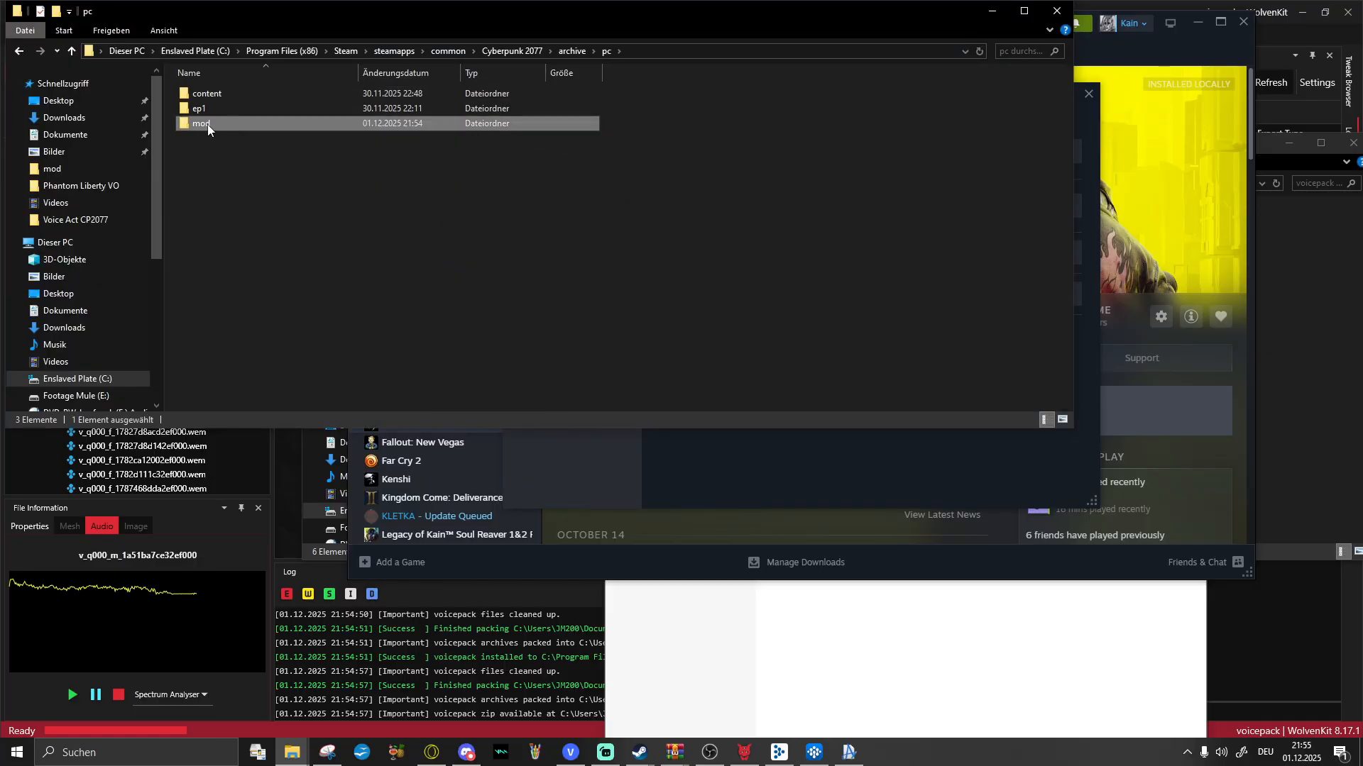
left_click(214, 179)
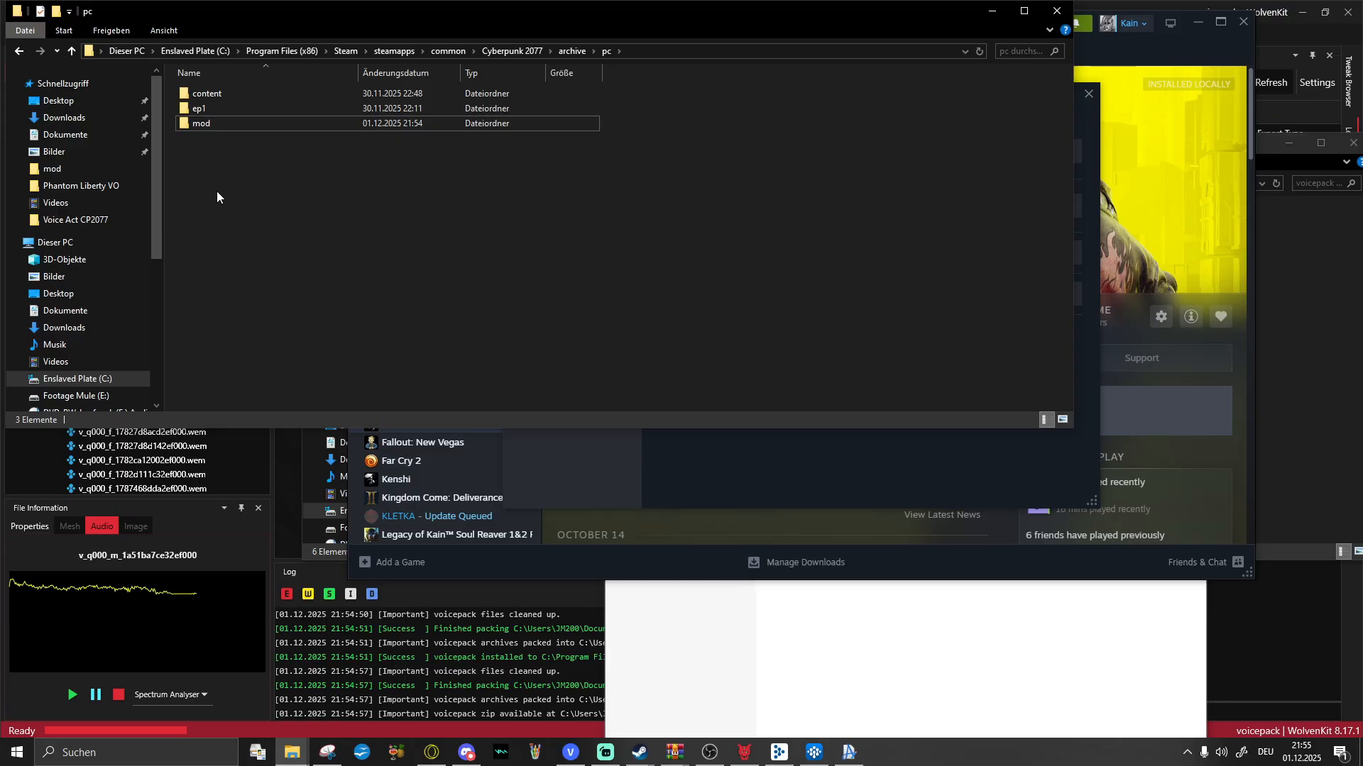
left_click(223, 123)
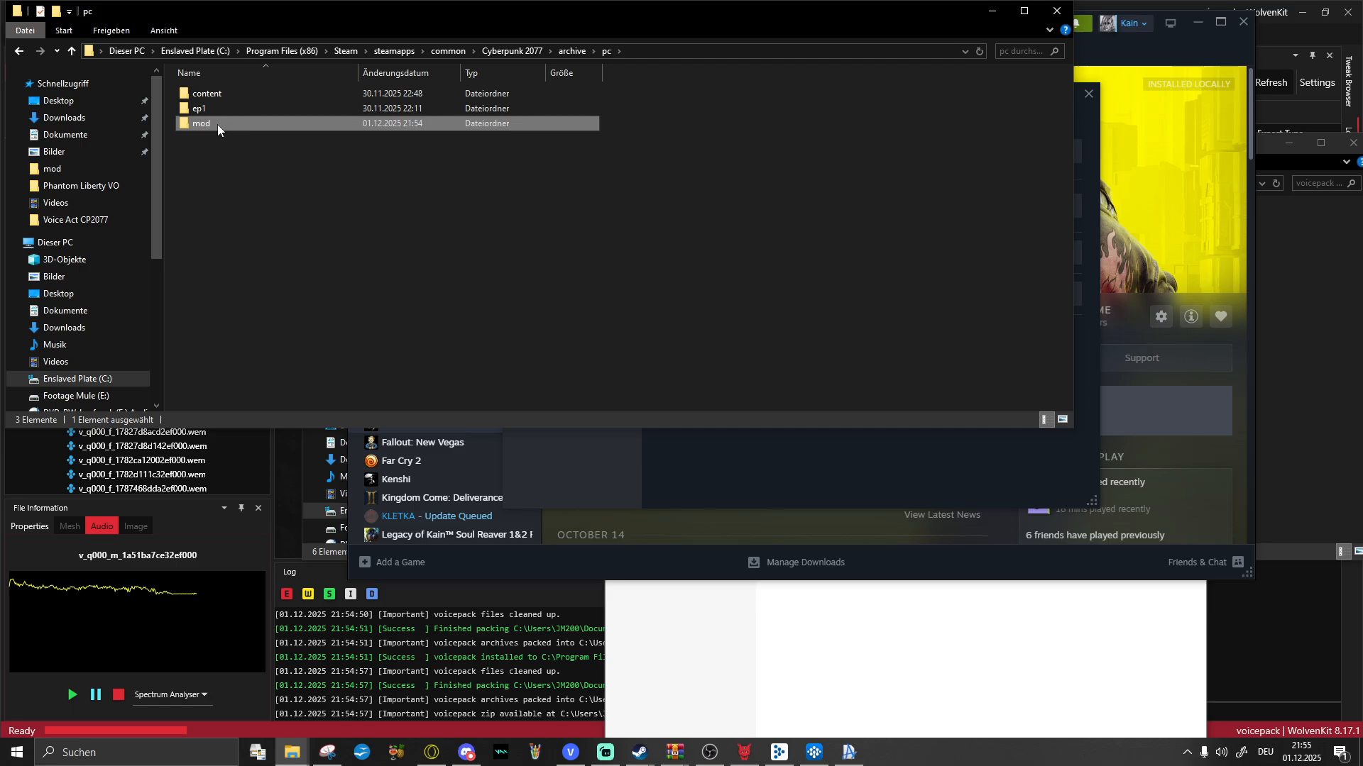
double_click(217, 125)
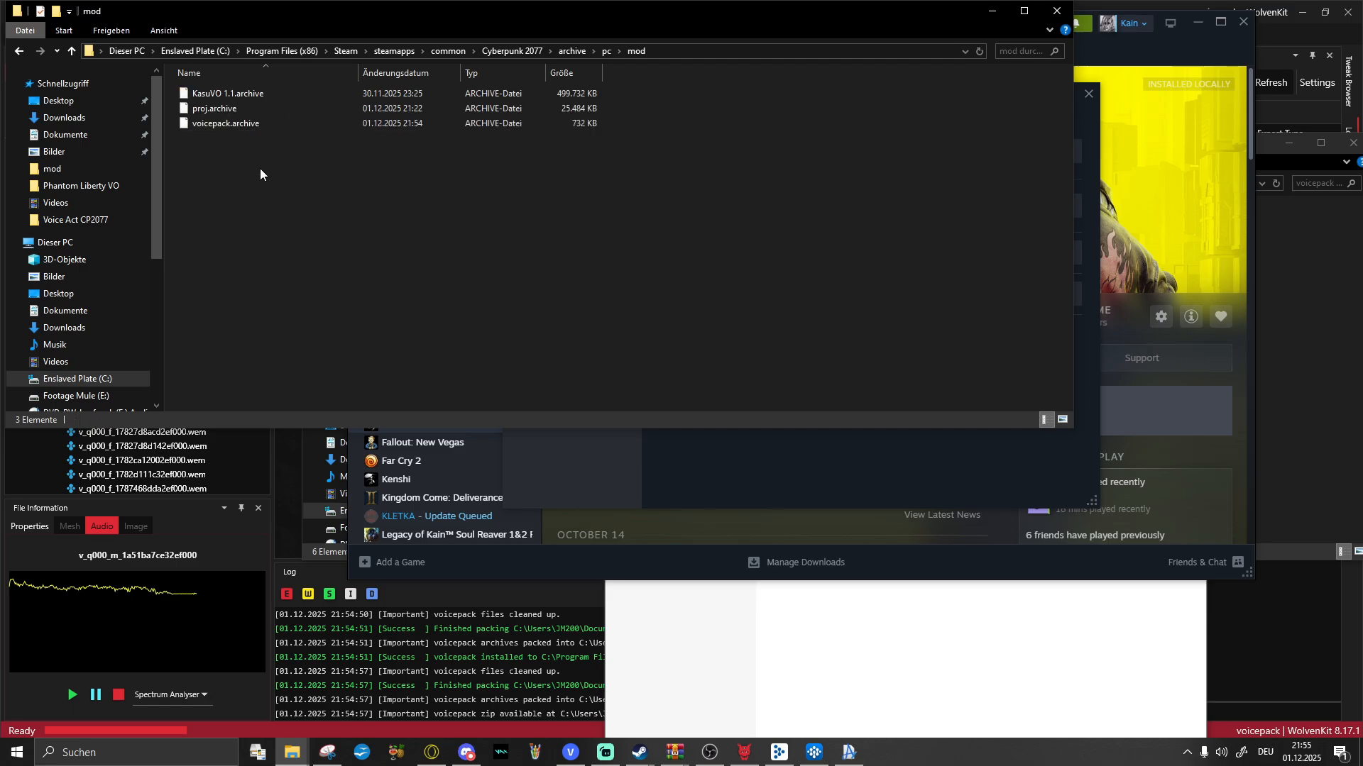
left_click(261, 122)
Step: Transfer voicepack.archive from the WinRAR window into the game's mod folder, replacing the existing file
key("super+Tab")
key("alt+Tab")
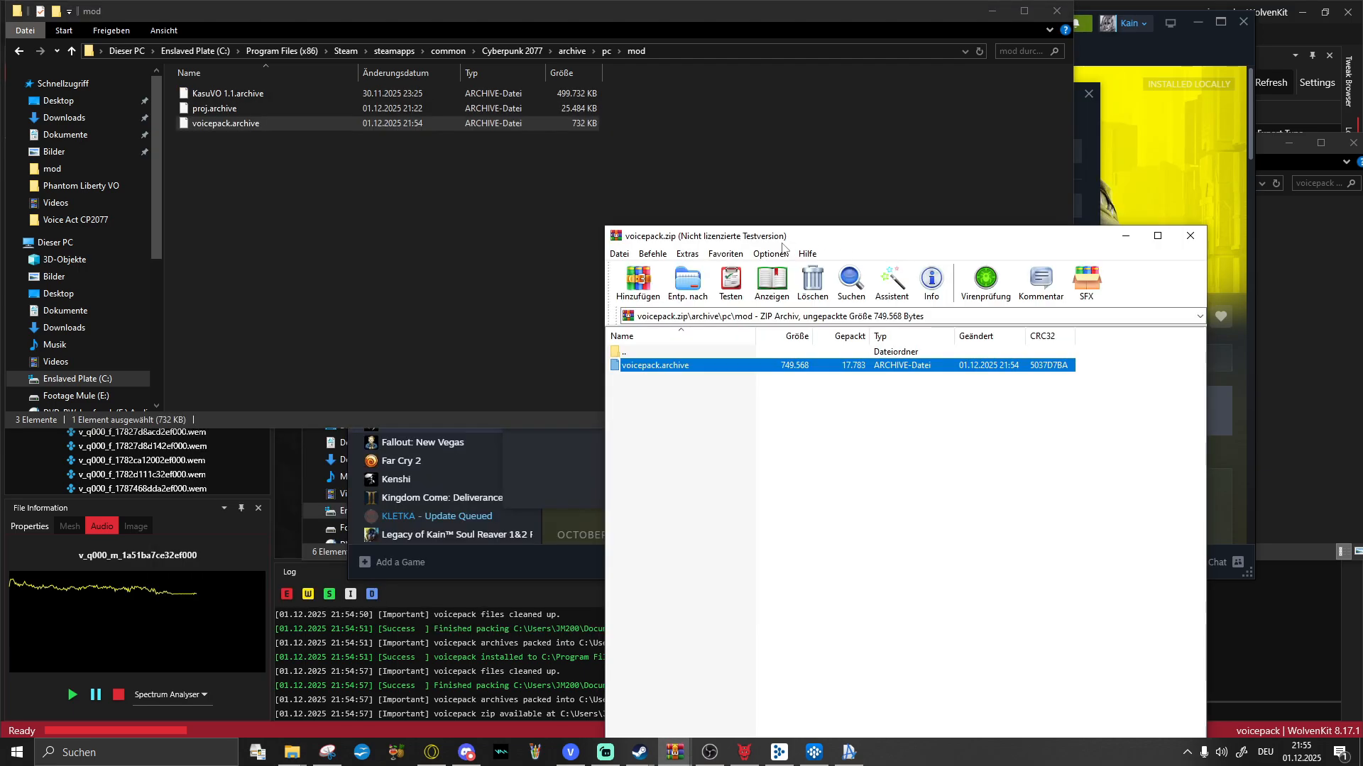
left_click_drag(677, 366, 428, 284)
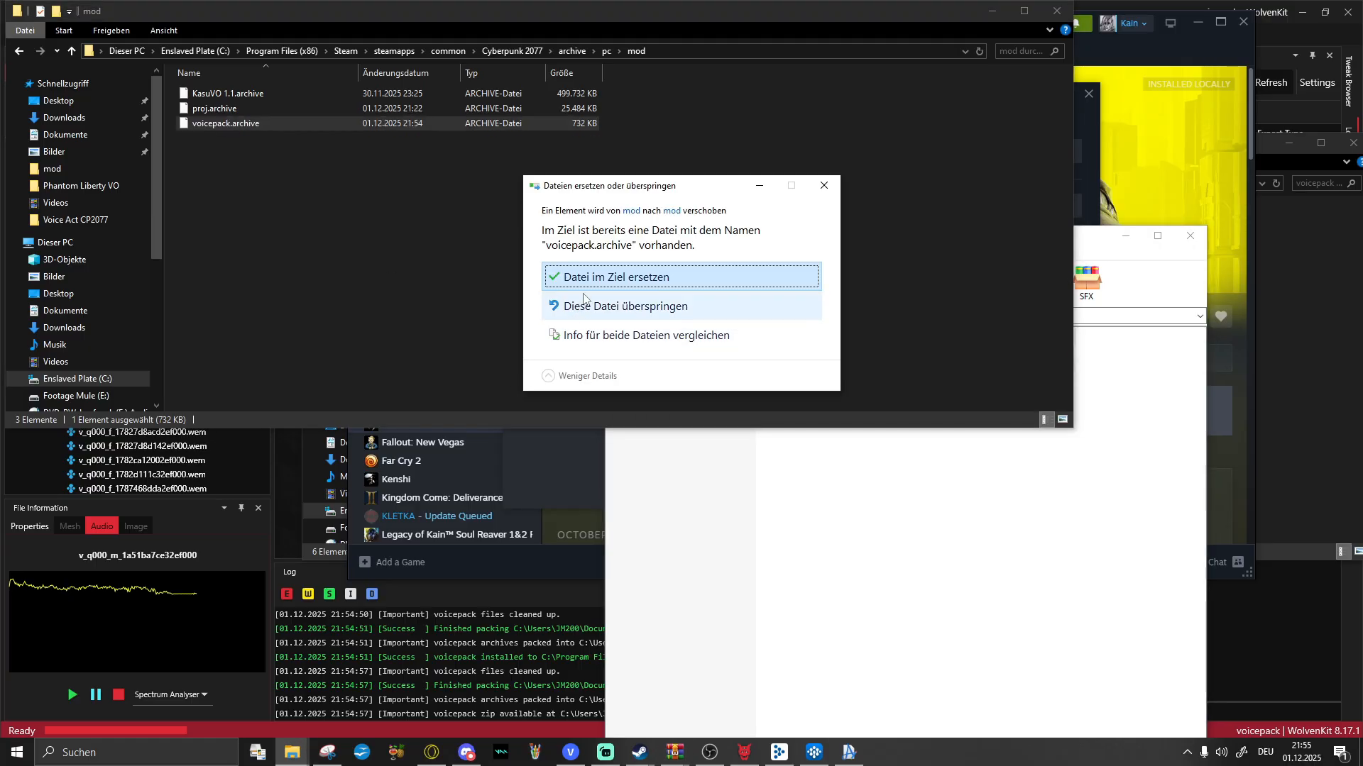
left_click(616, 277)
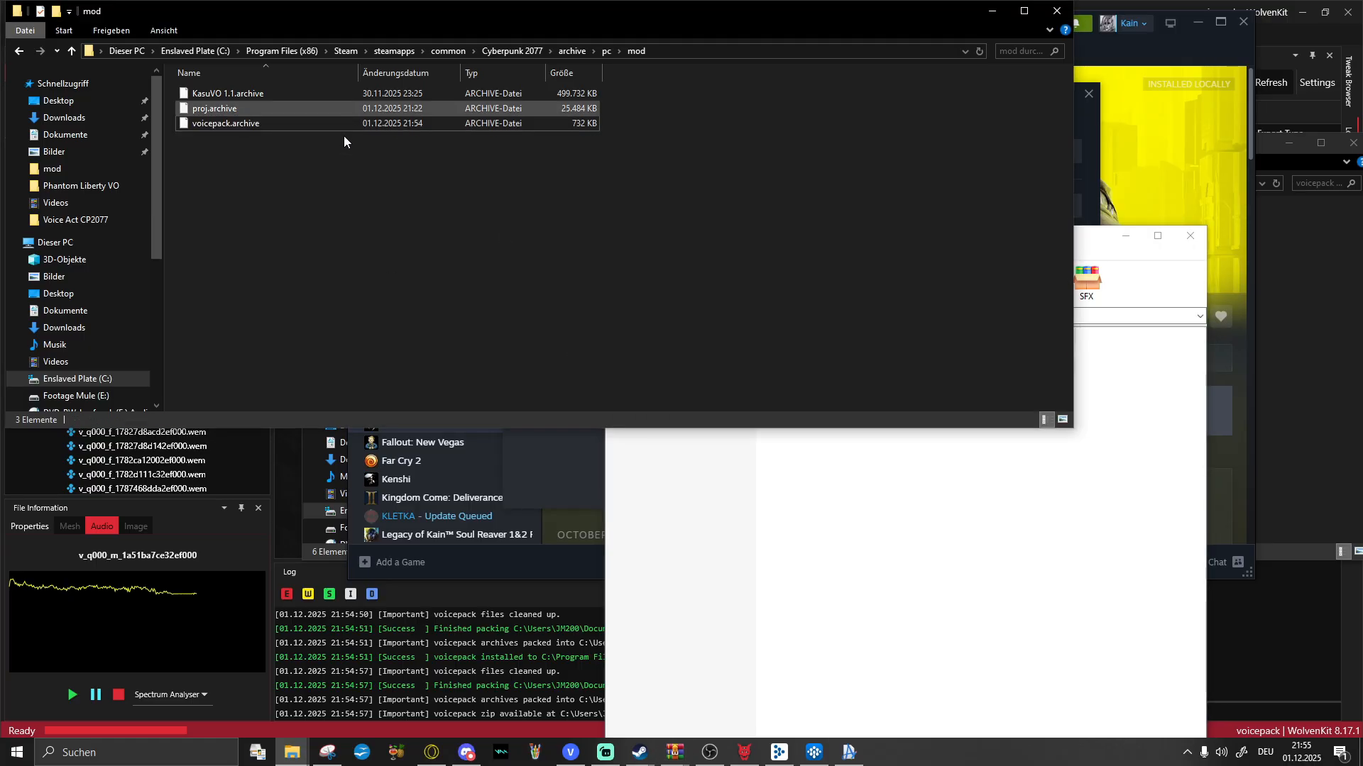
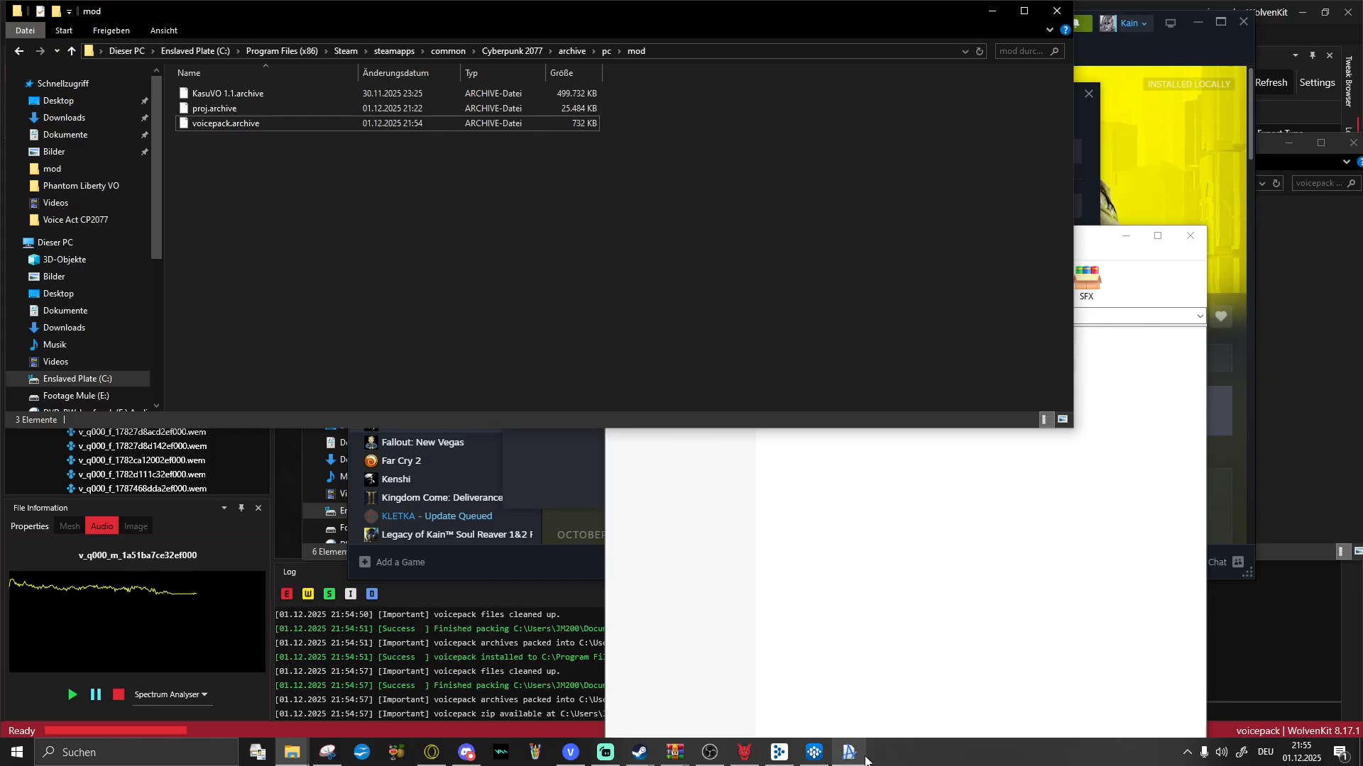
Step: Switch to WolvenKit and examine the Phantom Liberty voice files in ep1\localization\en-us\vo in the Asset Browser
mouse_move(864, 760)
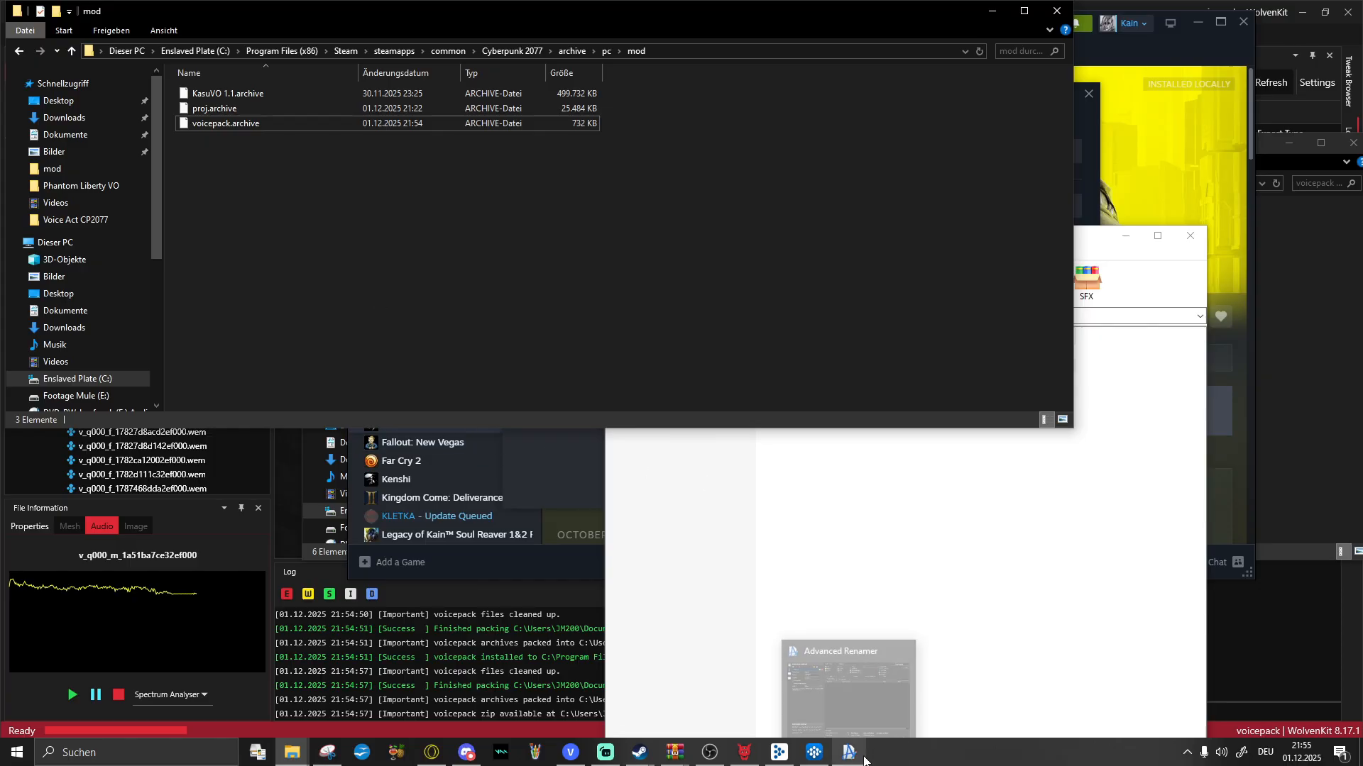
left_click(744, 755)
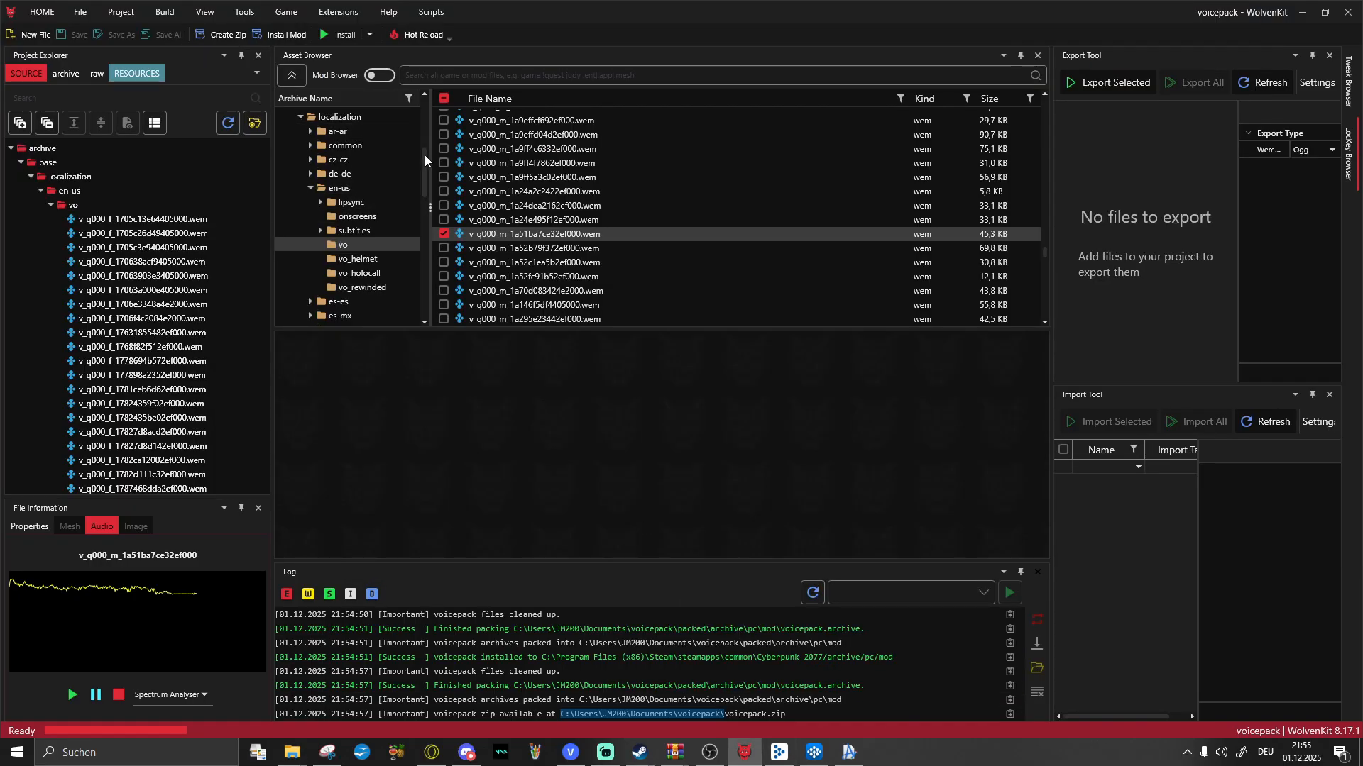
left_click_drag(424, 162, 420, 296)
left_click(318, 320)
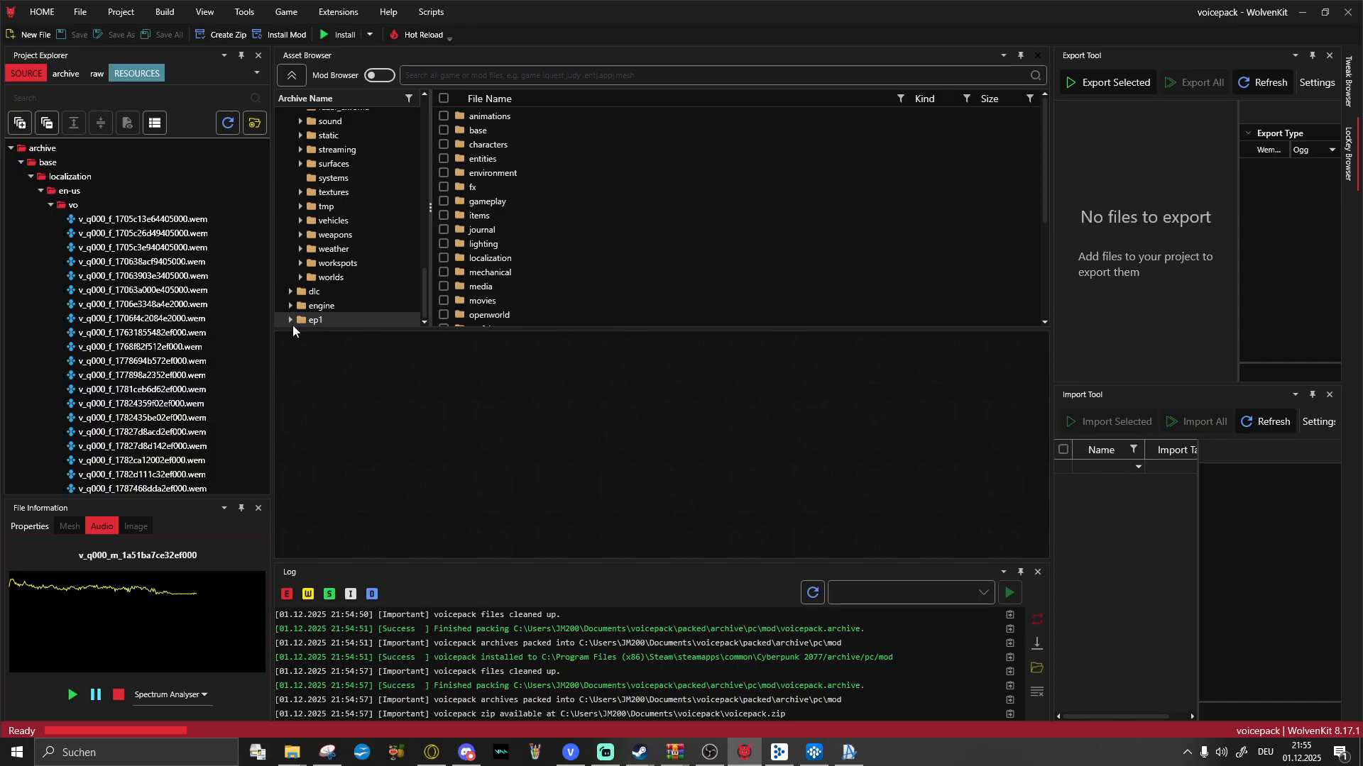
left_click(290, 320)
scroll(298, 283, "down", 4)
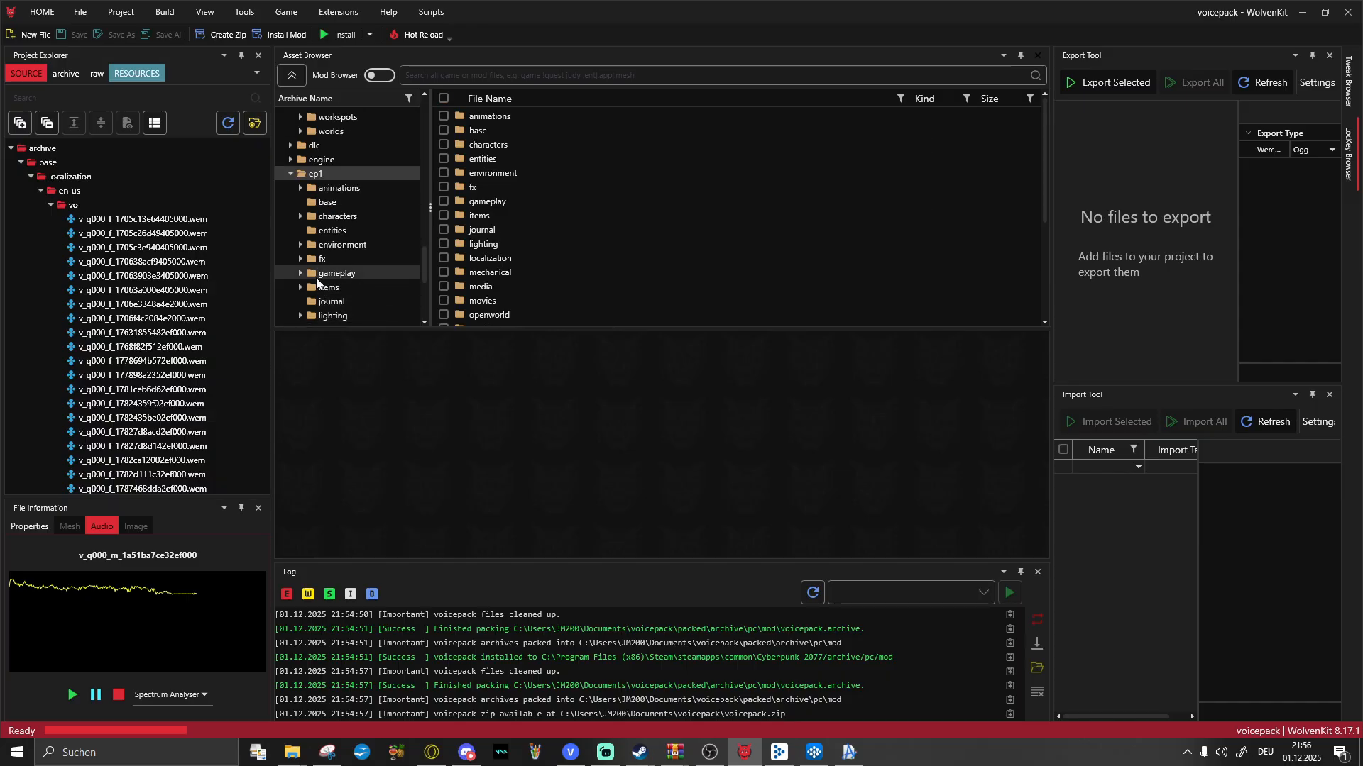
double_click(316, 287)
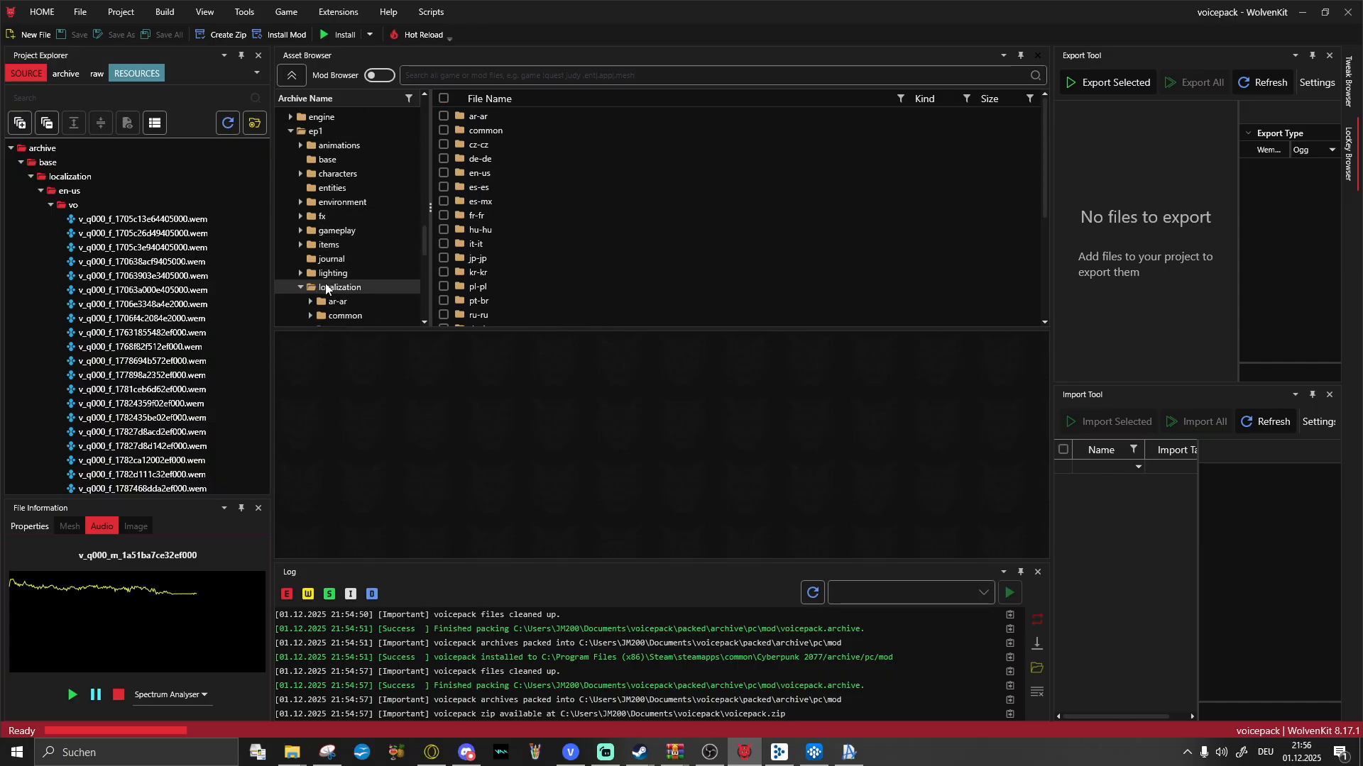
scroll(331, 274, "down", 3)
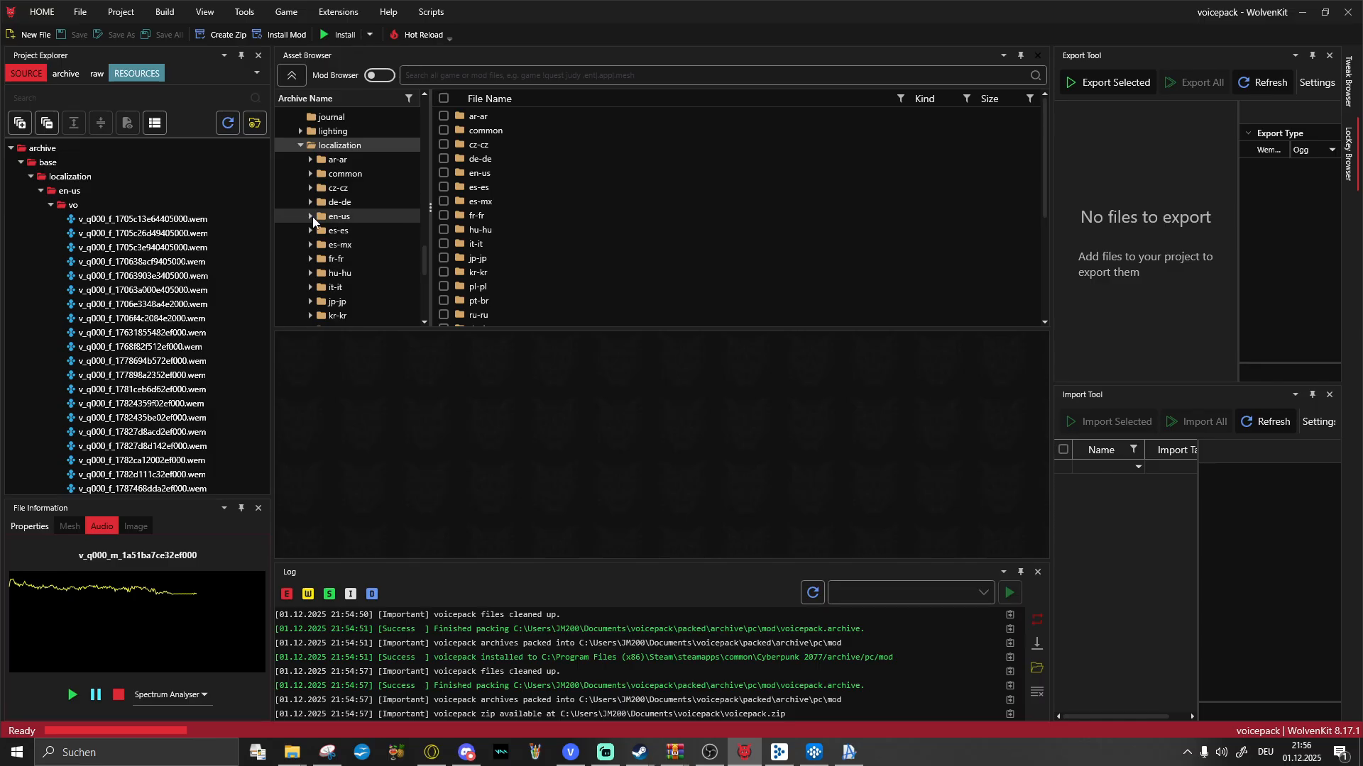
double_click(333, 217)
left_click(344, 261)
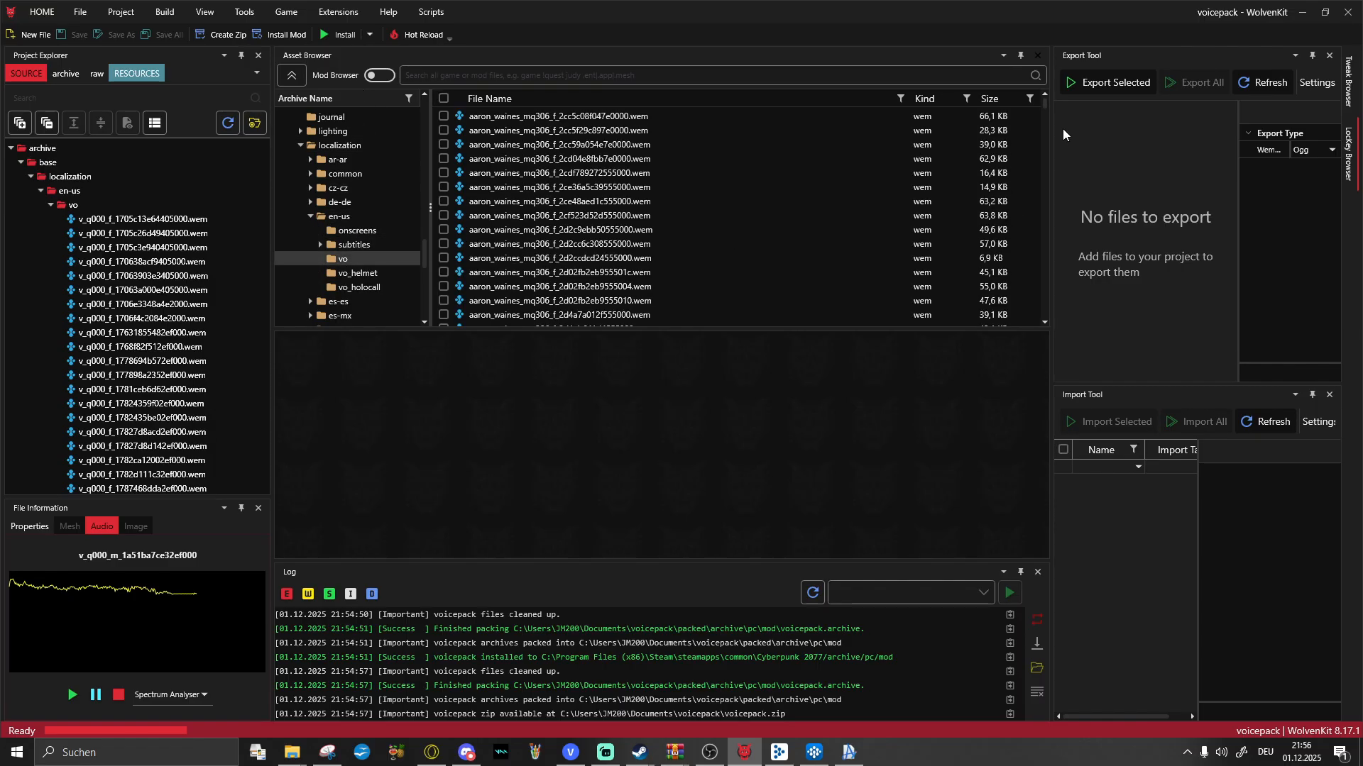
left_click_drag(1045, 104, 1016, 184)
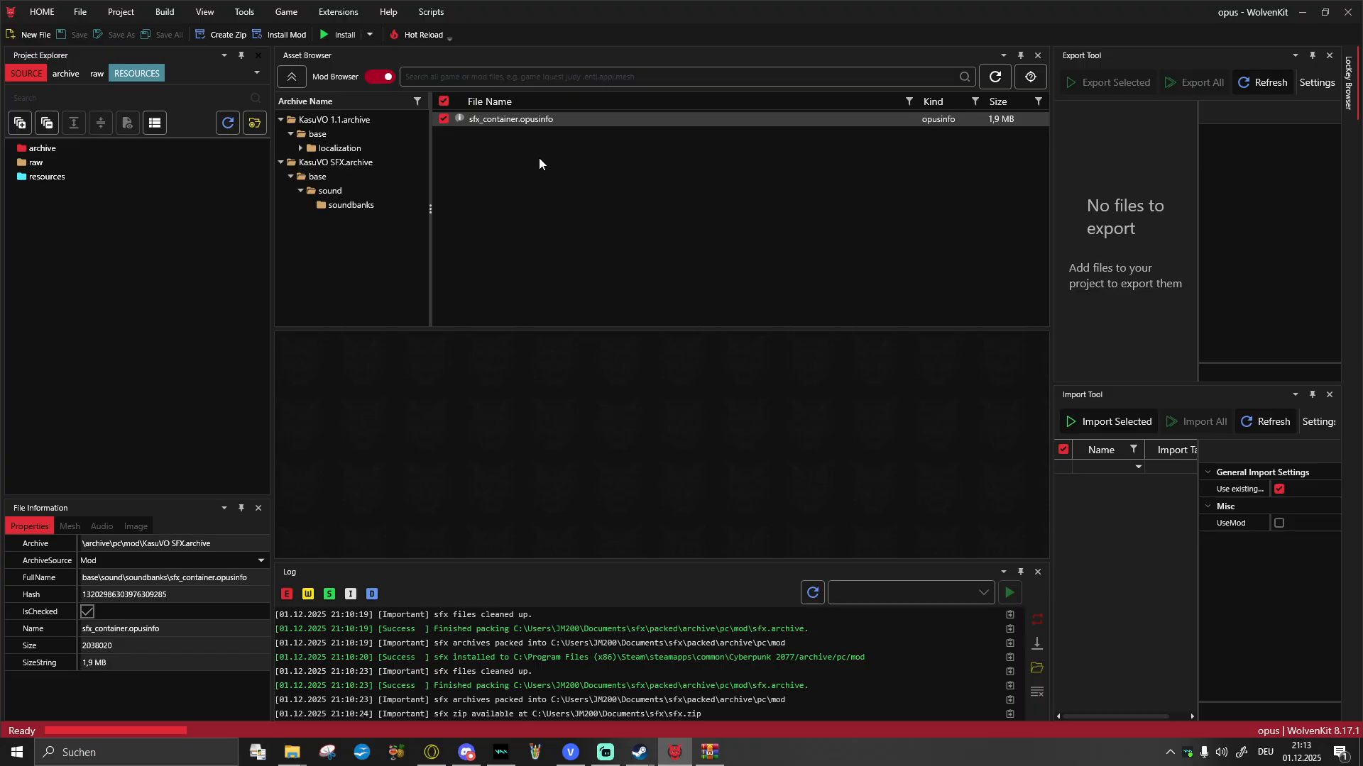
Step: Search the Asset Browser for sfx_container.opusinfo and add that file to the opus project
left_click(515, 76)
type("sfx_container.opusinfo")
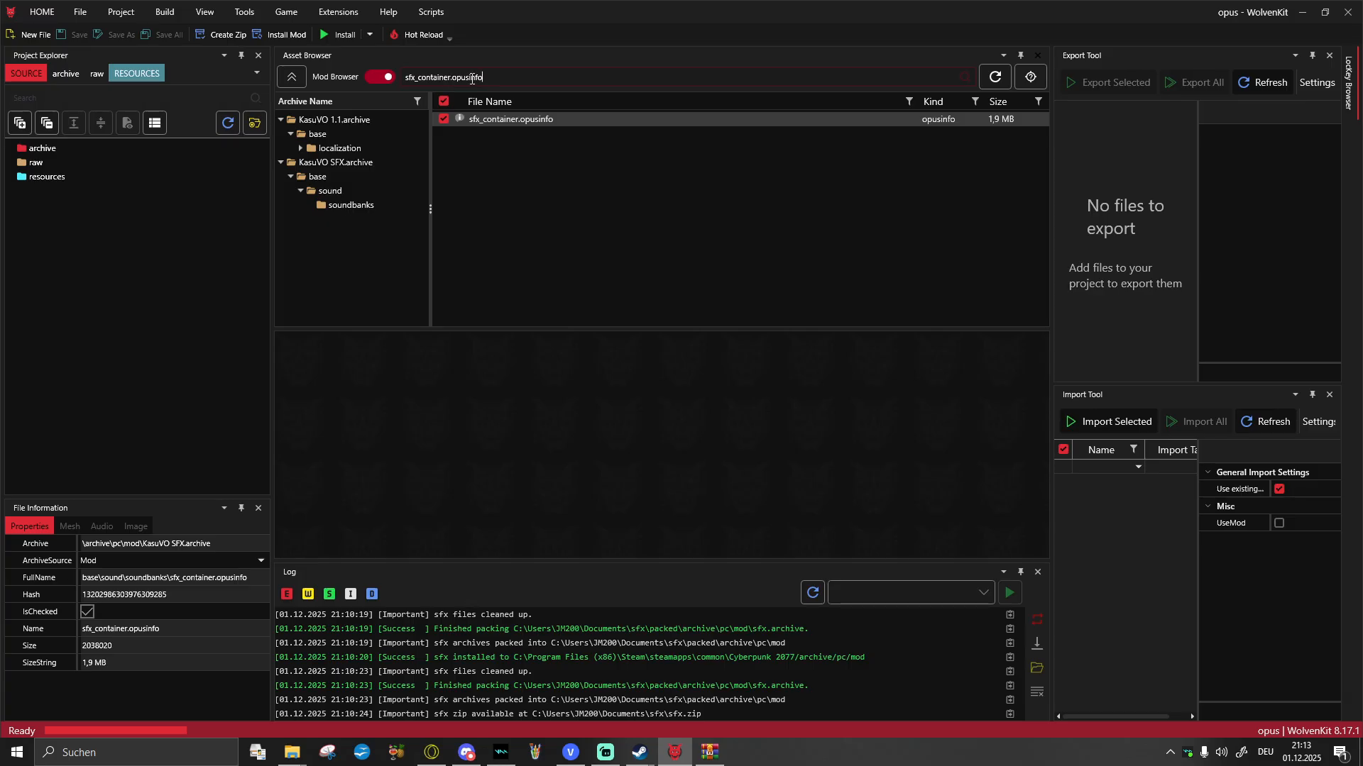
left_click(522, 121)
right_click(522, 121)
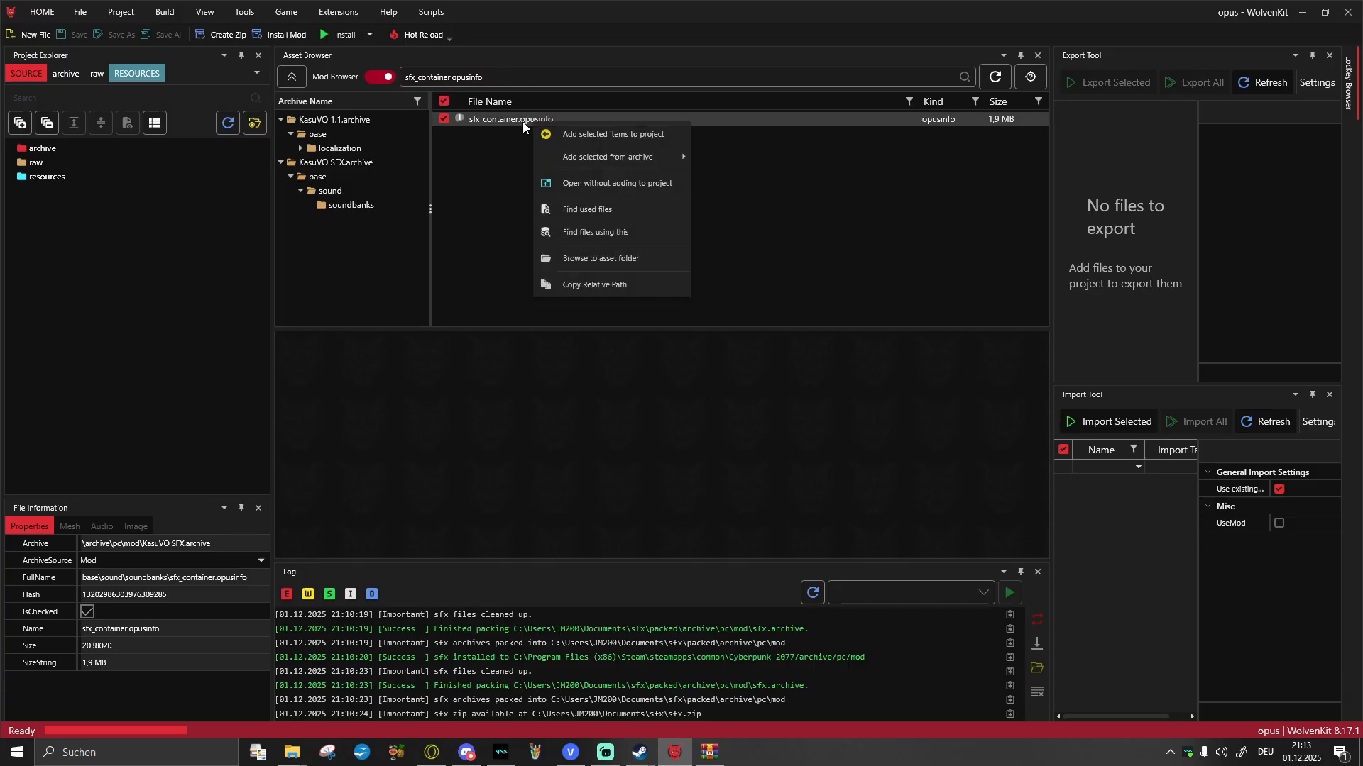
left_click(567, 135)
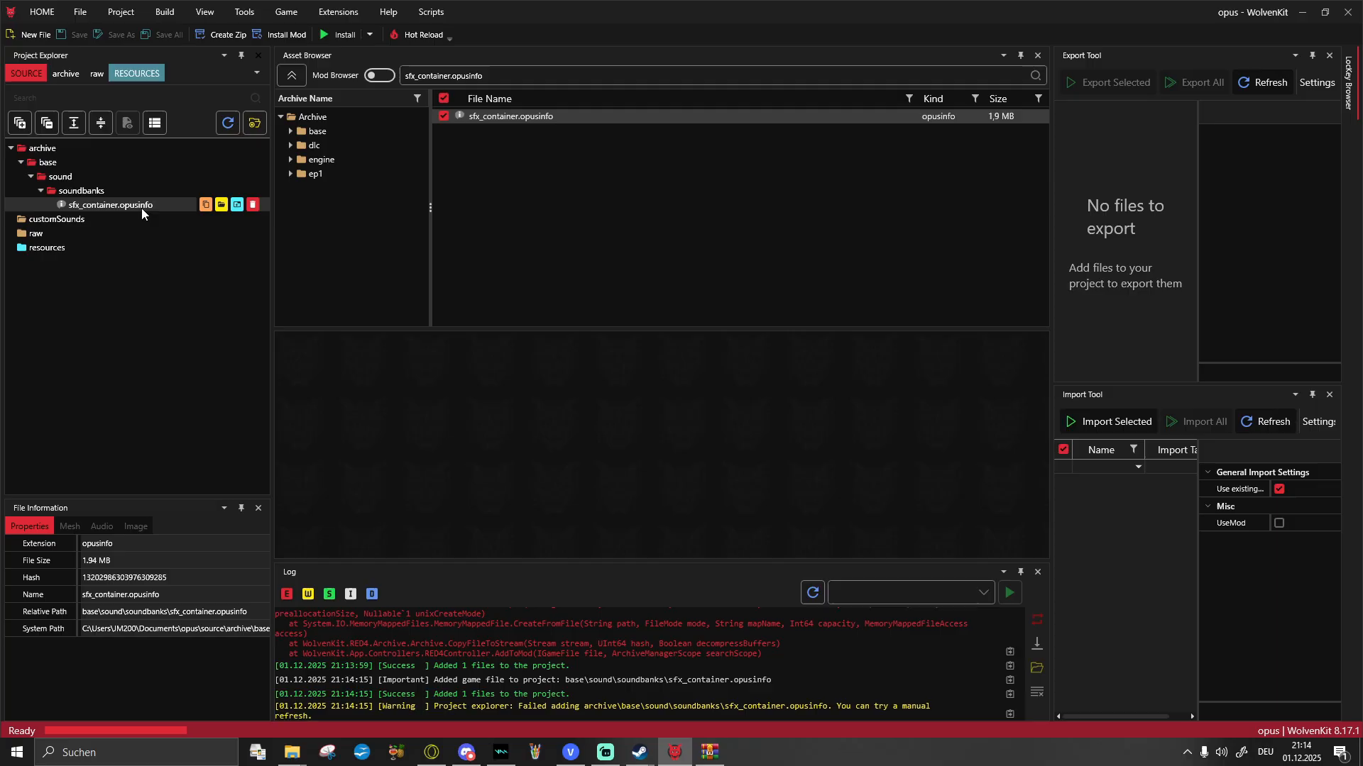
Step: Refresh the Export Tool, select sfx_container.opusinfo for export, and open its list of hashes to export
left_click(1267, 83)
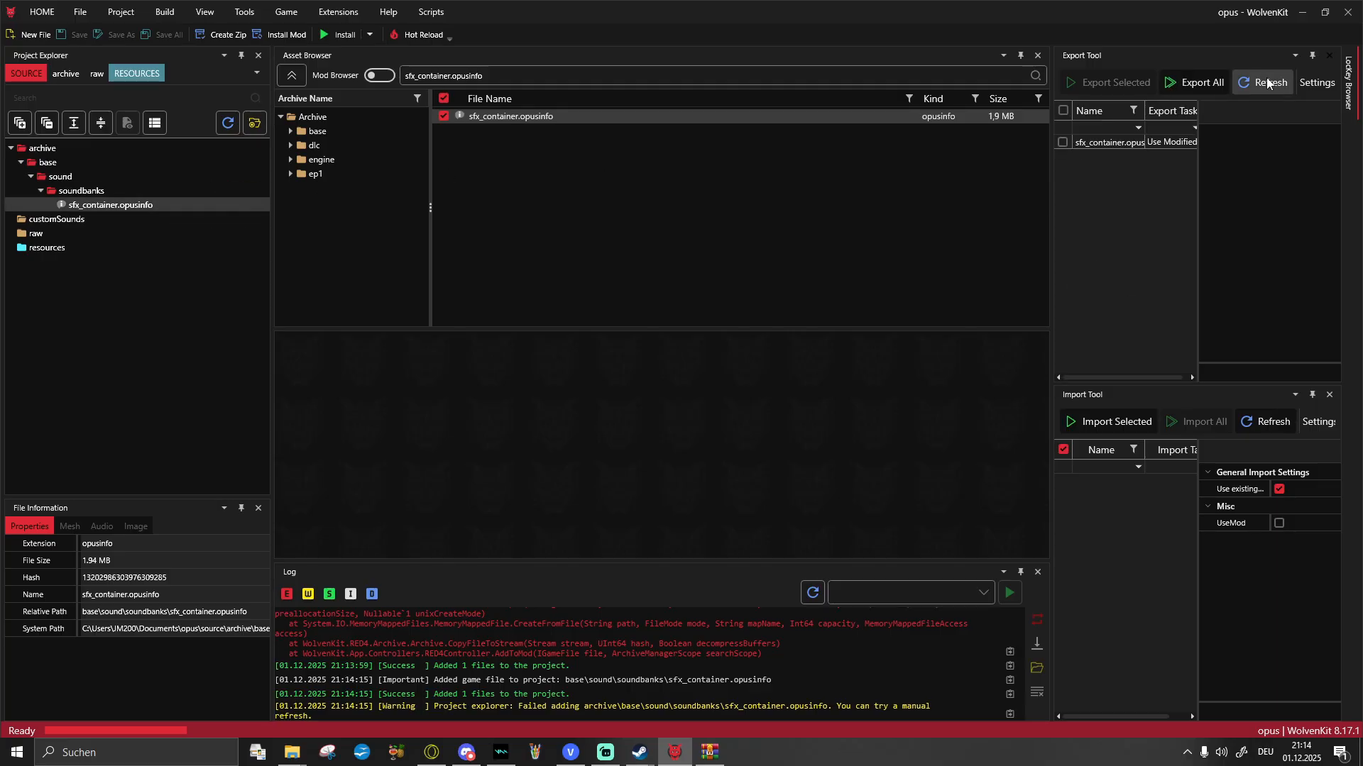
left_click(1128, 147)
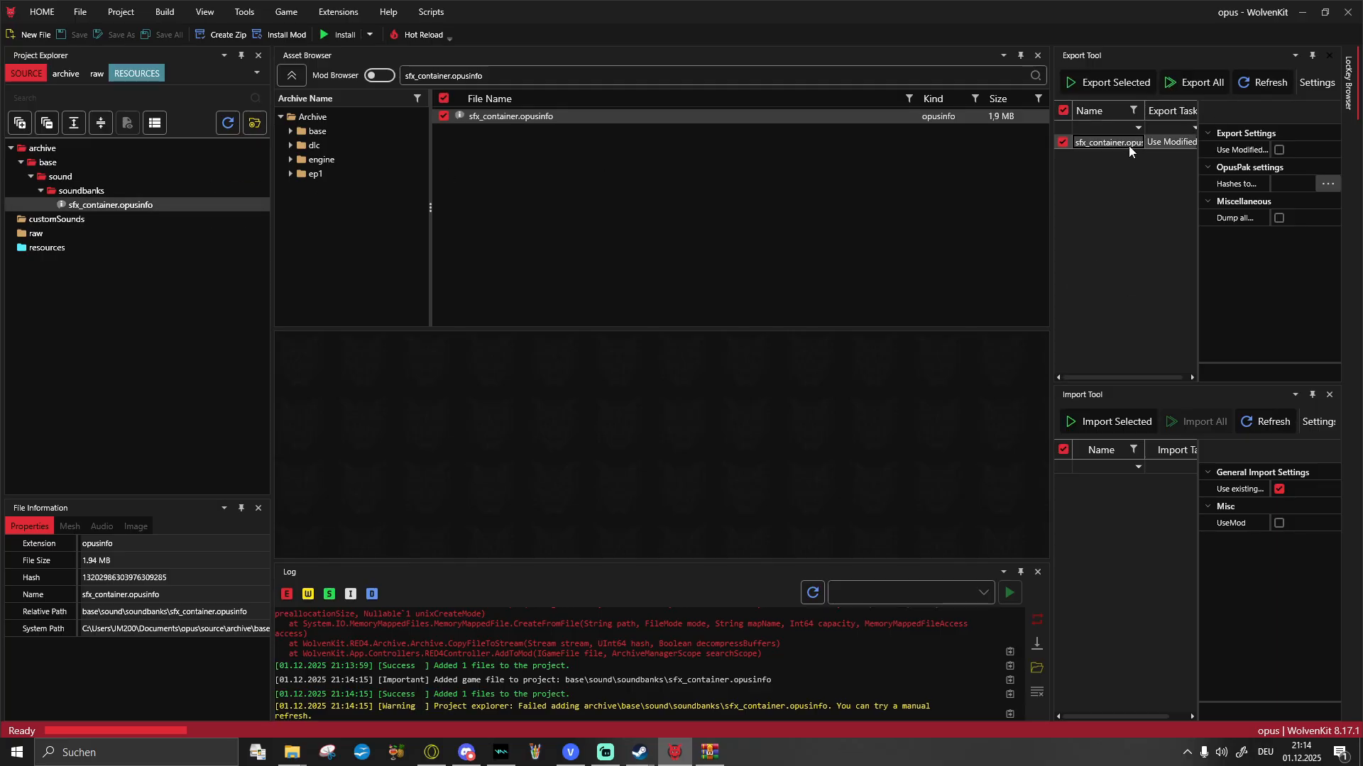
left_click(1326, 185)
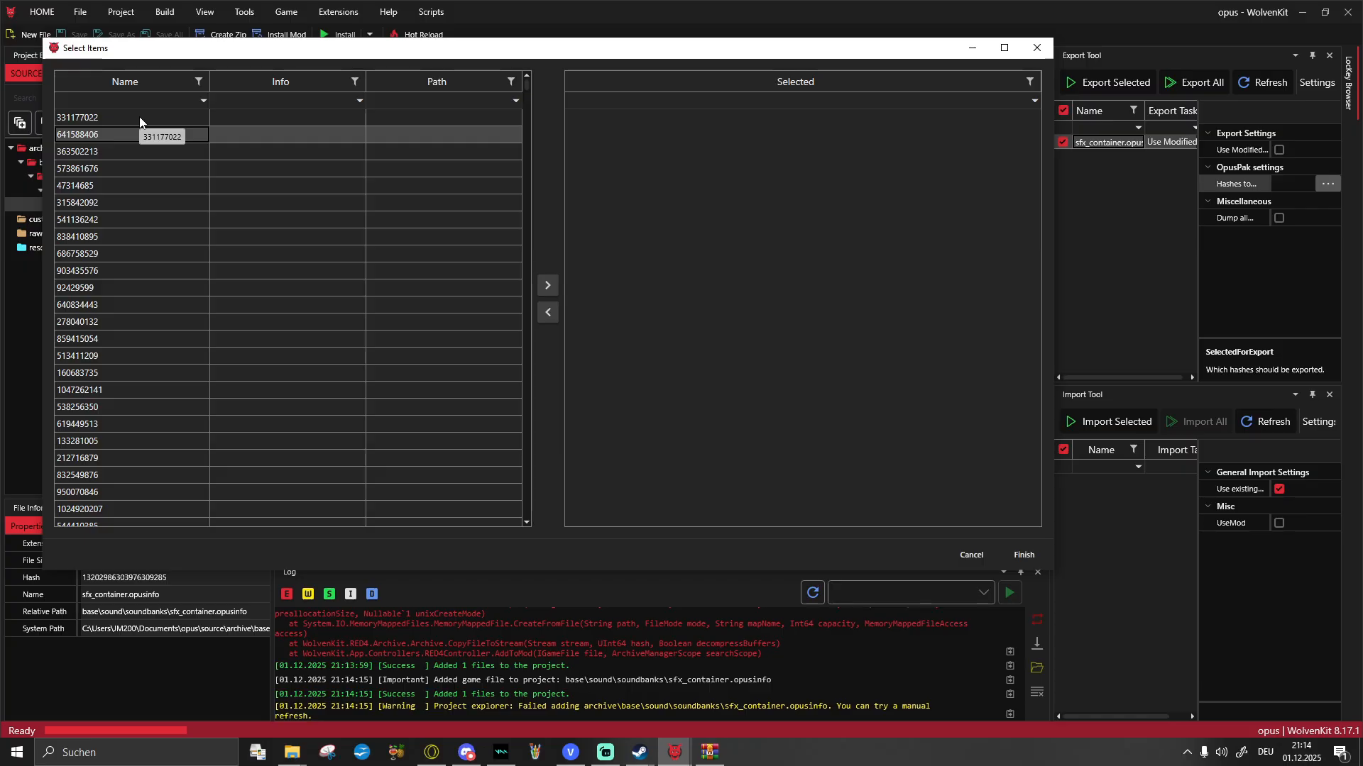
Step: Switch to the sounddb.redmodding.org sound database in the browser and search for English sounds matching ono_v
left_click(436, 754)
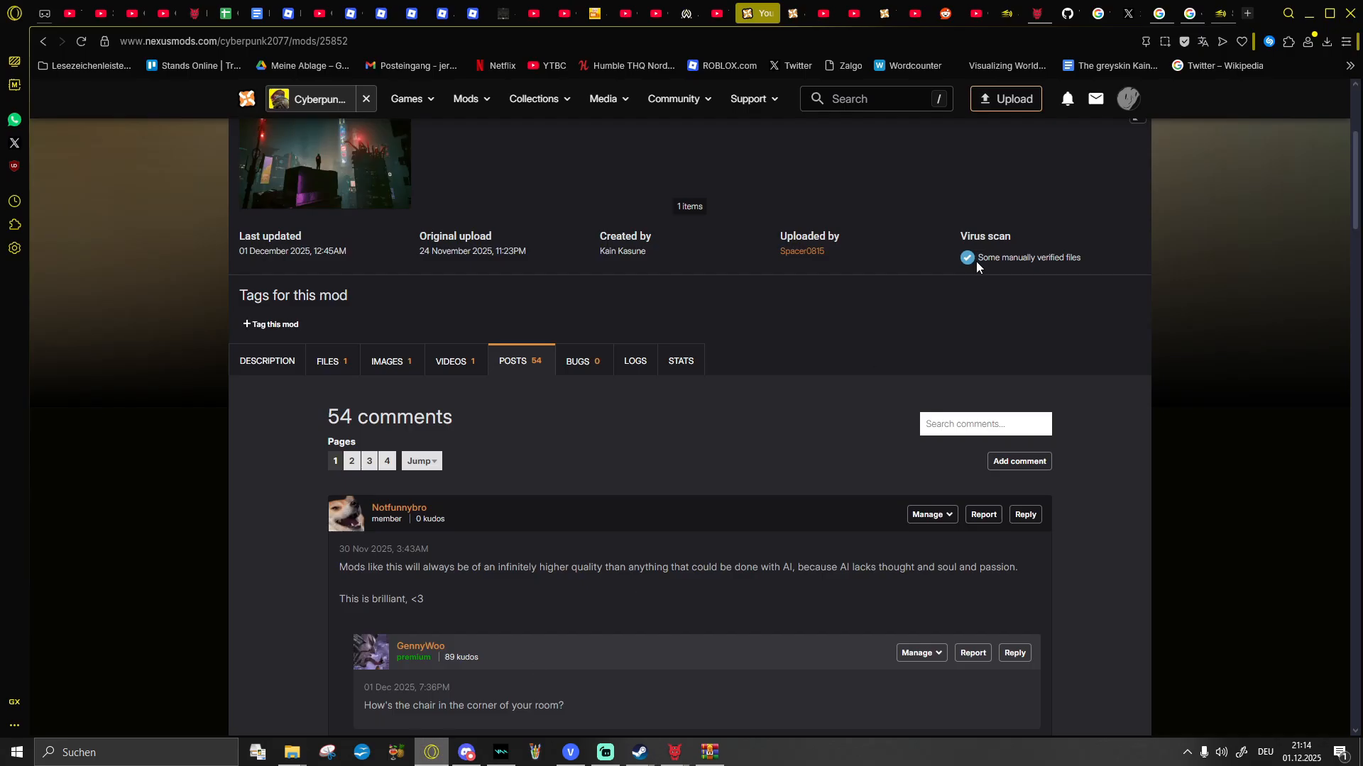
left_click(1008, 14)
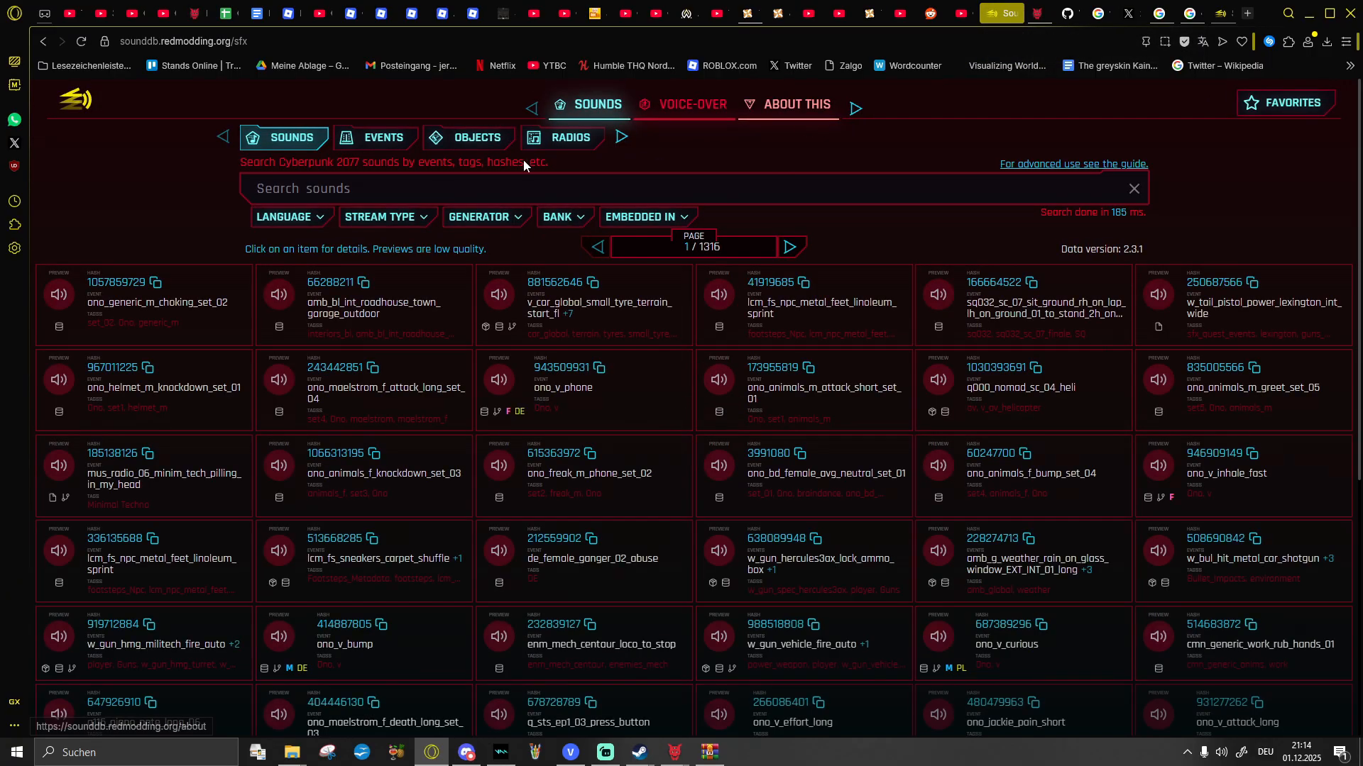
left_click(297, 224)
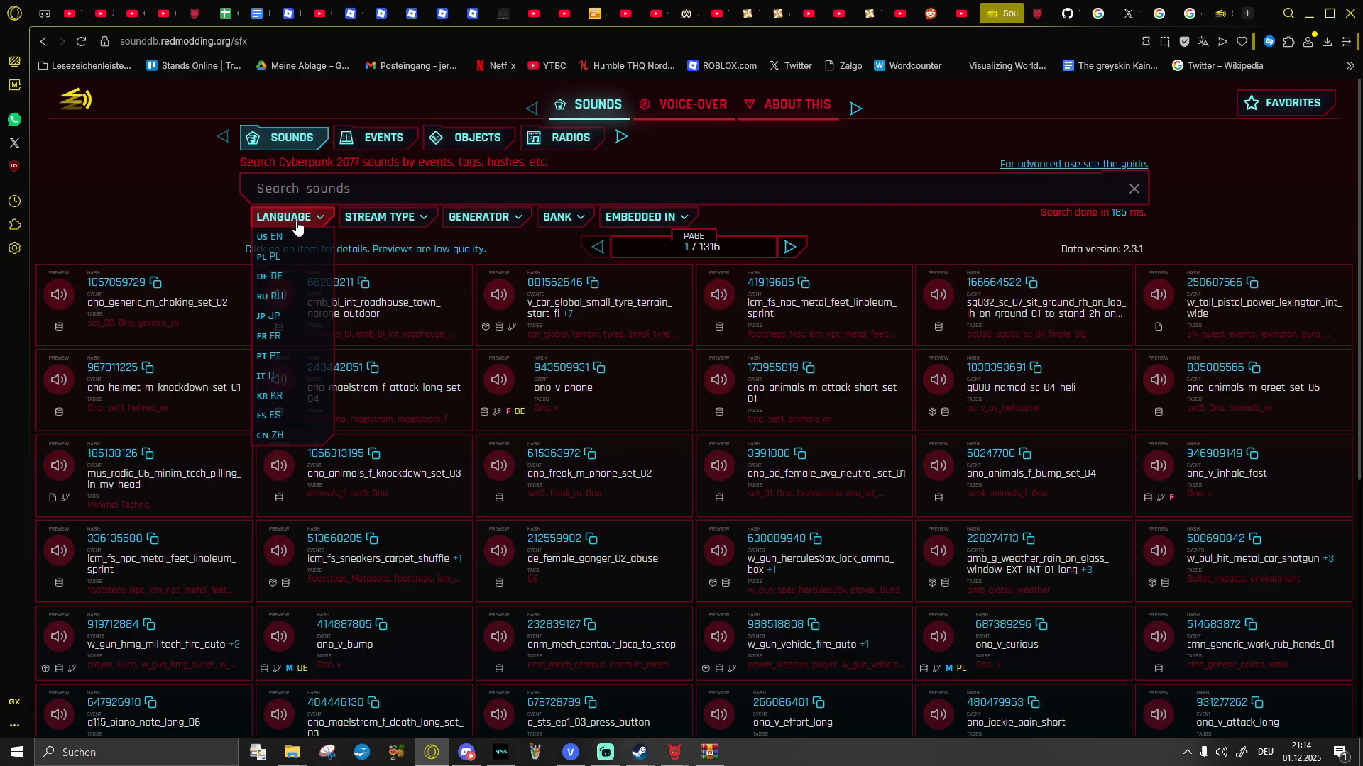
left_click(290, 238)
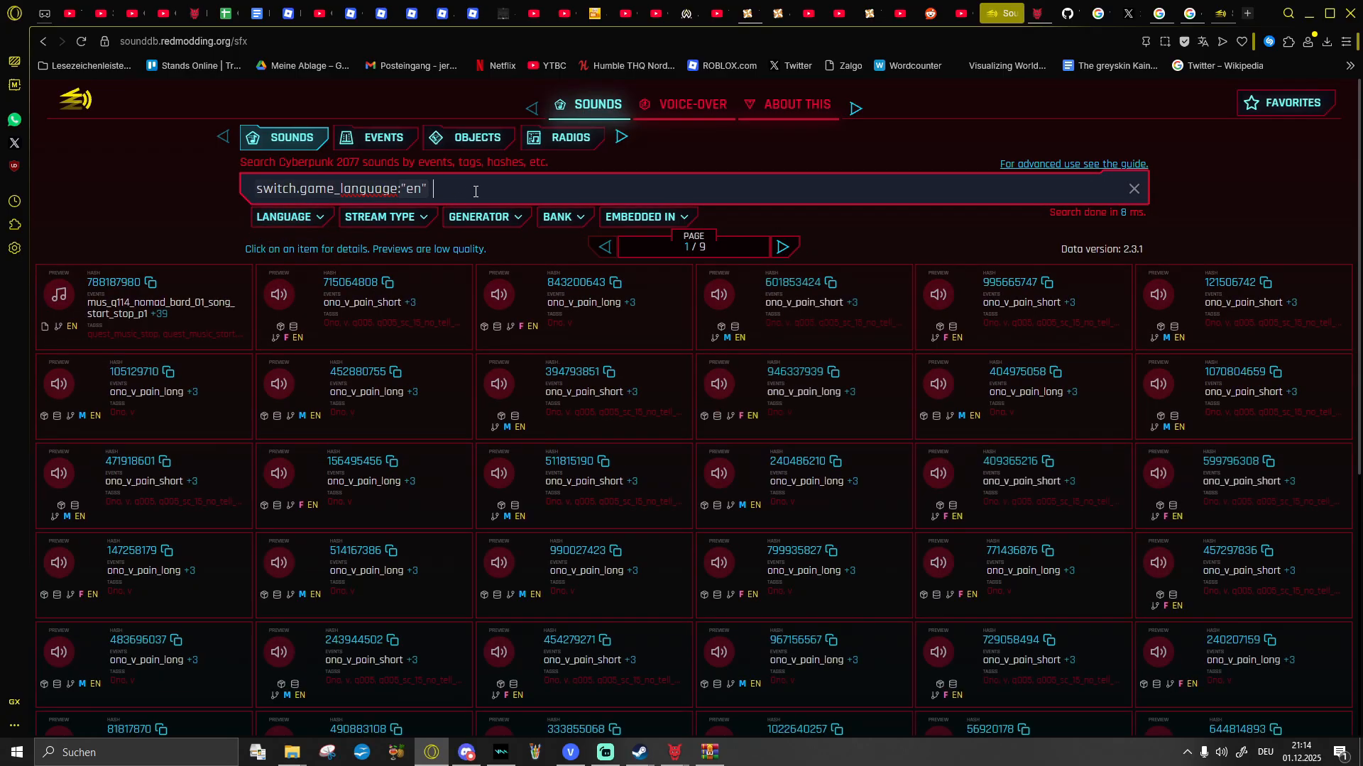
type("ono_")
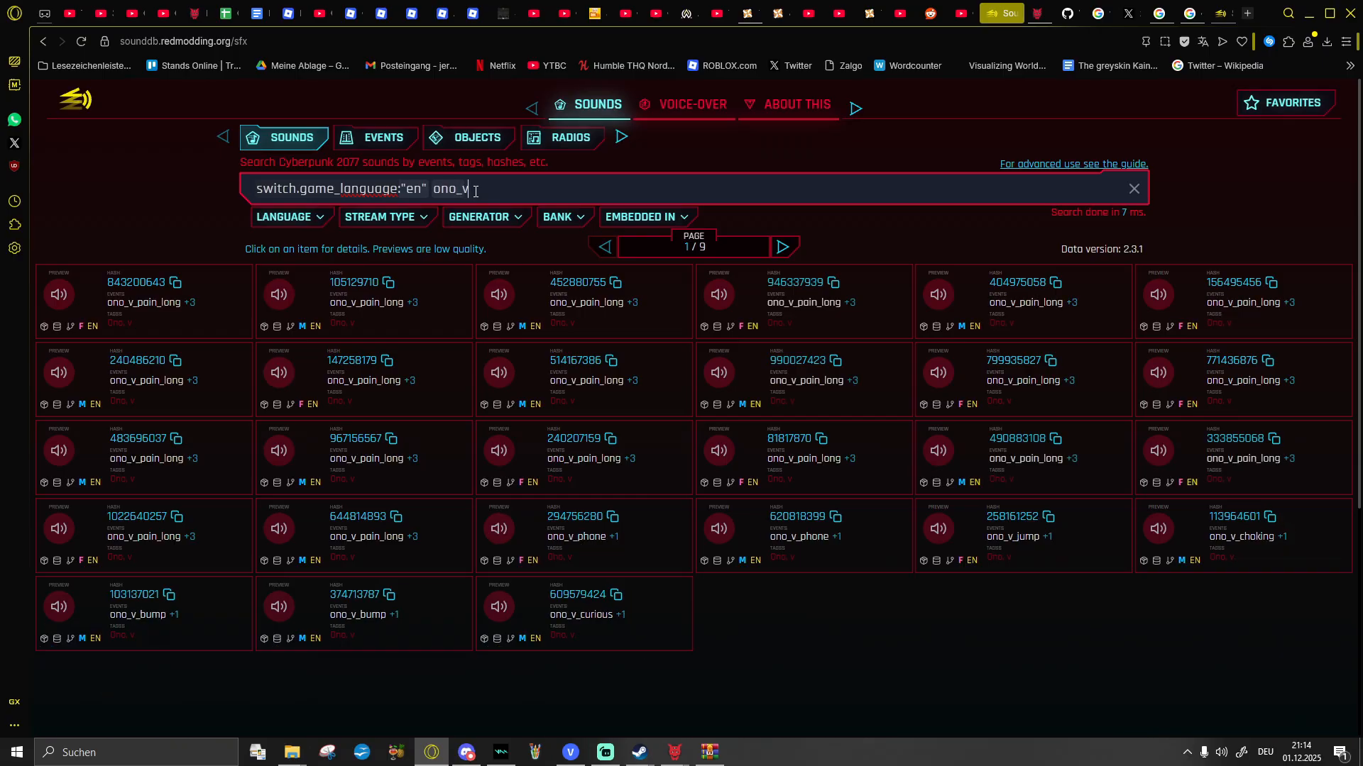
type("v")
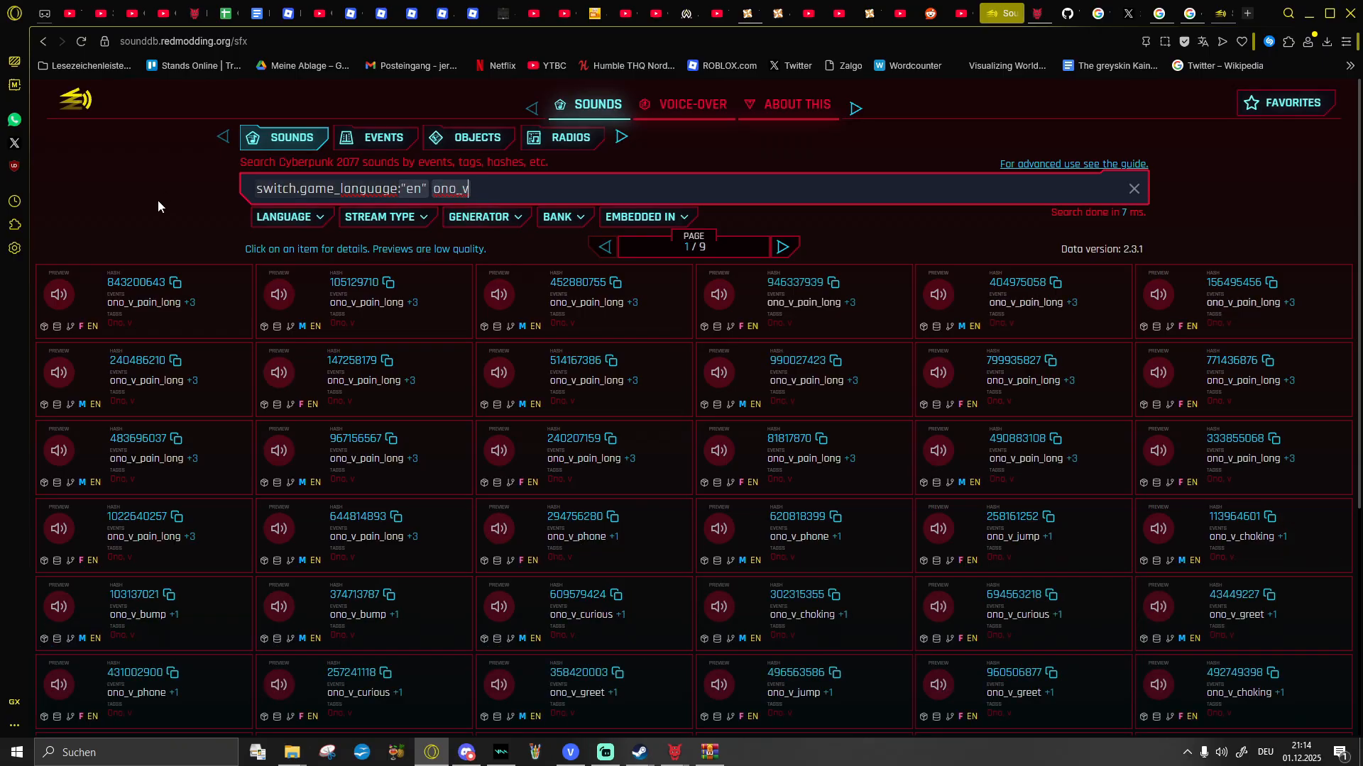
Step: Preview several ono_v_pain_long sounds and copy the hash 843200643 of the first one
left_click(59, 295)
left_click(279, 294)
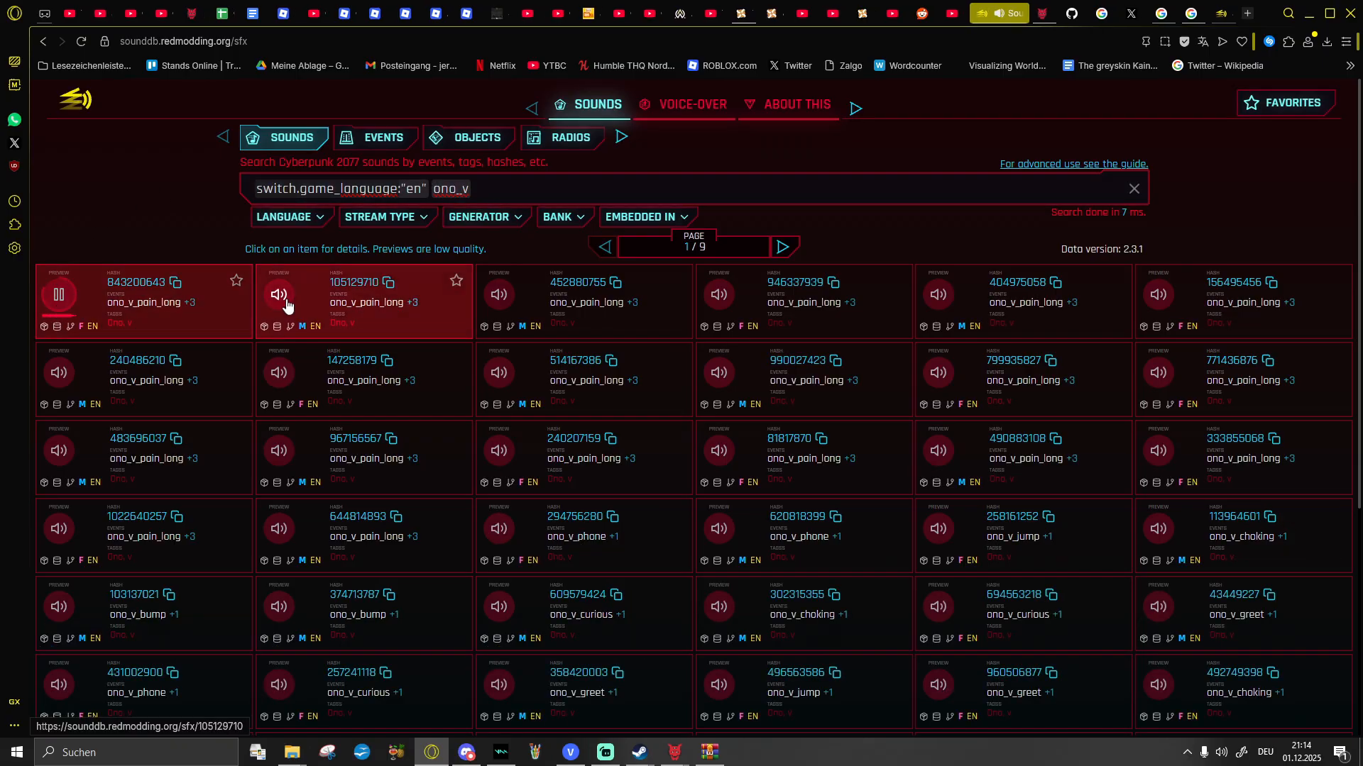
left_click(499, 295)
left_click(279, 373)
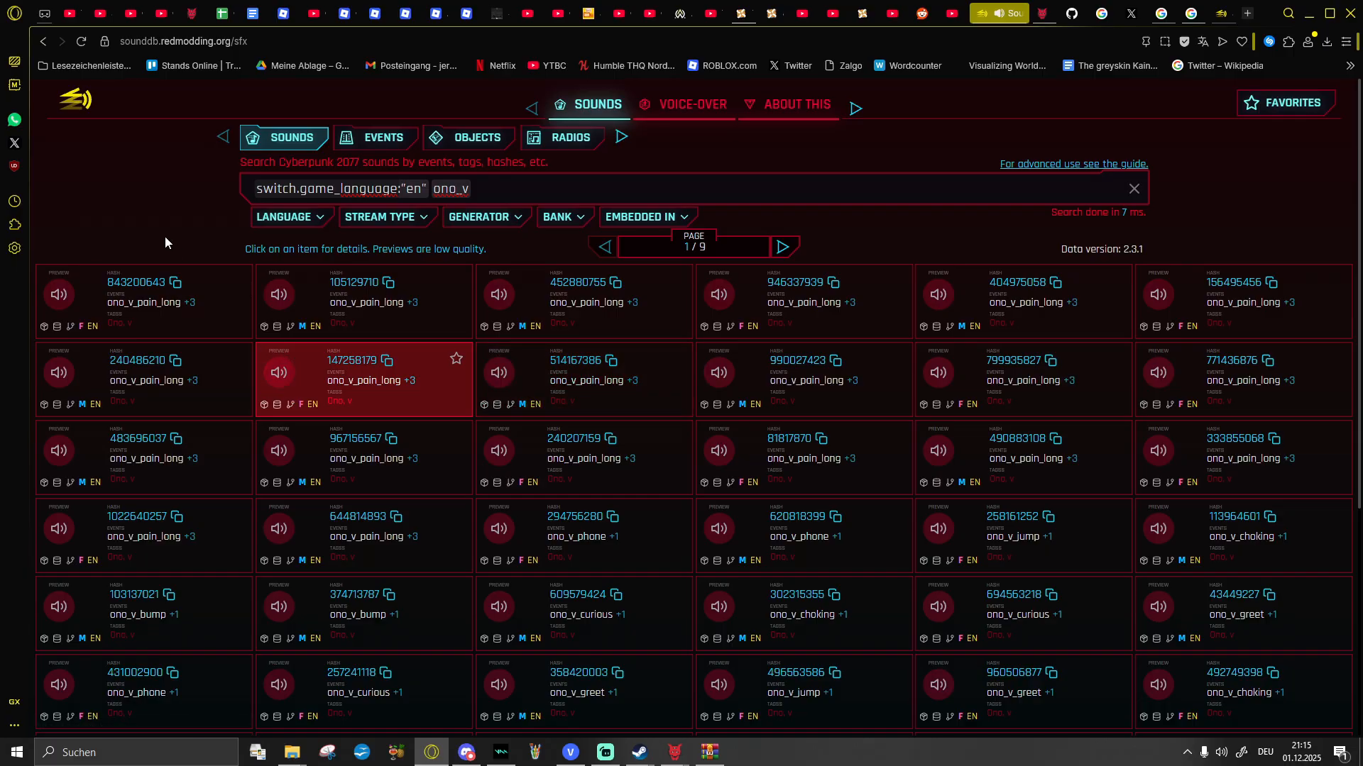
left_click(66, 297)
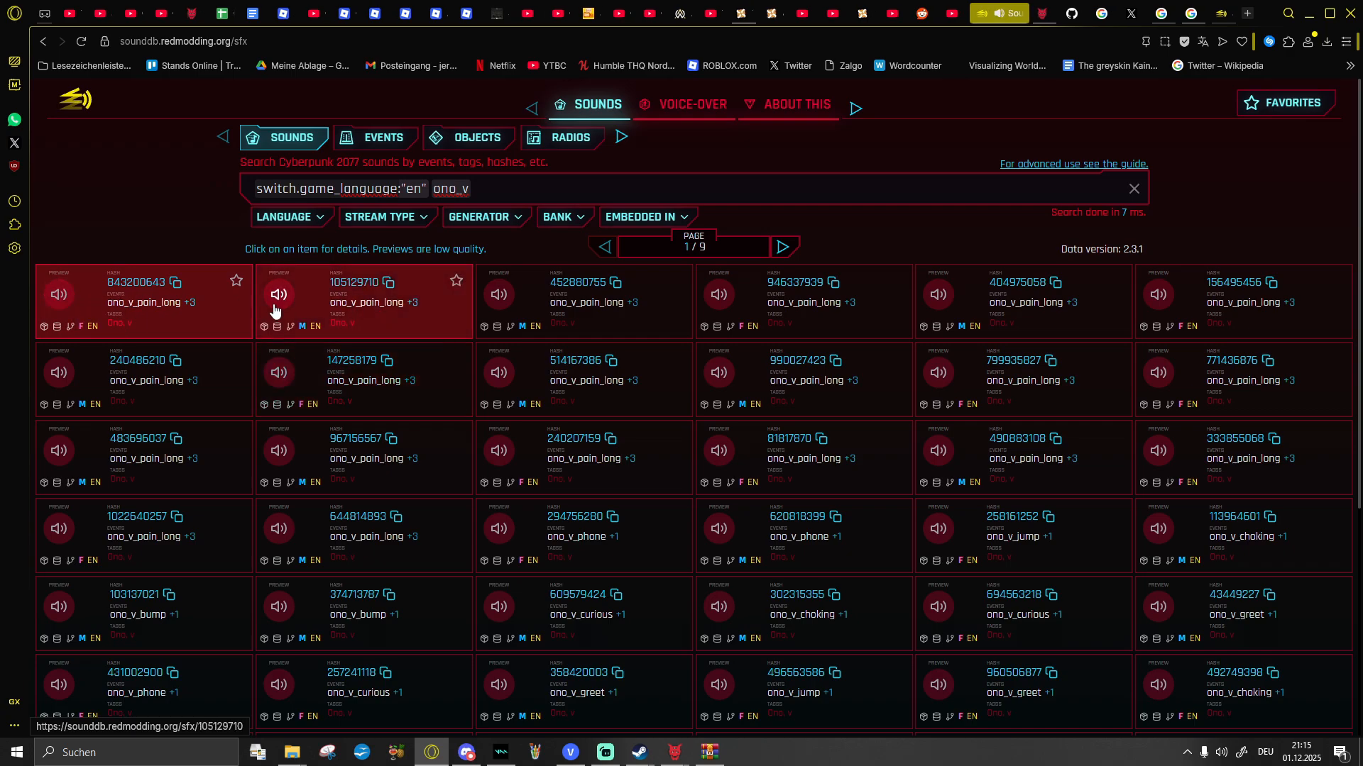
left_click(174, 283)
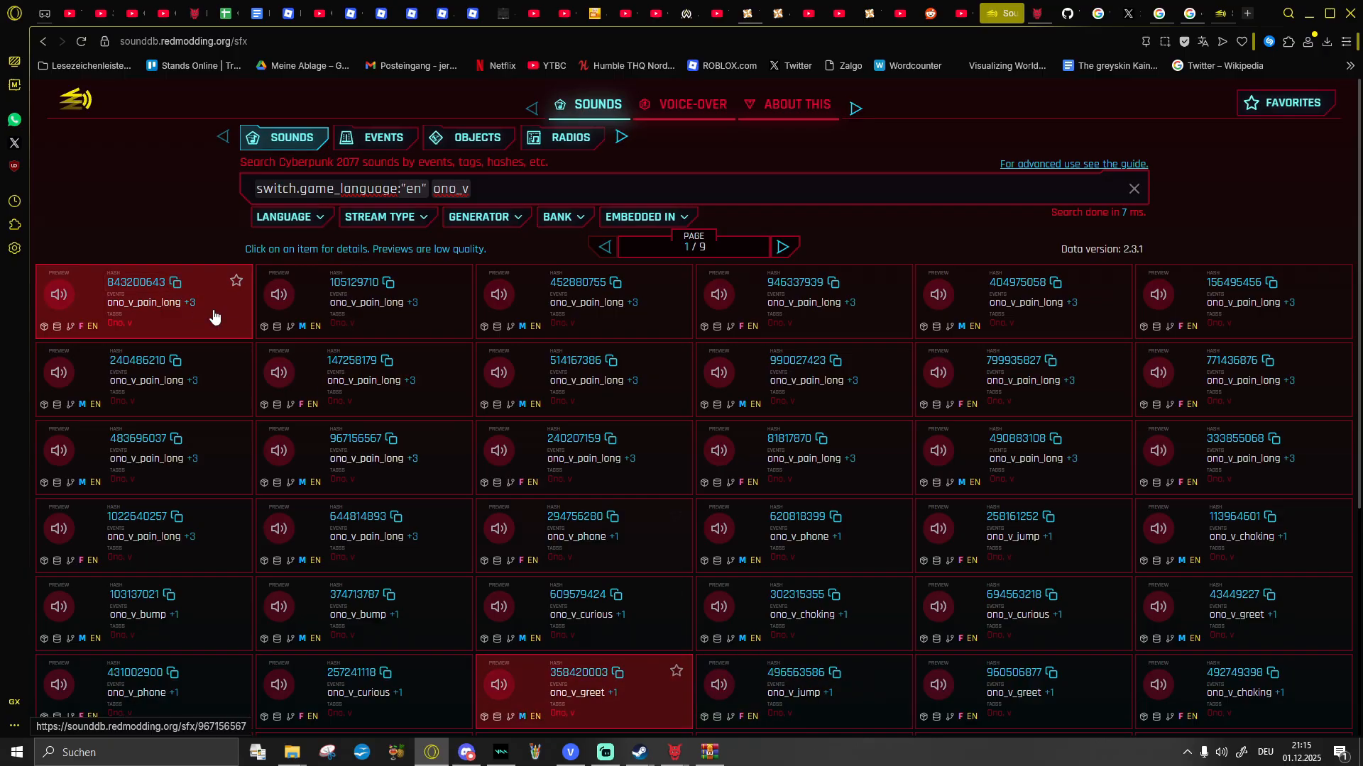
Step: Switch to WolvenKit, filter the hash list by 843200643, and add that hash to the export selection
left_click(674, 753)
left_click(613, 691)
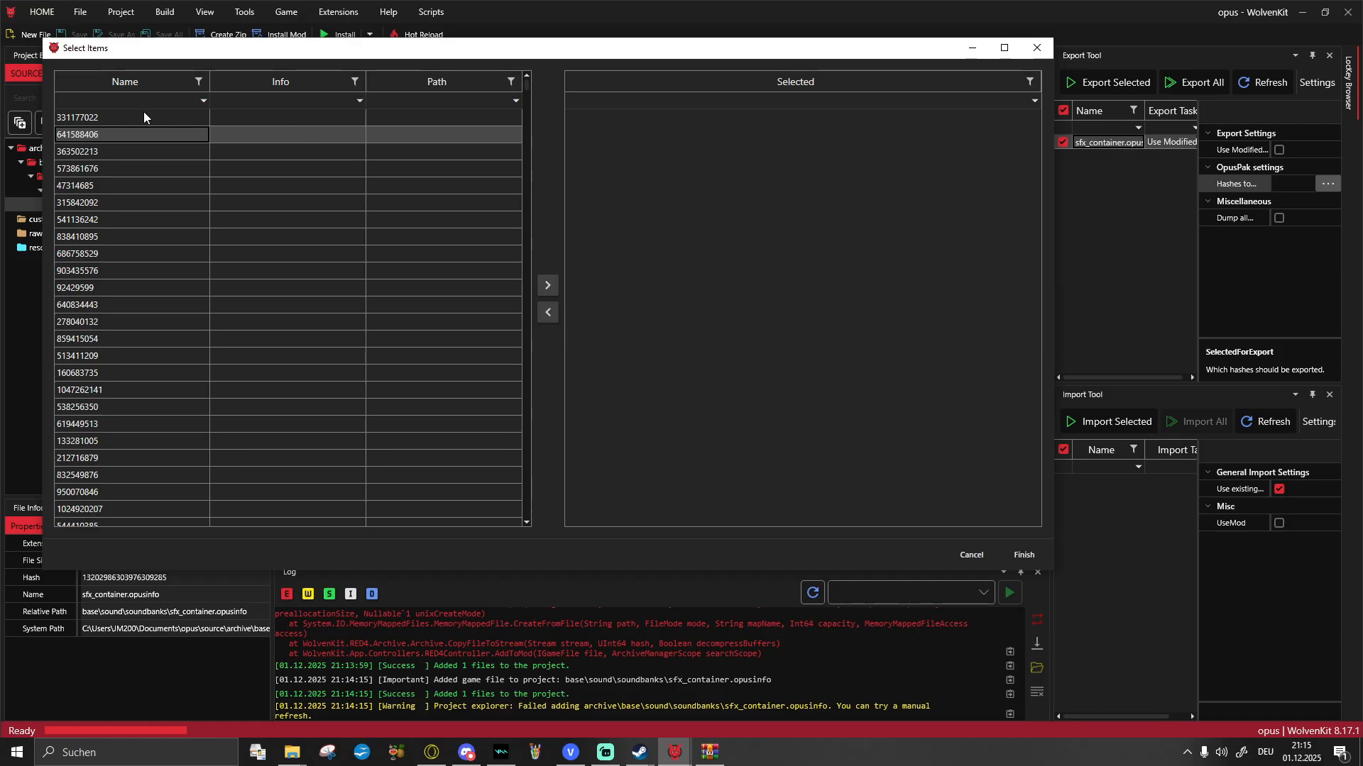
left_click(115, 90)
left_click(111, 102)
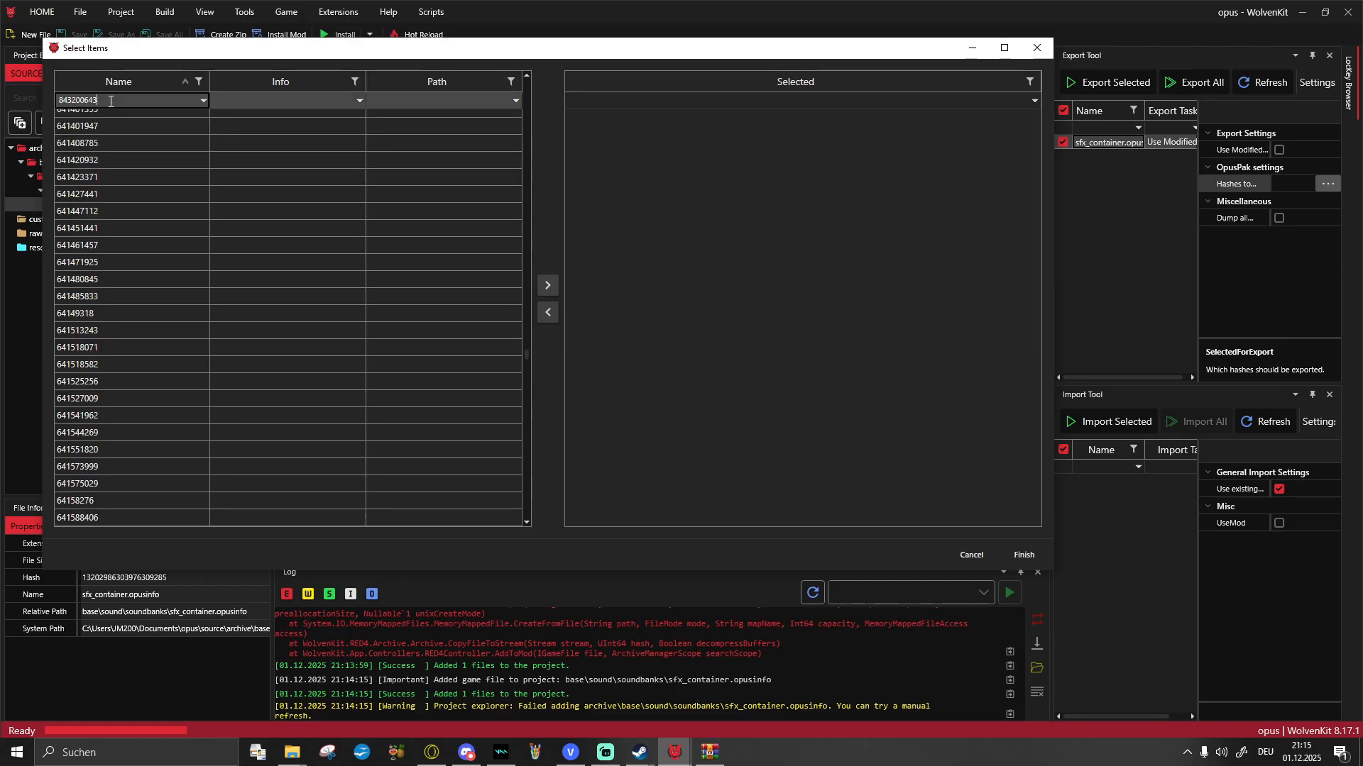
key("Return")
left_click(102, 119)
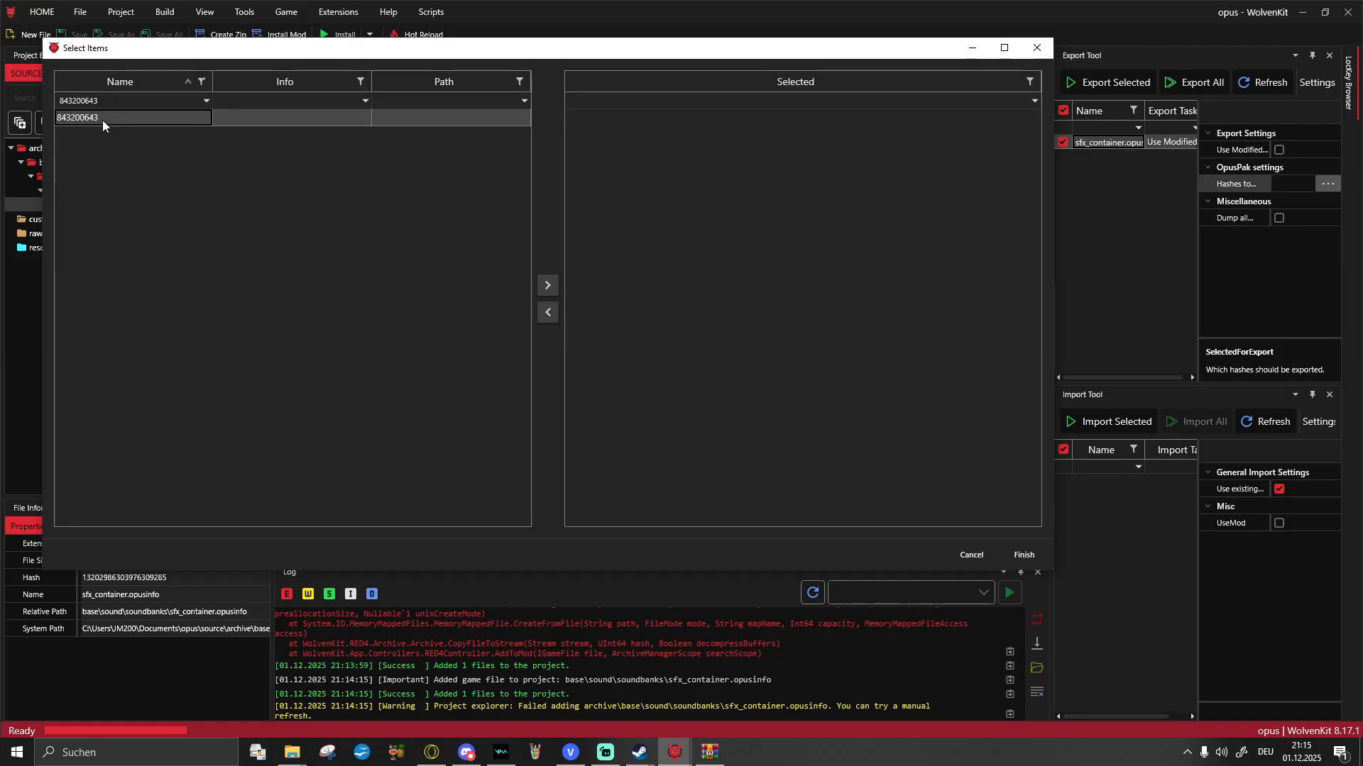
left_click(549, 286)
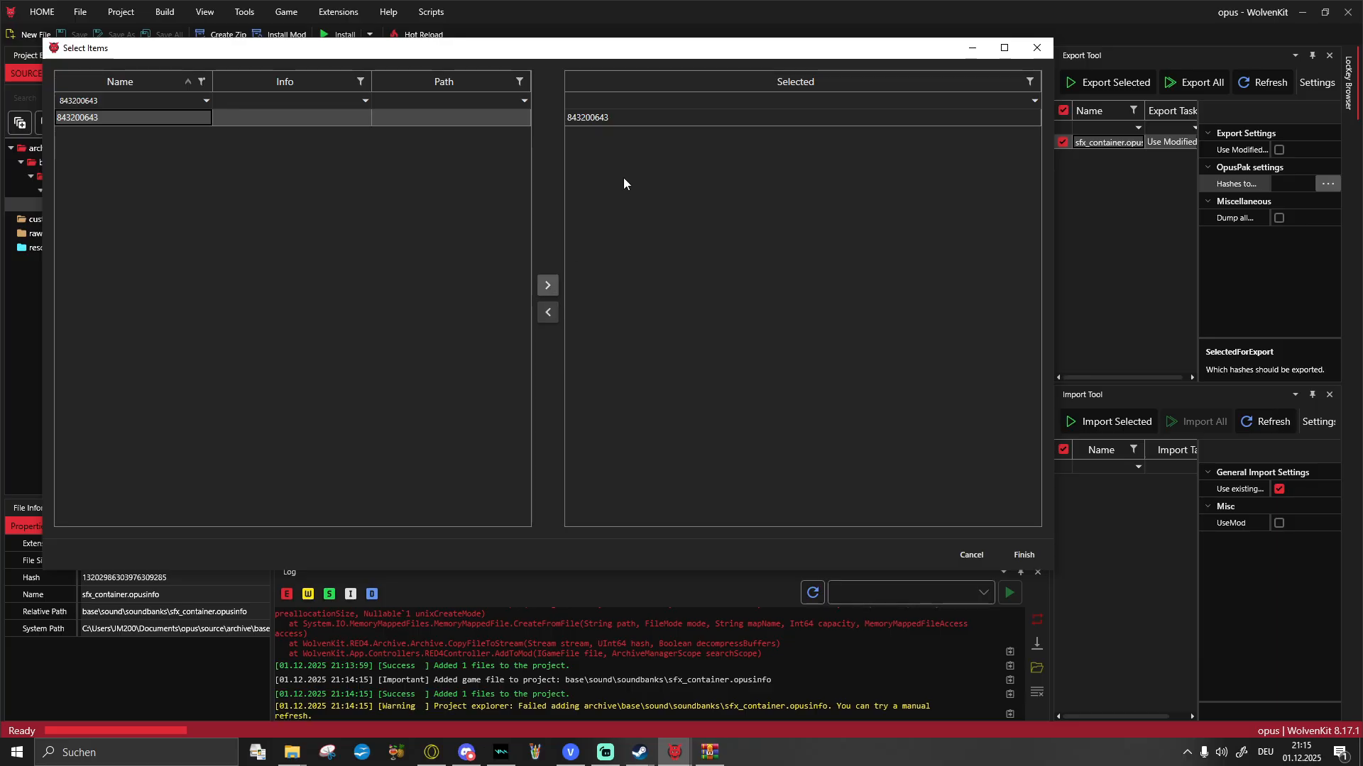
left_click(1033, 558)
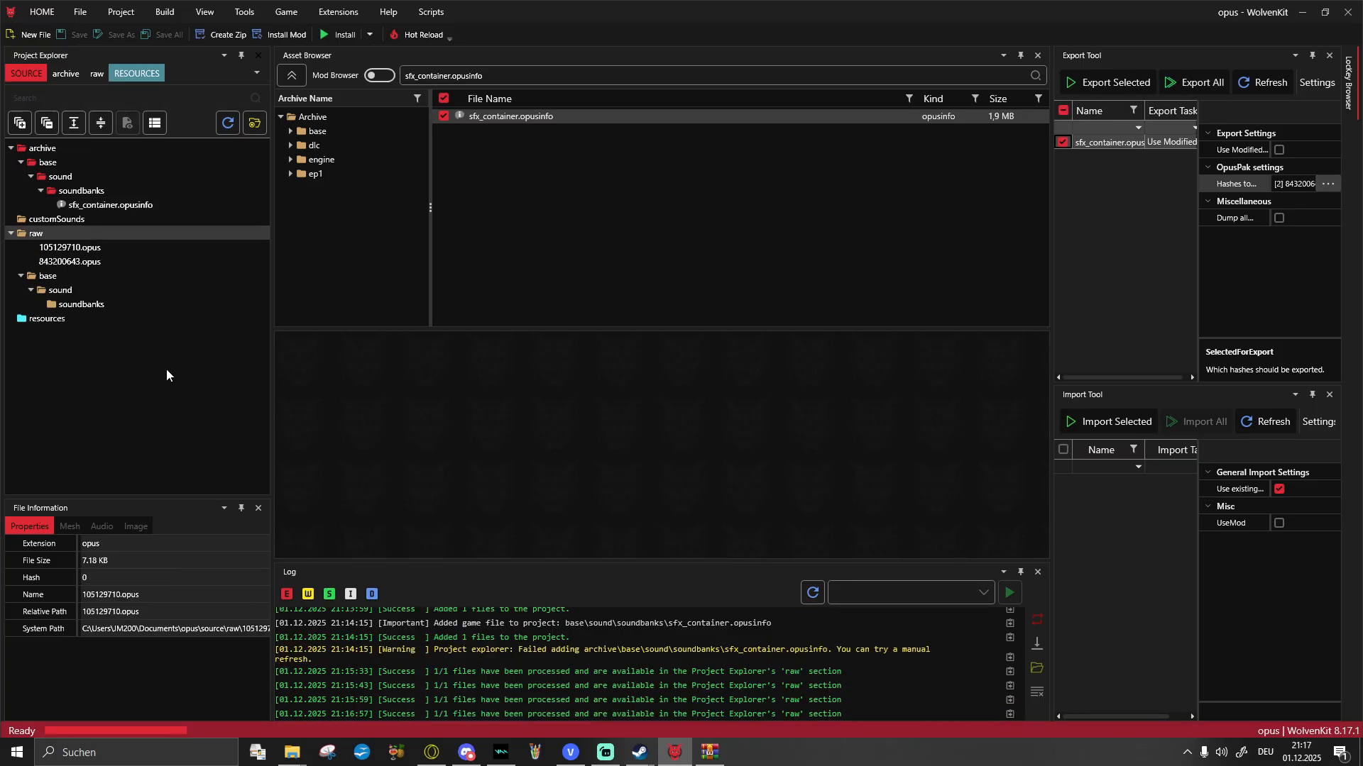
Step: Switch to VEGAS Pro, place the WAV sound clips from the project media on an audio track, and play them back
left_click(571, 753)
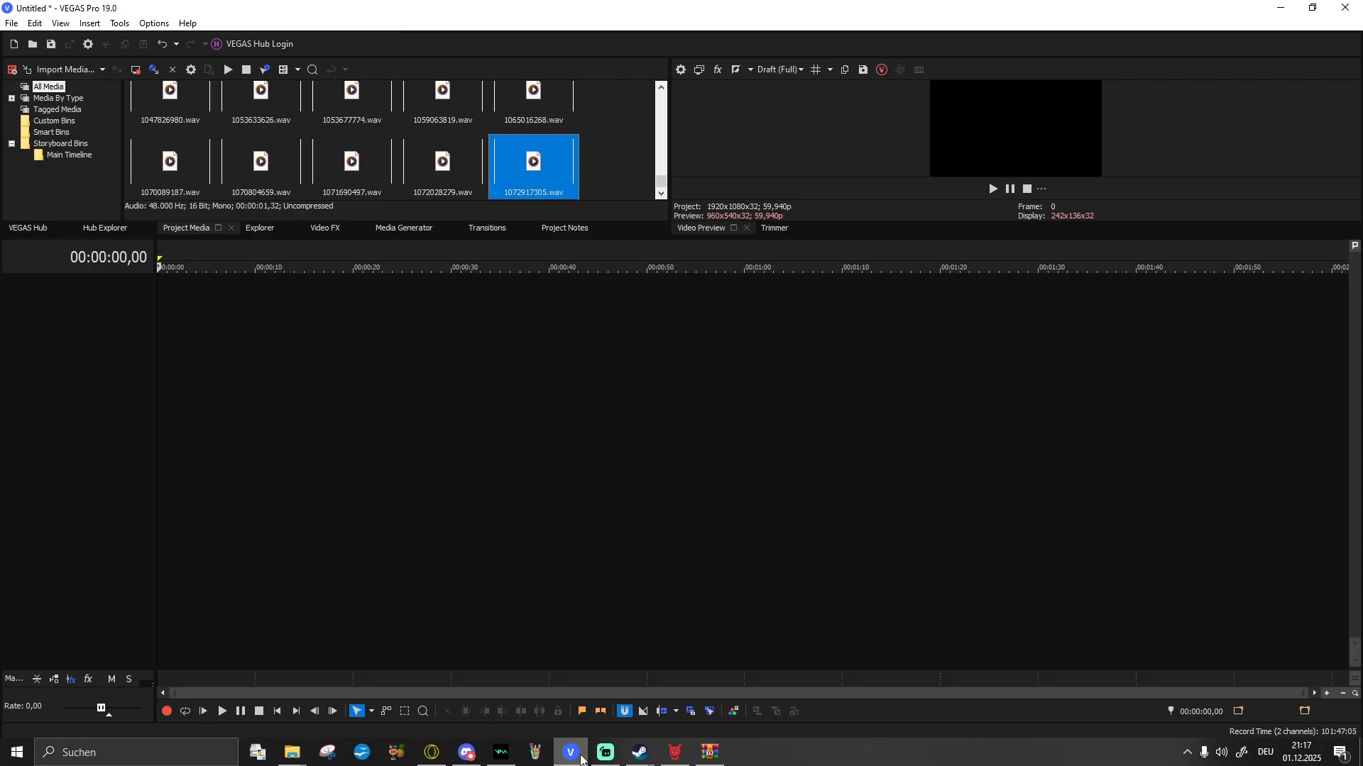
left_click_drag(635, 188, 97, 298)
key("space")
left_click(401, 299)
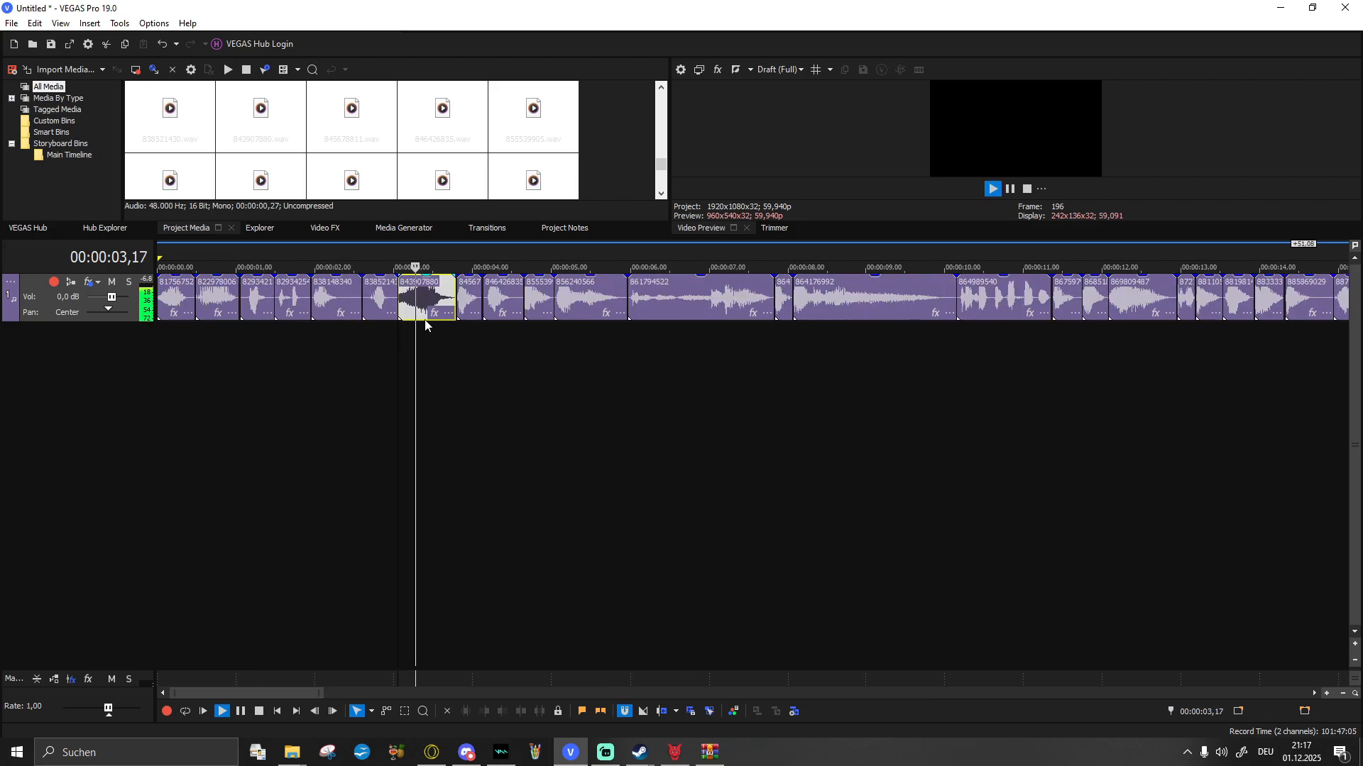
key("space")
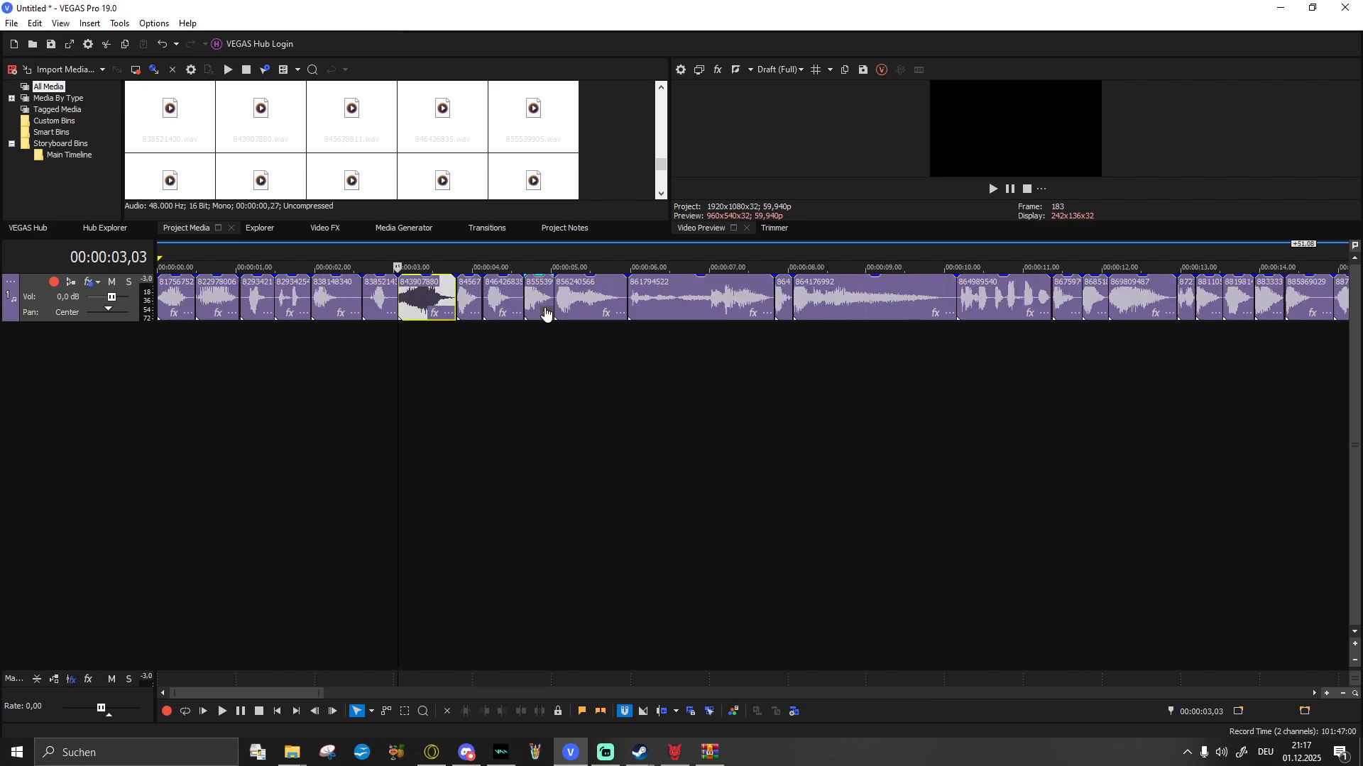
left_click(545, 313)
scroll(496, 340, "down", 6)
Step: Run the VA Batch Render script to create regions for the sound clips on the timeline
left_click(119, 25)
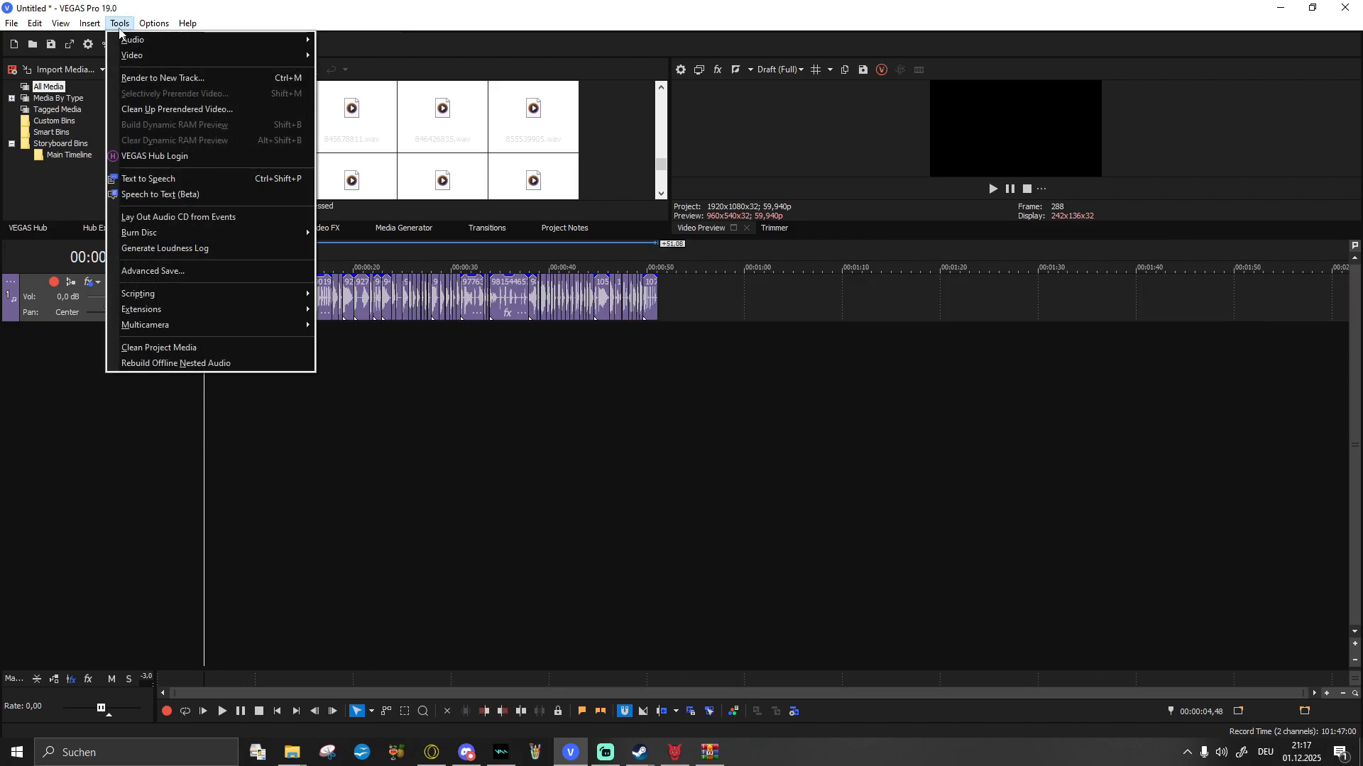
mouse_move(231, 293)
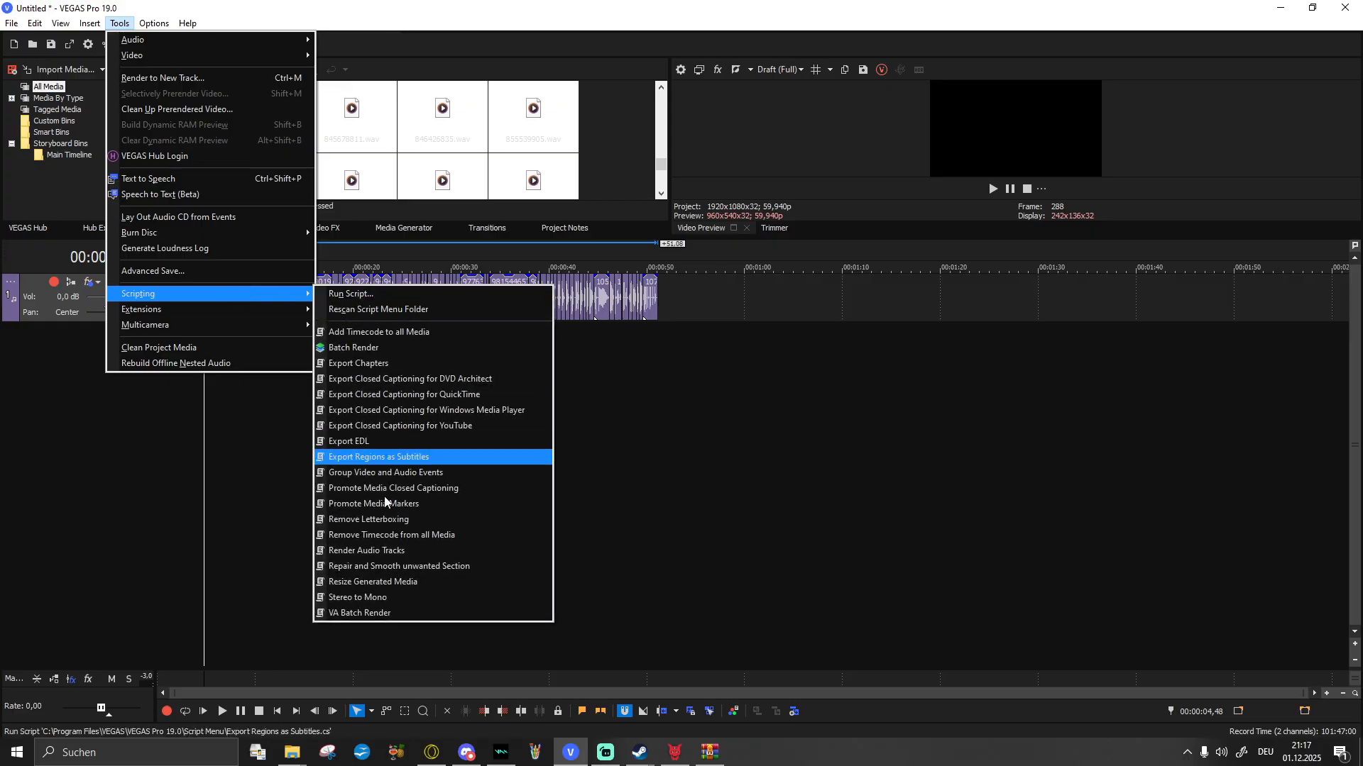
left_click(390, 615)
left_click(119, 23)
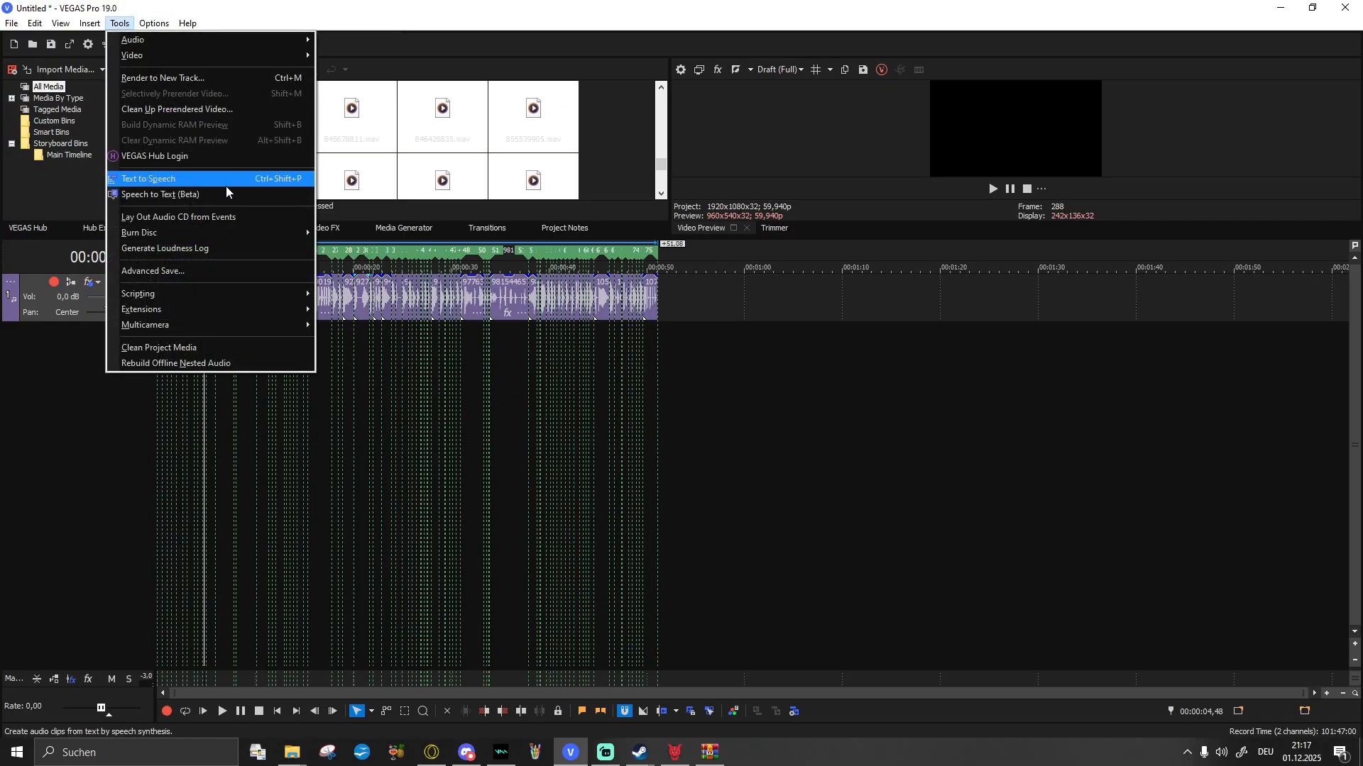
mouse_move(254, 294)
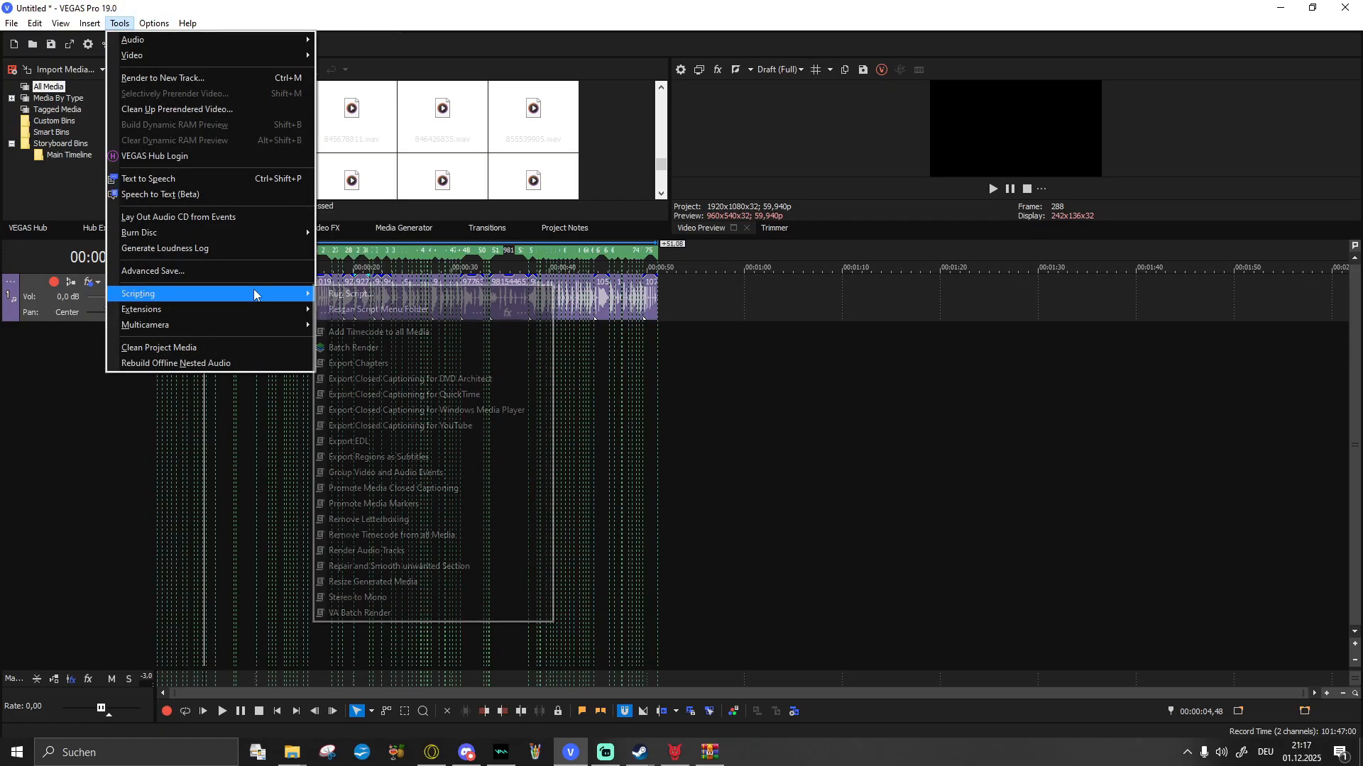
left_click(394, 348)
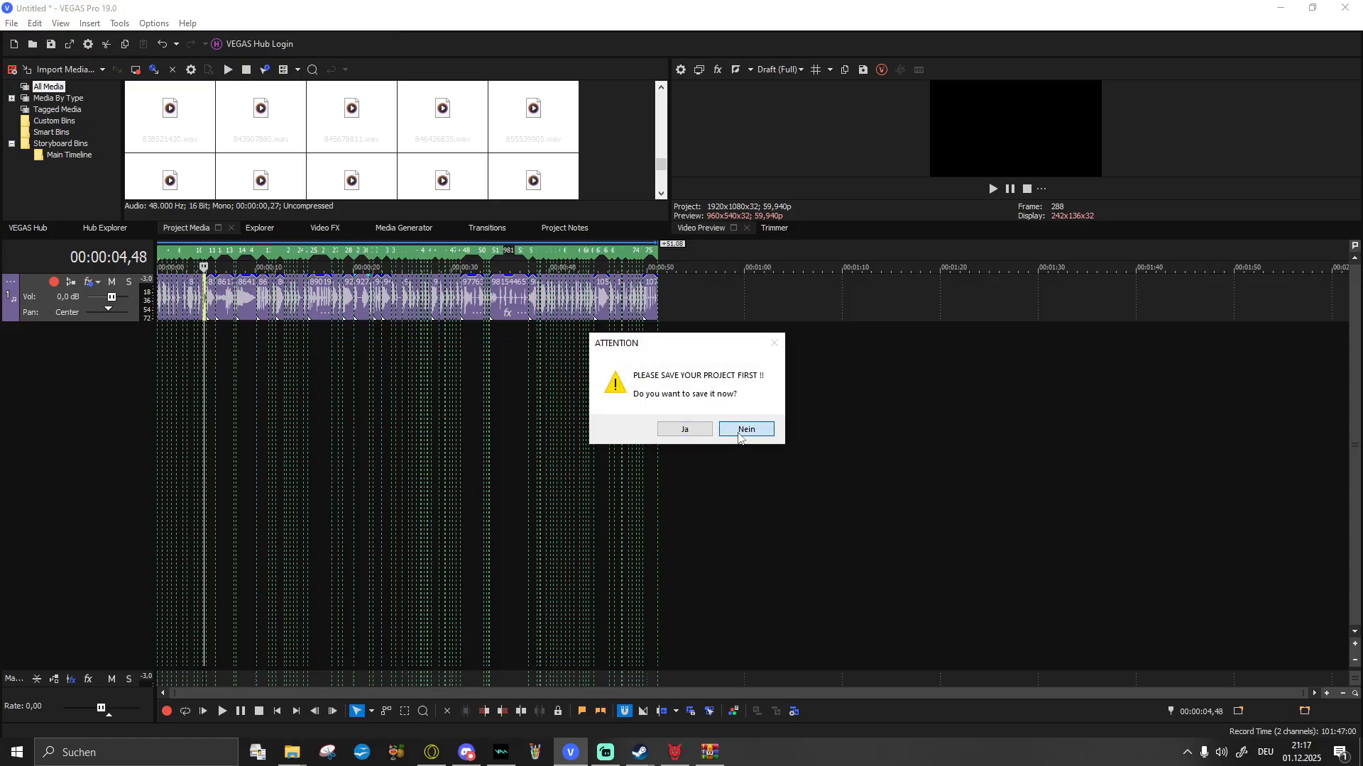
left_click(745, 429)
key("Escape")
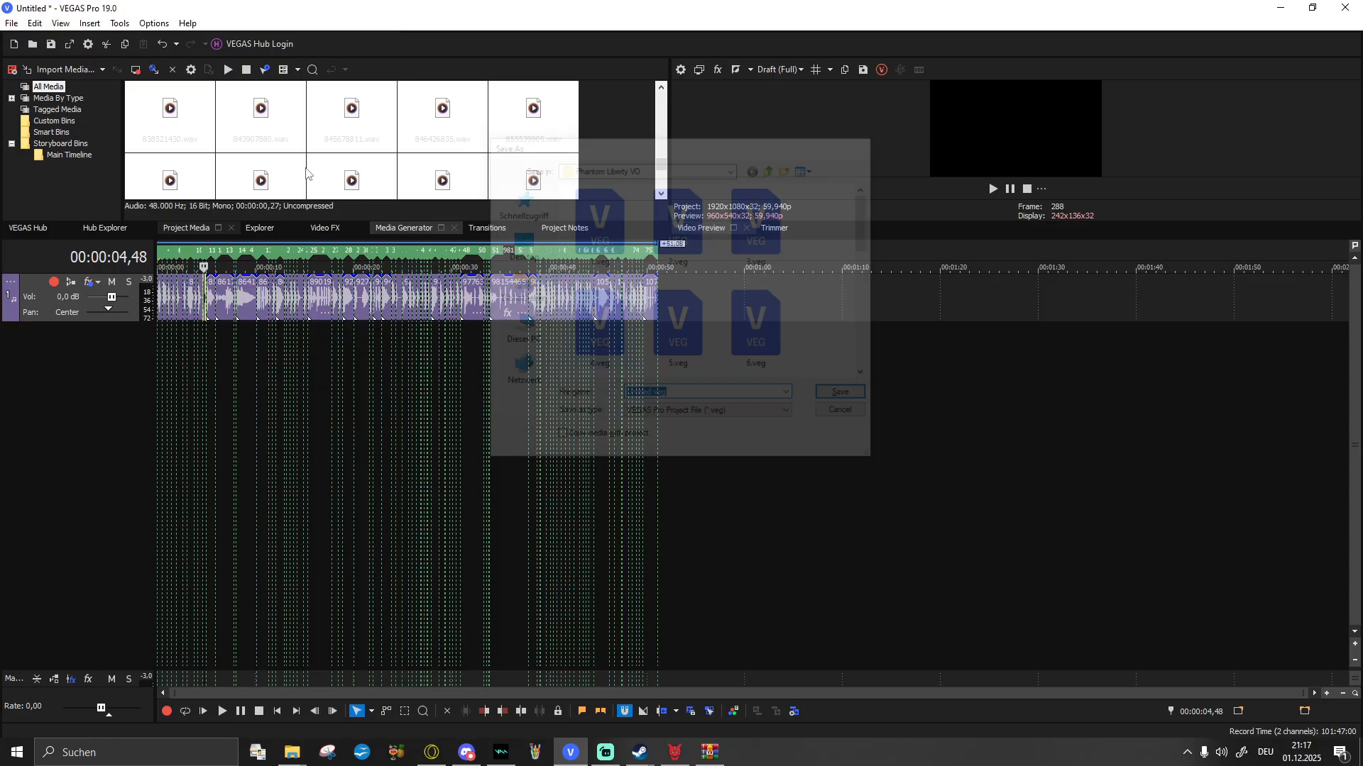
left_click(119, 24)
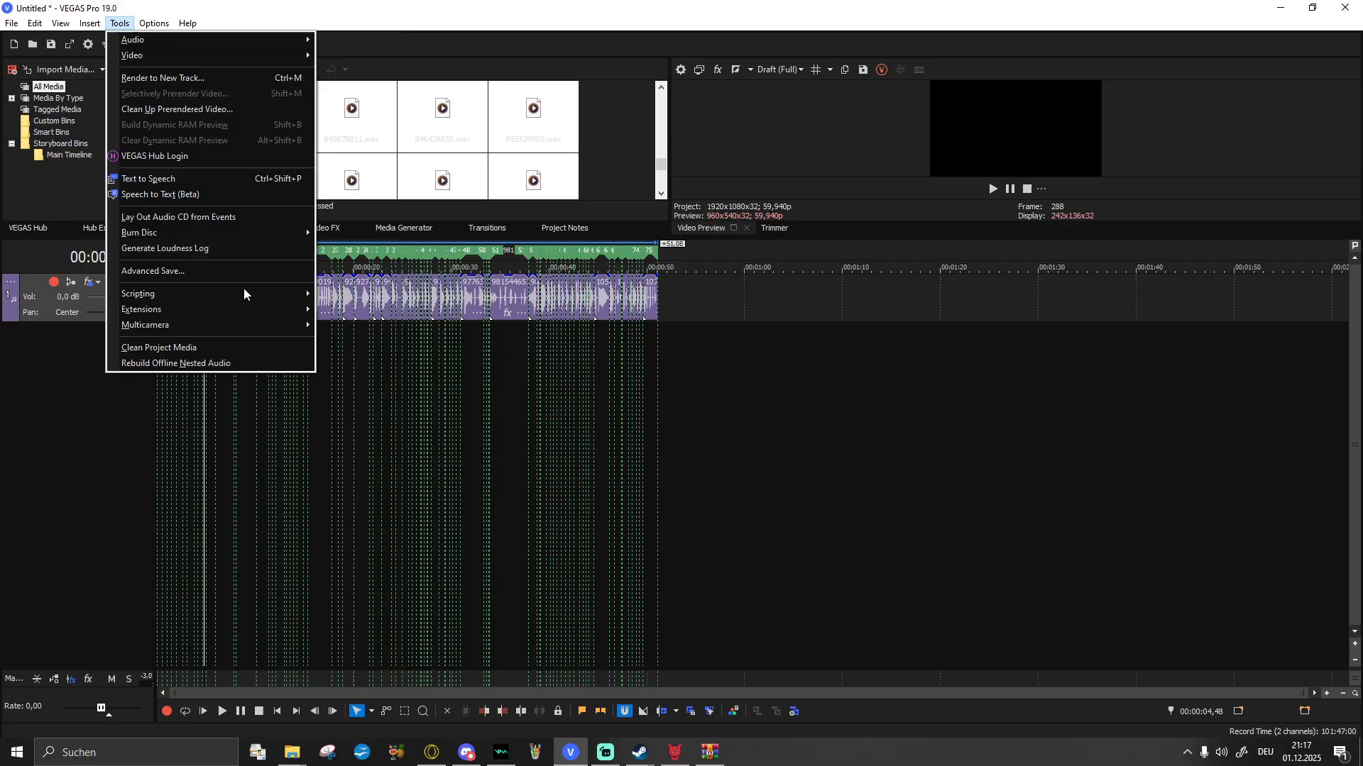
mouse_move(284, 294)
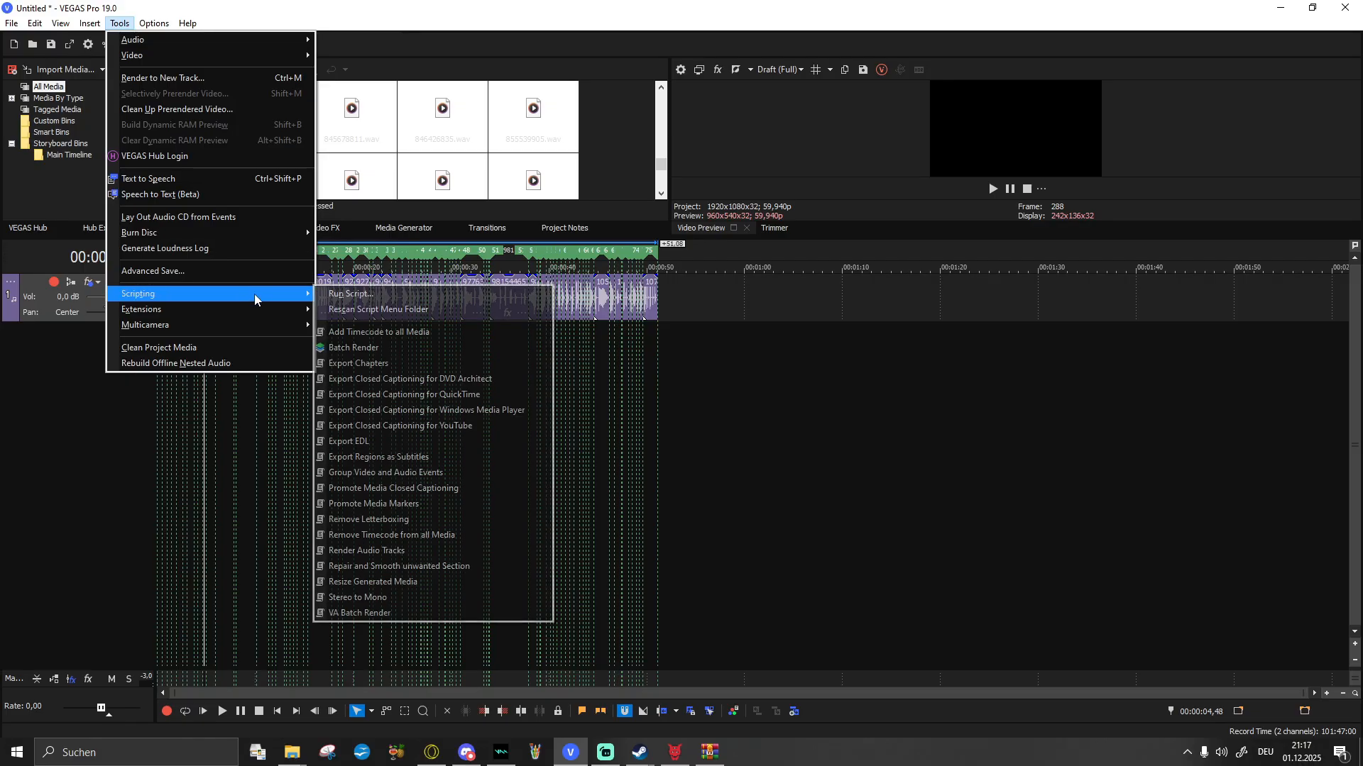
left_click(719, 273)
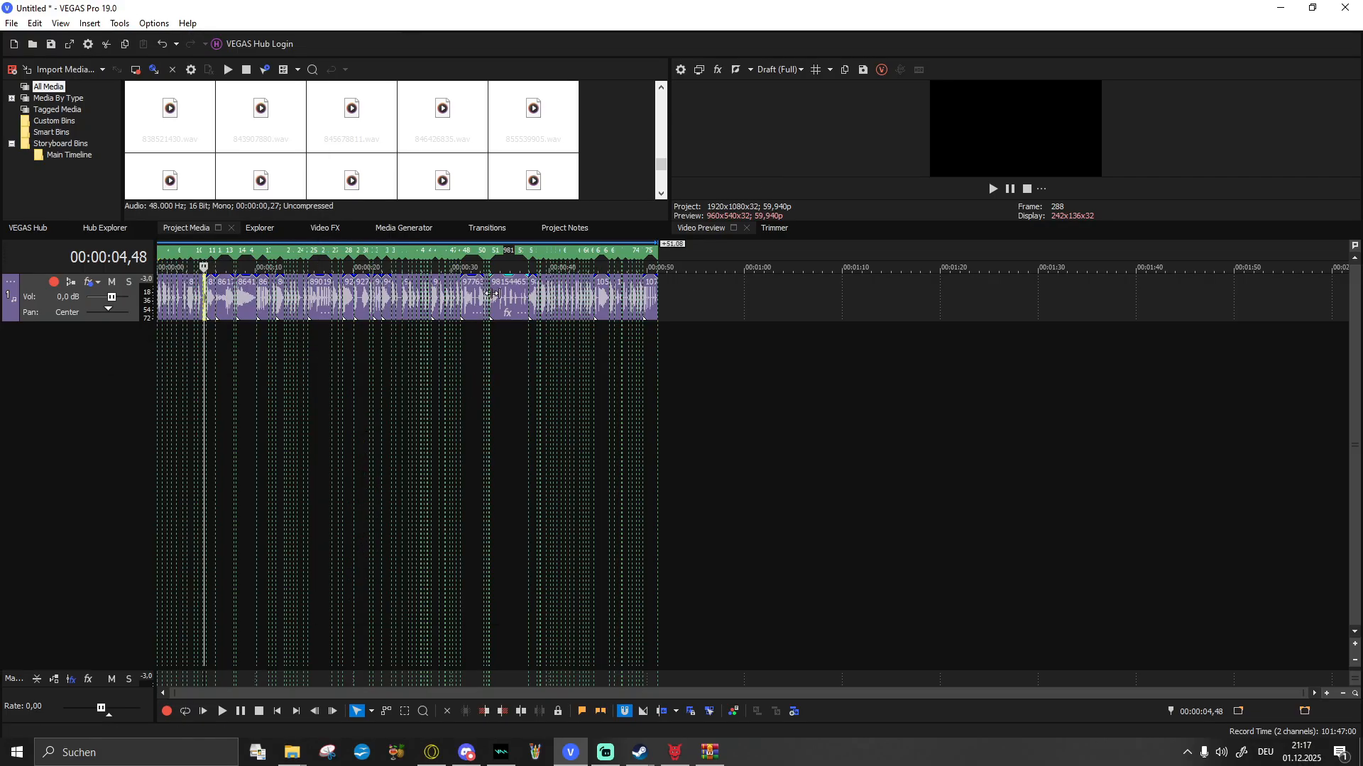
Step: Switch to WolvenKit and delete the exported 843200643.opus and 105129710.opus from the project's raw folder
key("alt+Tab")
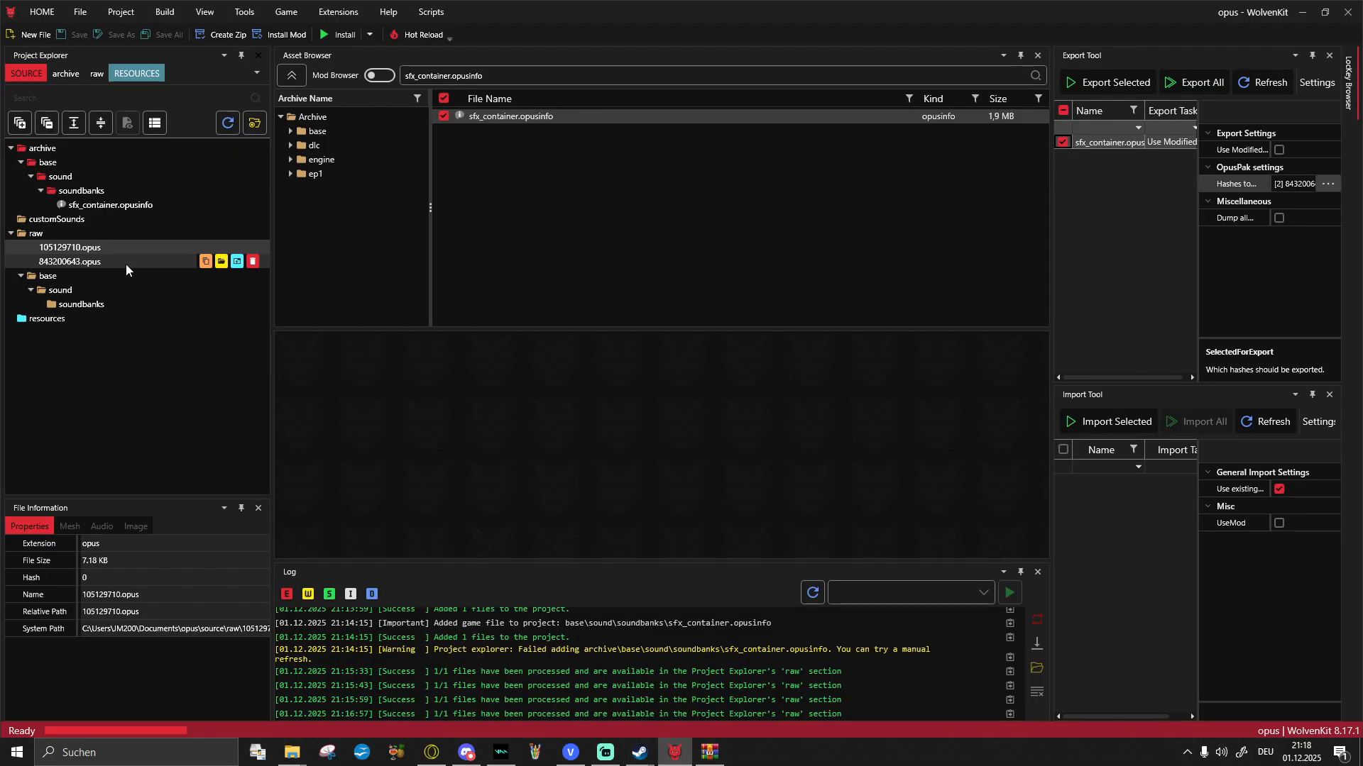
left_click(253, 263)
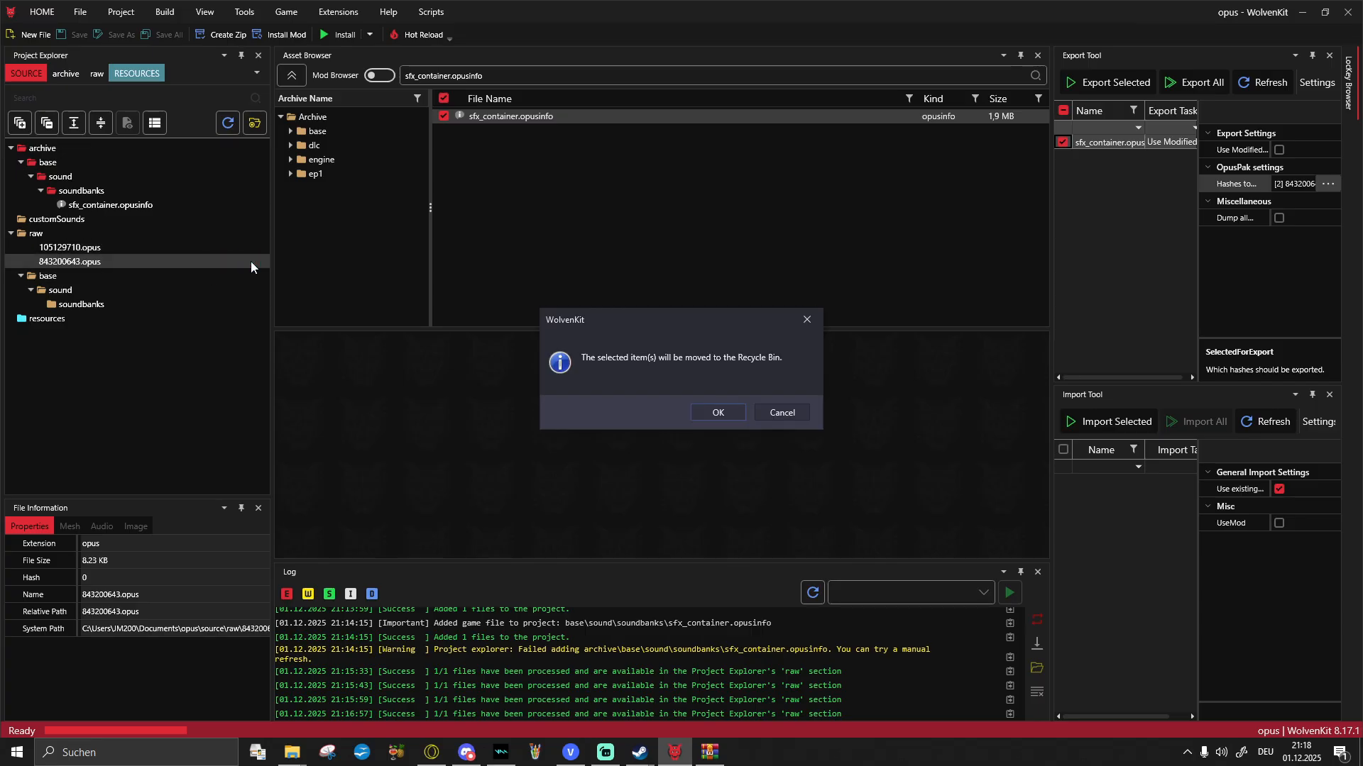
left_click(717, 413)
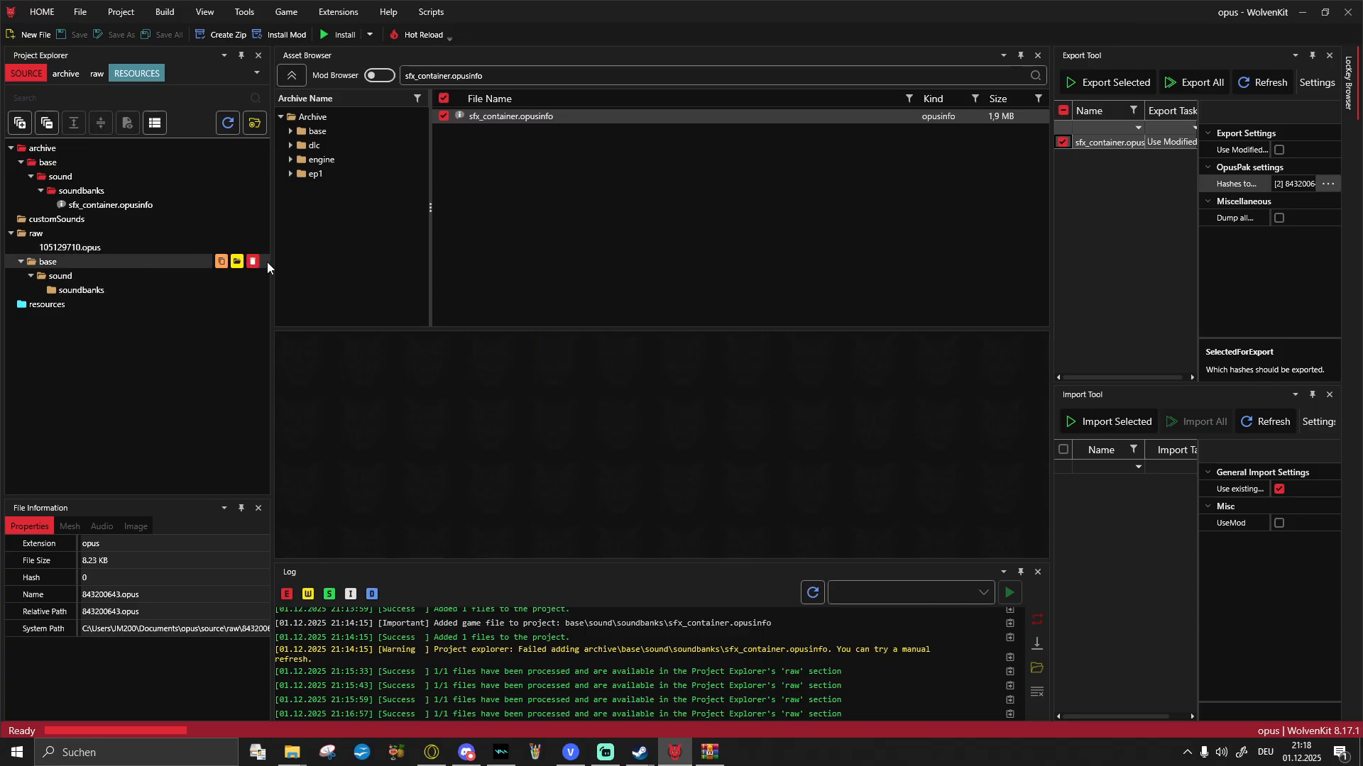
left_click(251, 249)
left_click(718, 413)
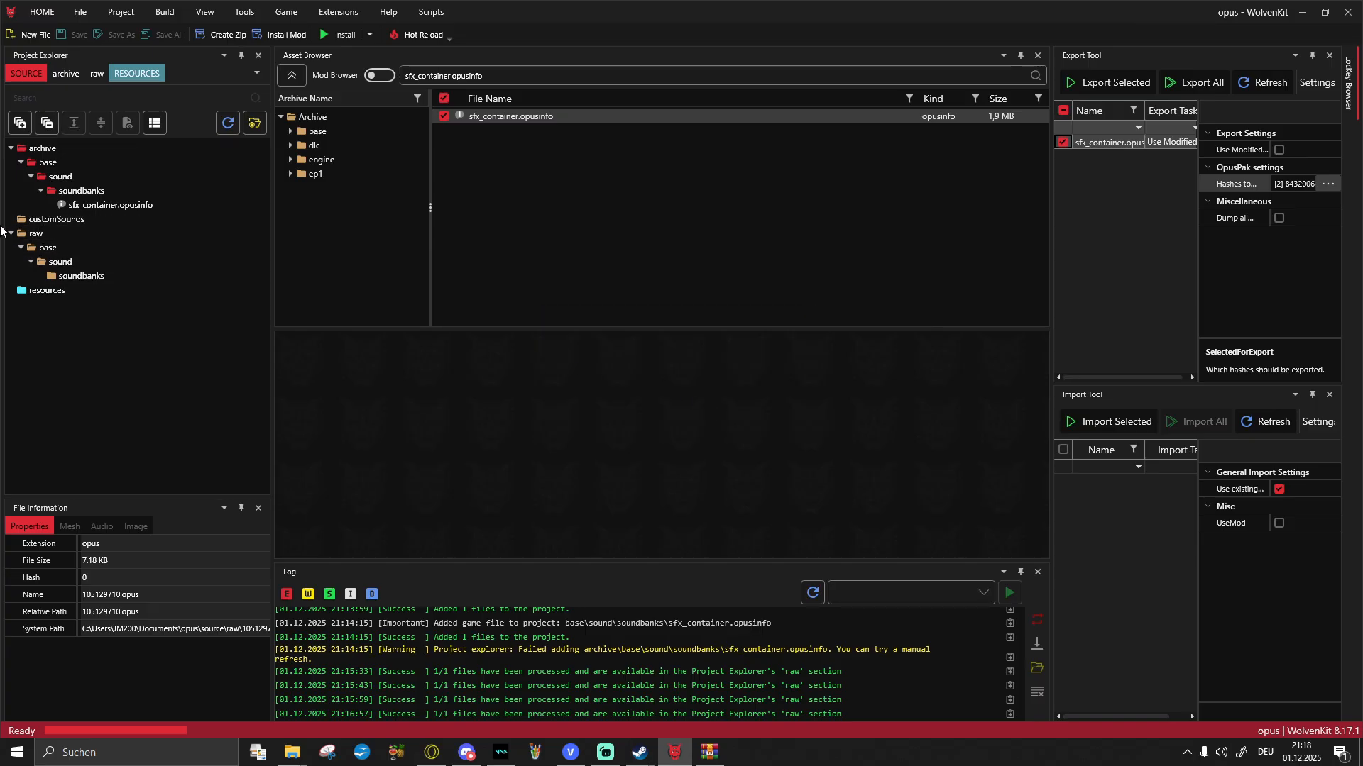
Step: Open the project's raw folder in File Explorer and transfer all the selected WAV files from the SFX Base game V search results into it
left_click(11, 233)
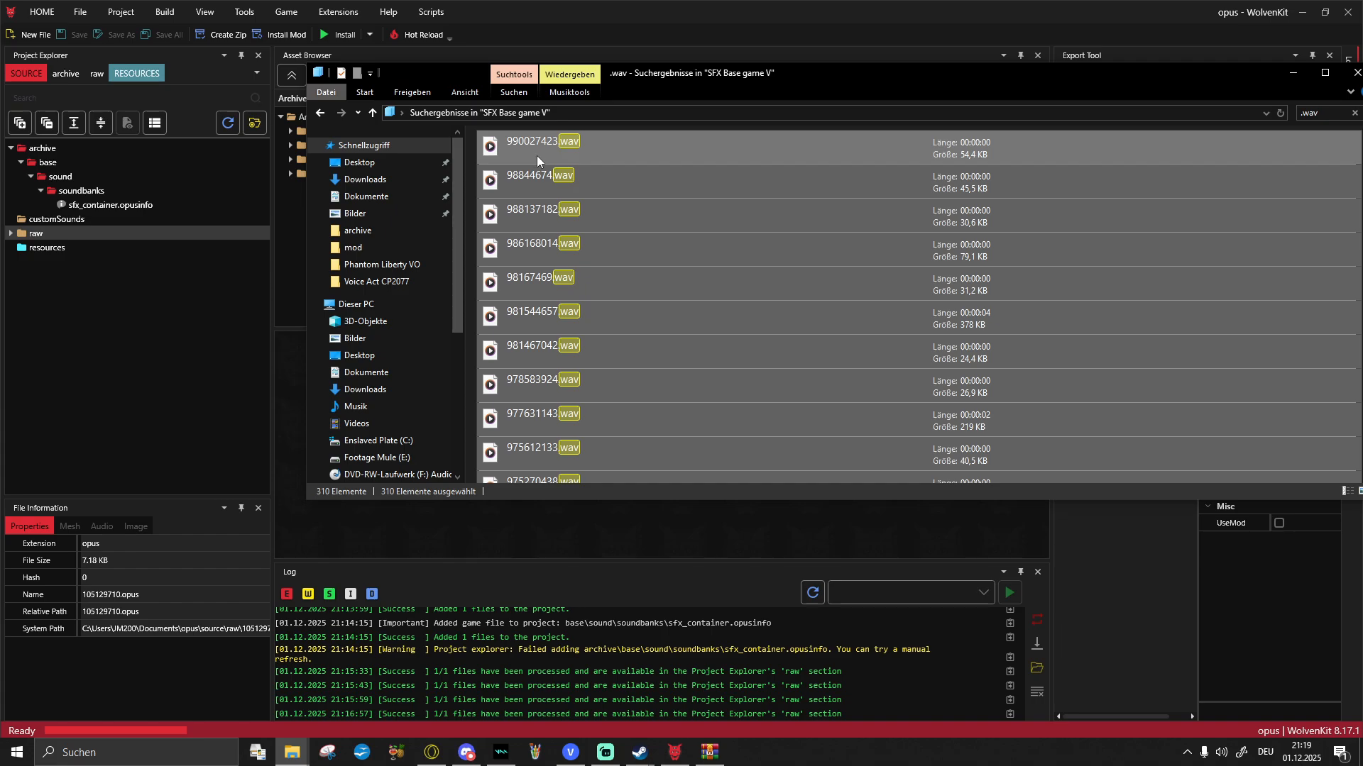
left_click_drag(536, 155, 136, 211)
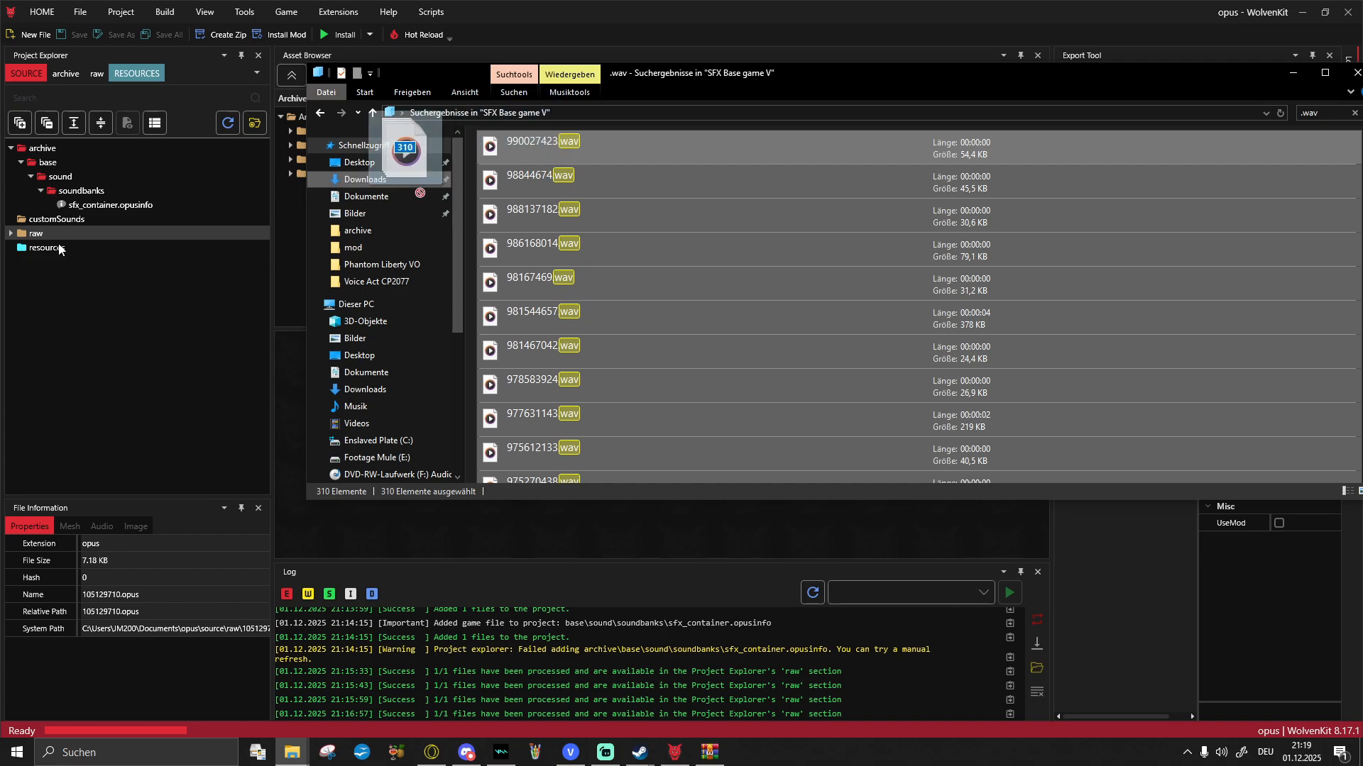
left_click_drag(60, 249, 55, 245)
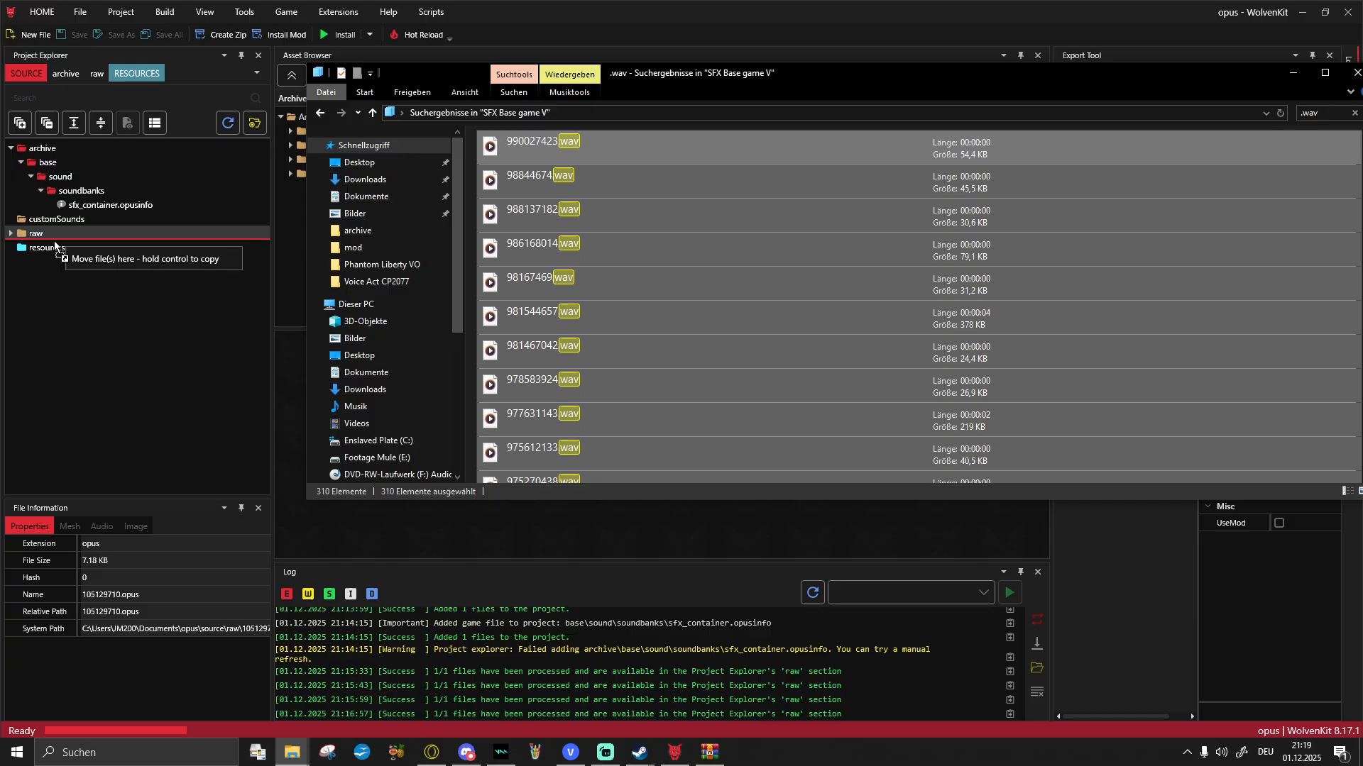
left_click(237, 233)
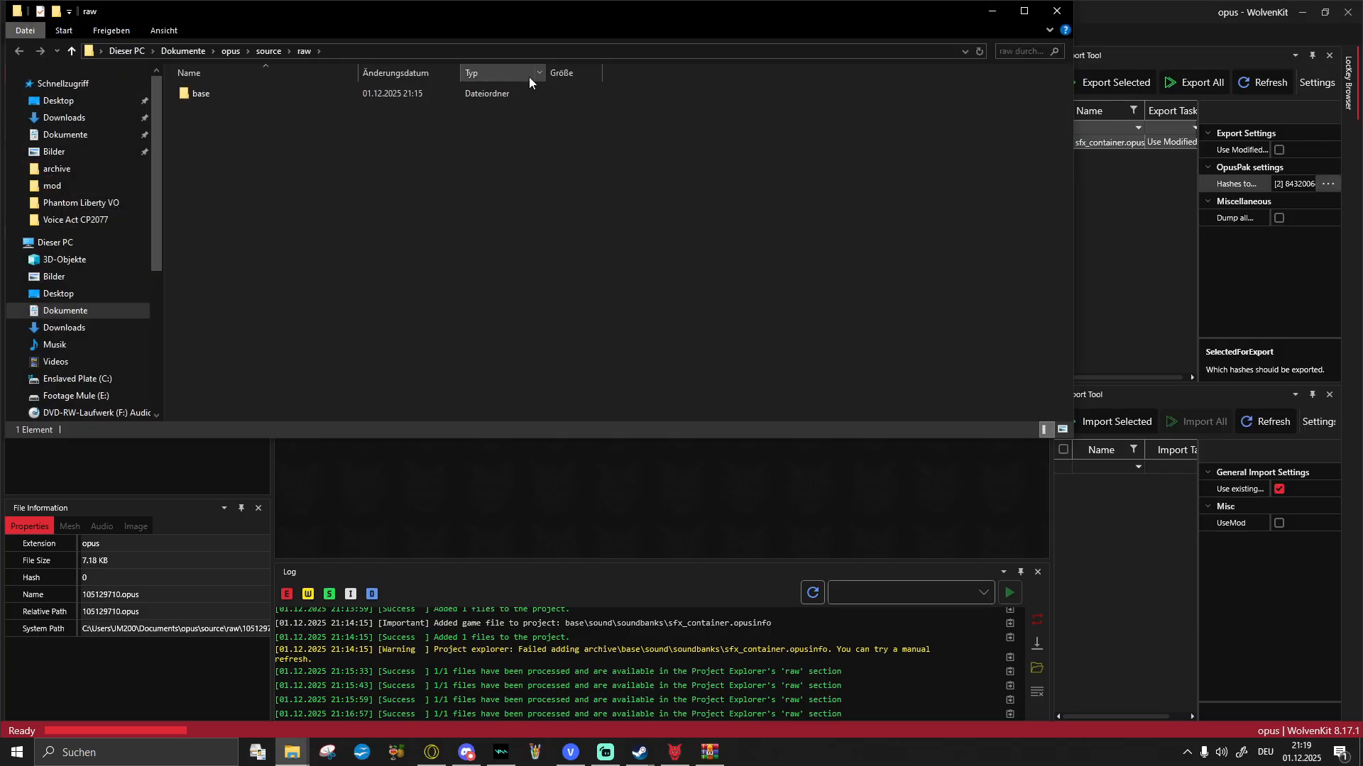
key("alt+Tab")
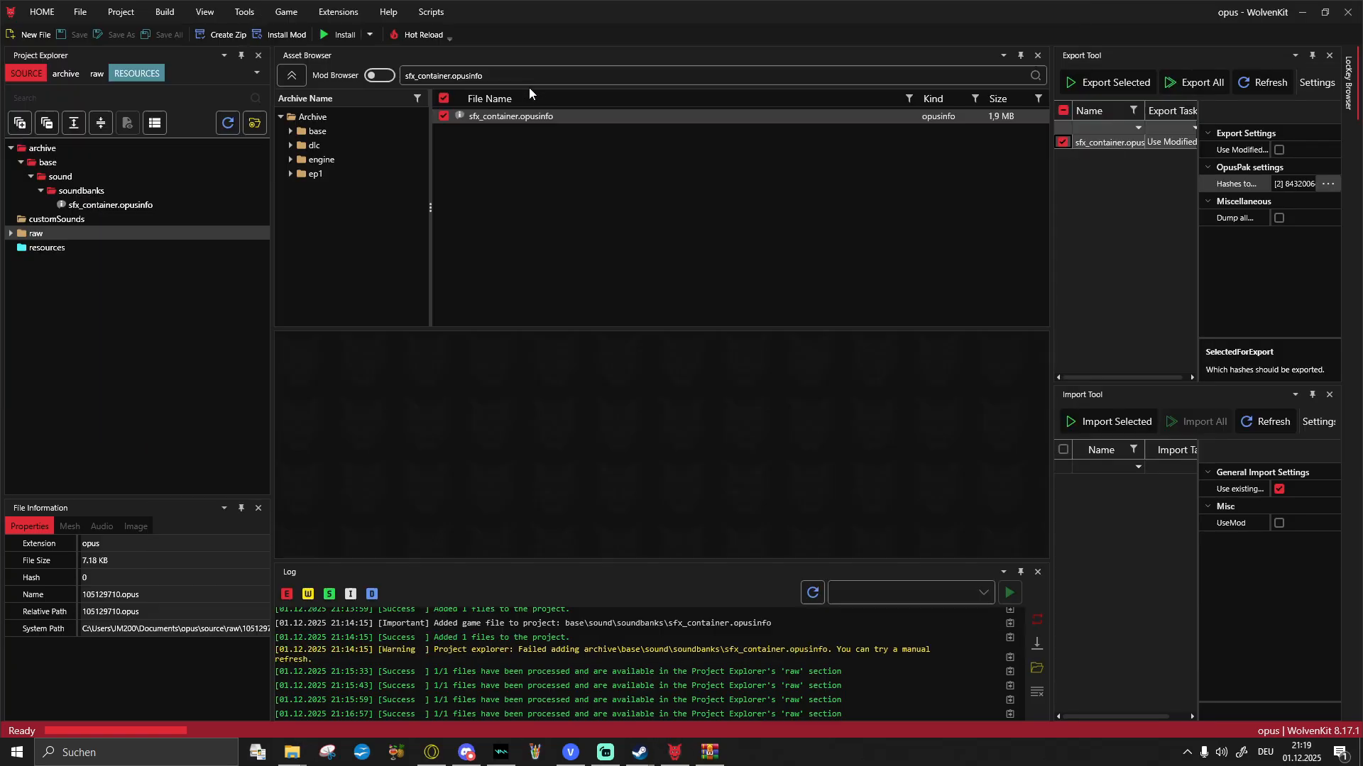
key("alt+Tab")
key("alt+Tab")
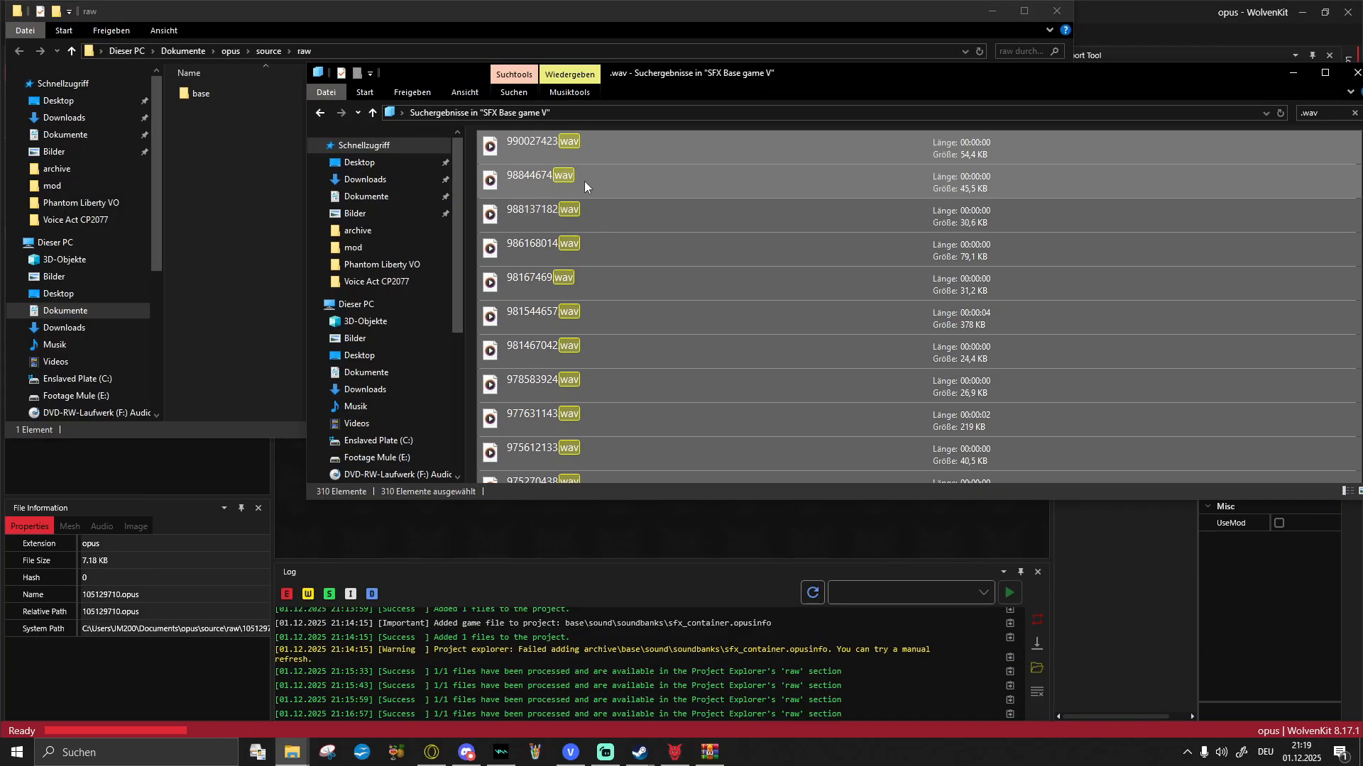
left_click_drag(585, 182, 264, 186)
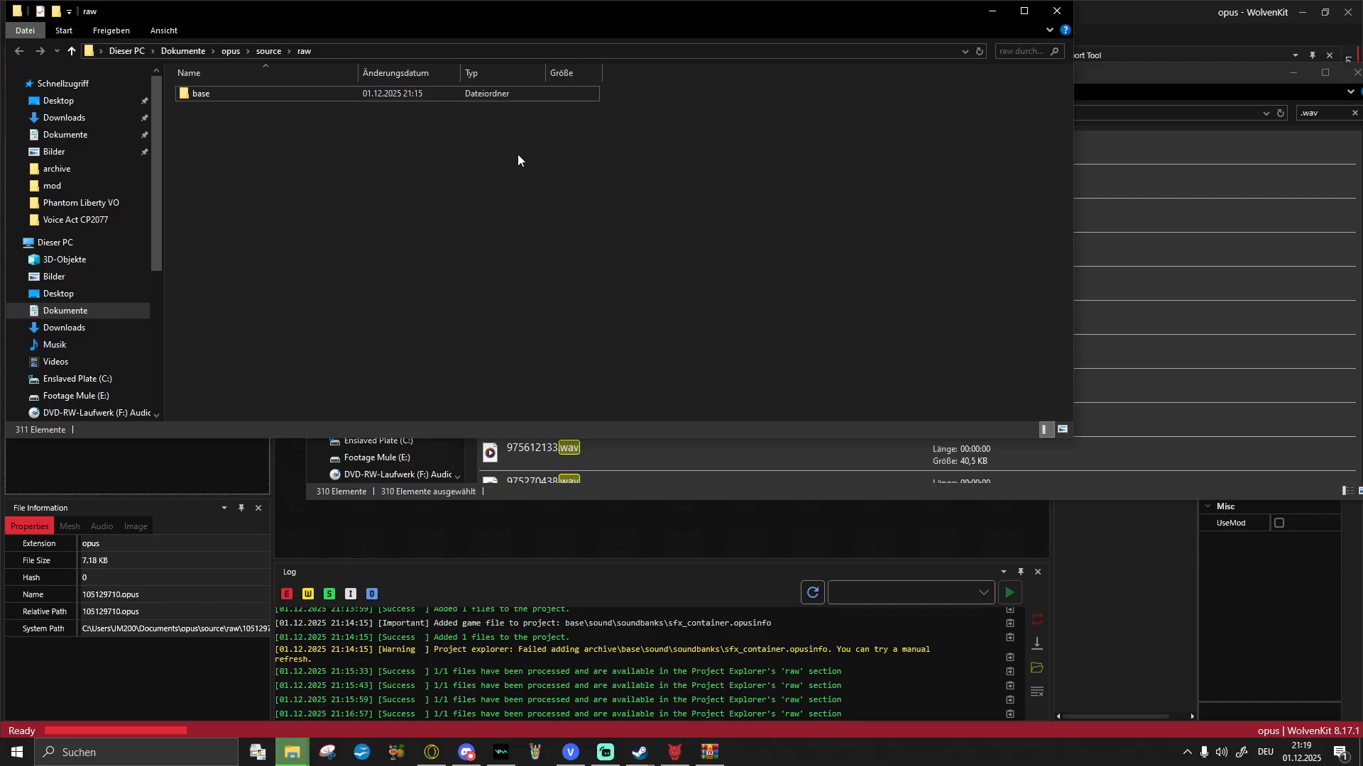
Step: Return to WolvenKit and expand the raw folder to check the added WAV files alongside sfx_container.opusinfo
key("alt+Tab")
key("alt+Tab")
left_click(249, 463)
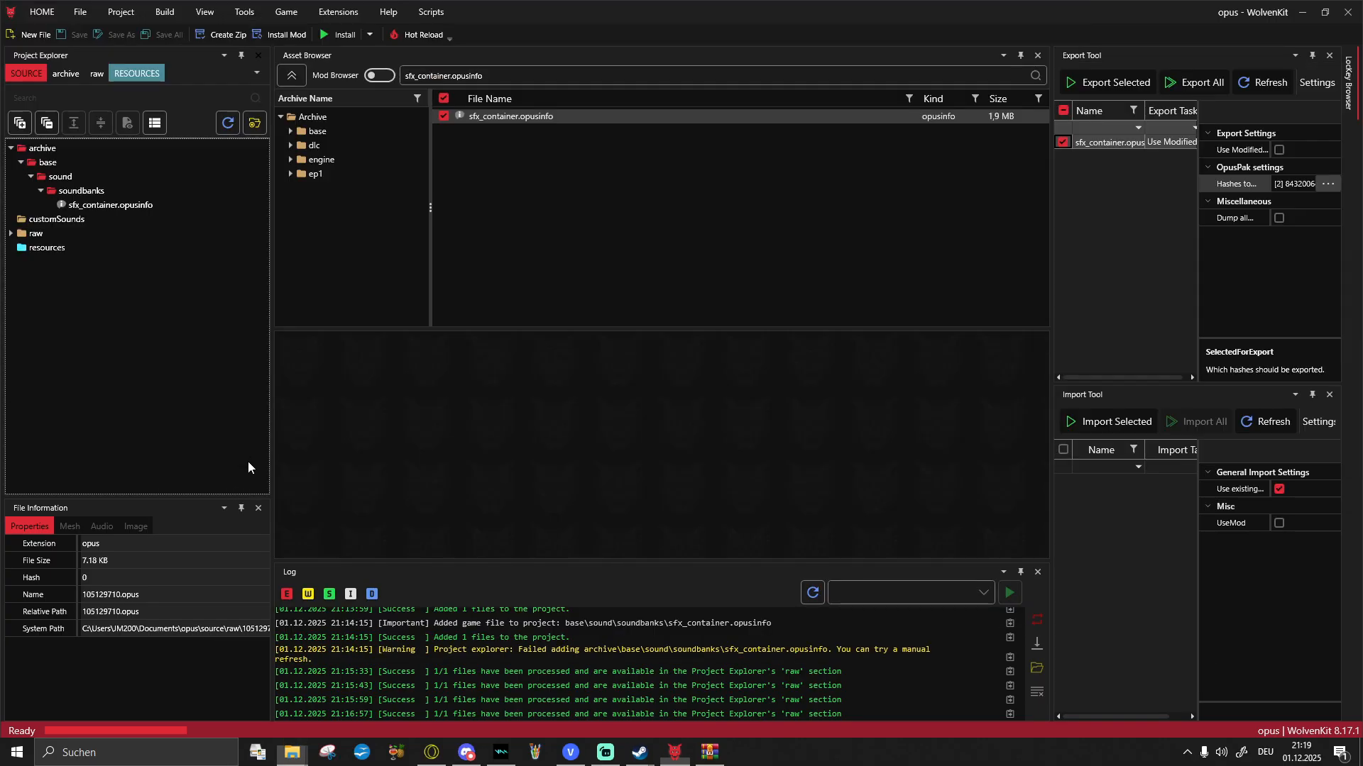
left_click(11, 232)
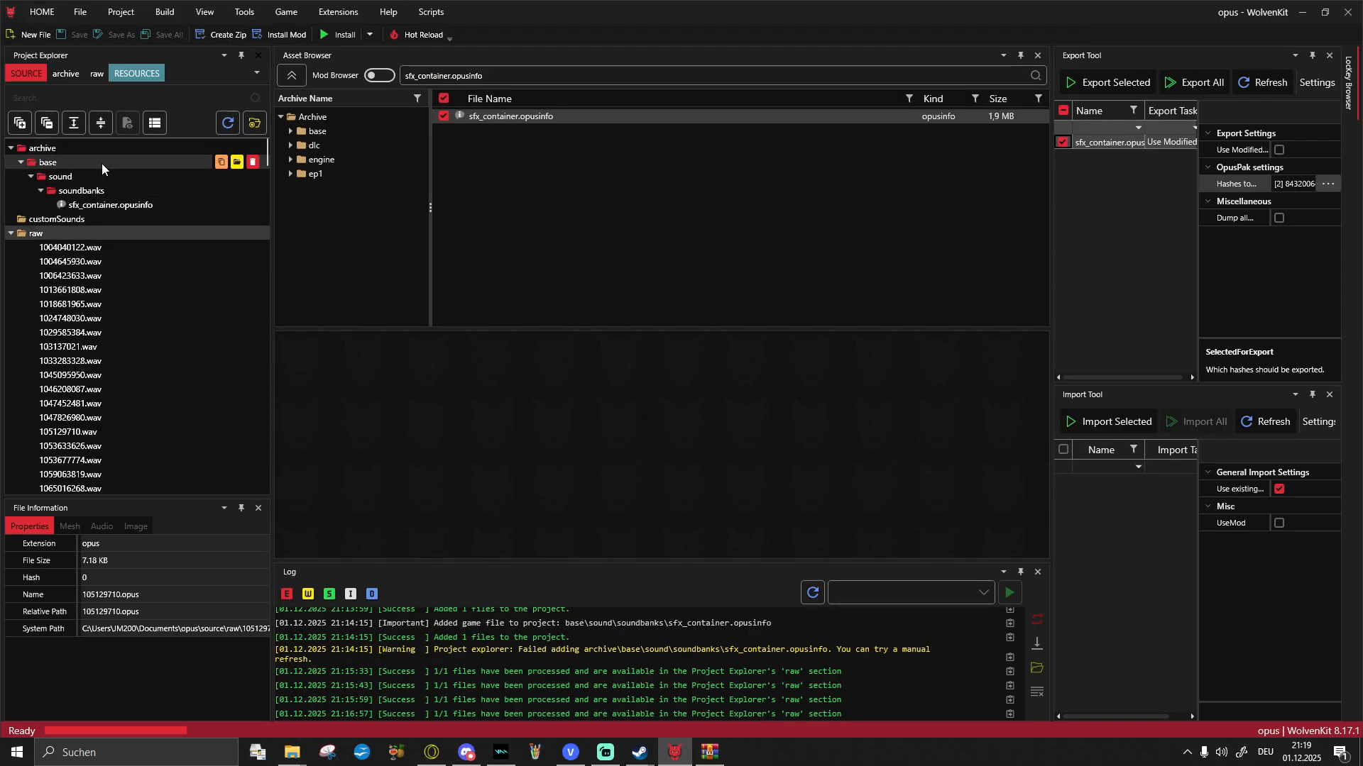
left_click(122, 206)
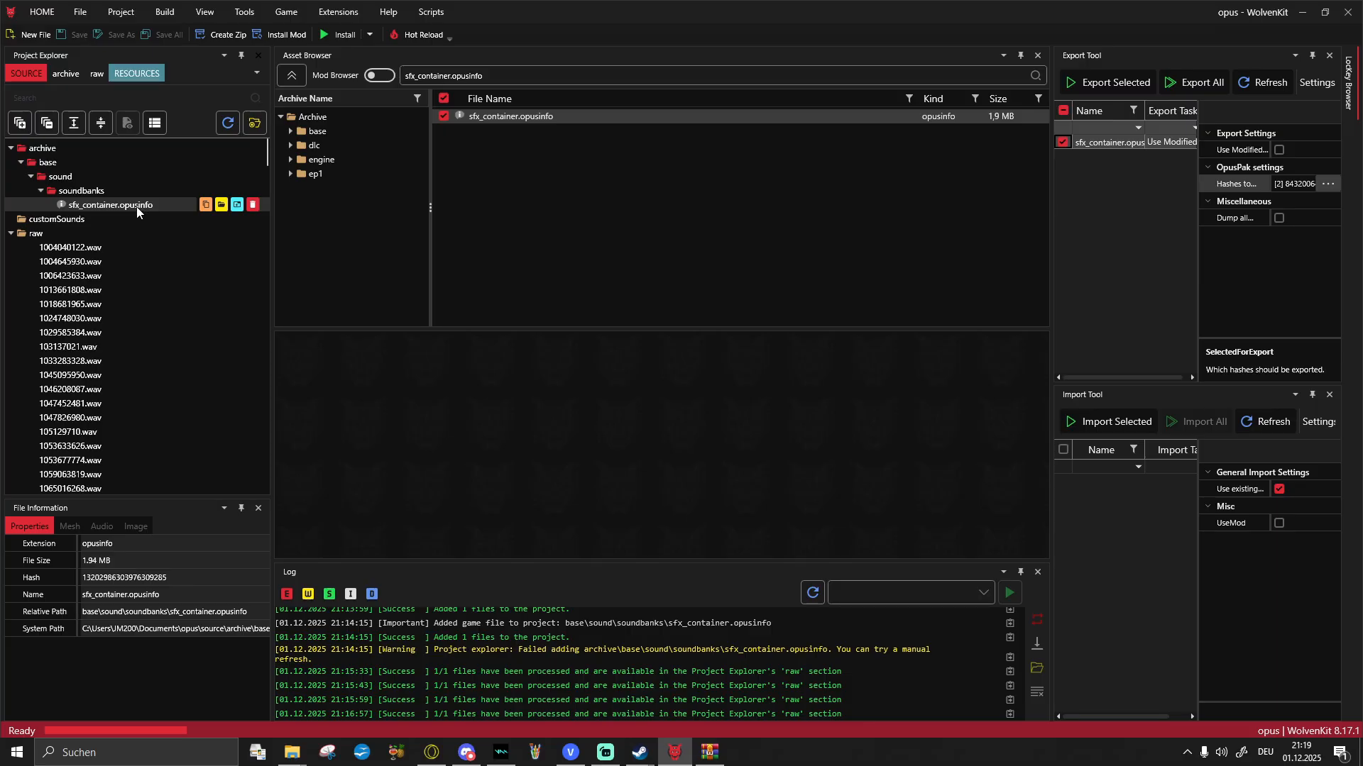
left_click(129, 233)
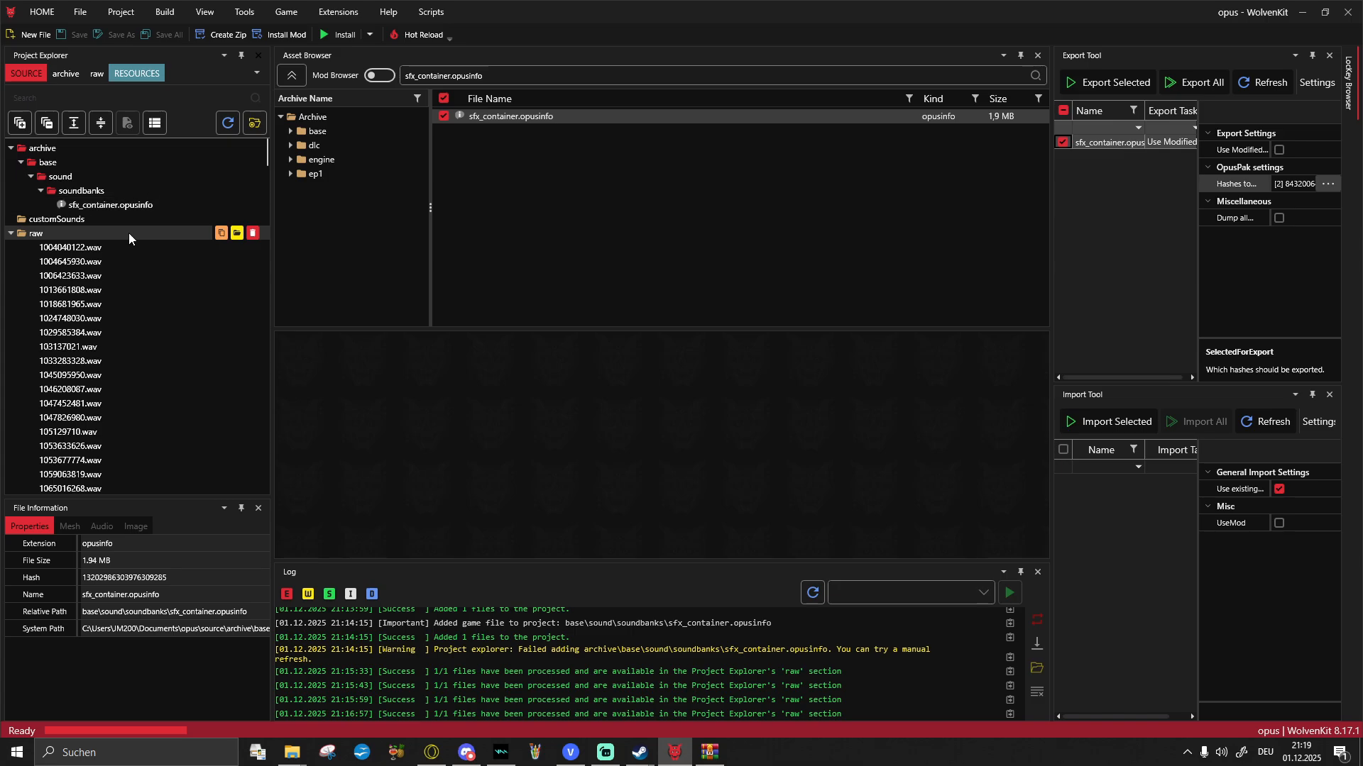
Step: Refresh the import list, select every WAV file, and import them all to the engine format
left_click(1261, 428)
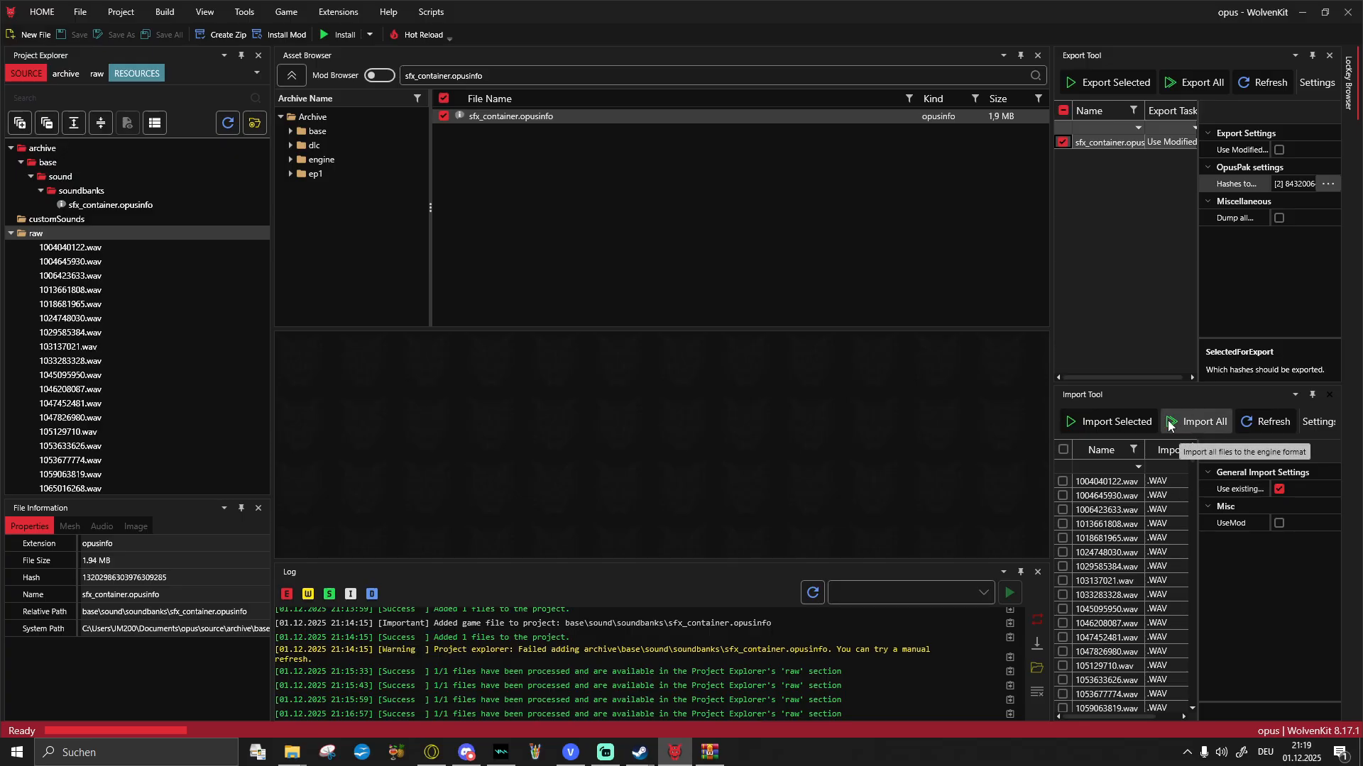
left_click(1063, 449)
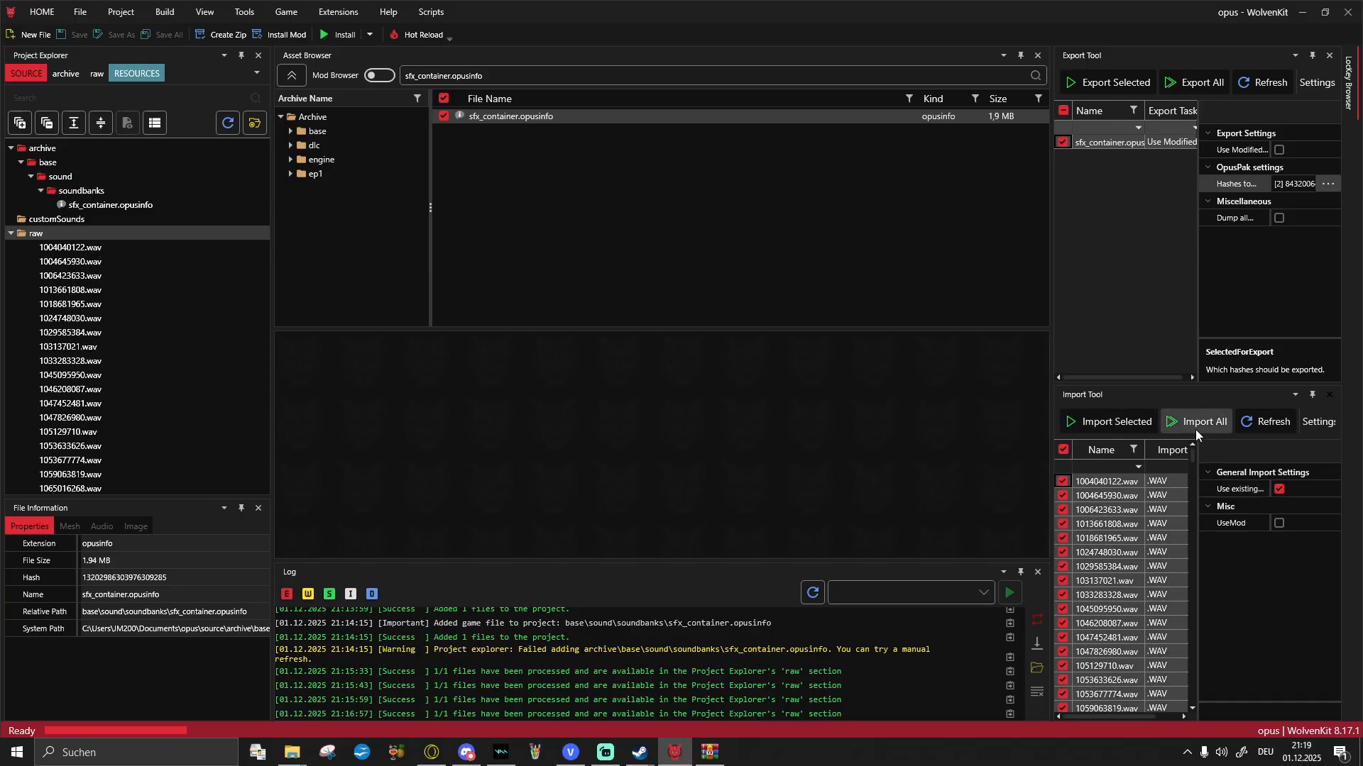
left_click(1195, 423)
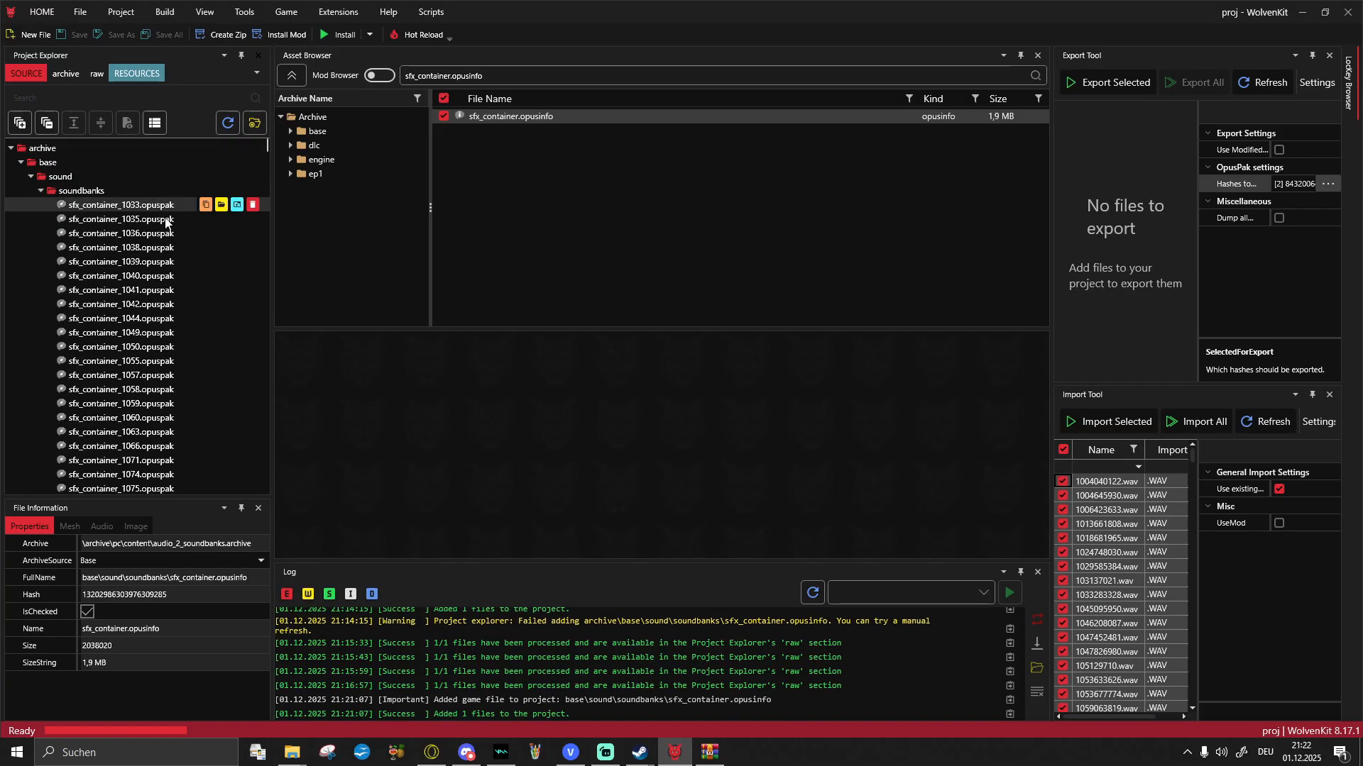
Step: Review the generated sfx_container opuspak files, install the proj mod into the game, and pack the project
scroll(126, 428, "down", 10)
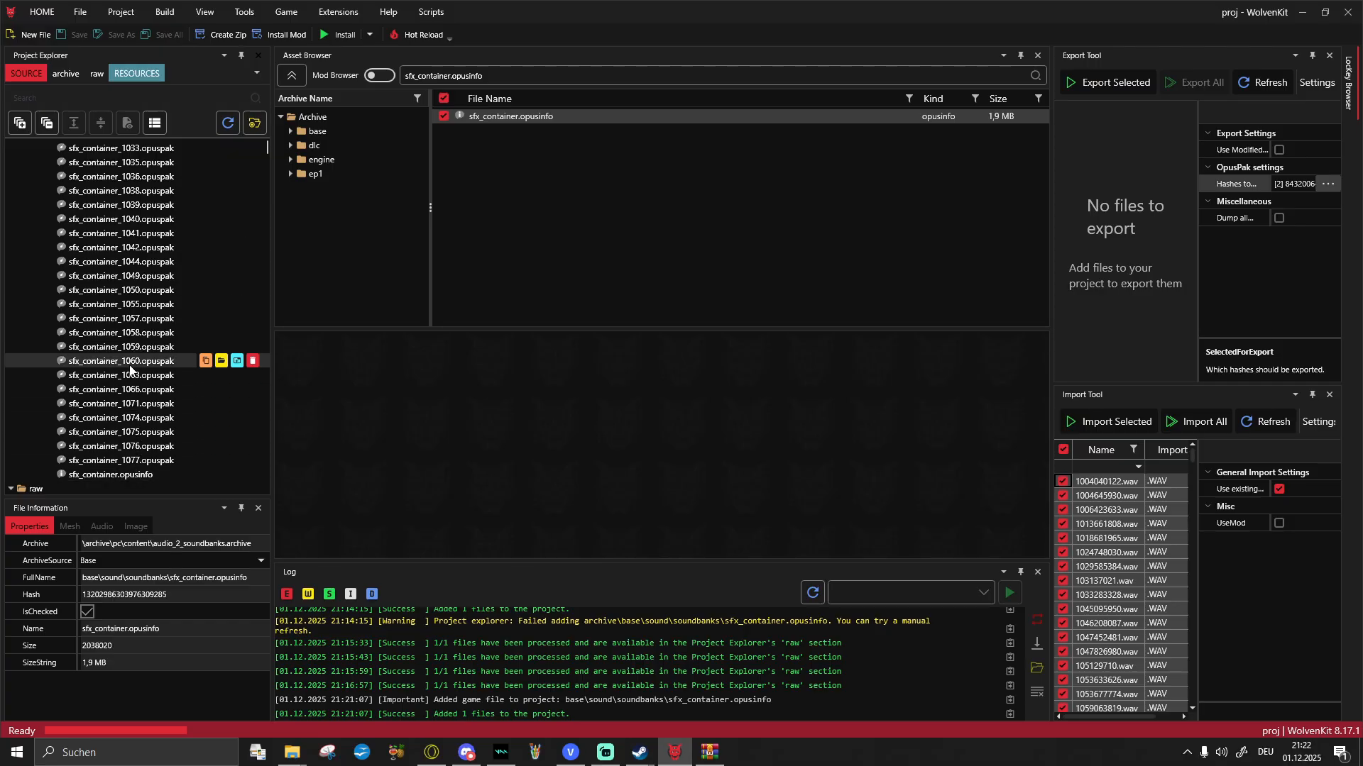
scroll(123, 412, "up", 2)
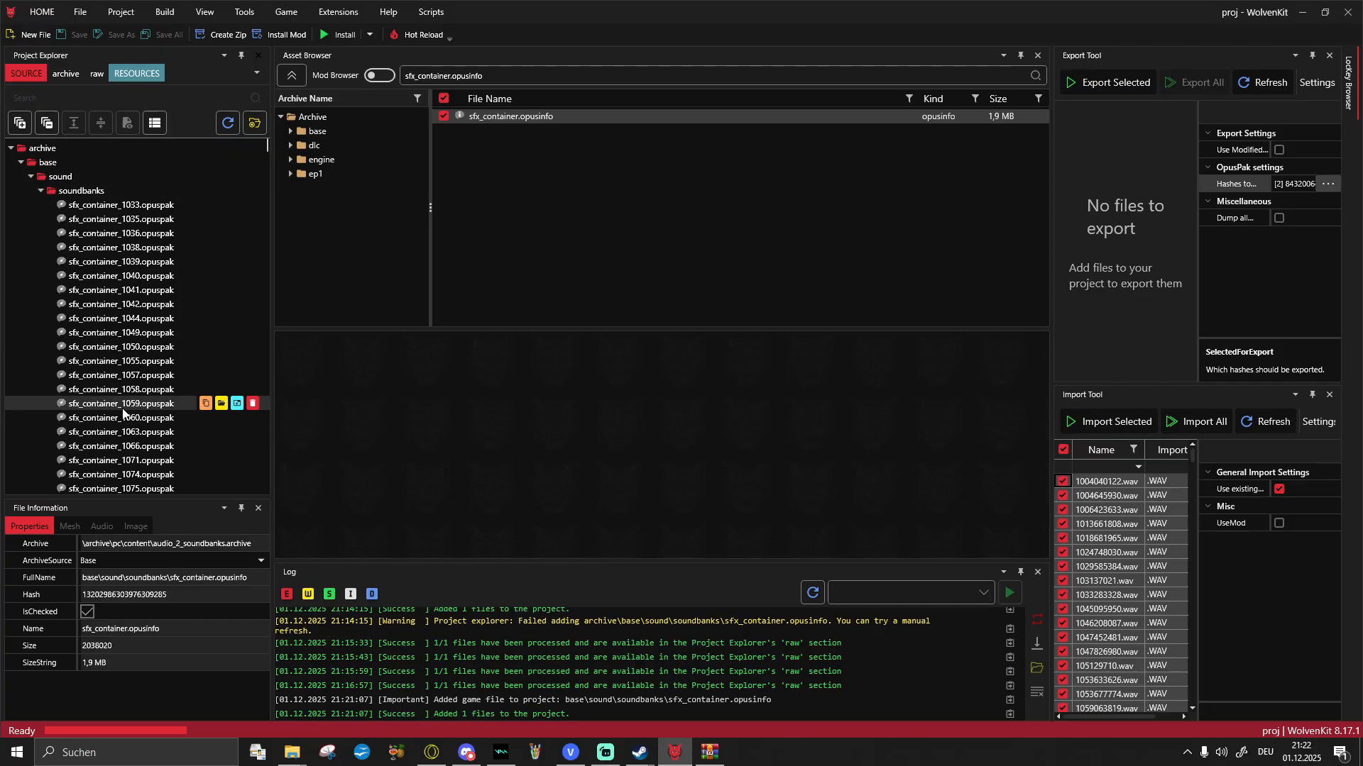
left_click(177, 17)
left_click(189, 67)
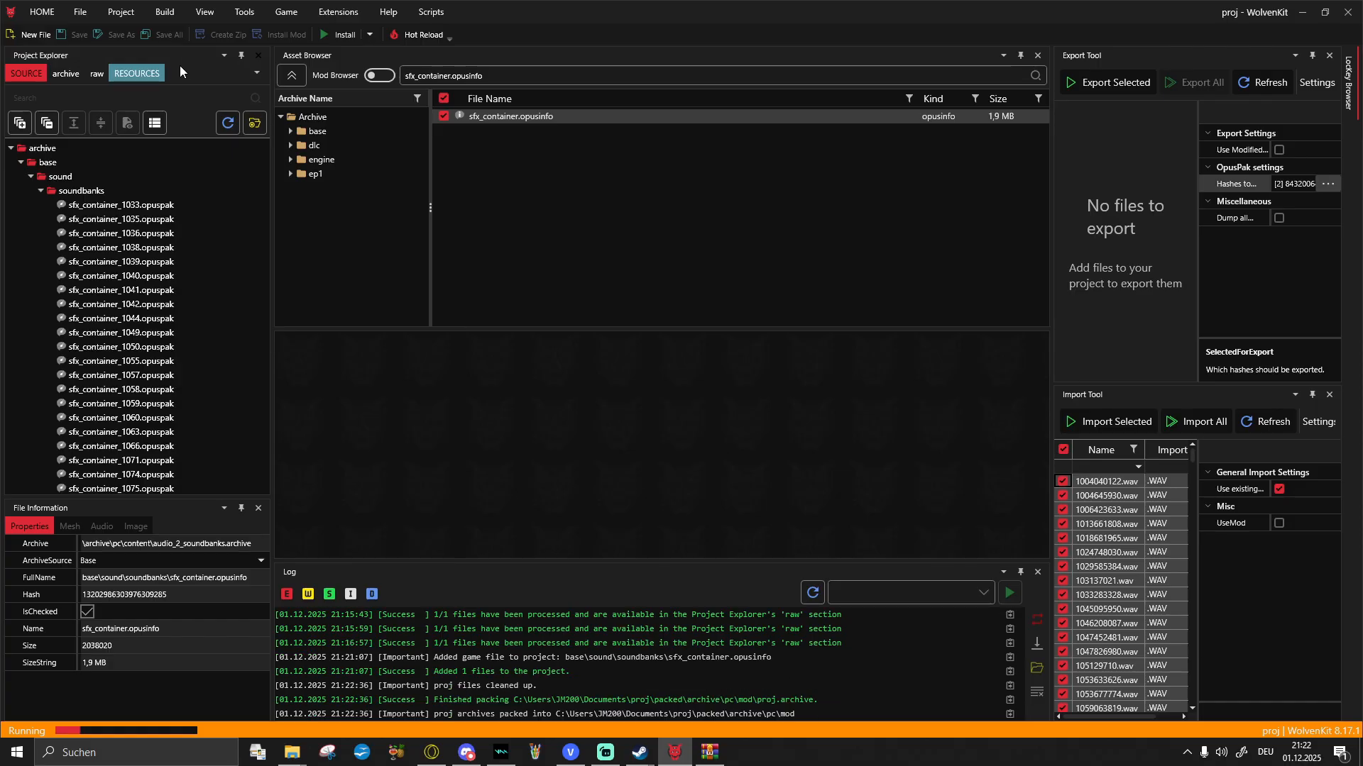
left_click(163, 15)
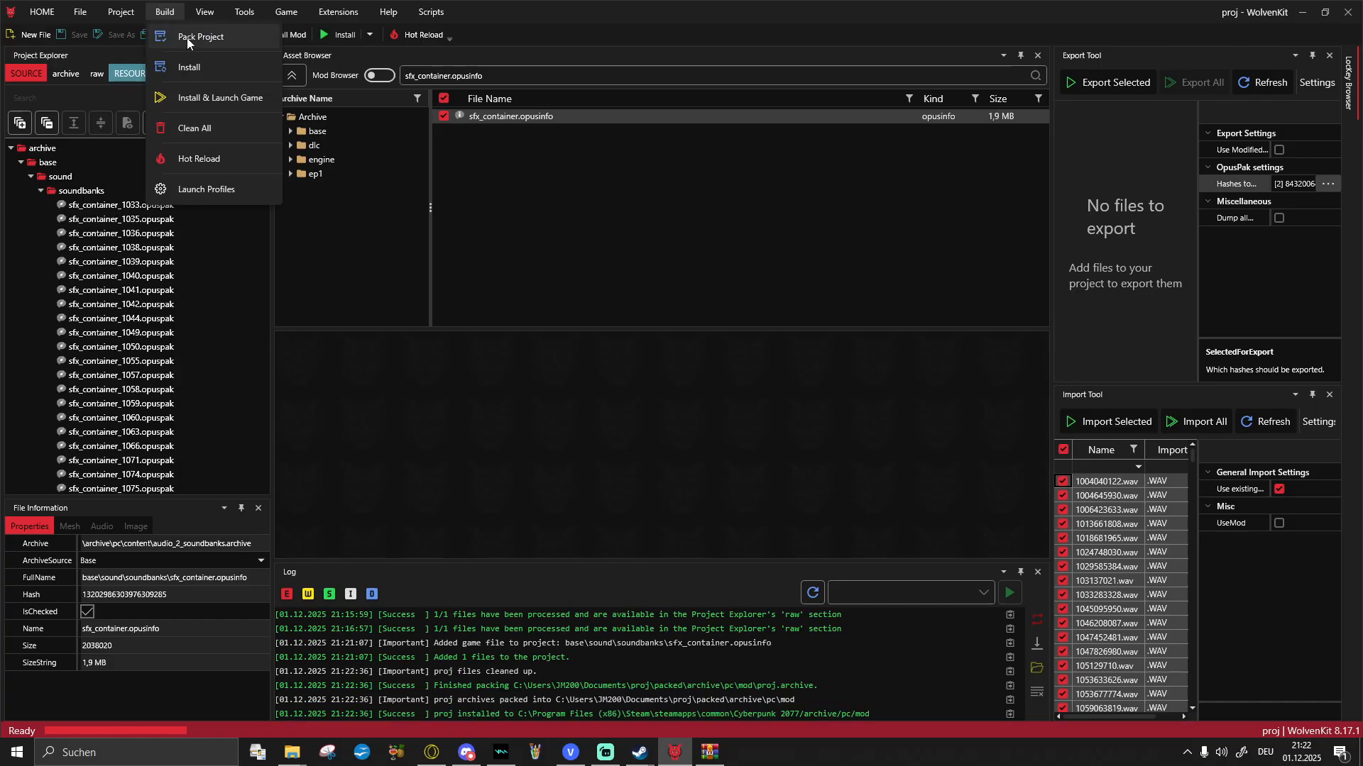
left_click(186, 37)
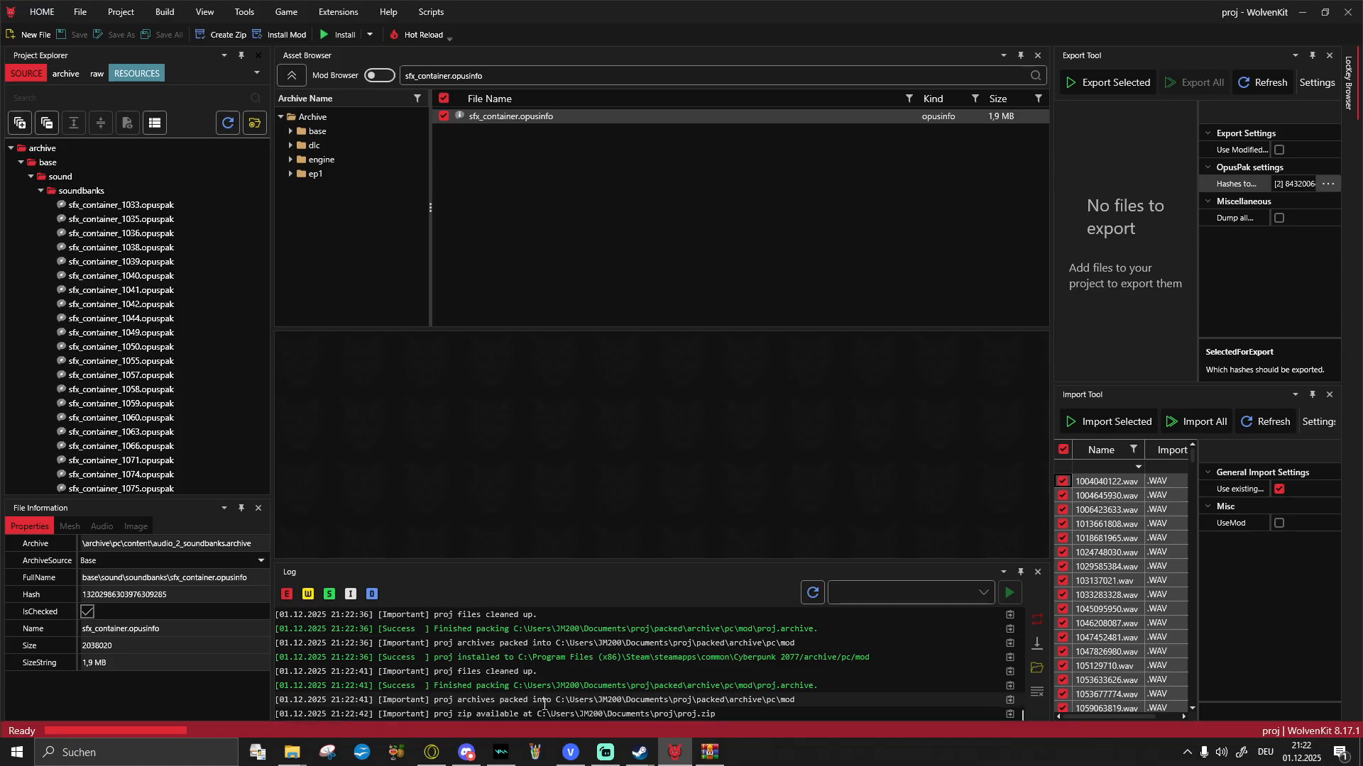
Step: Copy the proj folder path of the packed zip from the log and open that folder in File Explorer
left_click_drag(537, 713, 646, 714)
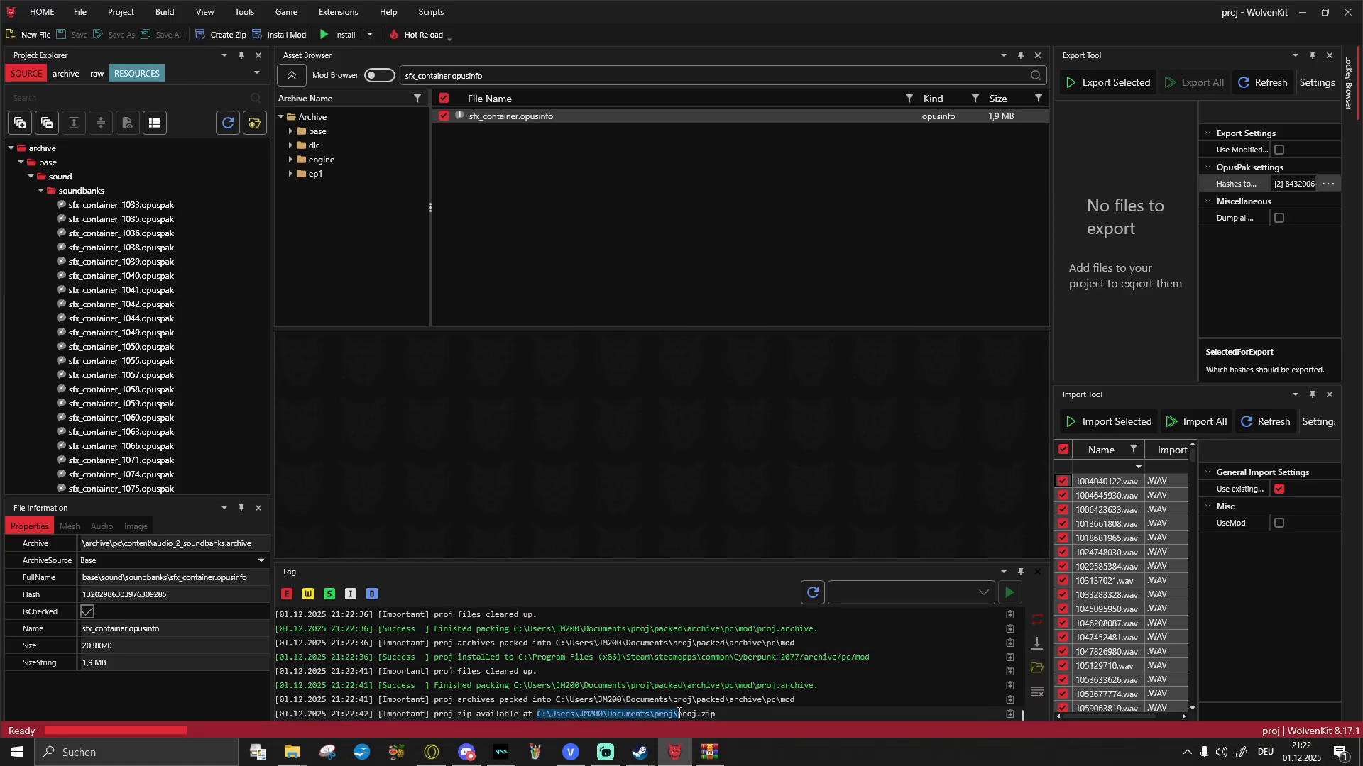
left_click(291, 752)
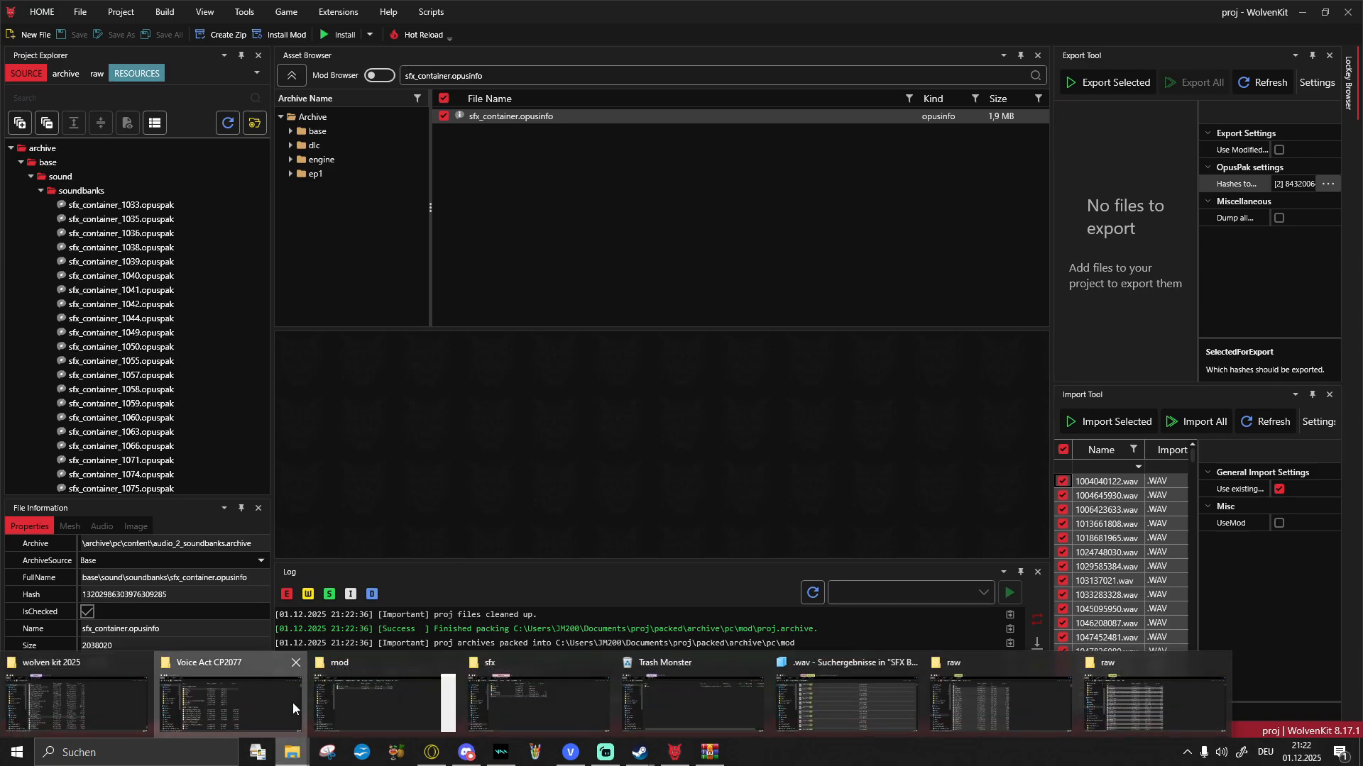
left_click(293, 702)
left_click(635, 173)
type("C:\\Users\\JM200\\Documents\\proj\\")
key("Return")
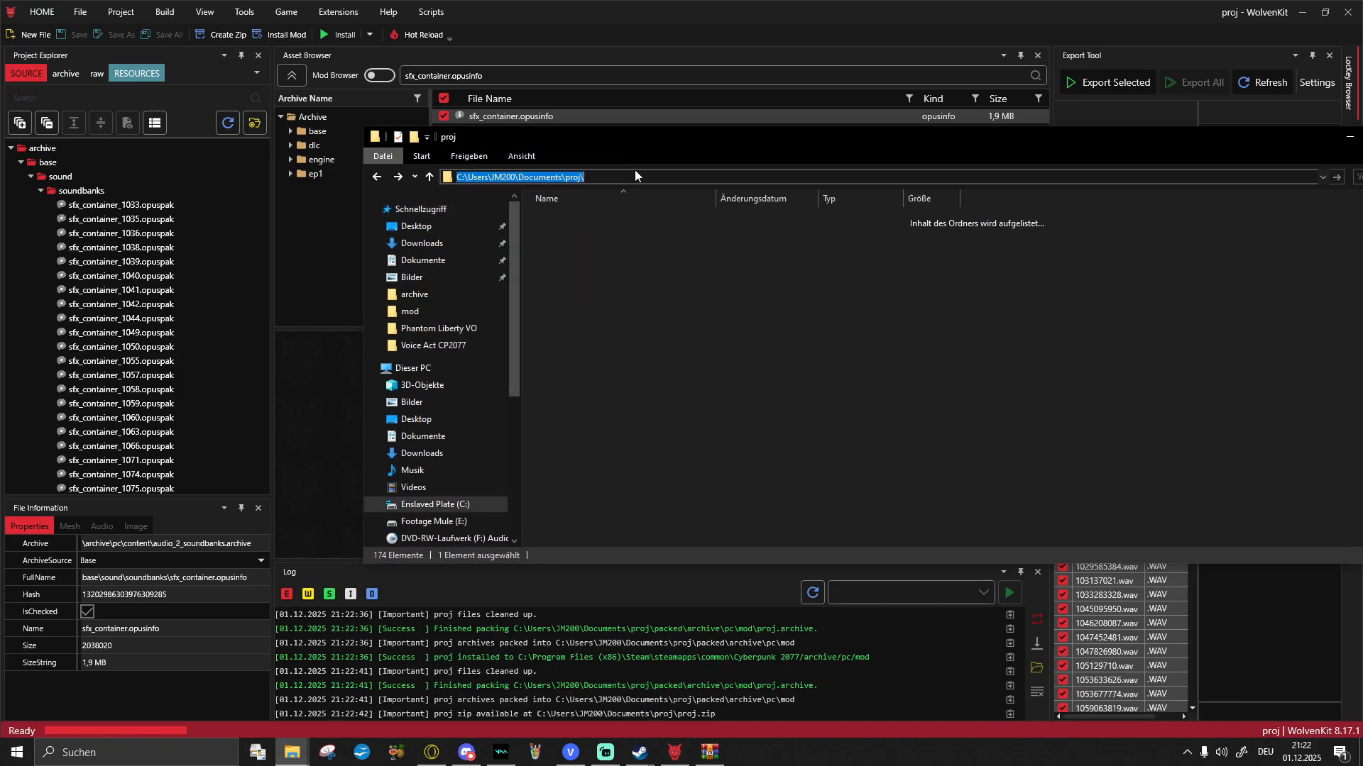
Step: Open proj.zip in WinRAR, browse to archive\pc\mod, and select proj.archive
double_click(613, 287)
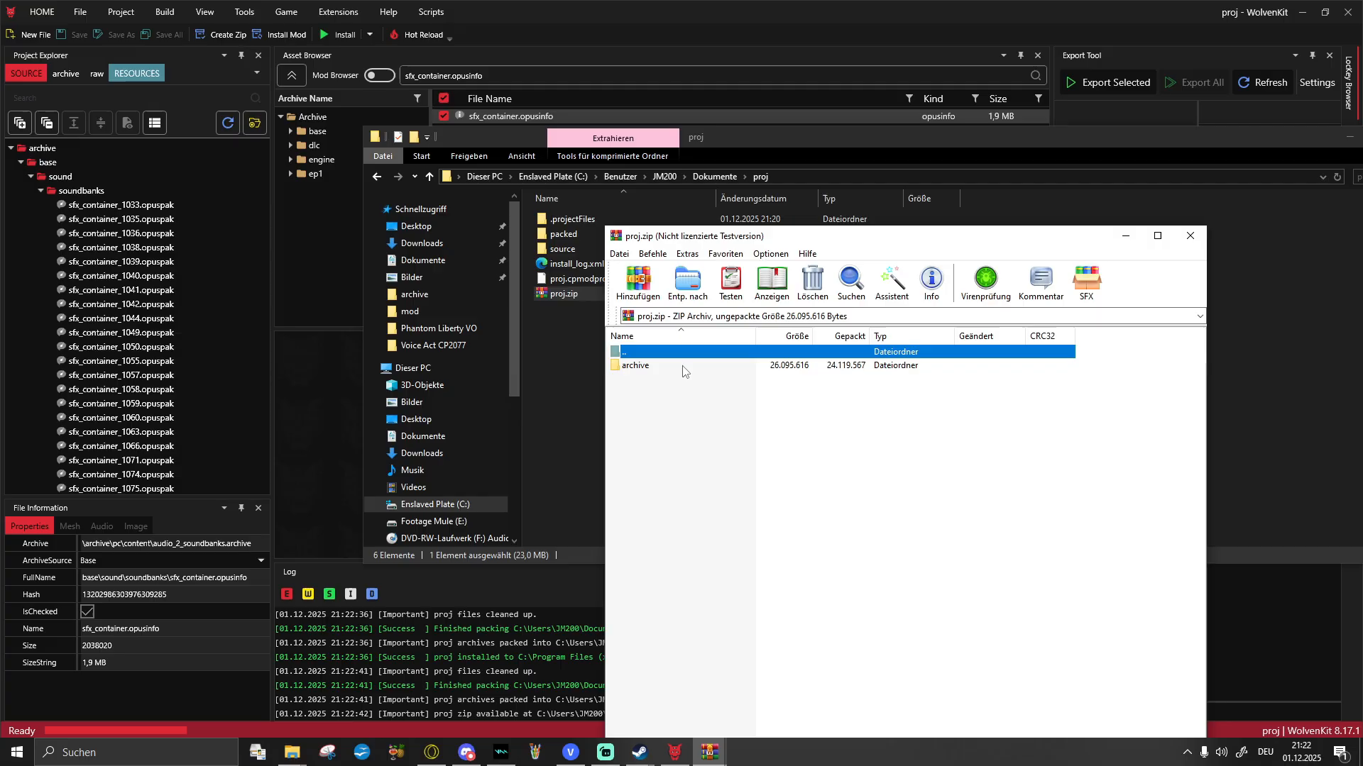
double_click(683, 367)
double_click(683, 368)
double_click(683, 368)
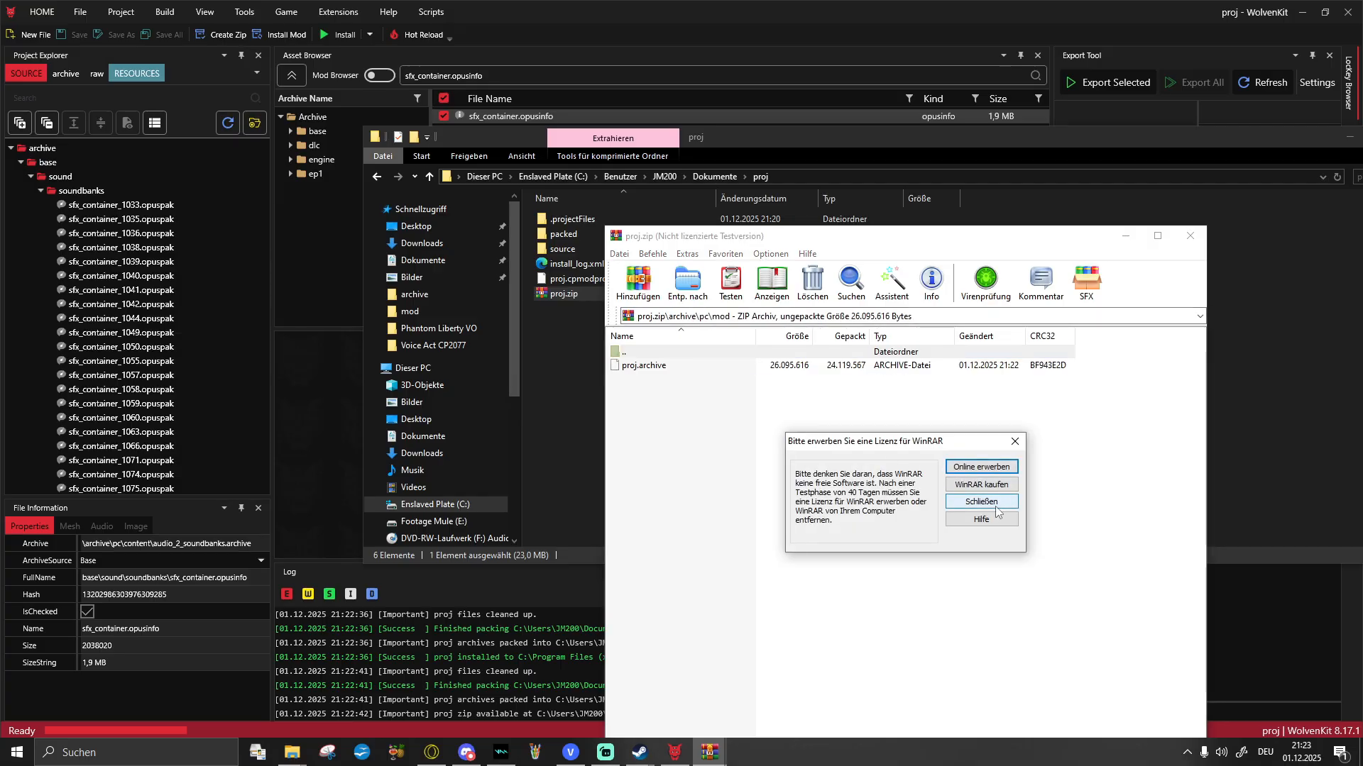
left_click(981, 502)
left_click(808, 366)
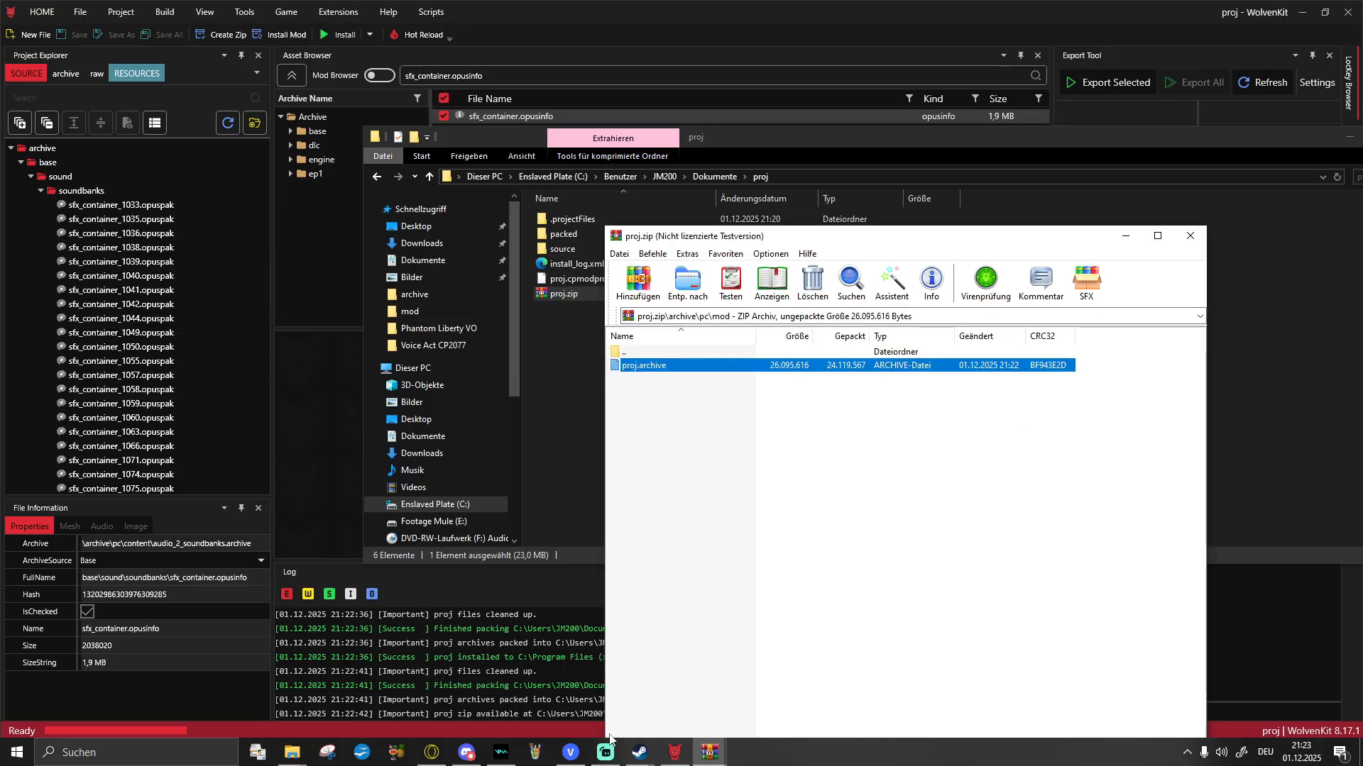
Step: Open Cyberpunk 2077's installation folder through Steam and go to its archive\pc\mod folder
left_click(641, 755)
left_click(717, 688)
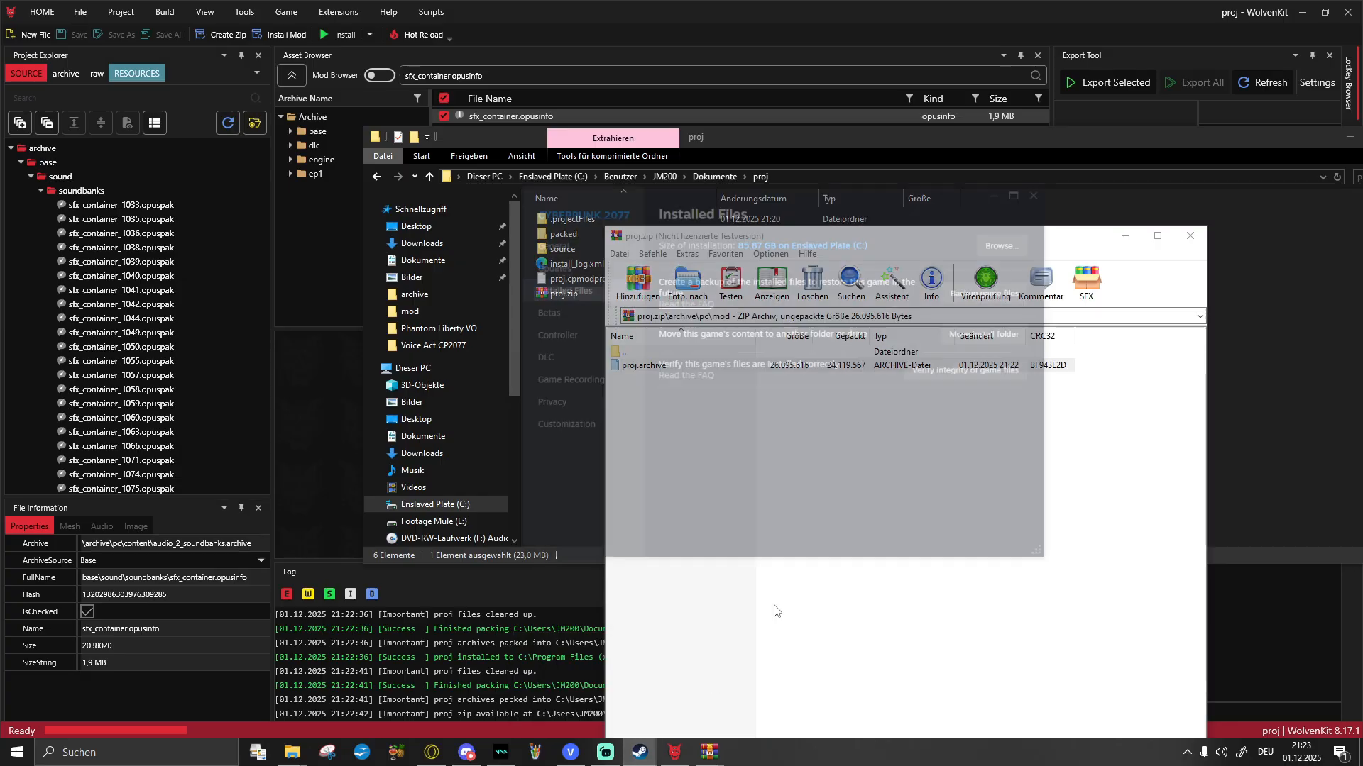
left_click(1053, 152)
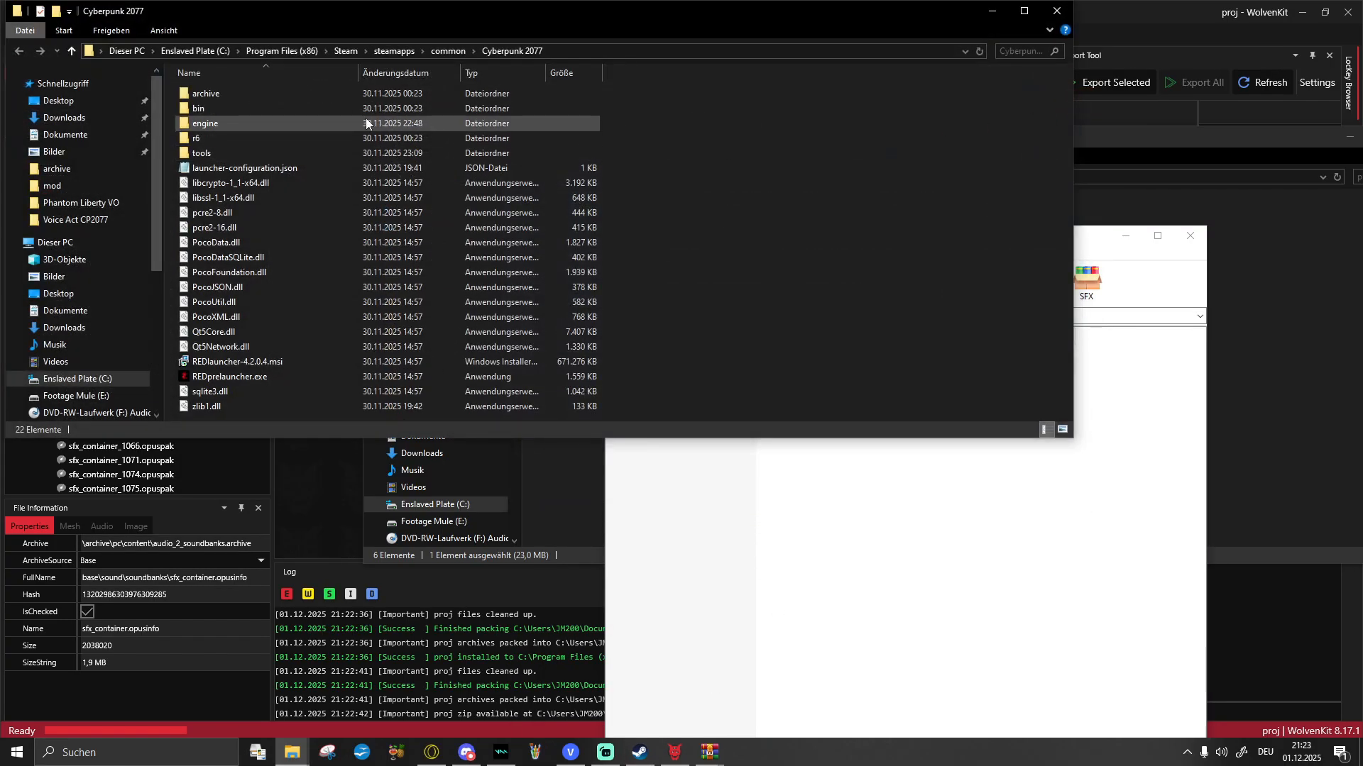
double_click(308, 100)
double_click(300, 94)
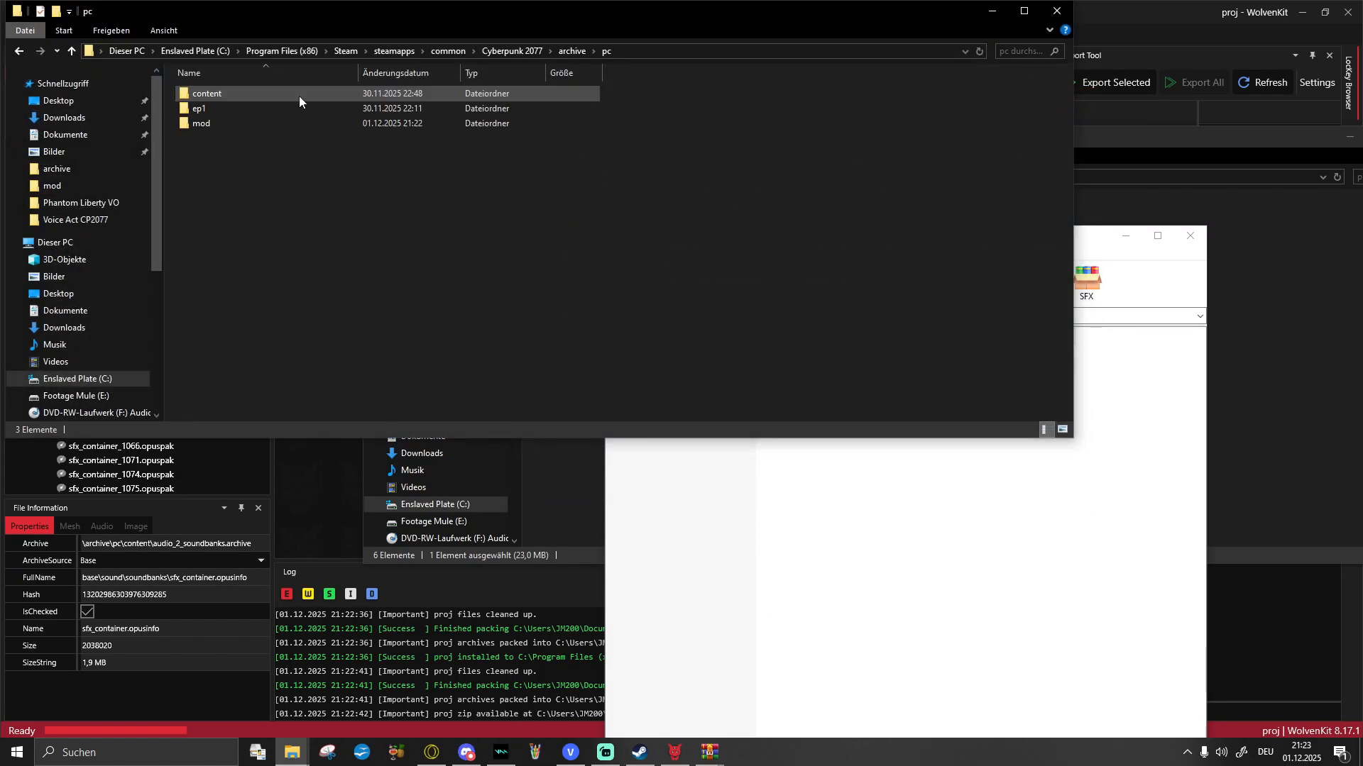
double_click(296, 125)
Step: Delete the installed proj.archive from the game's mod folder and extract proj.archive from proj.zip into it
left_click_drag(298, 166, 255, 125)
right_click(256, 125)
left_click(337, 324)
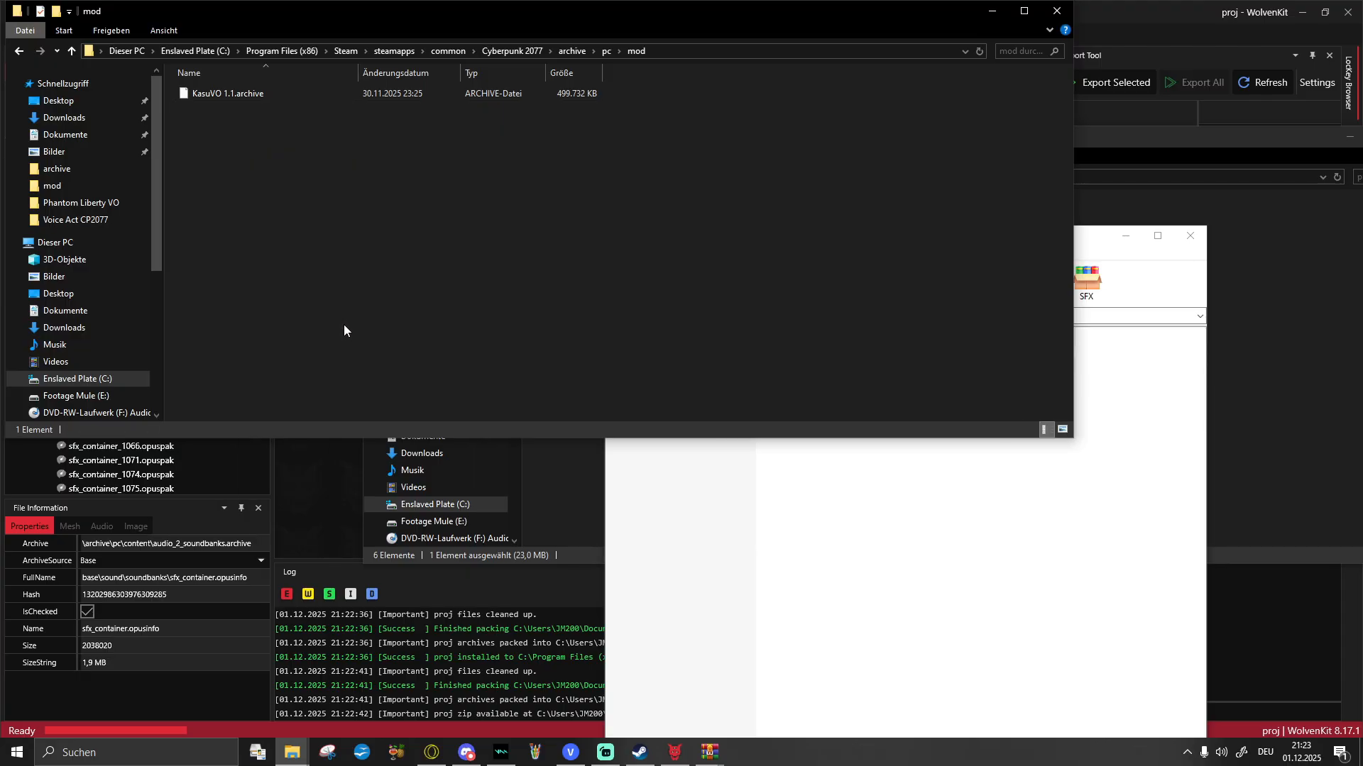
left_click_drag(646, 369, 434, 268)
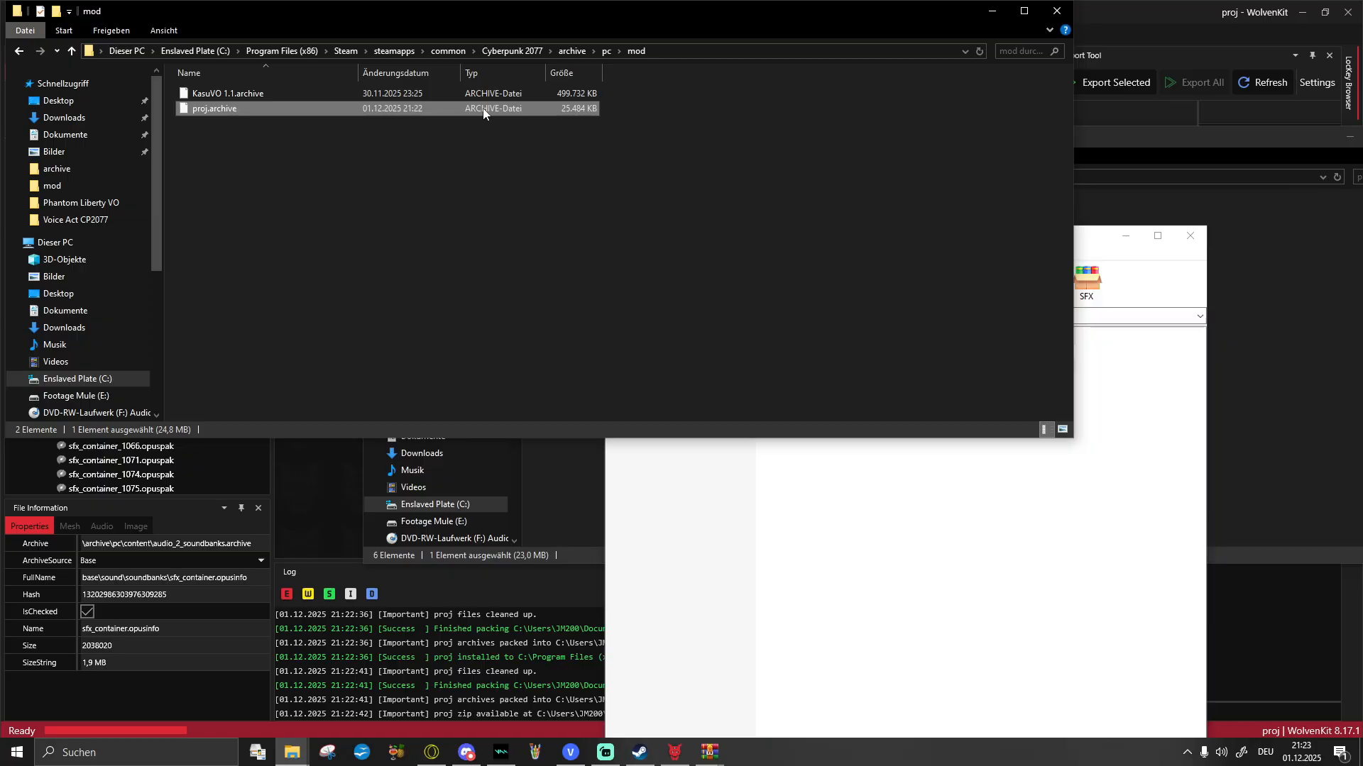
left_click(640, 753)
left_click(297, 244)
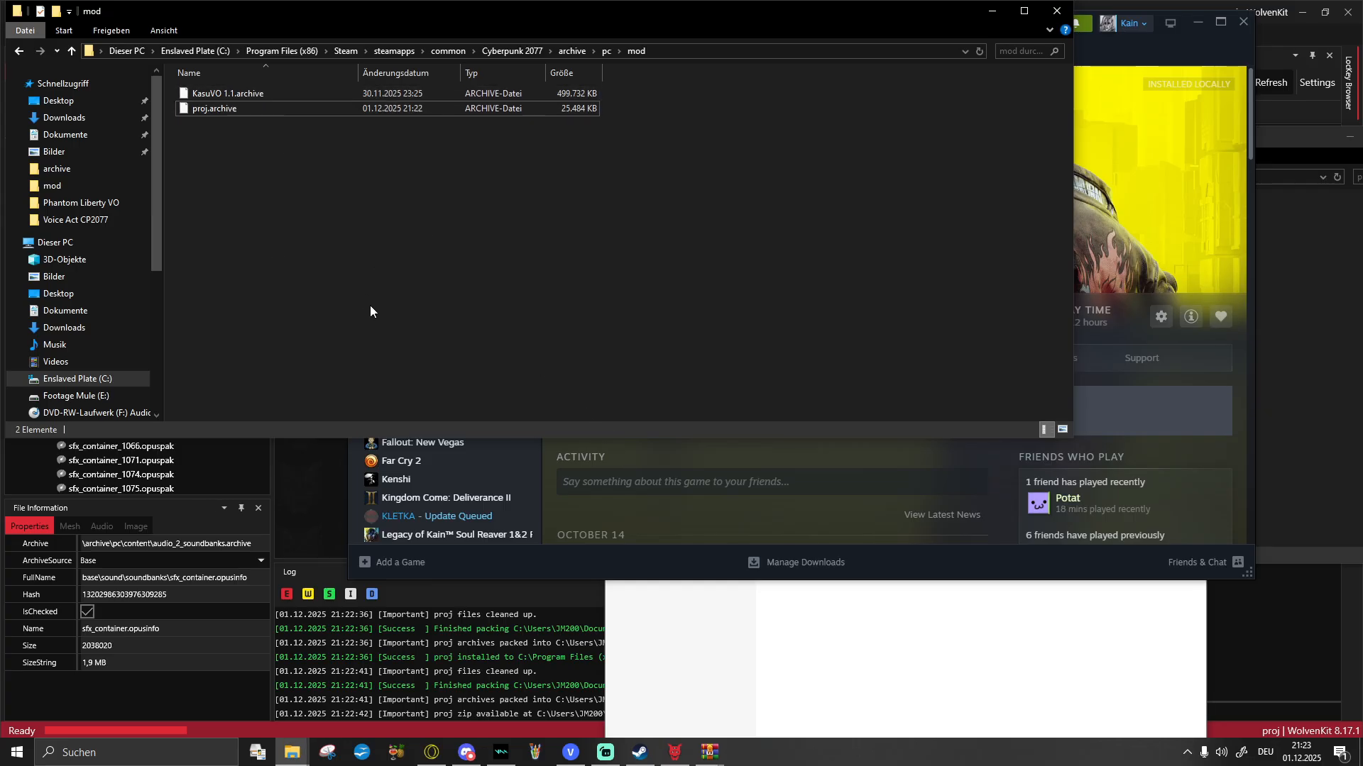
Step: Launch Cyberpunk 2077 from the Steam library and start the game through its launcher
left_click(636, 453)
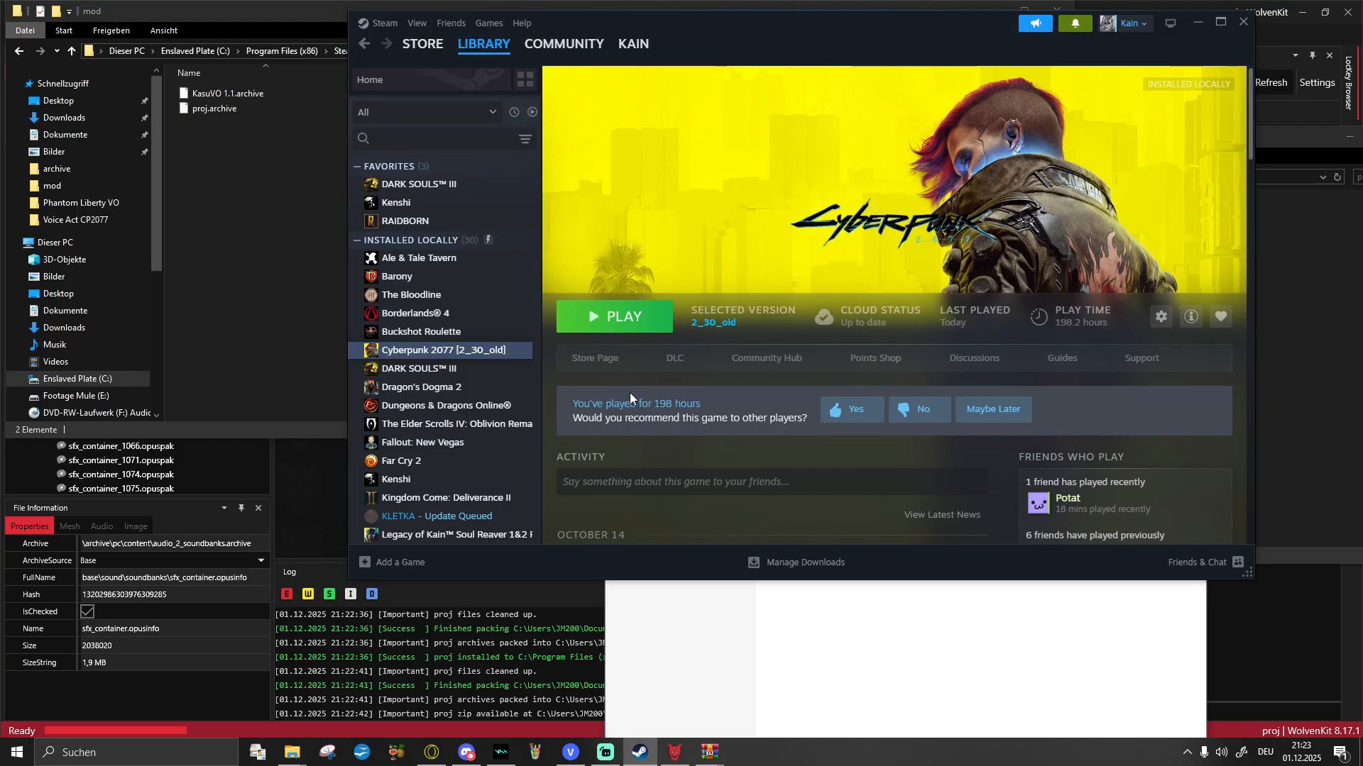
left_click(595, 327)
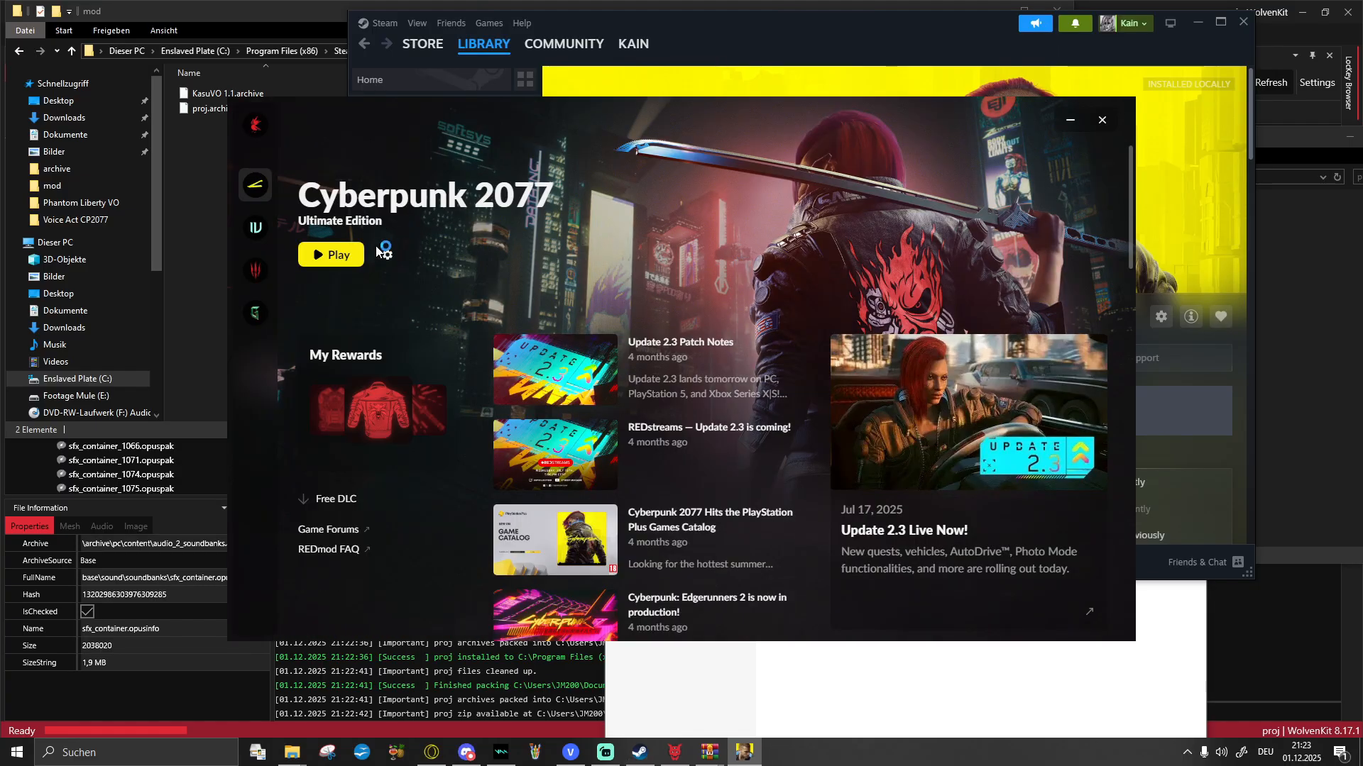
left_click(329, 254)
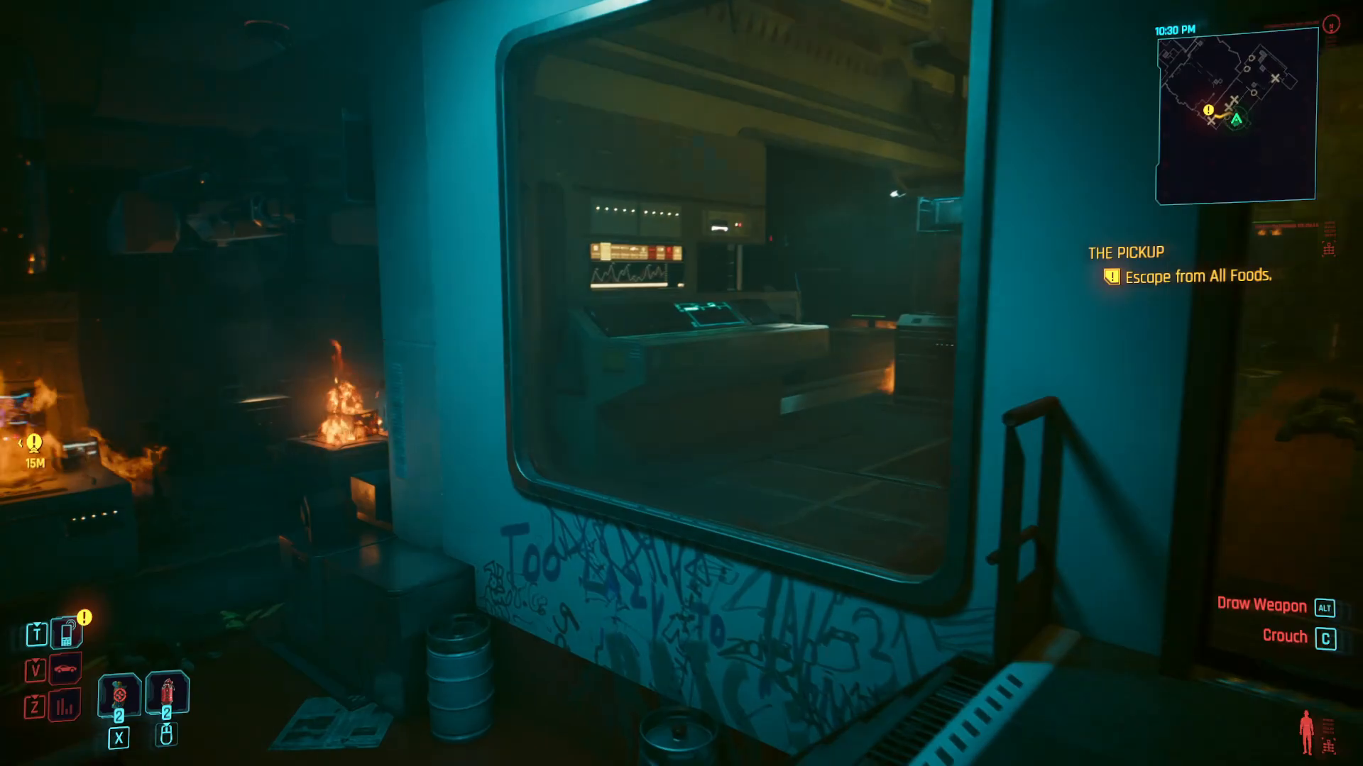
Step: Move and jump repeatedly around the All Foods interior in the game to test the replaced player sounds
key("w")
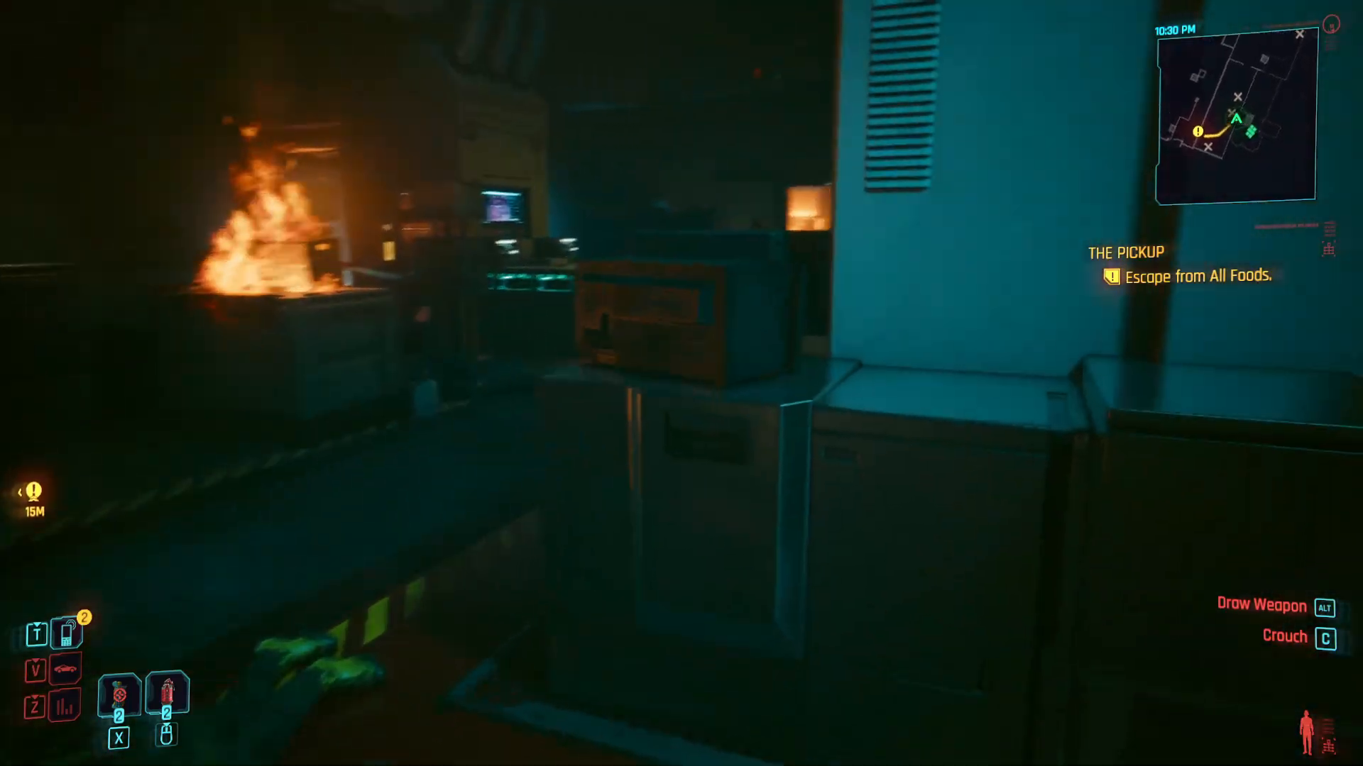
key("space")
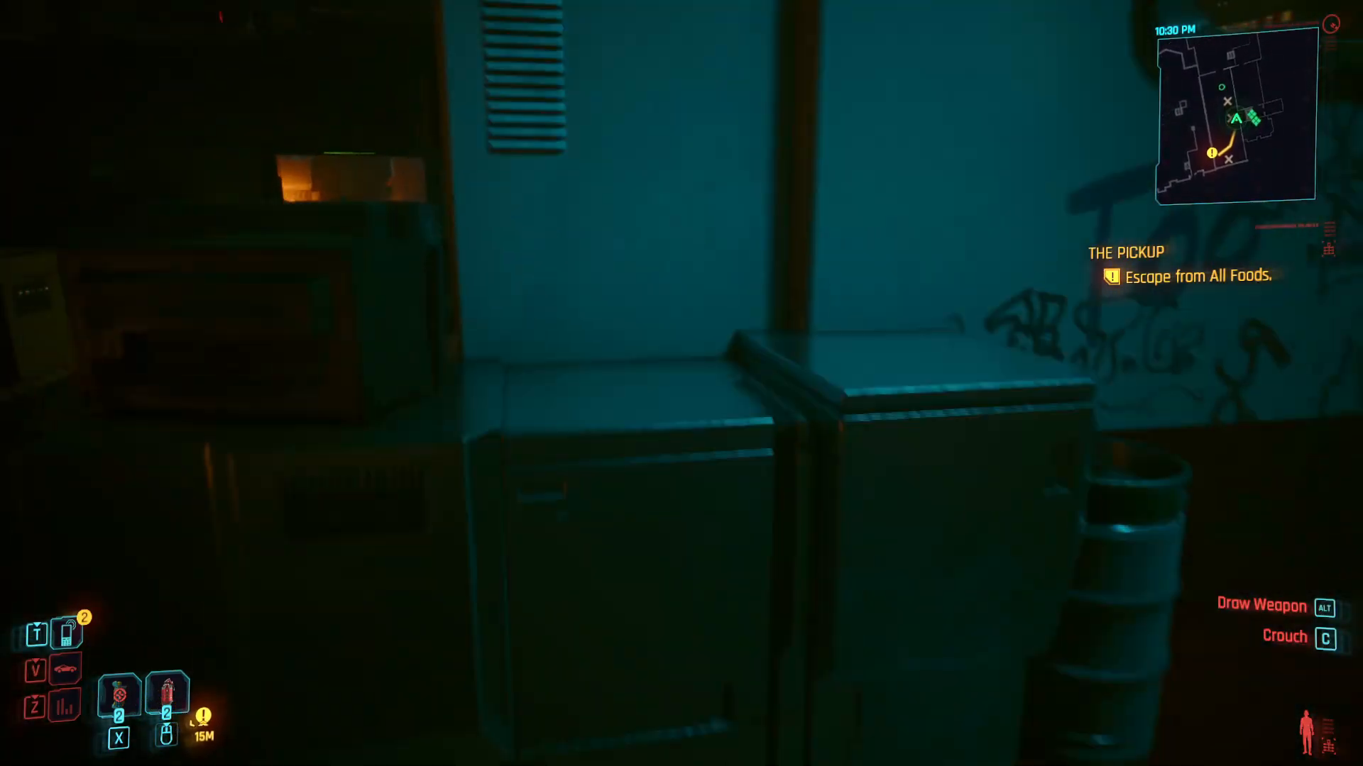
key("space")
key("space")
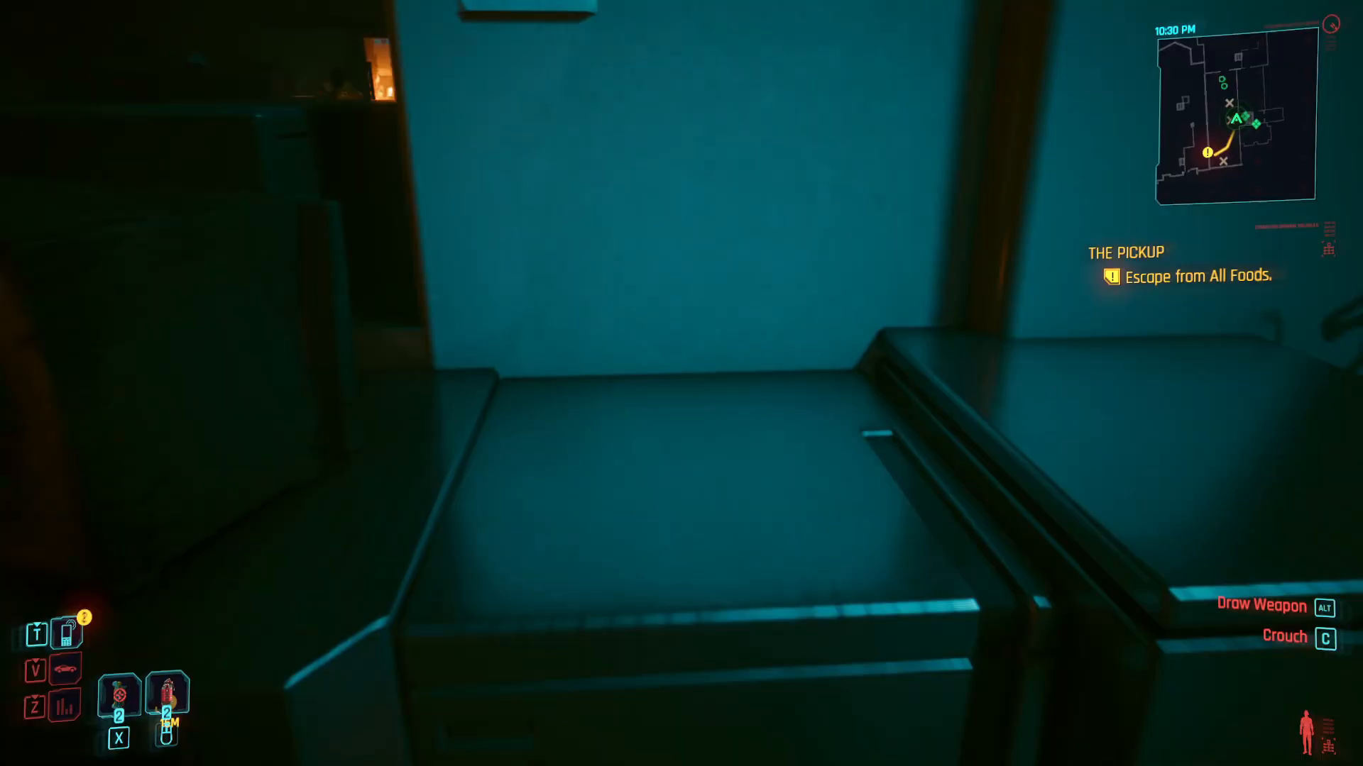
key("space")
key("space")
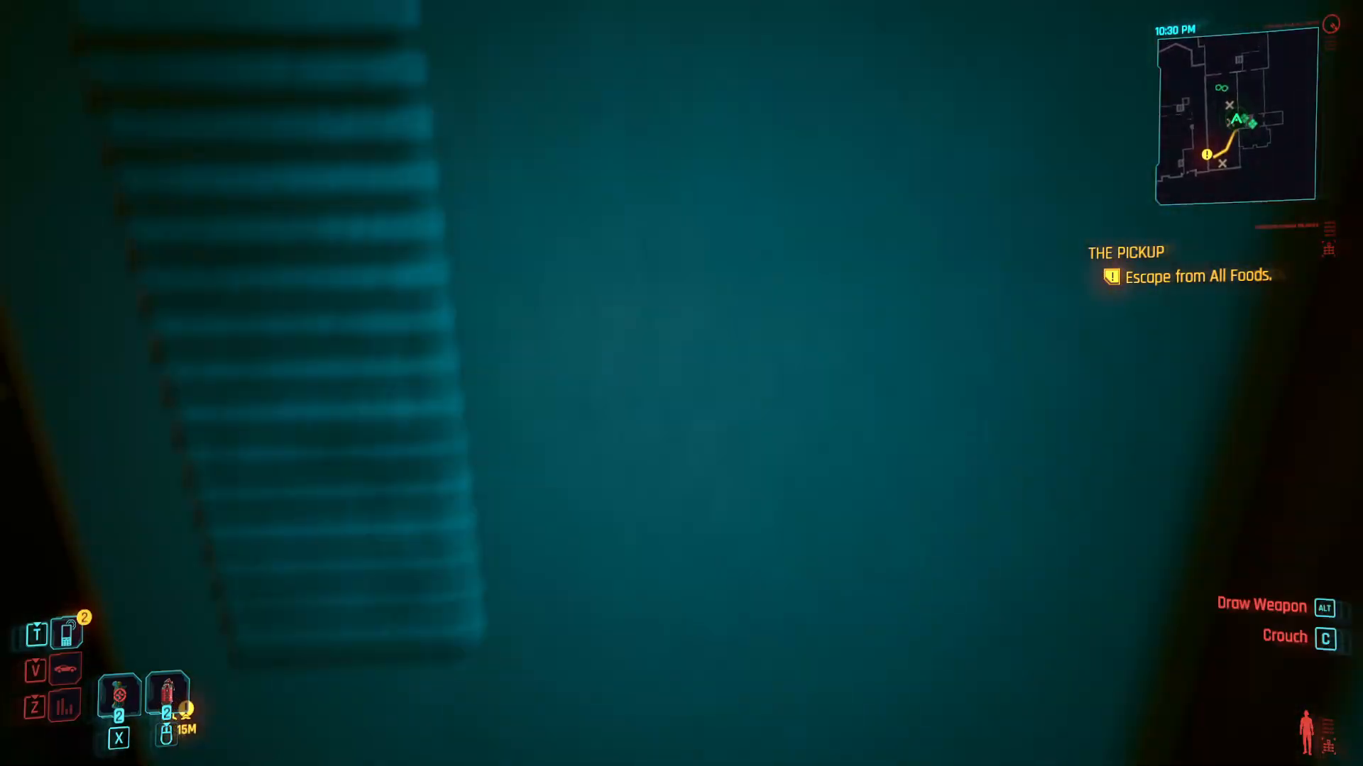
key("w")
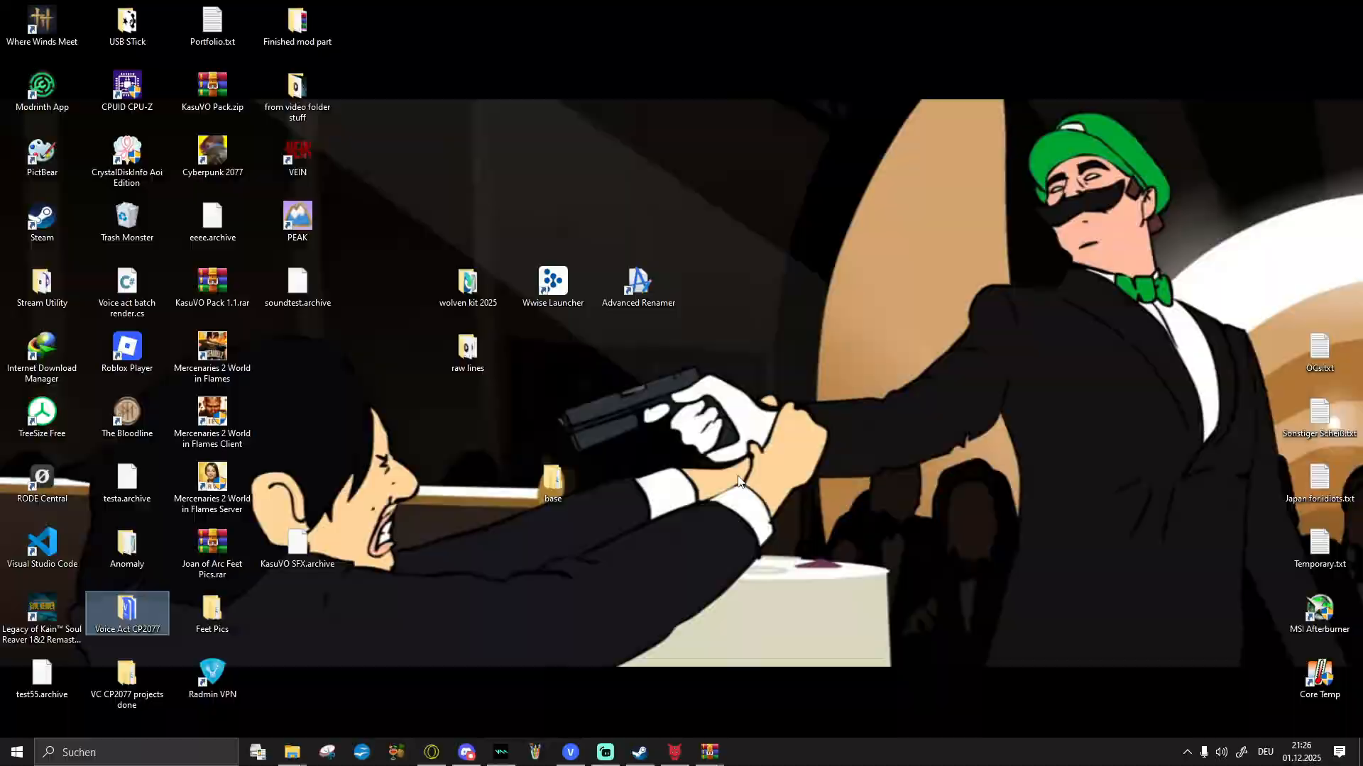
left_click(740, 483)
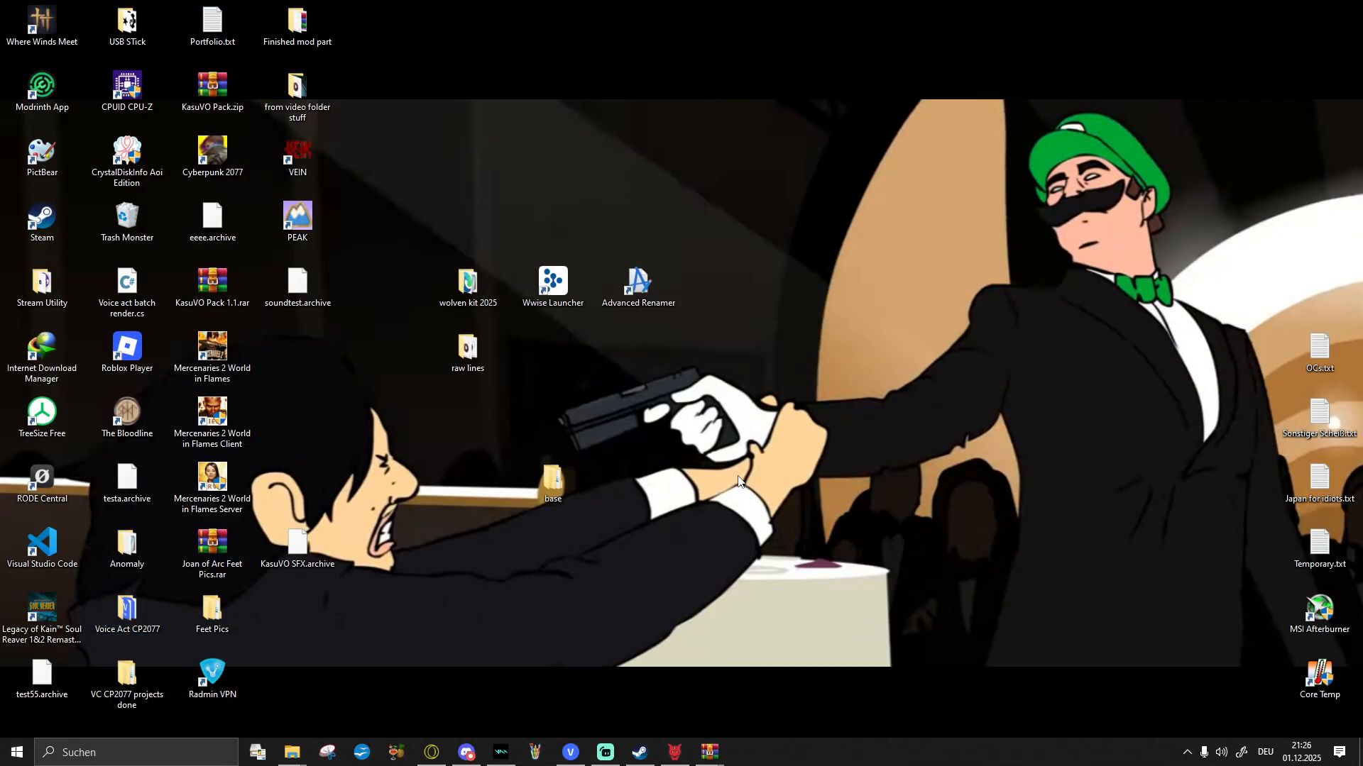